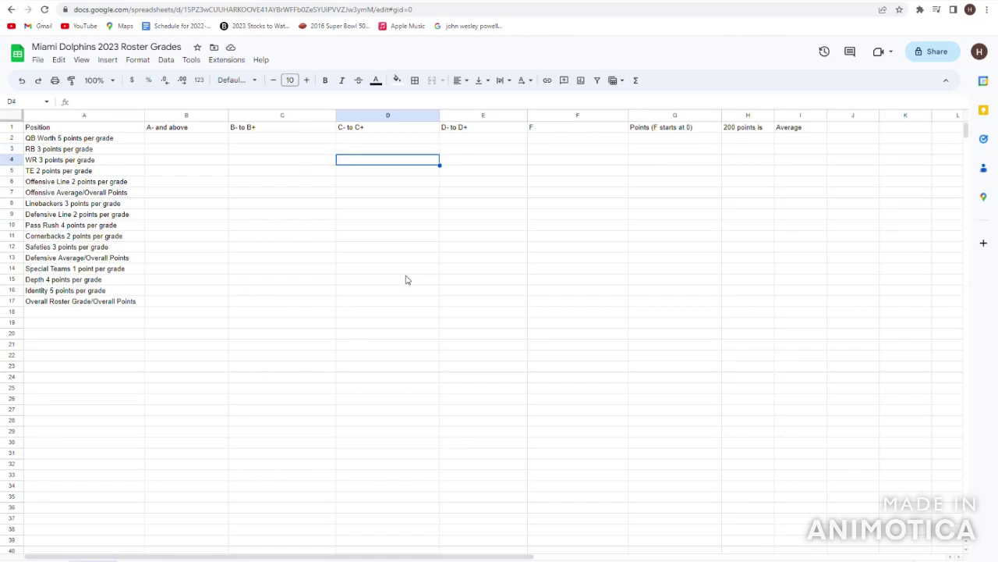
key(Up)
key(Up)
key(Up)
key(Up)
key(Up)
key(Up)
key(Up)
key(Up)
key(Up)
key(Up)
key(Up)
key(Up)
key(Up)
key(Up)
key(Up)
key(Up)
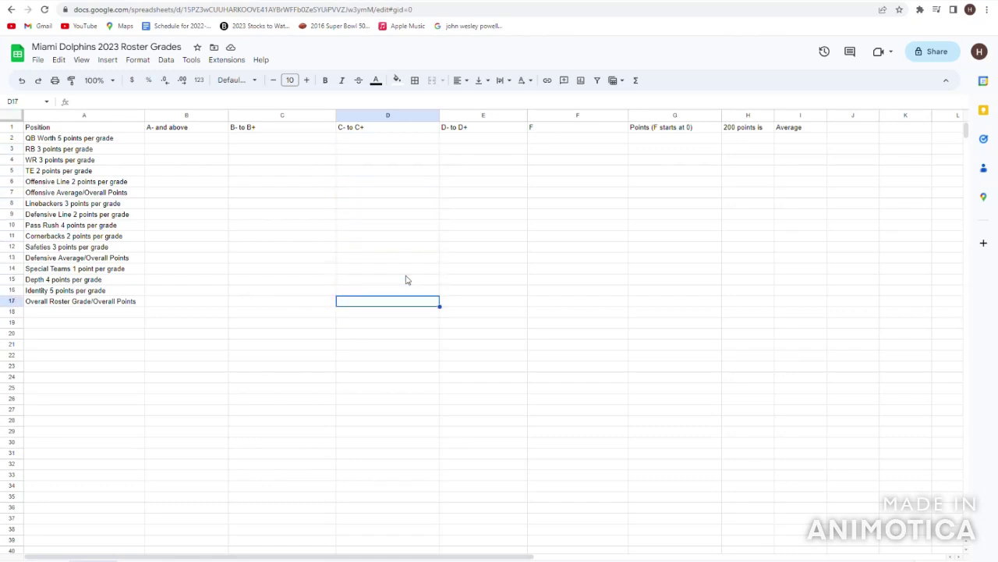
key(Down)
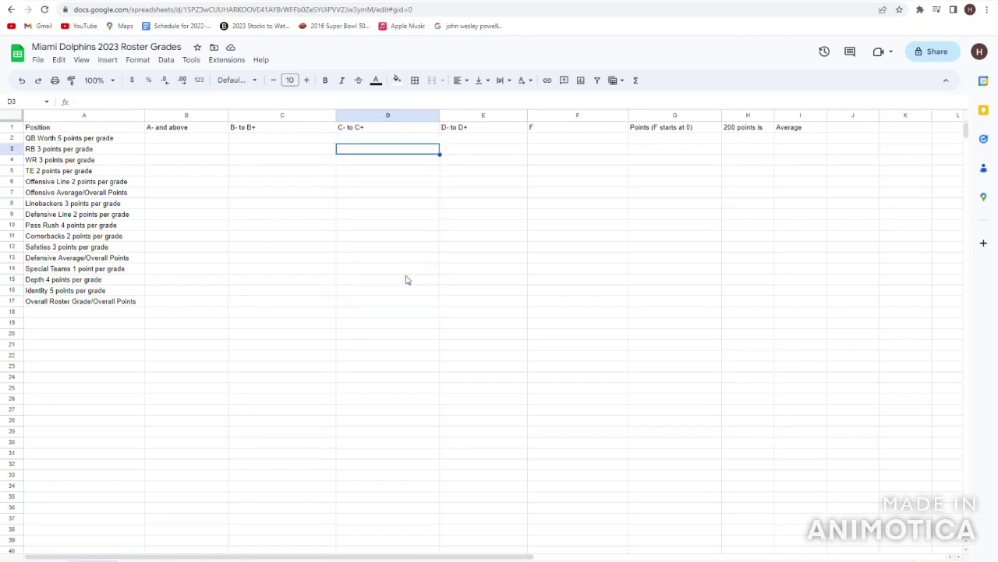
key(Left)
key(Left)
key(Left)
key(Up)
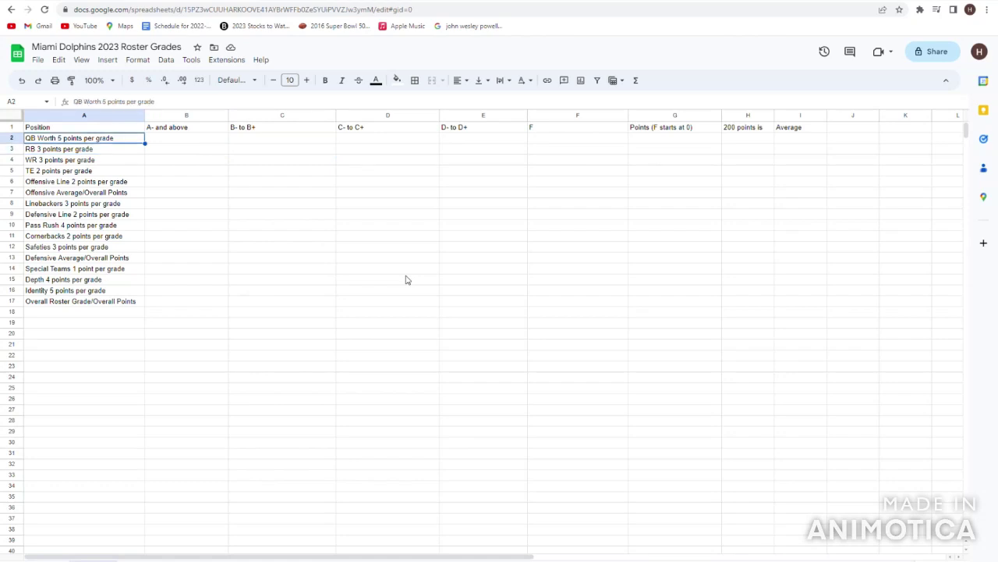
key(Right)
key(Right)
key(Right)
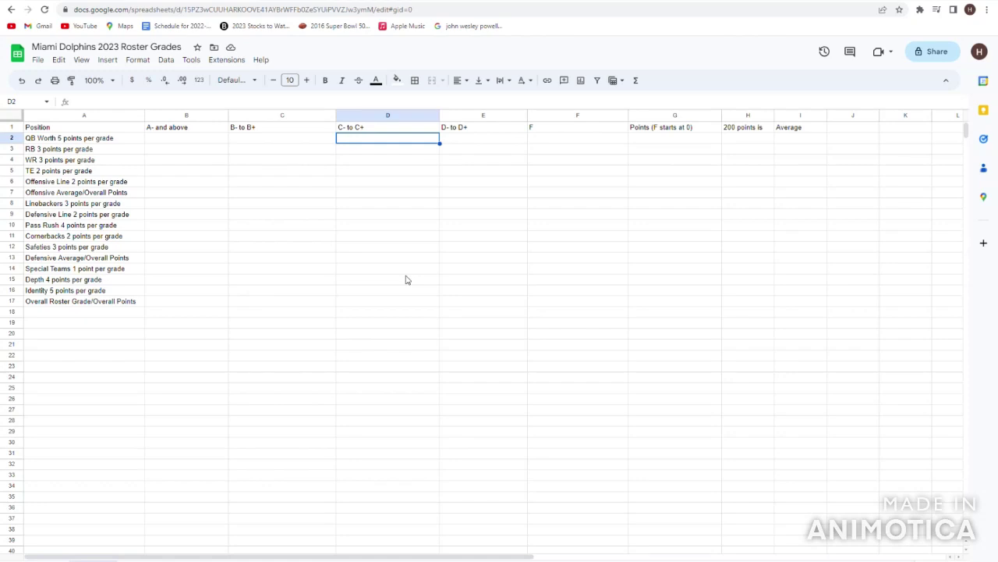
key(Down)
key(Down)
key(Down)
key(Down)
key(Down)
key(Down)
key(Down)
key(Down)
key(Down)
key(Down)
key(Down)
key(Up)
key(Up)
key(Up)
key(Up)
key(Down)
key(Up)
key(Up)
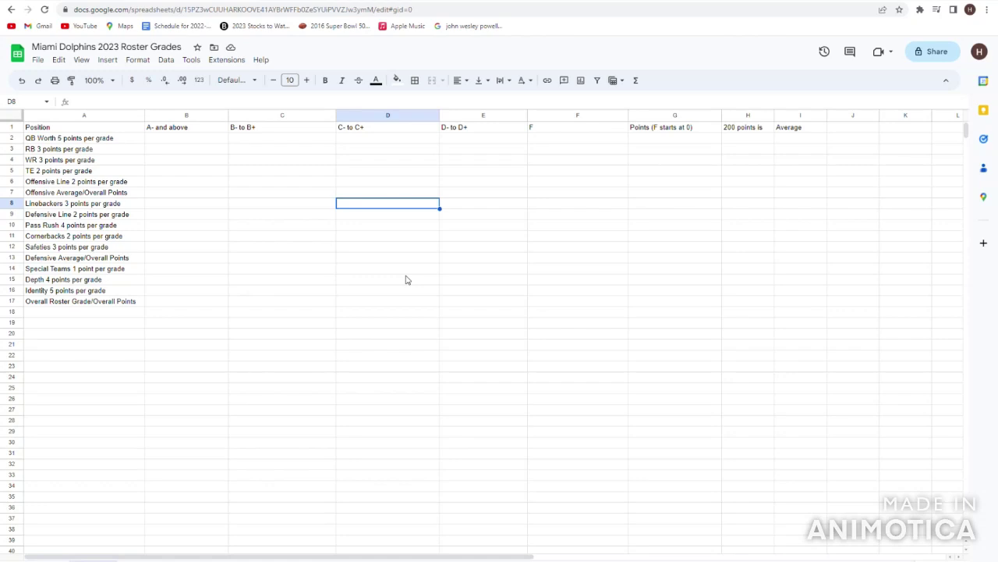
key(Up)
key(Up)
key(Up)
key(Up)
key(Up)
key(Up)
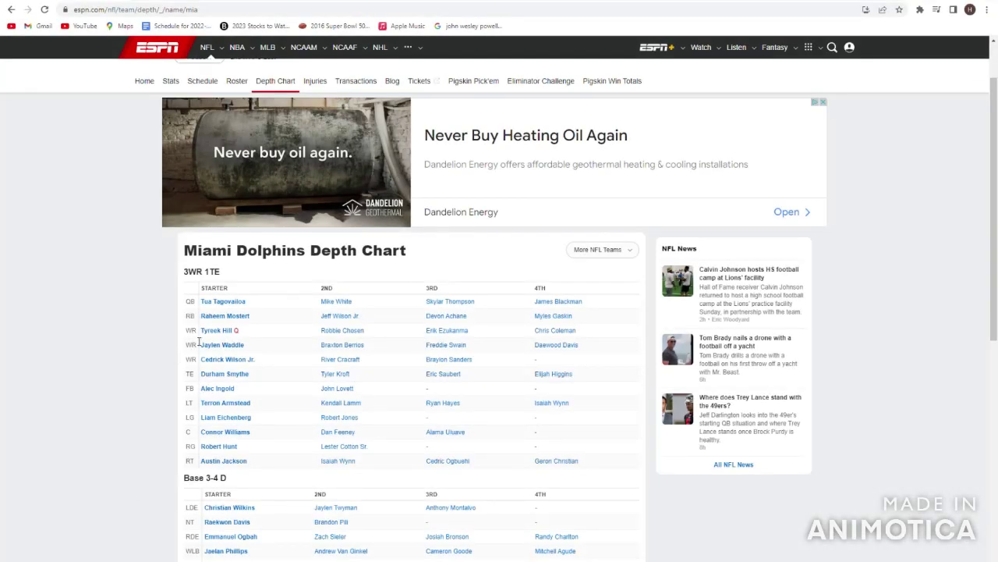
Step: Open Tua Tagovailoa's player page from the Miami Dolphins depth chart on ESPN and examine his bio and draft details
click(210, 304)
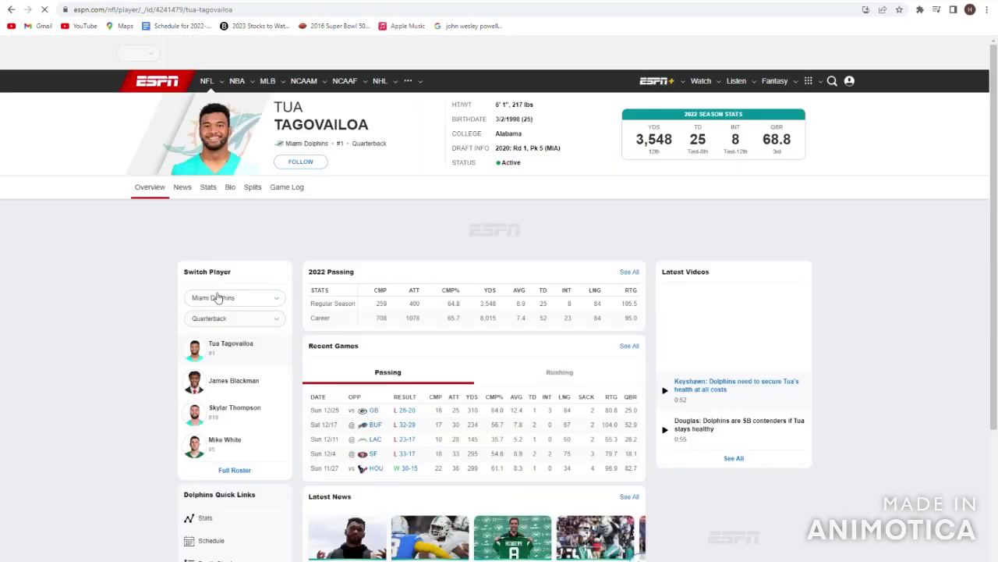
drag(445, 138, 515, 231)
click(515, 231)
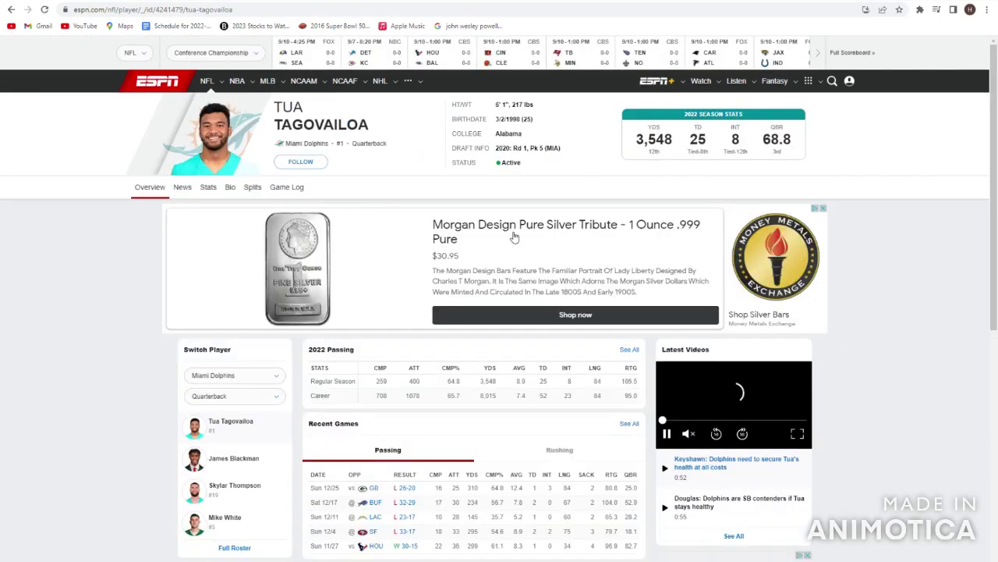
drag(458, 104, 530, 166)
click(528, 173)
Step: Examine Tua Tagovailoa's 2022 season passing yards and touchdowns in the season stats summary
drag(639, 160, 678, 152)
click(788, 156)
click(631, 142)
click(673, 158)
click(677, 152)
drag(632, 125, 662, 157)
click(663, 156)
click(647, 132)
click(662, 157)
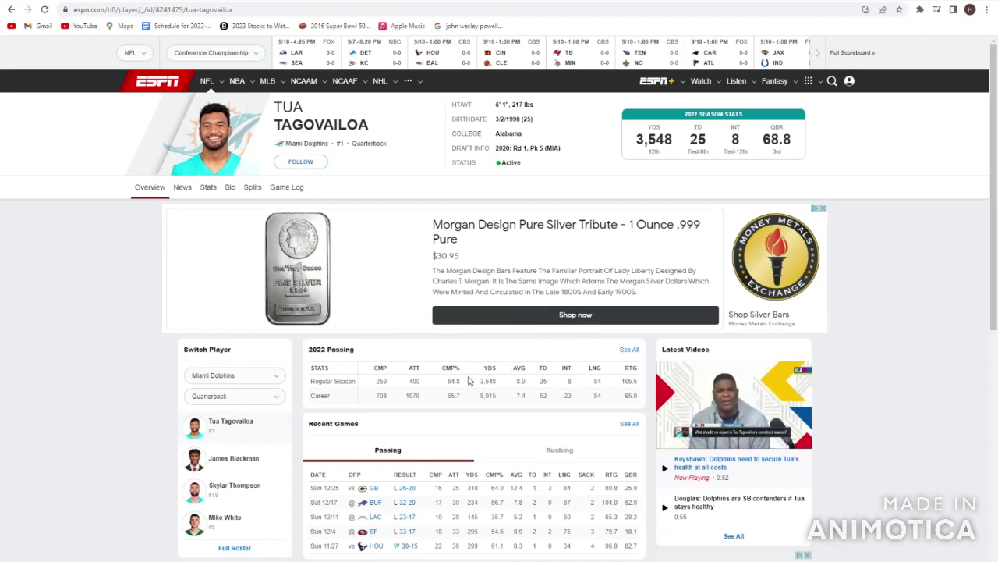
Step: Examine Tua Tagovailoa's 2022 completion percentage, interceptions and QBR
mouse_move(448, 375)
mouse_down()
mouse_move(499, 384)
mouse_move(316, 387)
mouse_move(447, 374)
mouse_up()
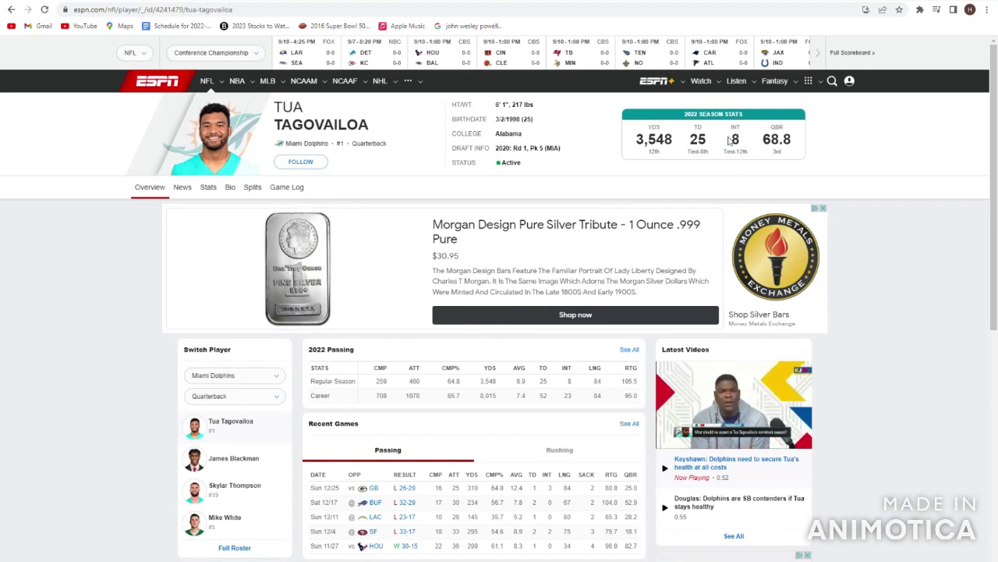
drag(730, 128, 749, 154)
click(753, 161)
drag(762, 123, 789, 151)
click(794, 159)
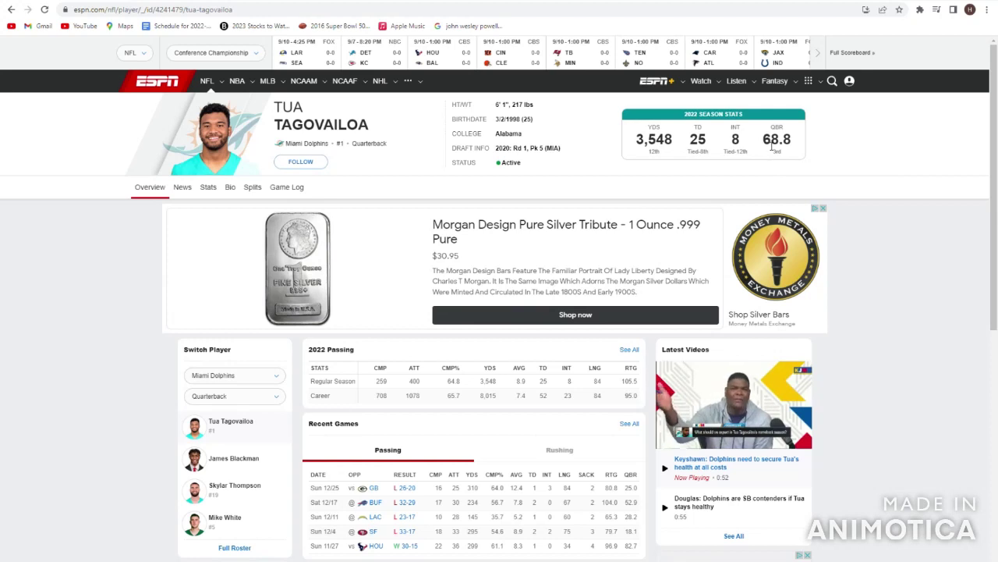
drag(769, 144, 806, 147)
click(800, 149)
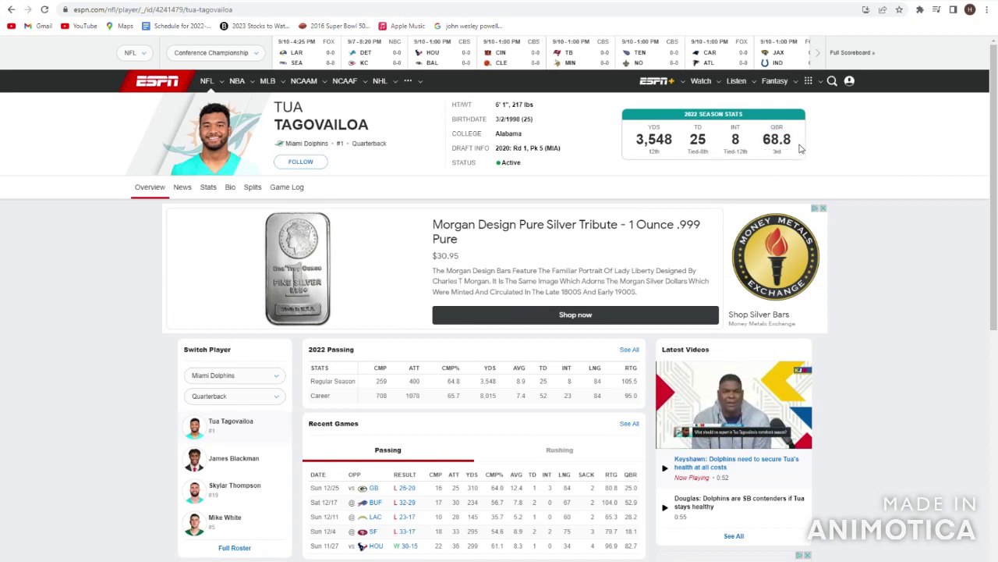
drag(564, 176, 23, 157)
click(9, 189)
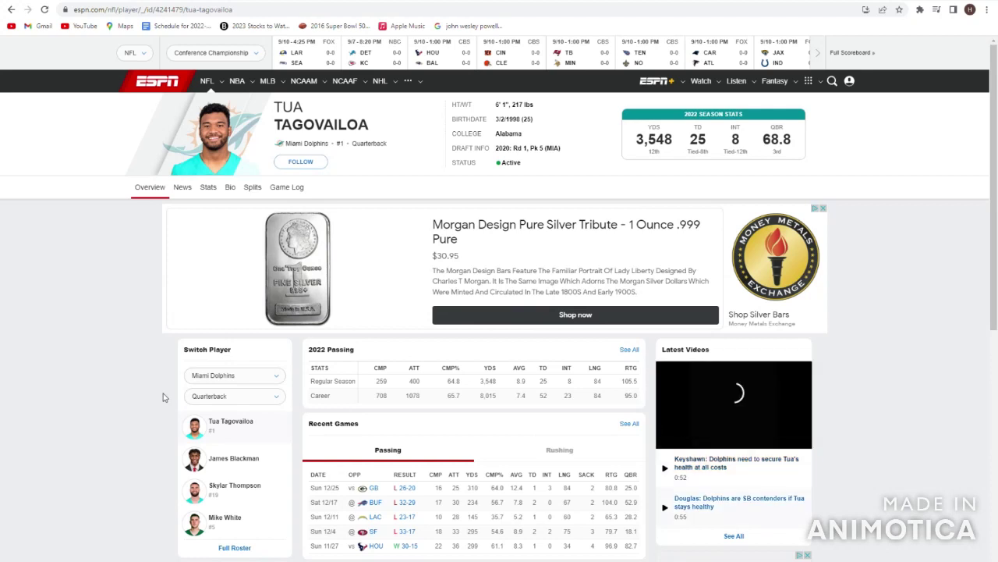
Step: Return to the depth chart, open Mike White's player page and review his 2022 season and career passing stats
click(12, 9)
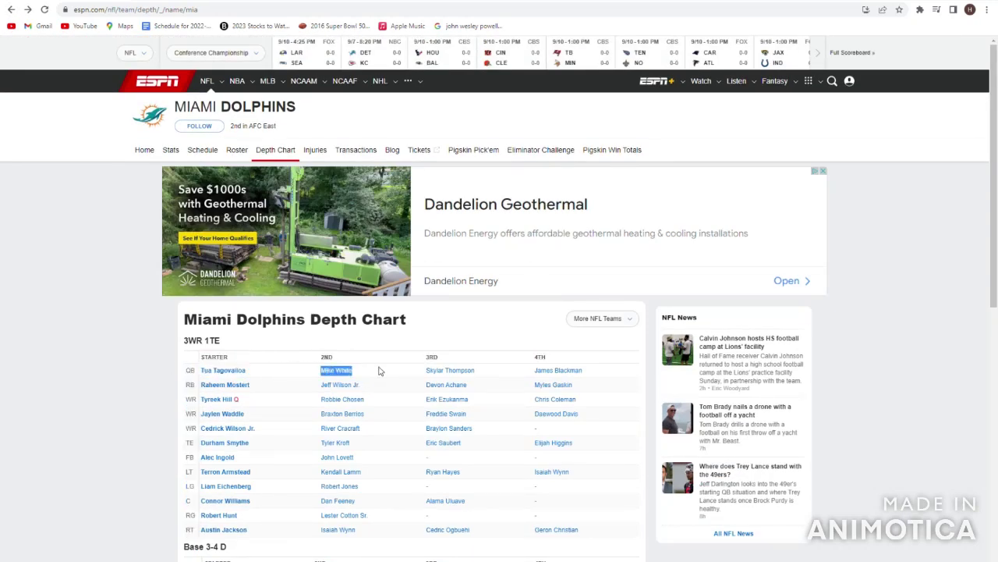
click(338, 372)
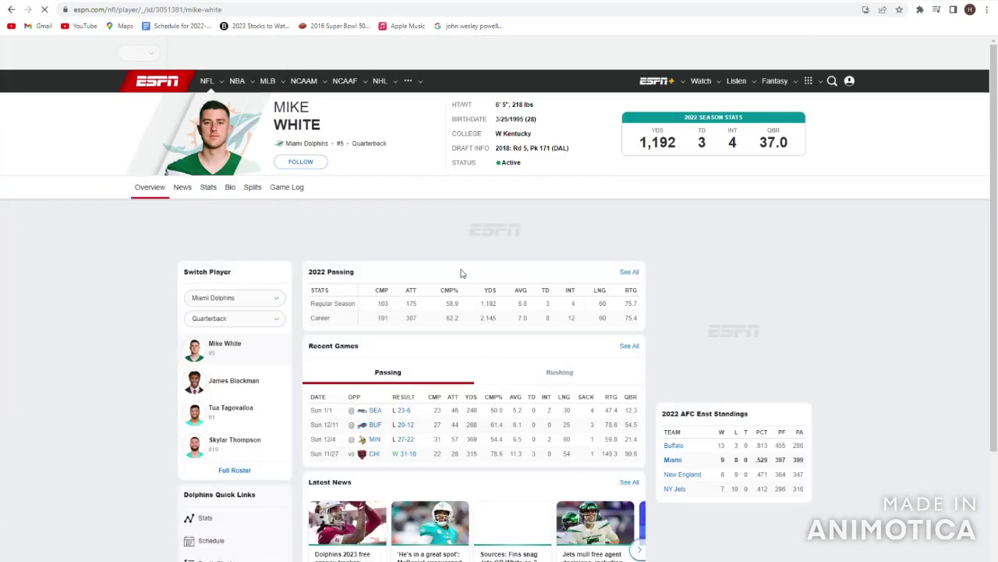
drag(610, 133, 788, 148)
click(691, 142)
click(788, 153)
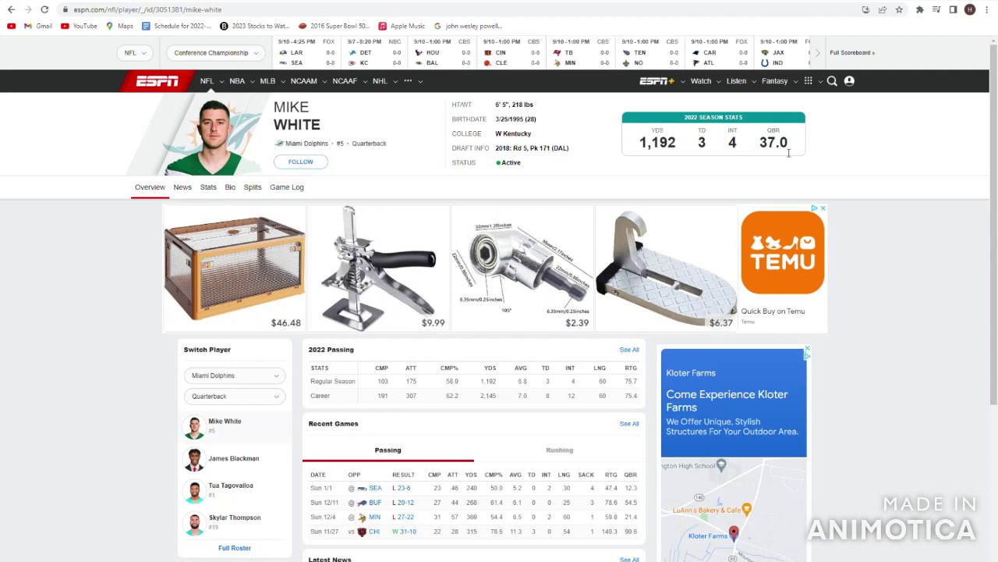
drag(314, 395, 503, 381)
click(503, 381)
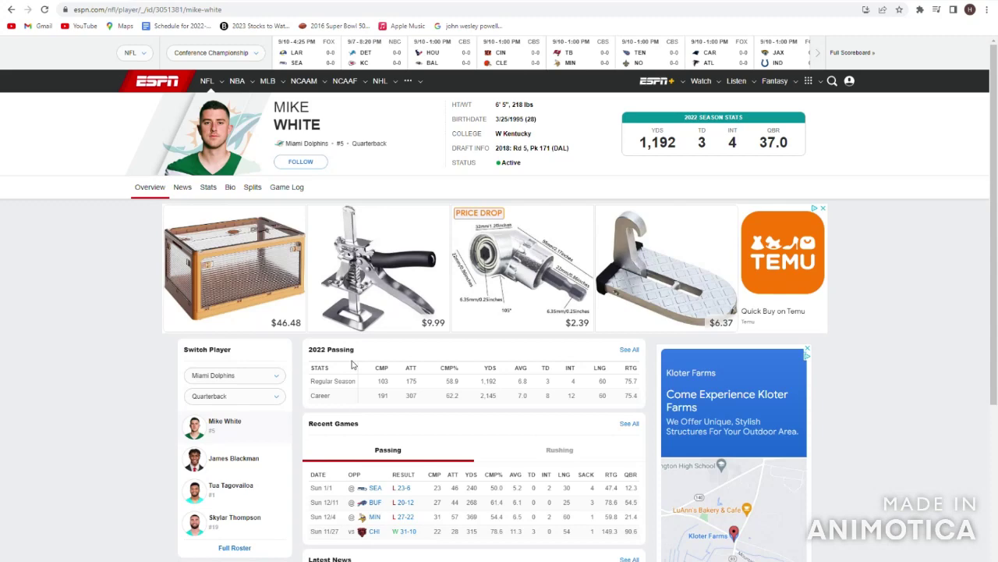
Step: Return to the depth chart, open Skylar Thompson's player page and review his 2022 passing stats
click(11, 10)
drag(370, 310, 320, 291)
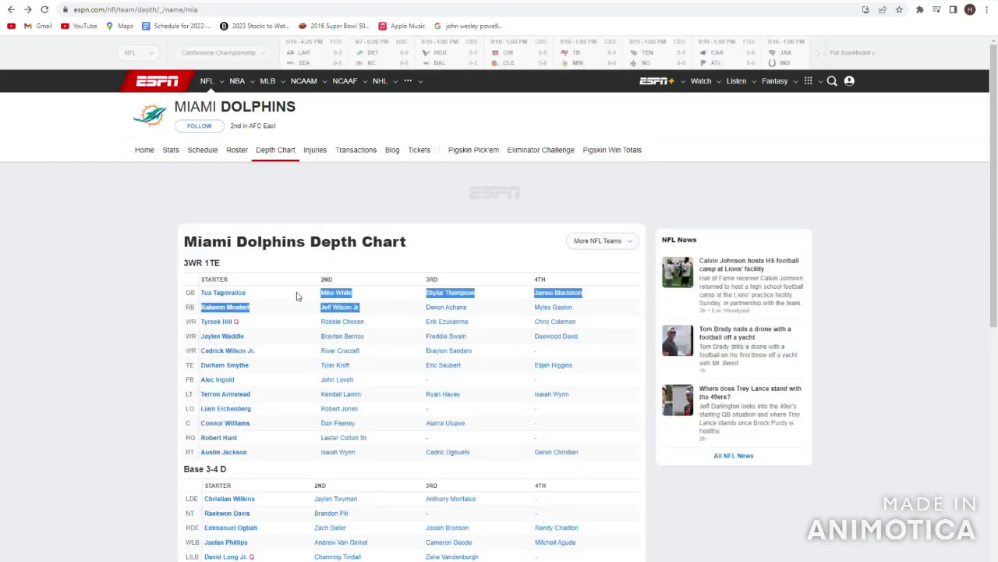
click(337, 356)
drag(353, 370, 309, 376)
click(309, 375)
drag(417, 370, 500, 380)
click(488, 378)
click(445, 376)
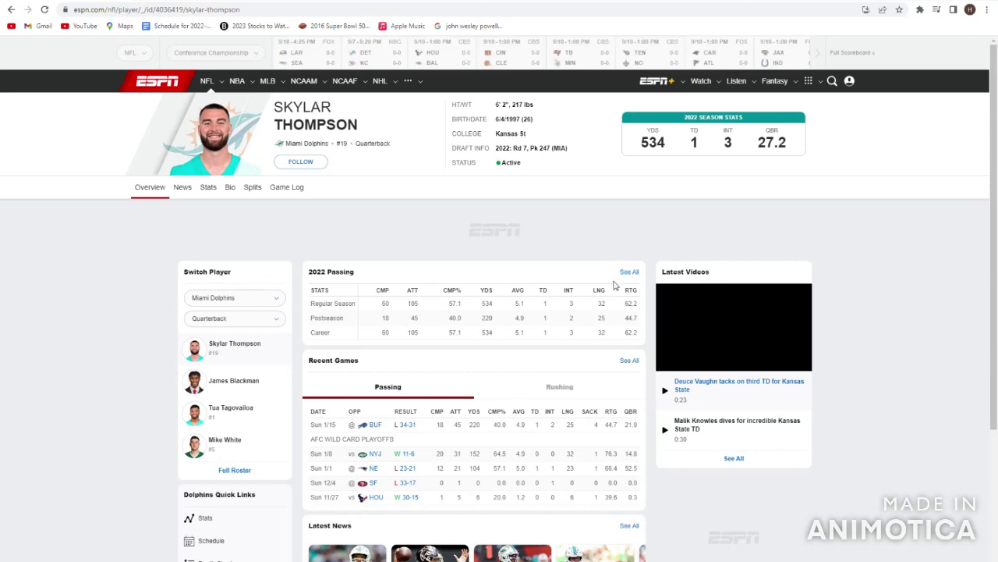
drag(581, 384, 505, 383)
click(435, 380)
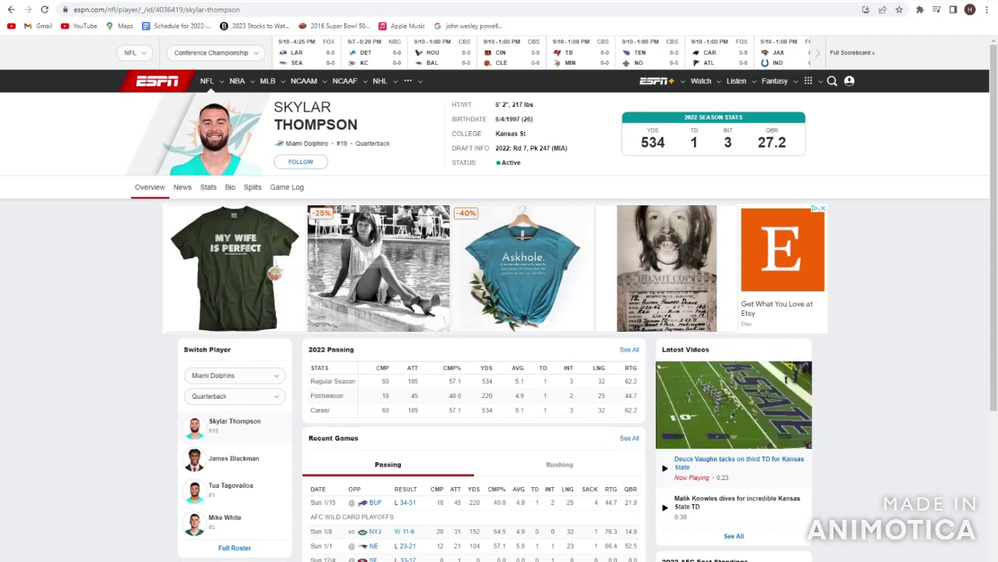
Step: Return to the depth chart and open fourth-string quarterback James Blackman's player page to check his profile
click(11, 11)
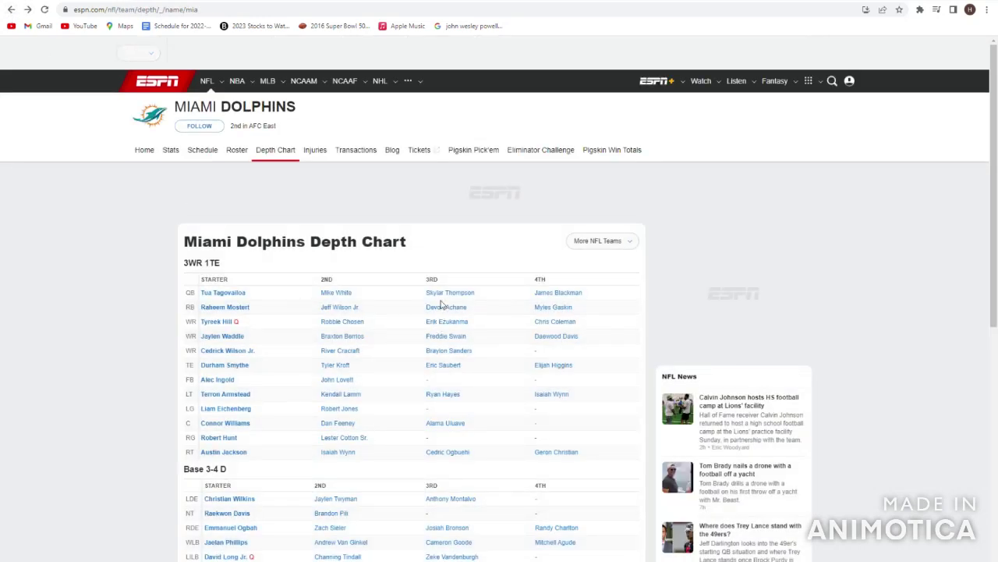
drag(492, 296, 411, 302)
drag(448, 379, 407, 370)
click(487, 376)
click(408, 370)
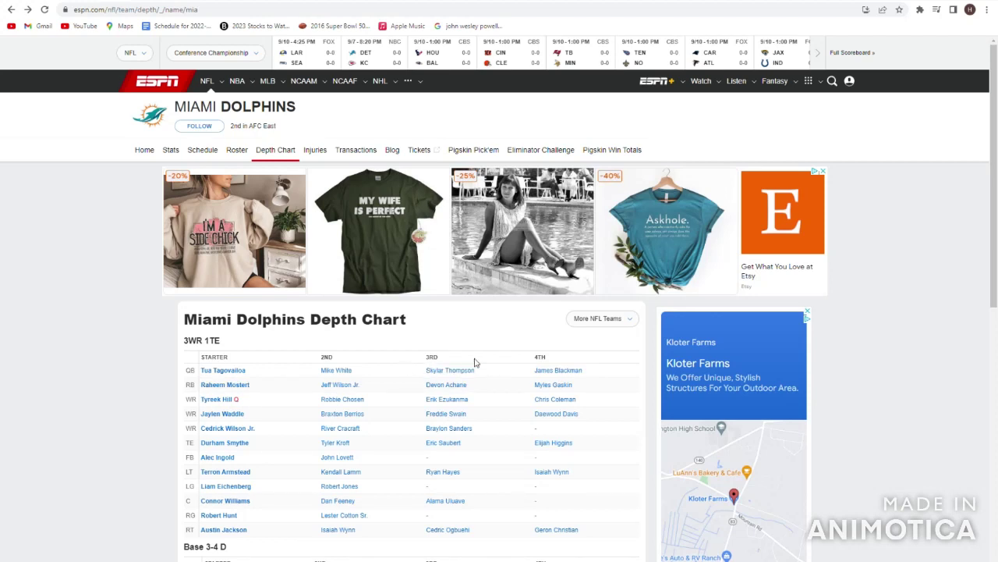
click(557, 373)
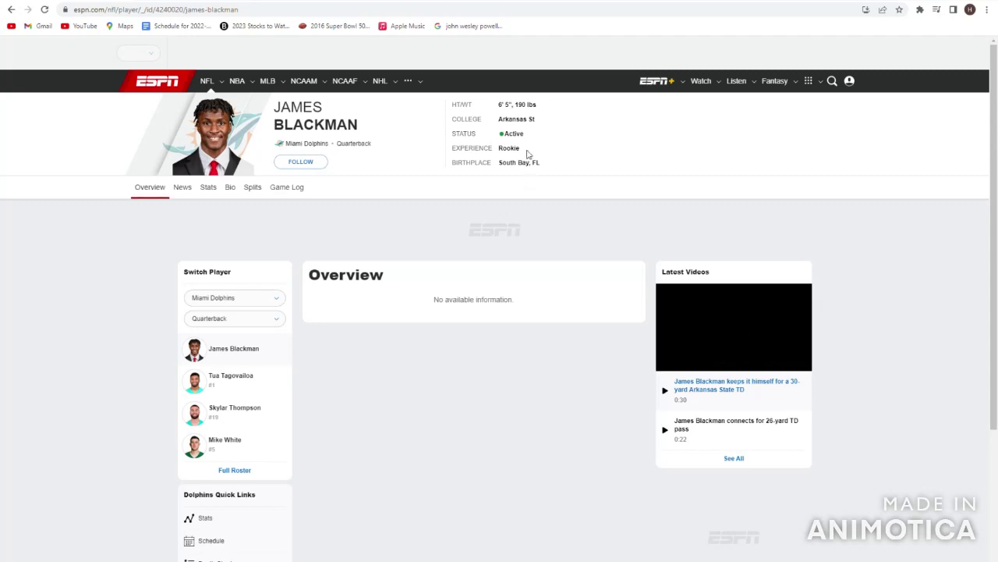
Step: Return to the depth chart and review the quarterback row from starter to backups
click(11, 9)
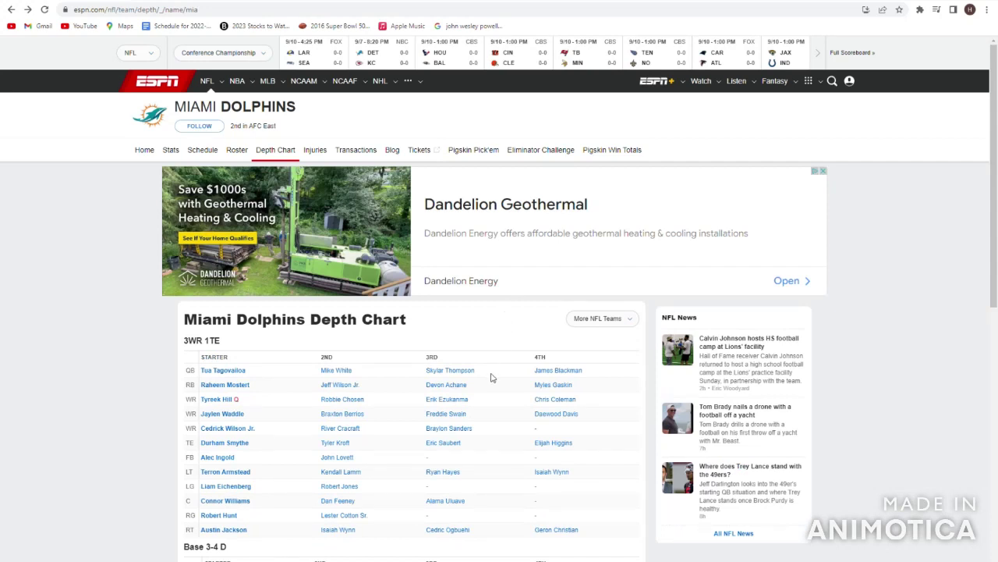
drag(508, 372, 200, 378)
click(274, 367)
click(260, 381)
click(198, 378)
drag(199, 378, 289, 370)
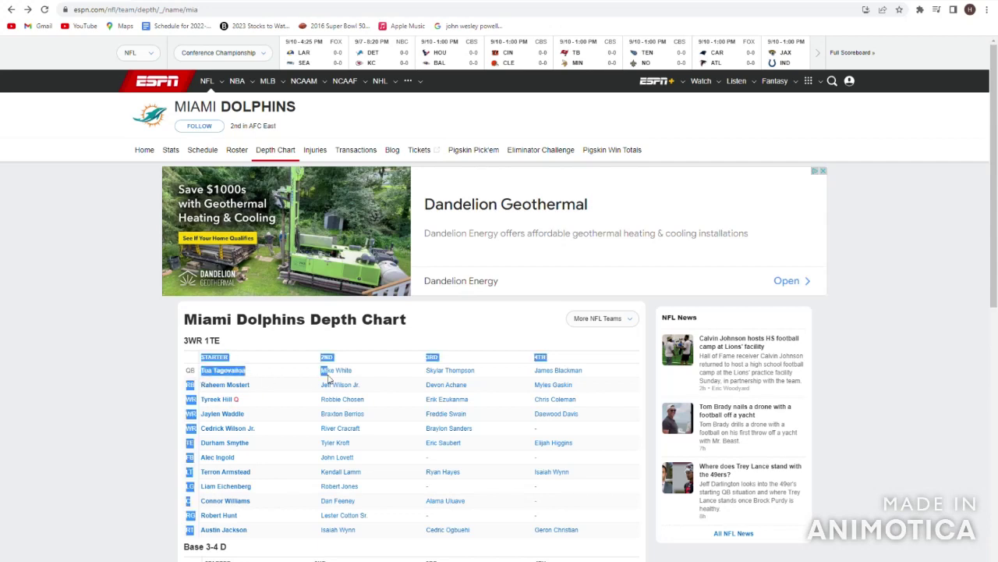
click(283, 372)
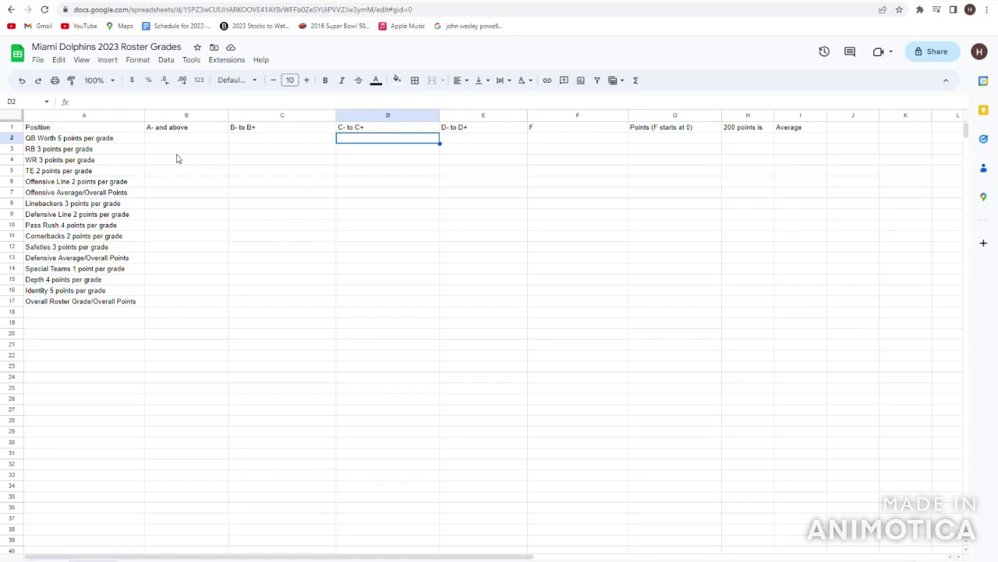
key(Left)
key(Left)
key(Left)
key(Right)
key(Right)
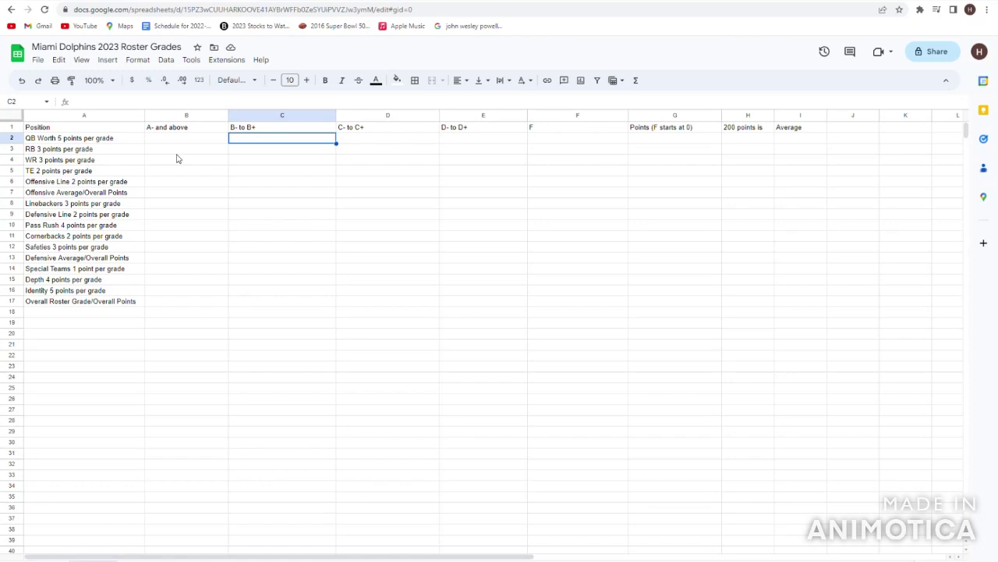
key(Right)
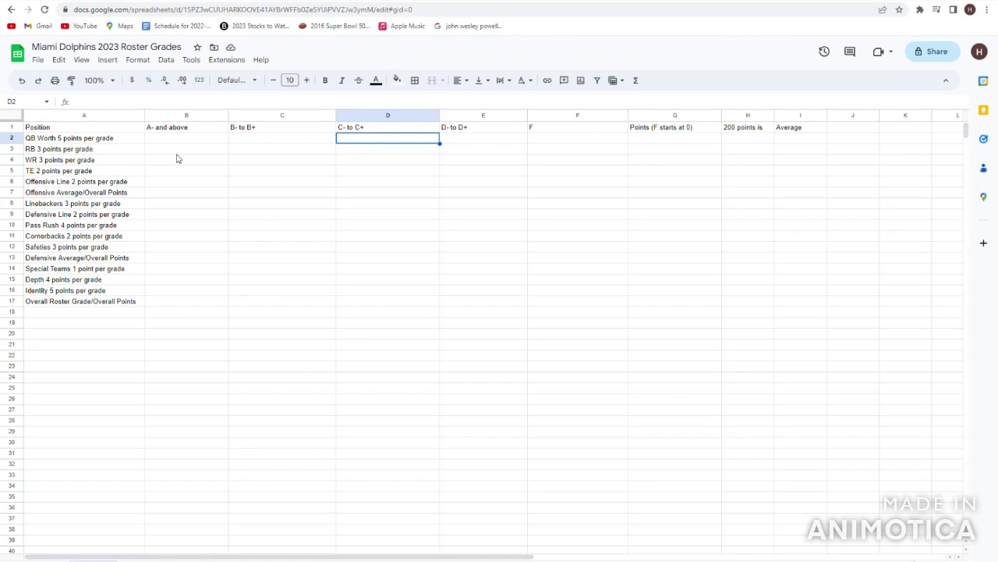
key(Left)
key(Left)
key(Right)
key(Right)
key(Left)
key(Left)
key(Right)
key(Left)
key(Right)
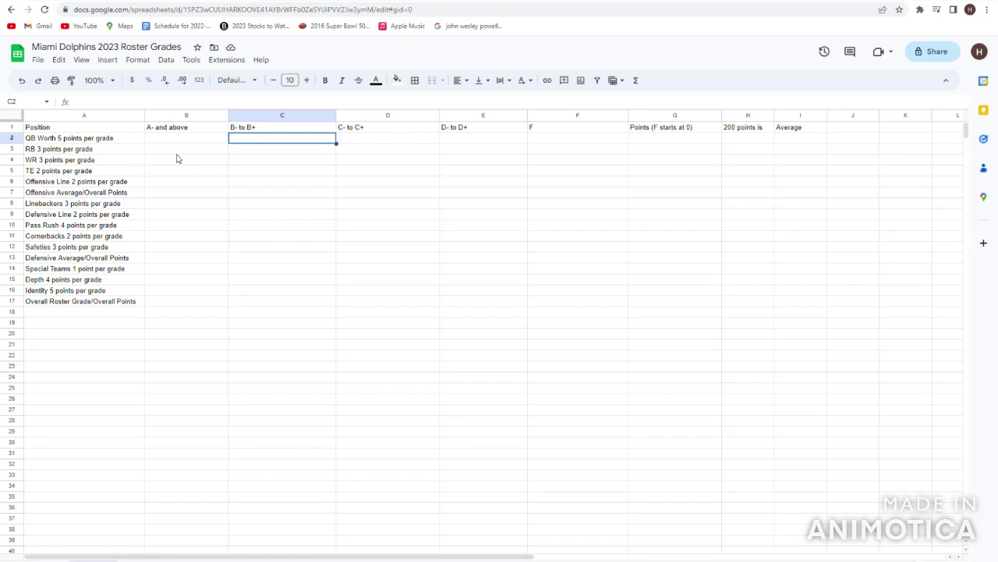
key(Right)
key(Right)
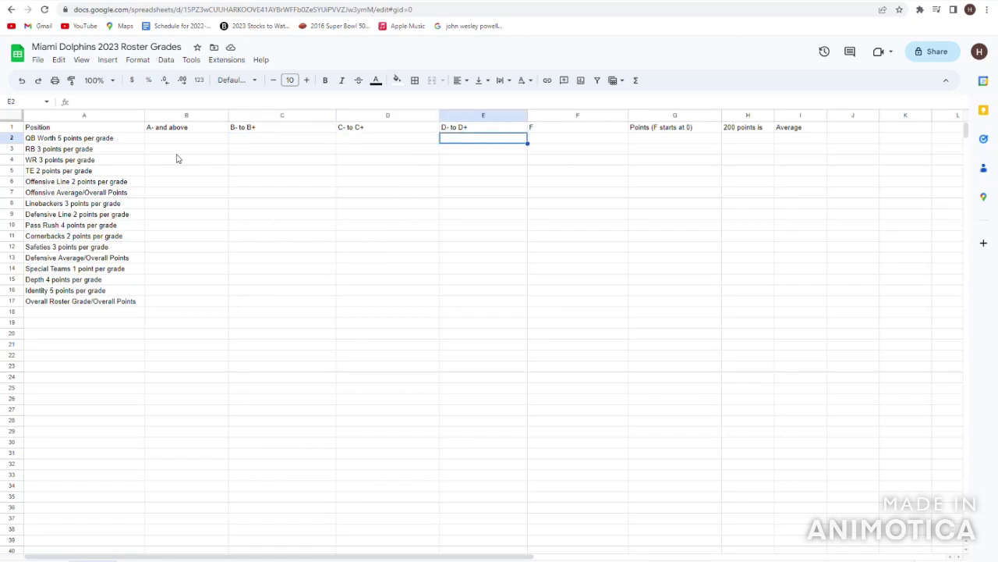
key(Left)
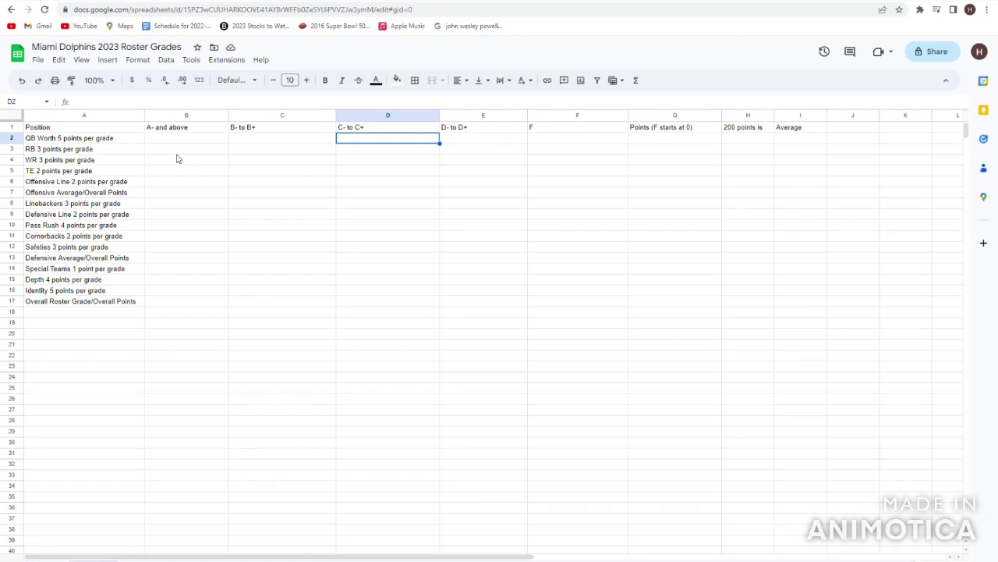
key(Left)
key(Left)
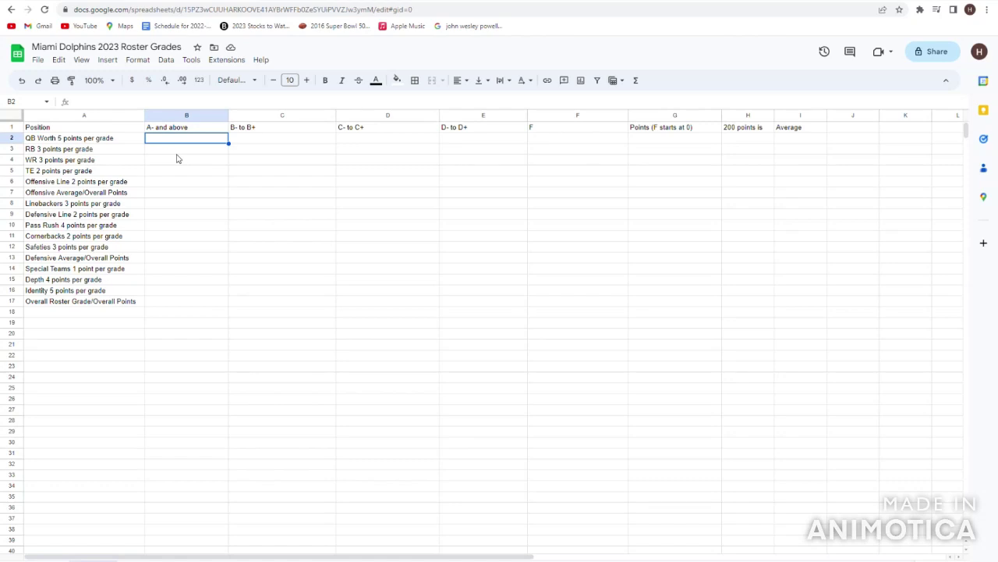
Step: Enter the grade B for the QB position under B- to B+ in cell C2 of the roster grades spreadsheet
key(Tab)
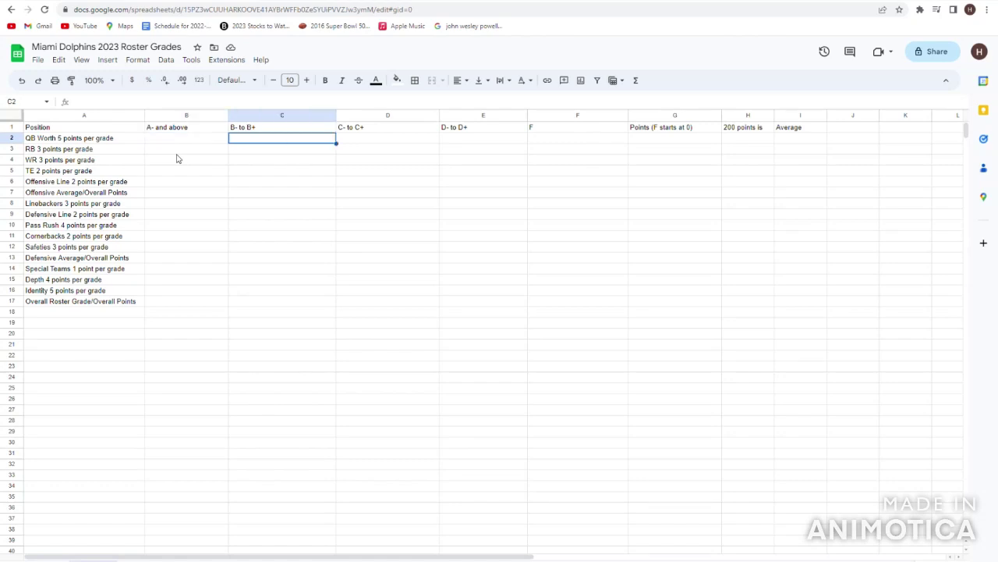
text(B)
key(BackSpace)
key(Return)
key(Up)
key(Home)
key(Tab)
key(Tab)
key(Tab)
key(Tab)
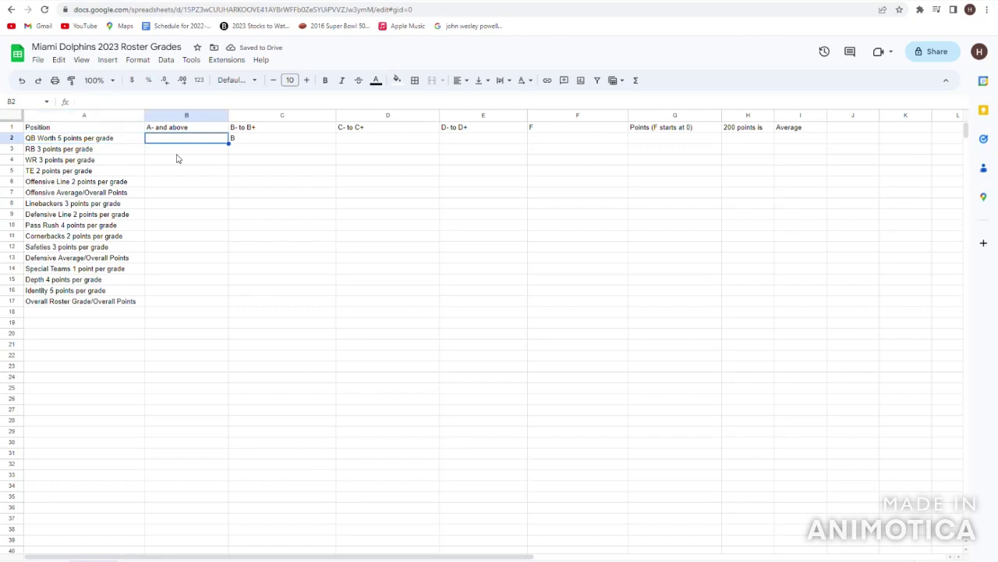
key(Tab)
key(Tab)
key(shift+Tab)
key(shift+Tab)
key(shift+Tab)
key(shift+Tab)
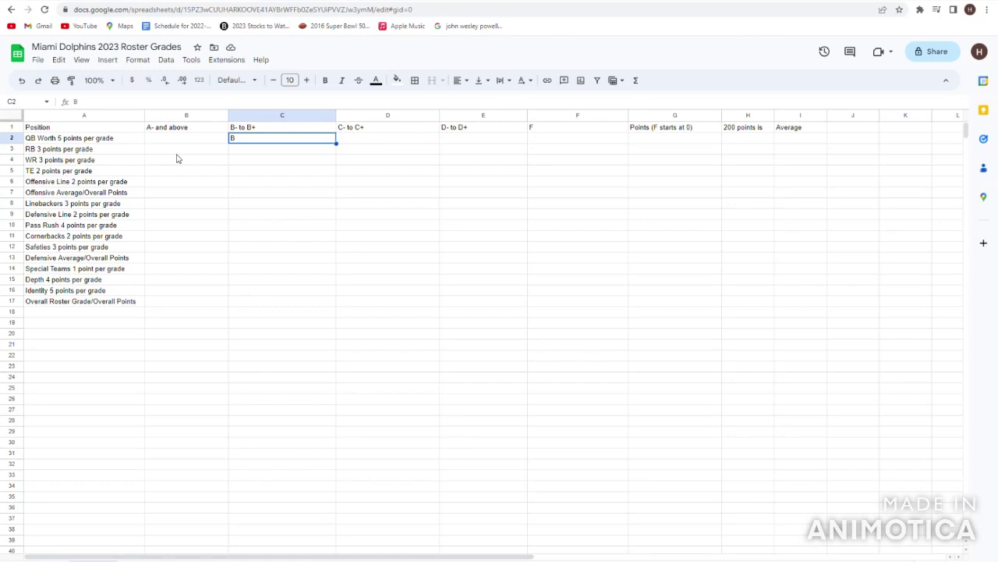
Step: Enter 40 points for the QB position under Points (F starts at 0) in cell G2
key(shift+Tab)
key(shift+Tab)
key(Tab)
key(Tab)
key(Tab)
key(shift+Tab)
key(shift+Tab)
key(shift+Tab)
key(Tab)
key(Tab)
key(Tab)
key(shift+Tab)
key(shift+Tab)
key(Tab)
key(Tab)
key(Tab)
key(Tab)
text(40)
key(shift+Tab)
key(shift+Tab)
key(shift+Tab)
key(shift+Tab)
key(shift+Tab)
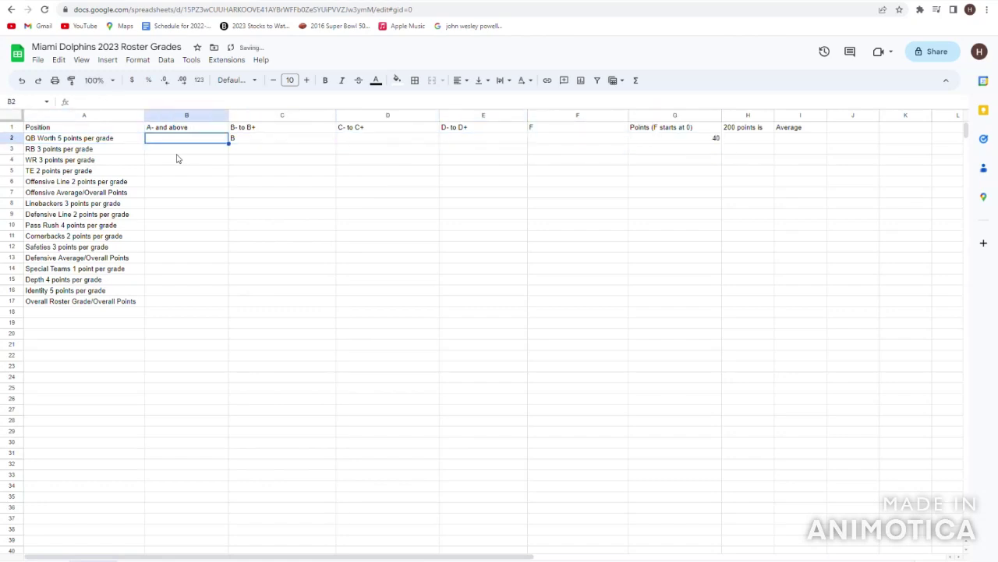
key(Tab)
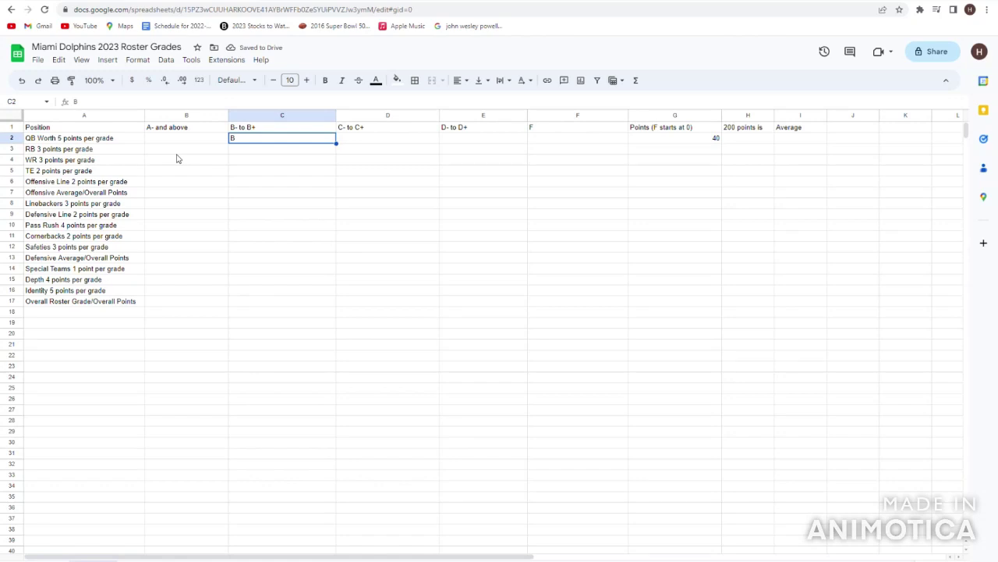
key(Down)
key(Left)
key(Left)
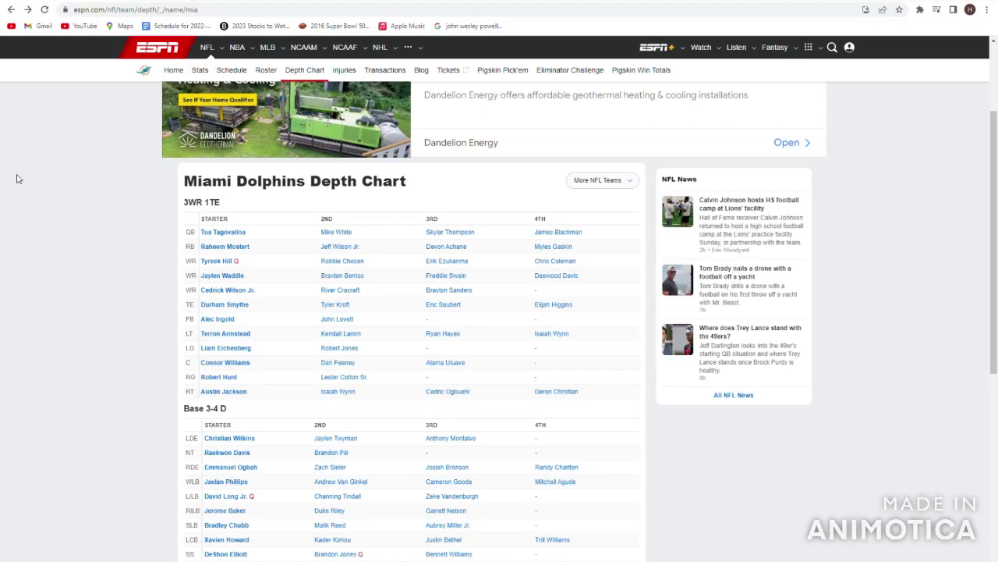
Step: Switch to the ESPN Dolphins depth chart and open starting running back Raheem Mostert's full career stats
drag(536, 244, 195, 232)
click(262, 252)
click(248, 247)
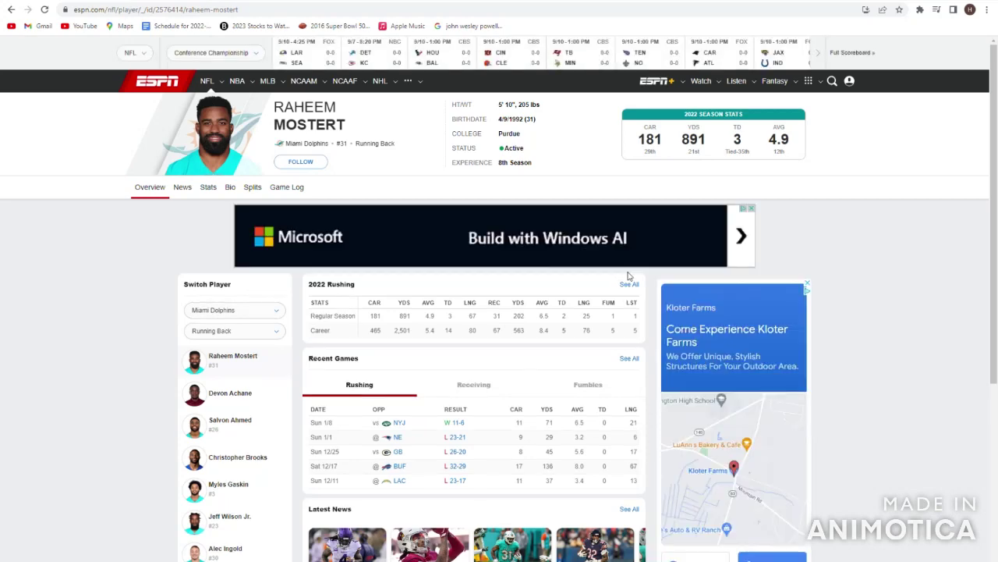
click(630, 285)
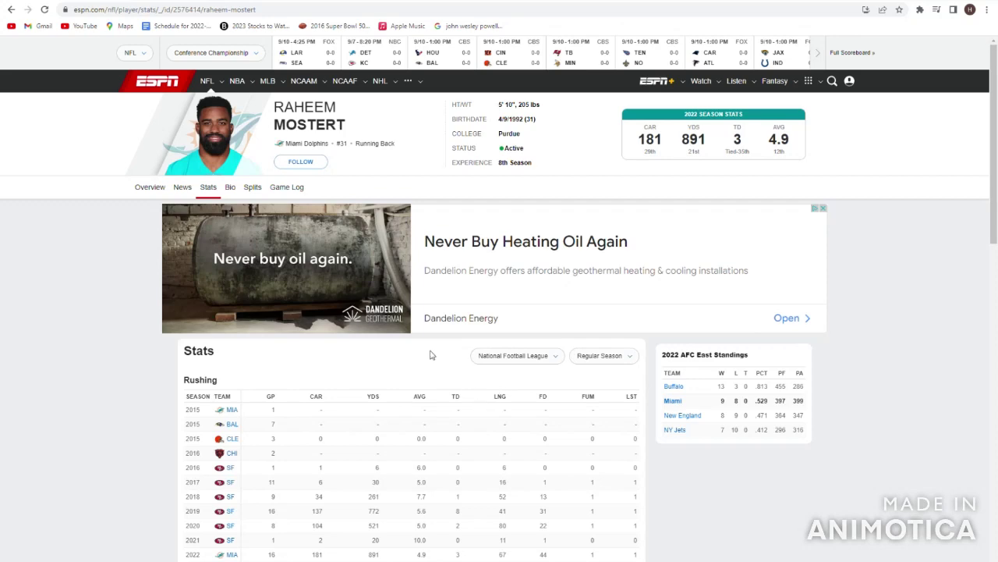
Step: Examine Raheem Mostert's season-by-season rushing yards and averages from 2015 to 2022
scroll(438, 357, down, 3)
scroll(461, 335, up, 3)
mouse_move(809, 80)
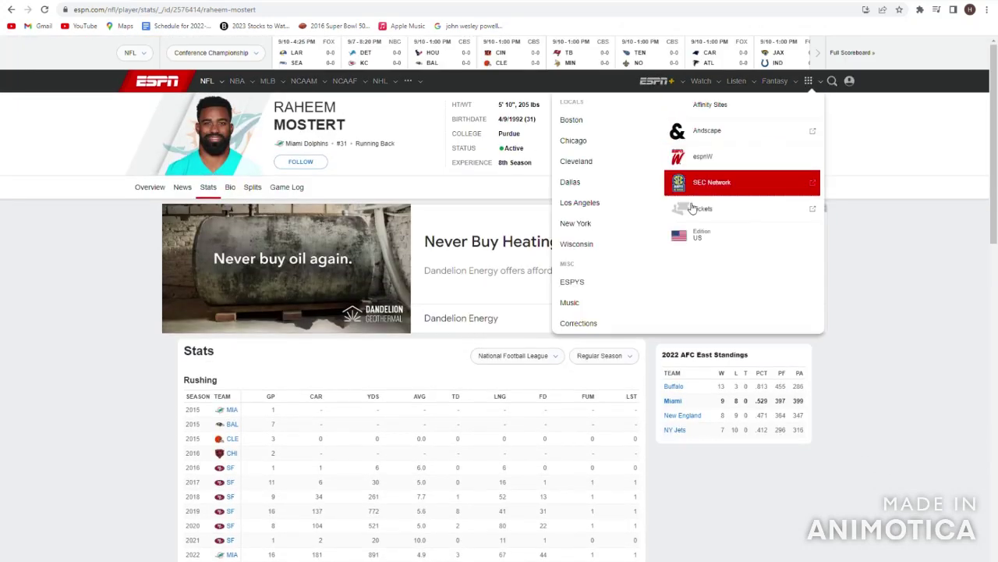
scroll(269, 399, down, 3)
drag(464, 321, 422, 204)
click(413, 267)
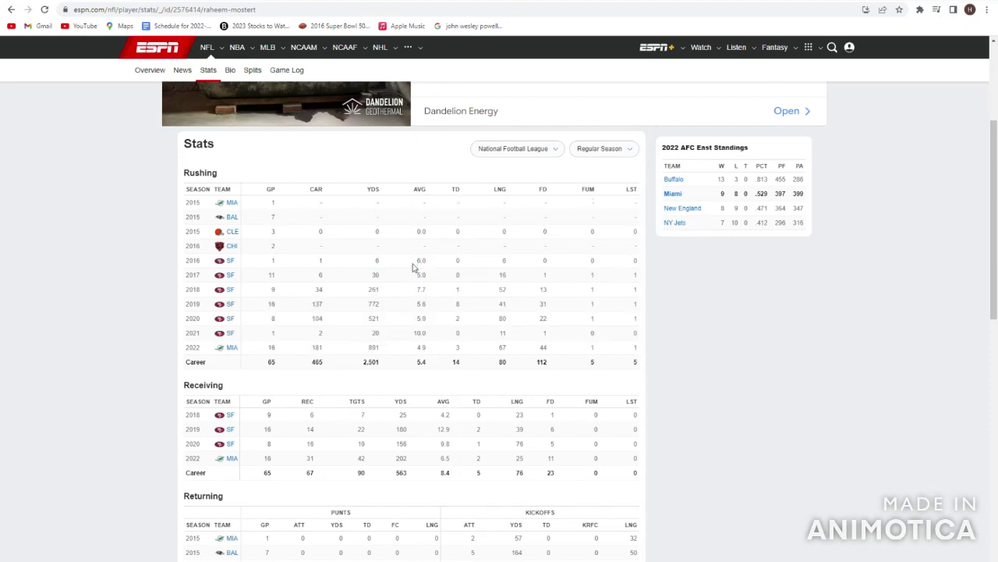
drag(405, 277, 432, 334)
click(435, 337)
scroll(433, 337, up, 3)
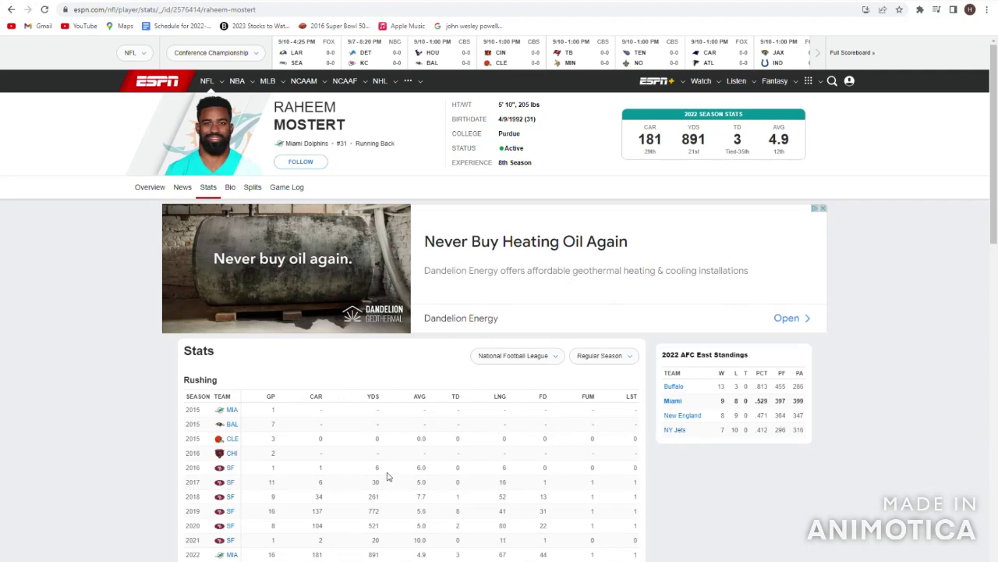
scroll(388, 476, down, 3)
mouse_move(406, 419)
mouse_down()
mouse_move(394, 361)
mouse_move(404, 414)
mouse_up()
click(399, 421)
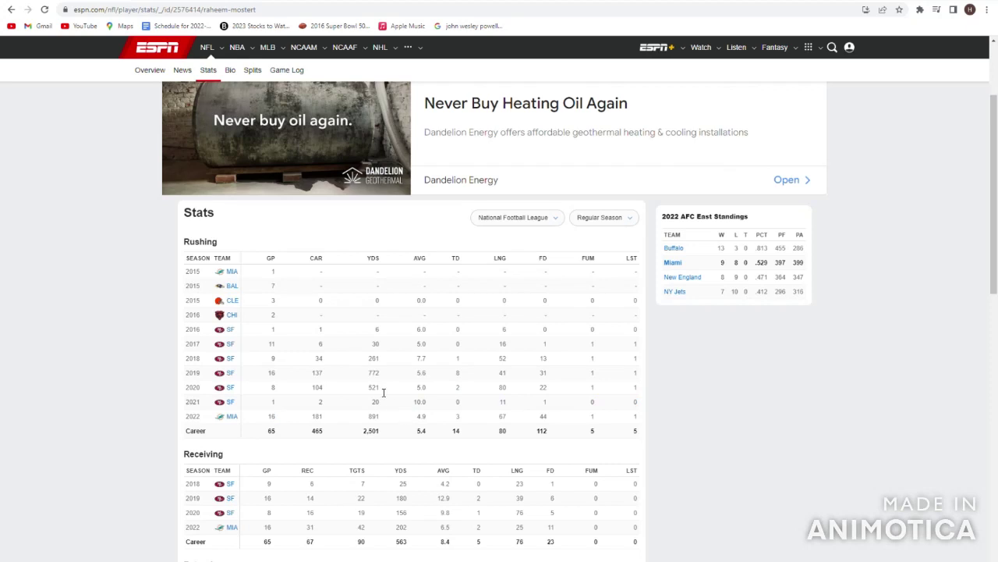
Step: Review Mostert's receiving and rushing tables once more, including his 2022 season stats summary
scroll(383, 393, down, 2)
drag(491, 390, 357, 390)
click(367, 394)
scroll(495, 395, up, 2)
drag(494, 397, 468, 401)
click(461, 392)
scroll(468, 406, up, 2)
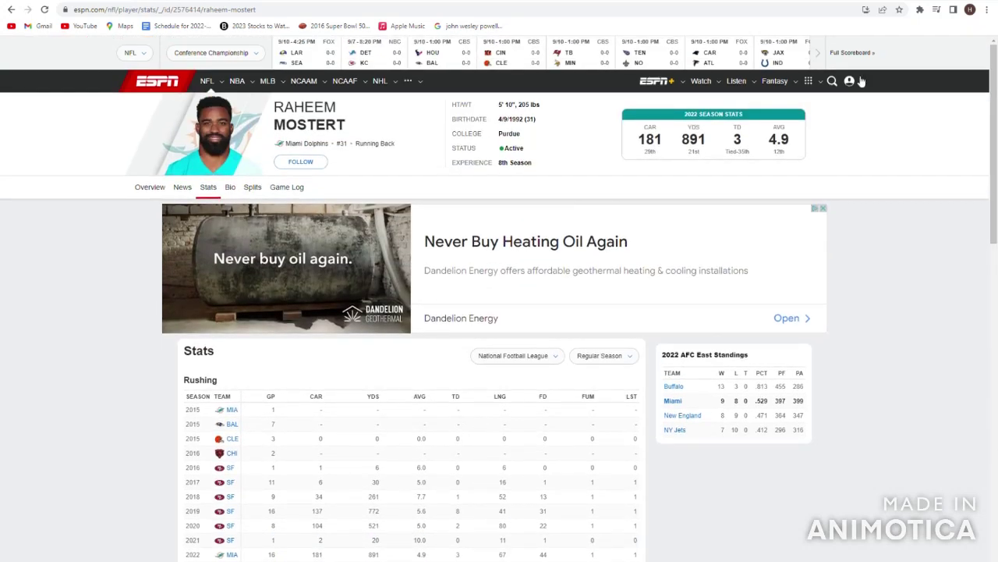
drag(656, 139, 816, 156)
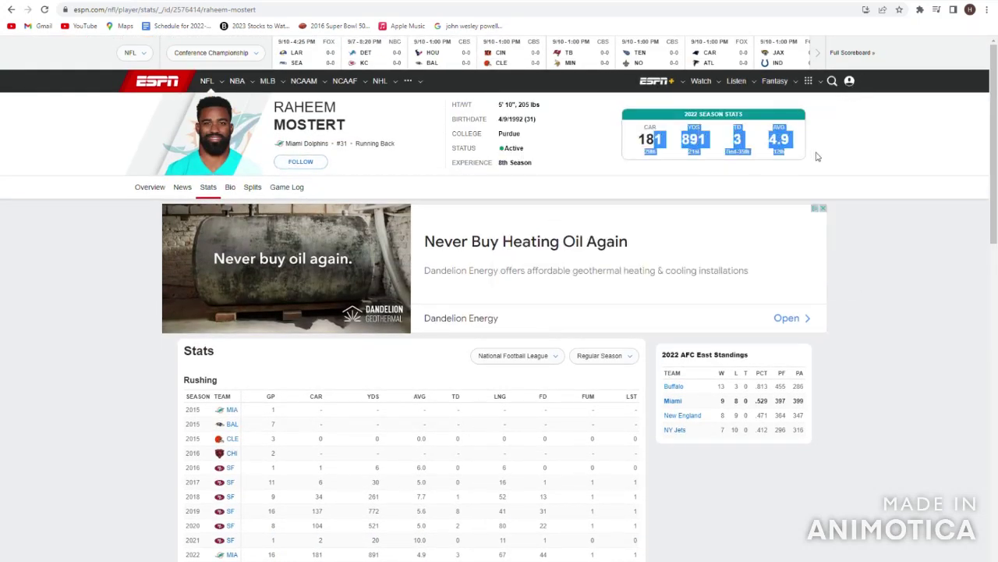
click(818, 154)
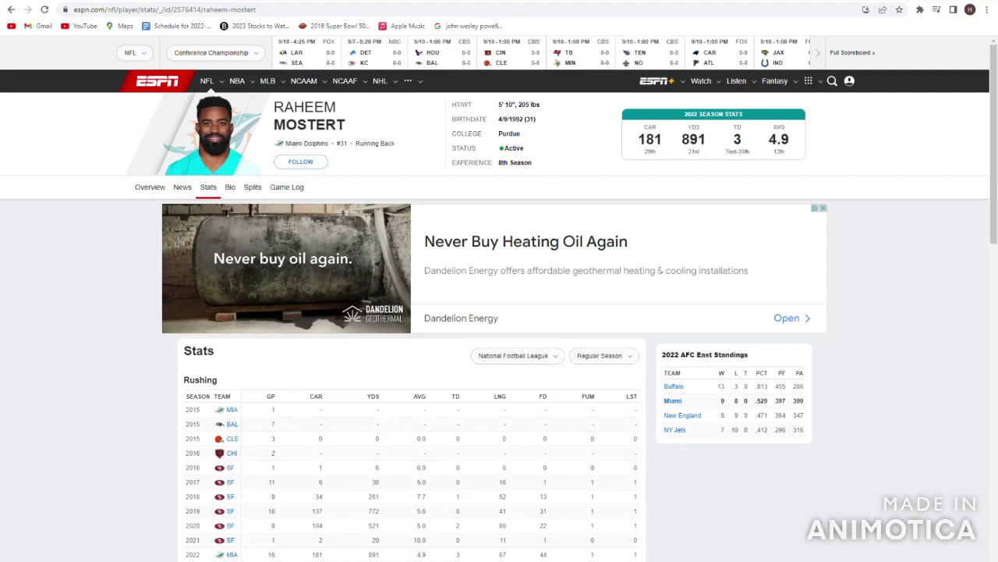
Step: Return to the depth chart and open second-string running back Jeff Wilson Jr.'s full career stats
click(12, 9)
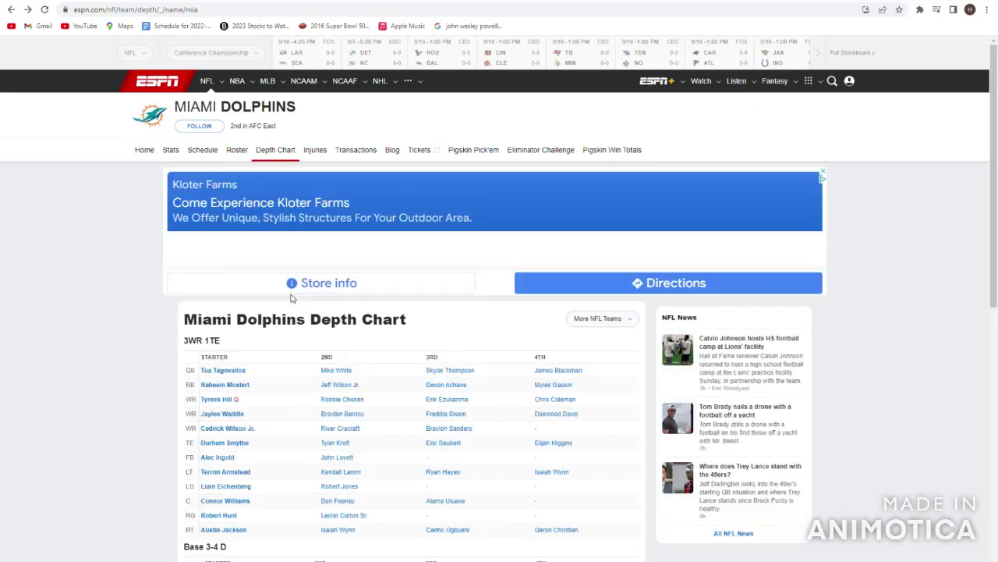
drag(287, 320, 393, 387)
click(340, 384)
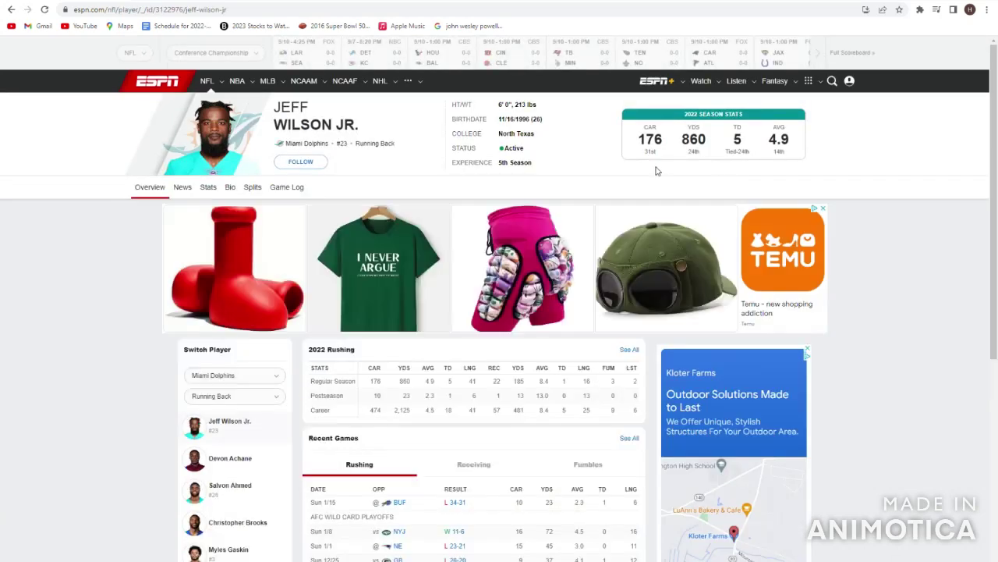
click(630, 349)
Step: Review Jeff Wilson Jr.'s rushing table by season and his 2022 season stats summary
scroll(461, 357, down, 3)
drag(474, 383, 474, 346)
click(334, 335)
click(493, 345)
scroll(473, 348, up, 3)
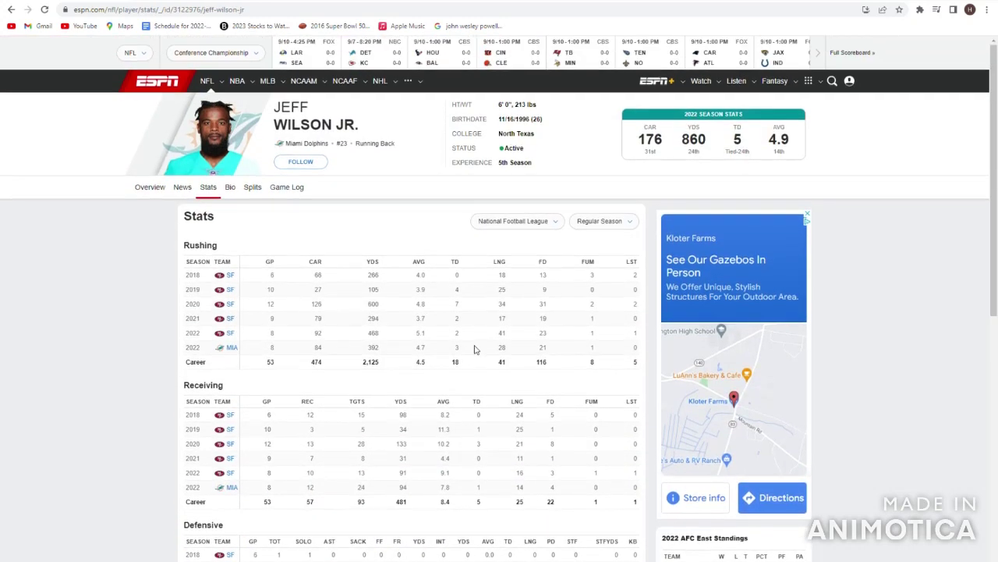
drag(698, 115, 784, 152)
click(813, 163)
Step: Return to the depth chart, open third-string running back Devon Achane's page and check his draft profile and stats
click(17, 11)
click(17, 11)
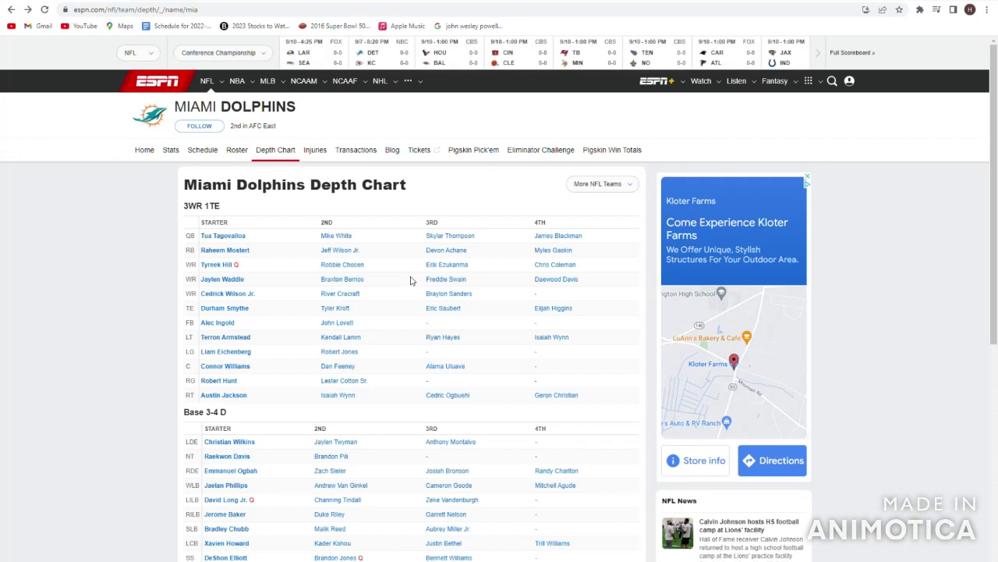
drag(479, 252, 302, 254)
drag(401, 255, 466, 259)
click(432, 253)
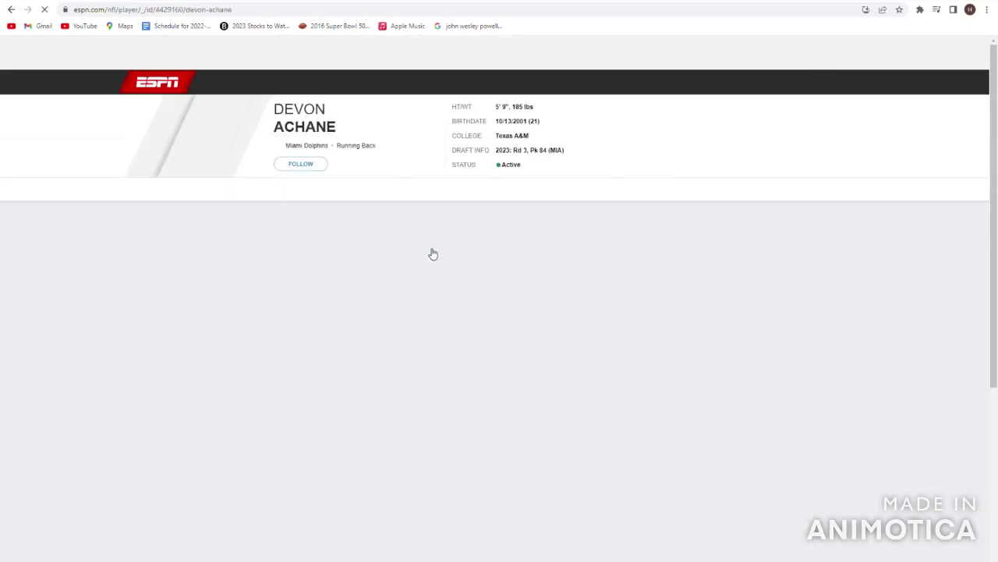
drag(524, 167, 468, 109)
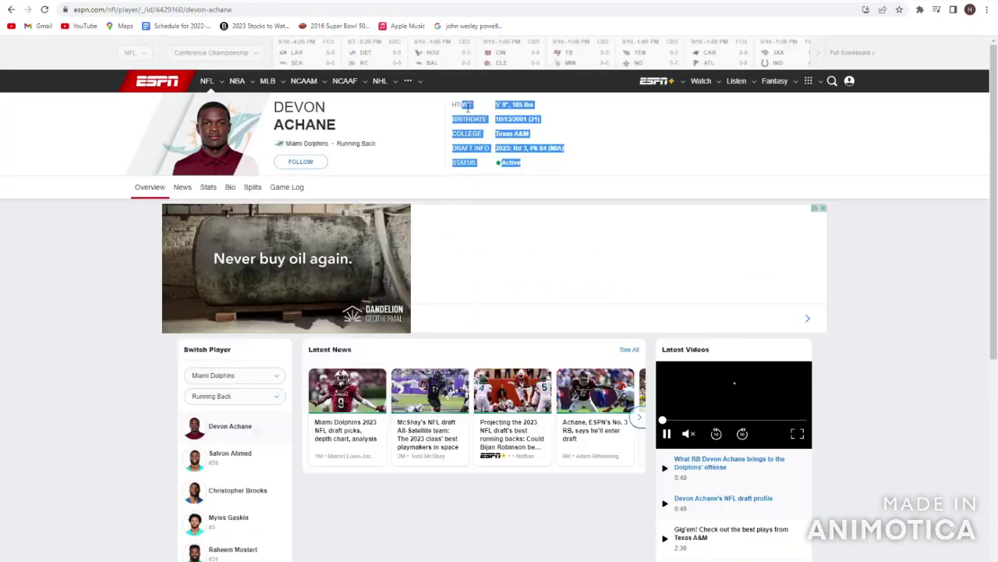
click(625, 187)
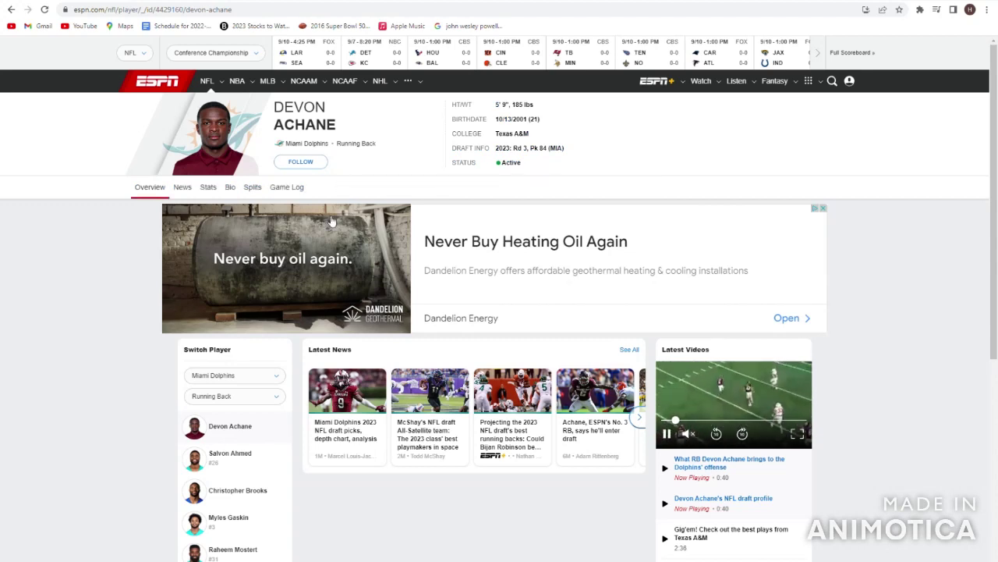
click(205, 192)
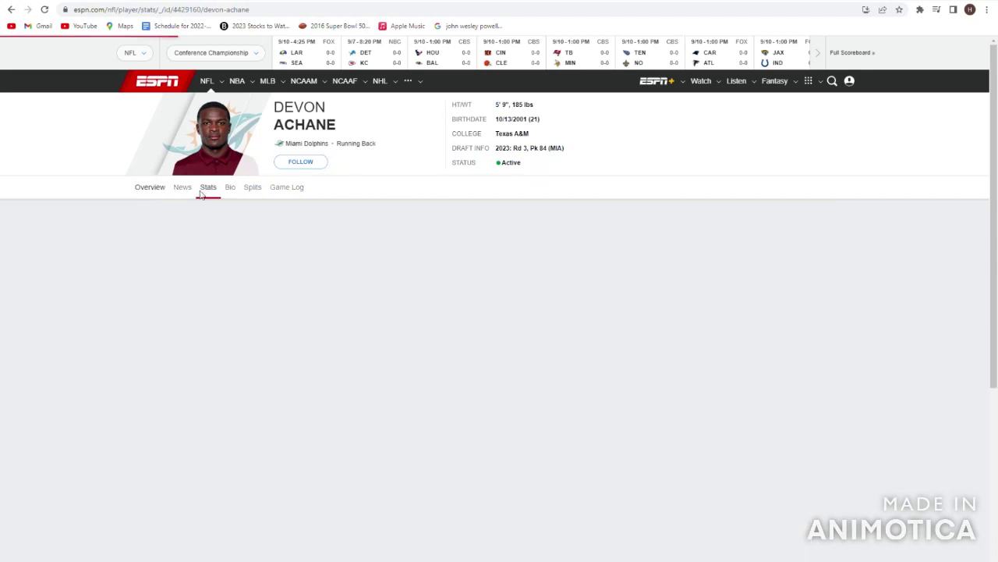
Step: Return to the depth chart and open fourth-string running back Myles Gaskin's full career stats
click(11, 10)
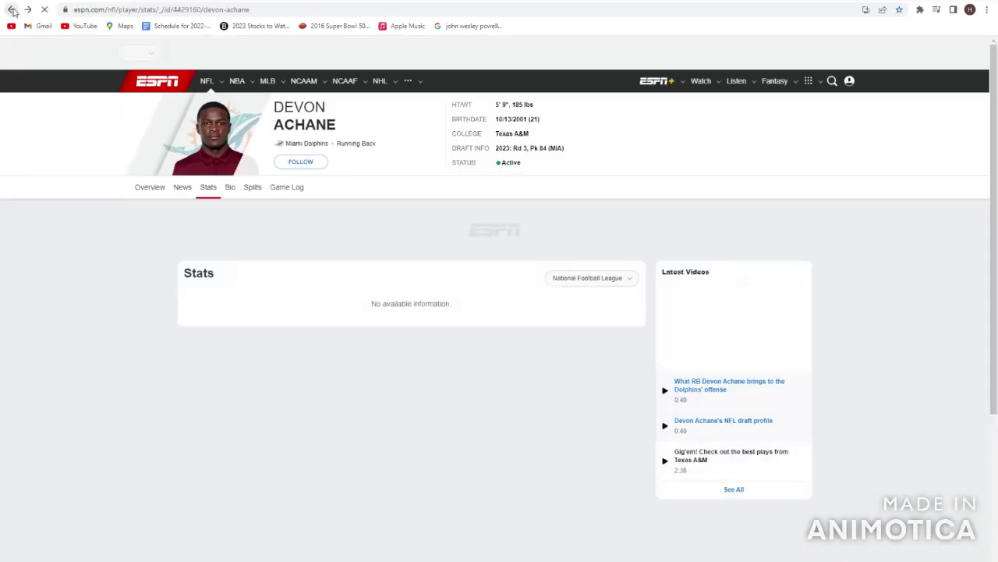
click(12, 10)
click(11, 11)
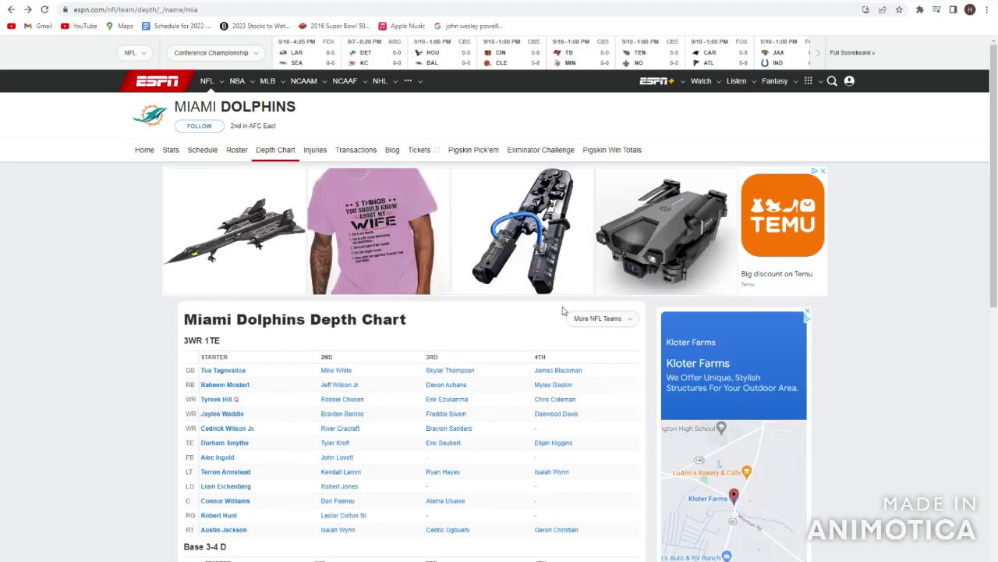
click(560, 386)
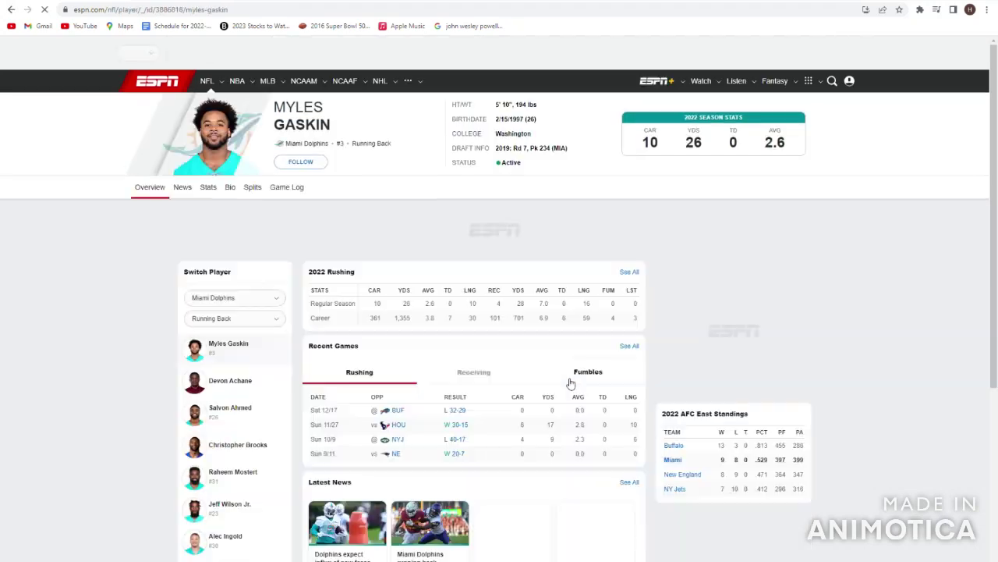
click(629, 273)
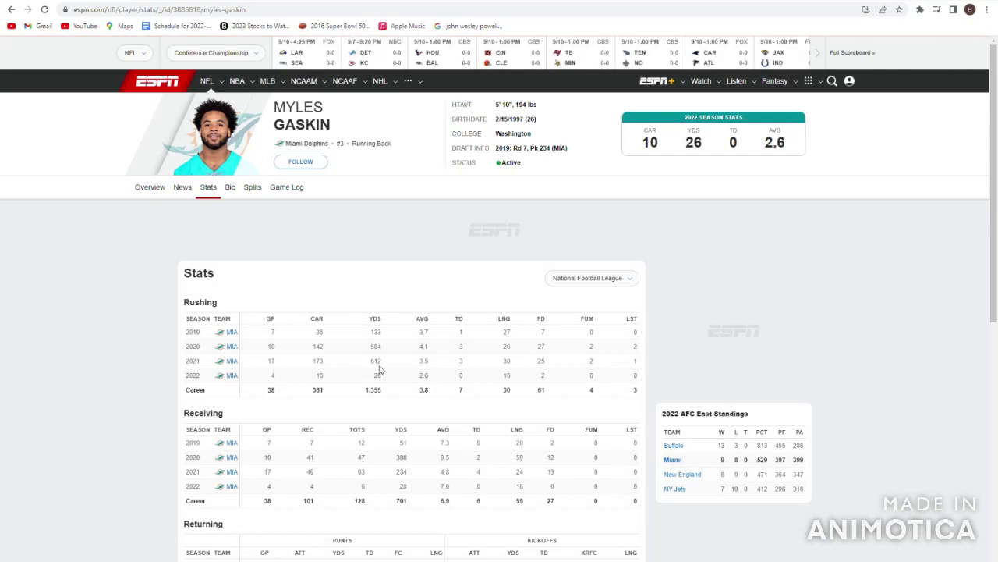
Step: Review Myles Gaskin's rushing and receiving stats, focusing on the 2020 and 2021 seasons
scroll(379, 382, down, 1)
scroll(426, 452, down, 1)
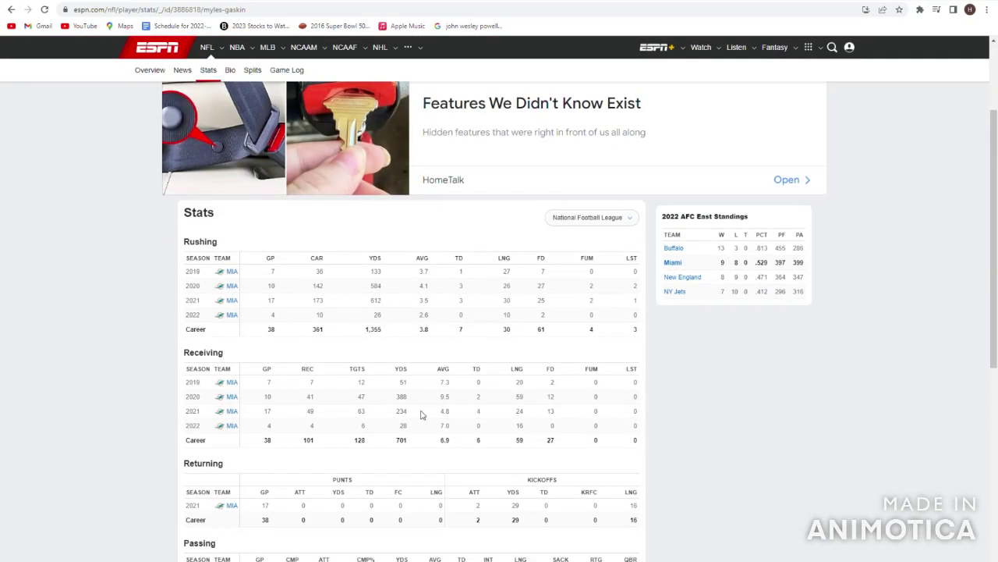
drag(488, 292, 462, 290)
click(383, 304)
click(464, 292)
drag(499, 419, 394, 396)
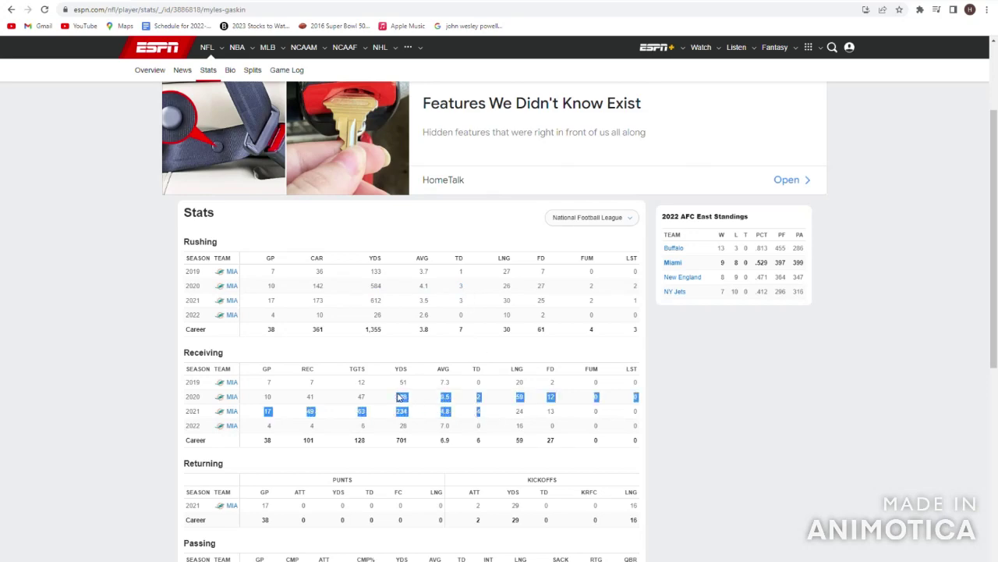
click(361, 375)
scroll(361, 374, up, 3)
Step: Return to the depth chart and review the running back row as a group
click(11, 10)
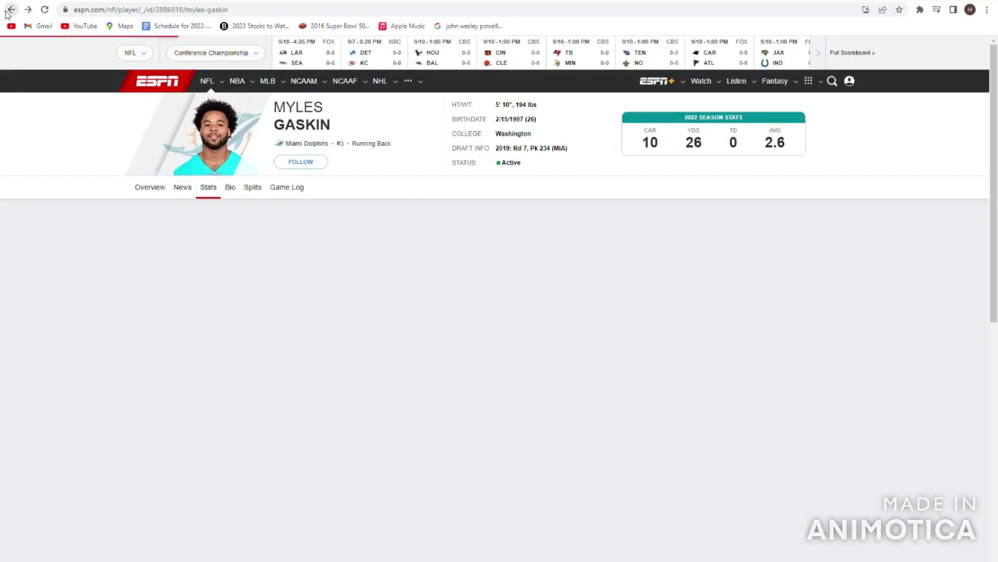
click(11, 10)
drag(601, 308, 395, 383)
click(395, 384)
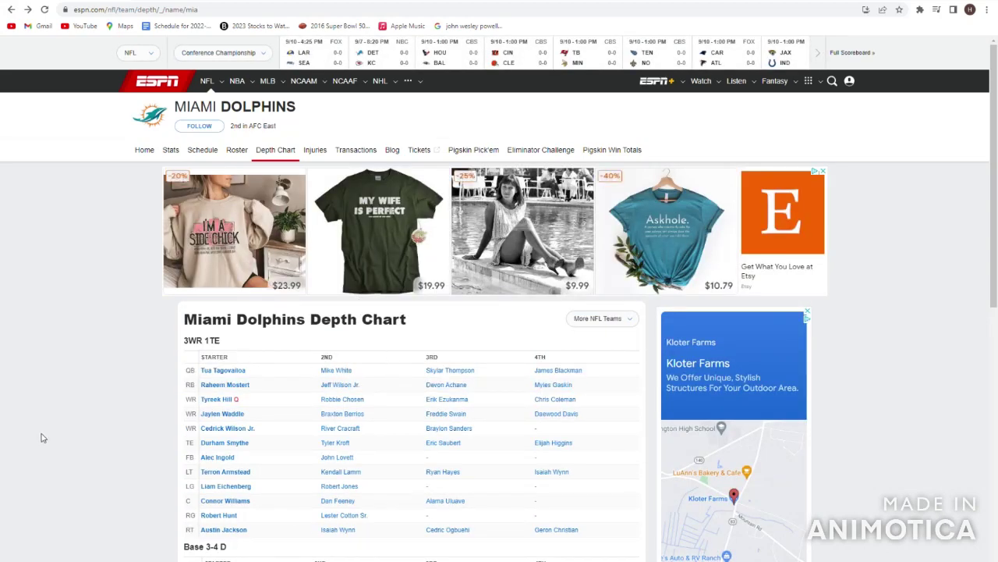
scroll(43, 439, down, 1)
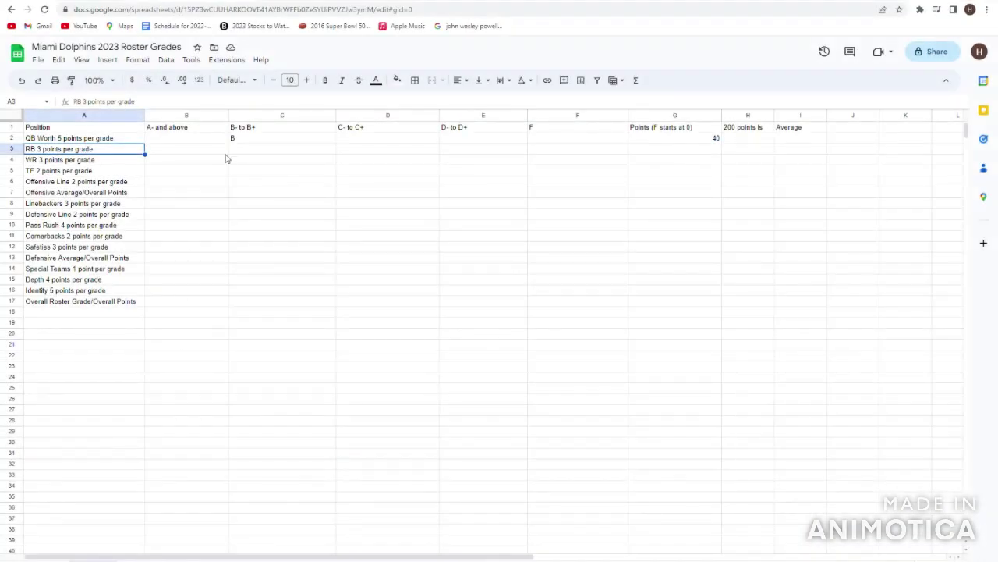
Step: Switch to the roster grades spreadsheet and enter the grade B- for the RB position under B- to B+ in cell C3
click(244, 149)
text(B- to B+)
key(Return)
click(244, 149)
double_click(243, 149)
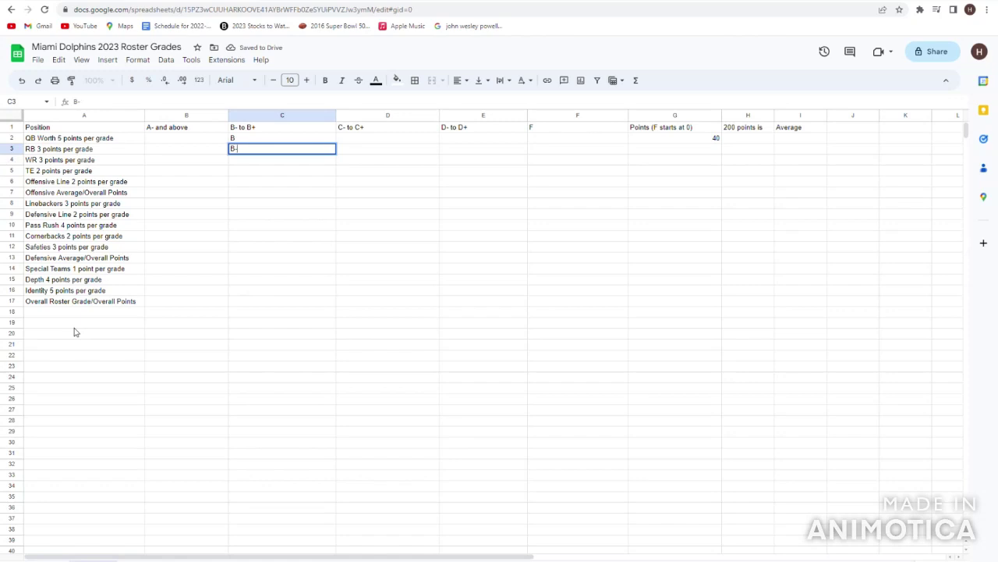
key(Left)
key(Left)
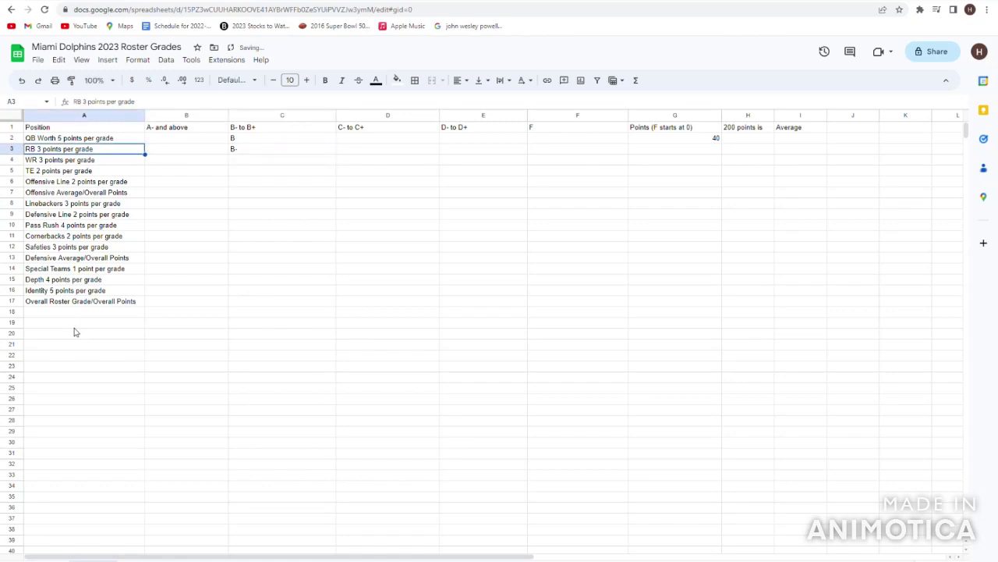
Step: Step through the grade columns of the RB row to count the points earned for its B- grade
key(Right)
key(Right)
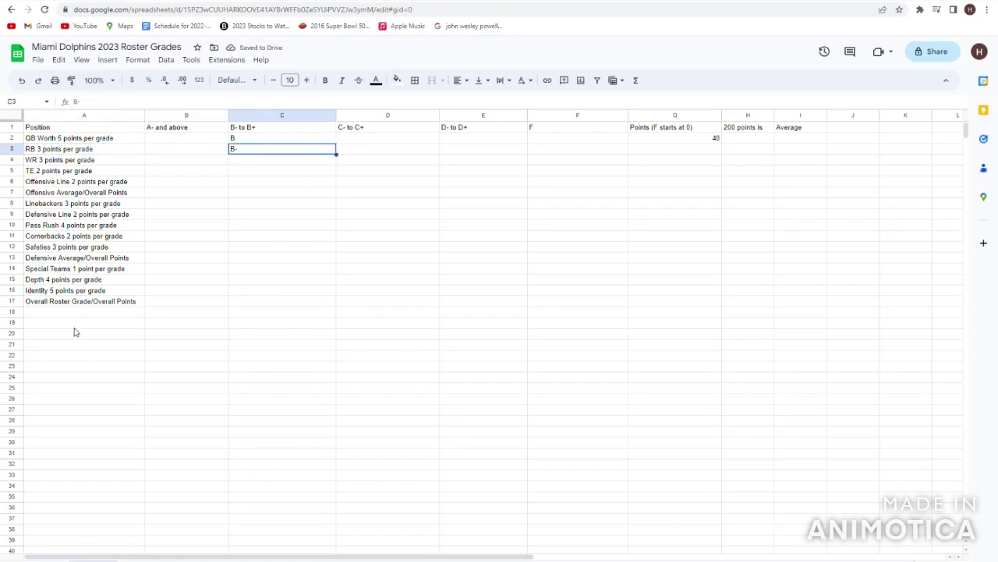
key(Right)
key(Right)
key(Left)
key(Left)
key(Left)
key(Right)
key(Left)
key(Left)
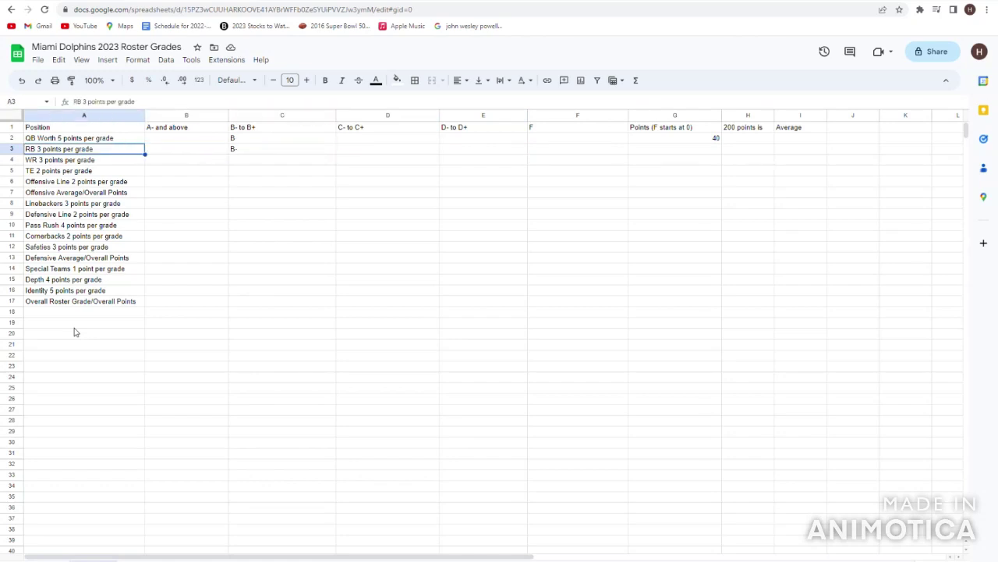
key(Right)
key(Right)
key(Right)
key(Right)
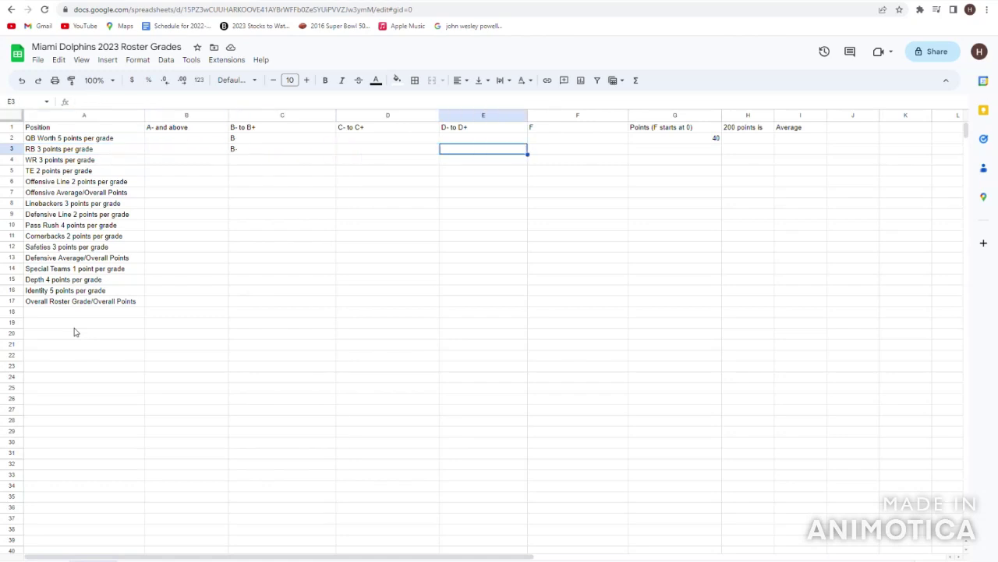
key(Left)
key(Left)
key(Left)
key(Right)
key(Right)
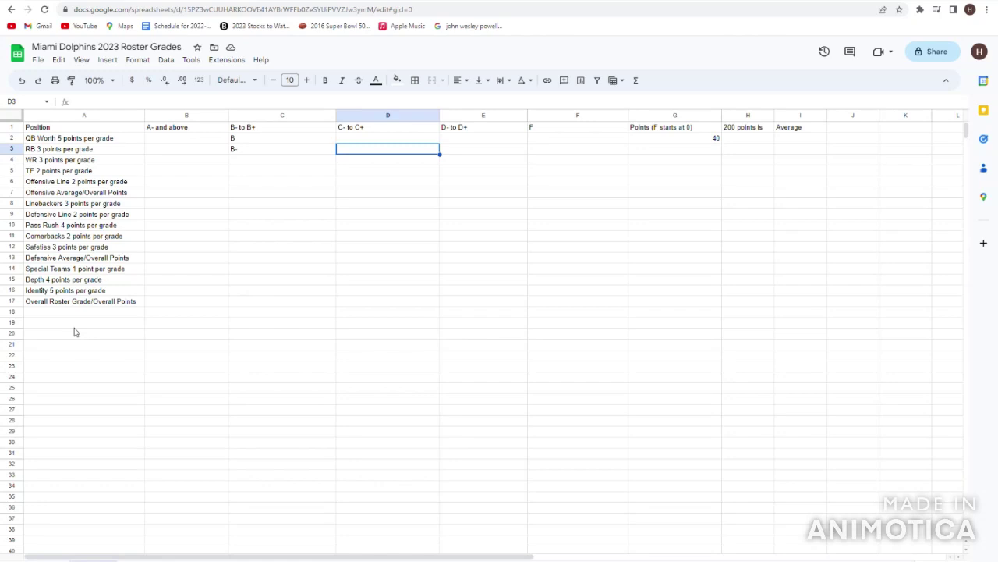
key(Left)
key(Left)
key(Left)
key(Right)
key(Right)
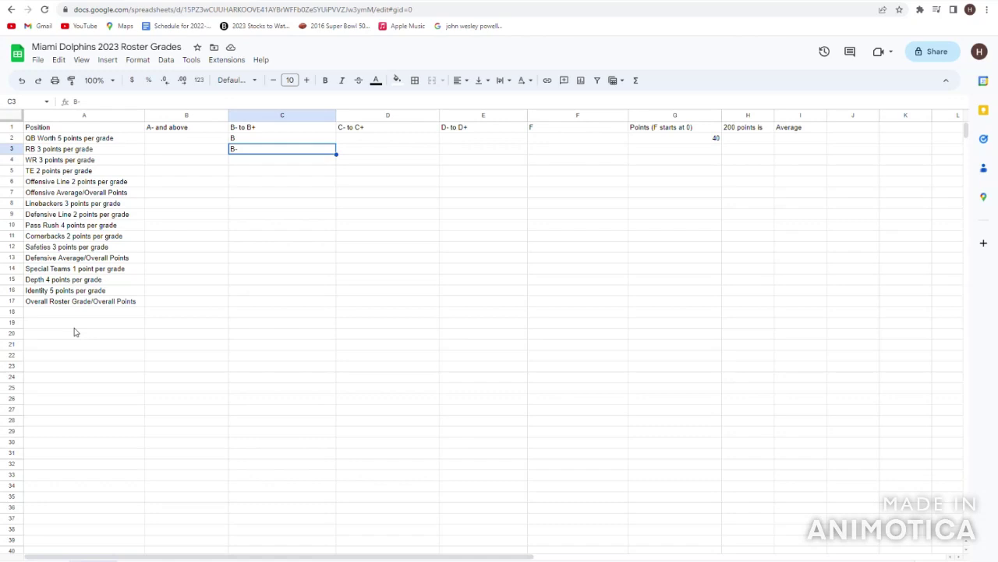
key(Right)
key(Right)
key(Right)
key(Right)
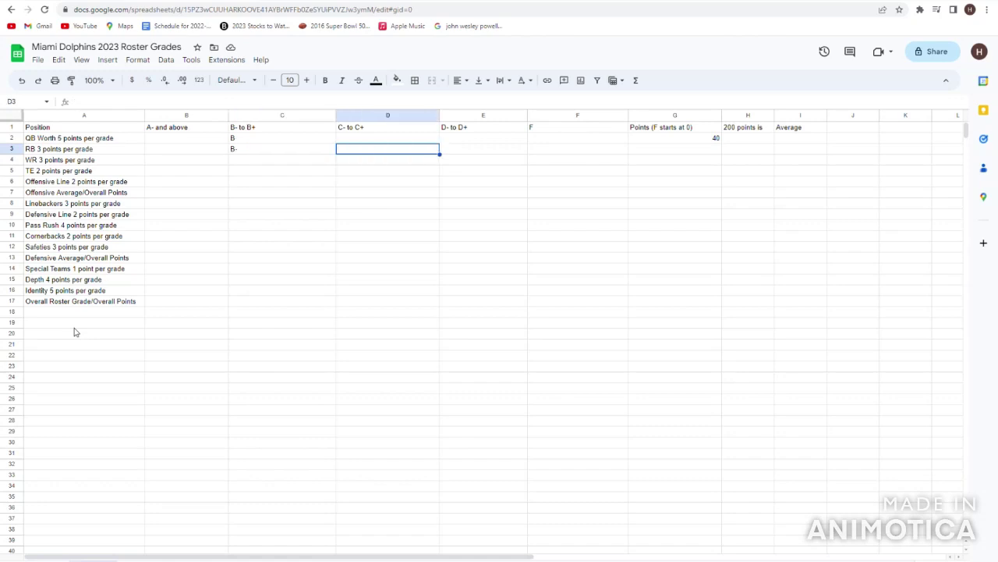
key(Left)
key(Left)
key(Left)
key(Left)
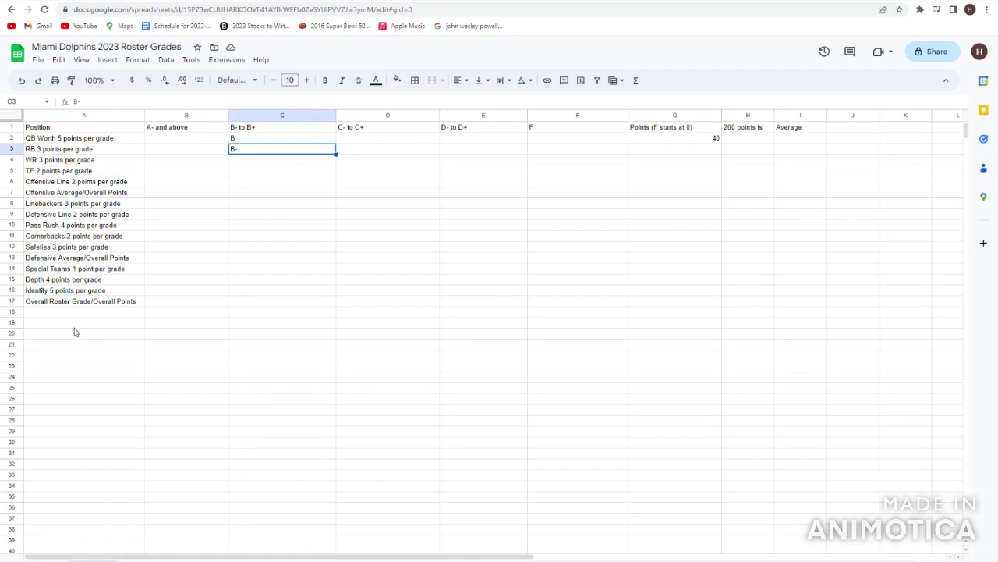
Step: Enter 21 points for the RB position in cell G3 and return to the WR row label
key(Right)
key(Right)
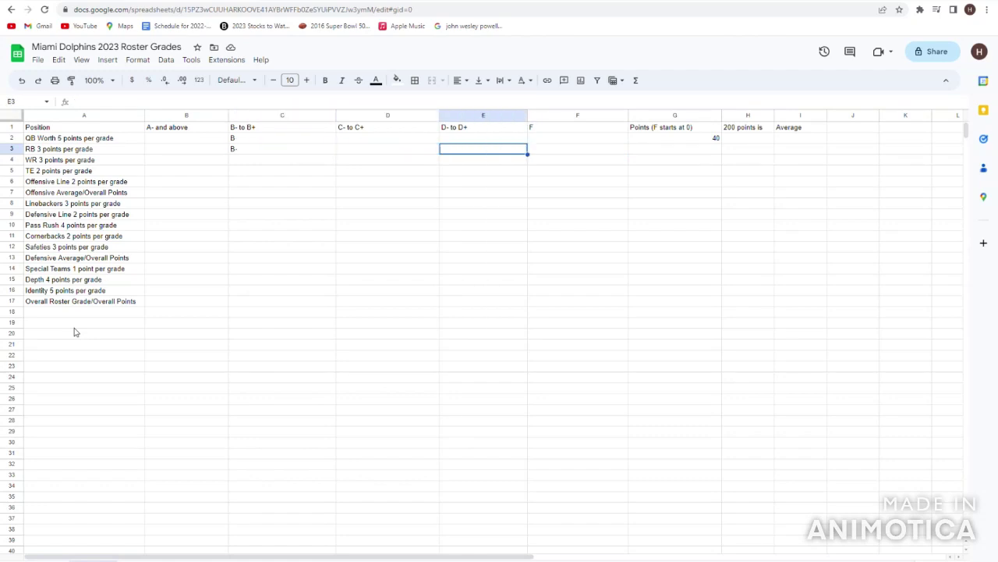
key(Left)
key(Right)
key(Right)
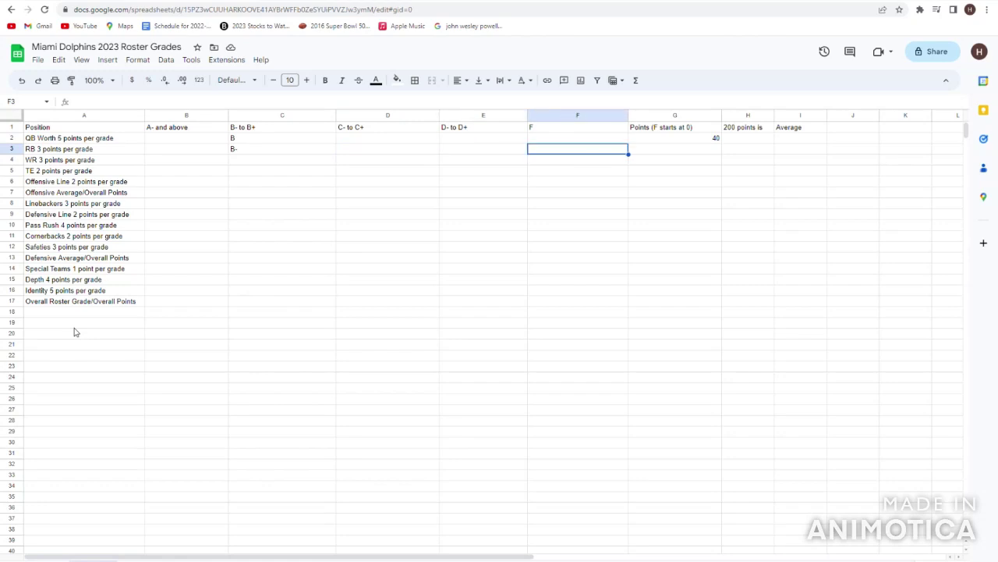
key(Right)
key(Right)
key(Left)
text(21)
key(Return)
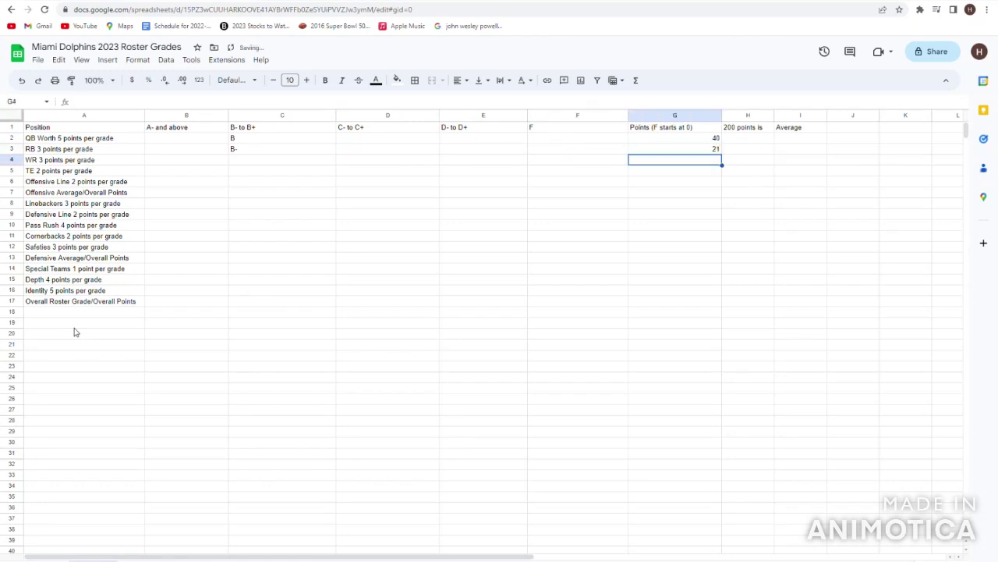
key(Left)
key(Home)
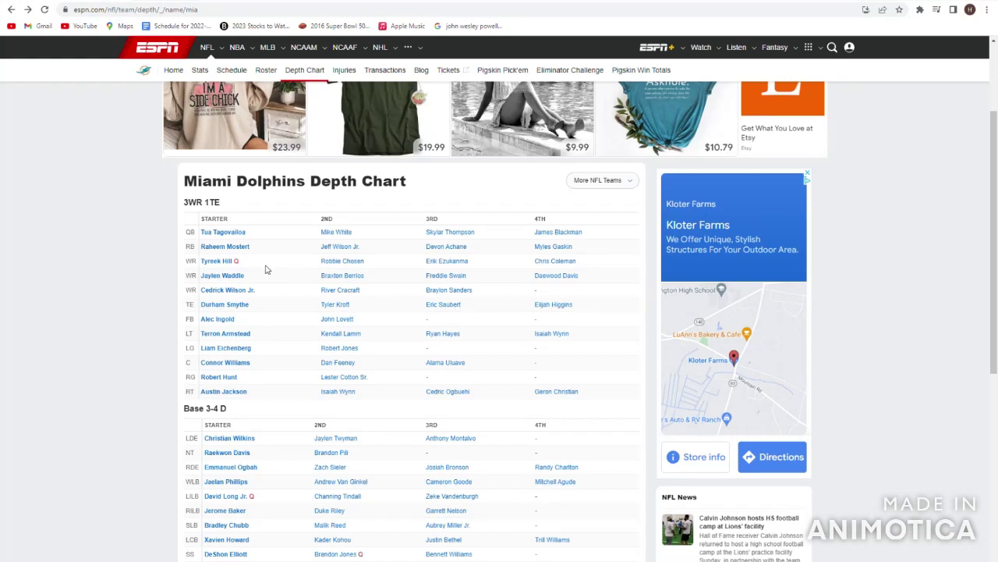
Step: Switch to the ESPN depth chart, open starting wide receiver Tyreek Hill's page and review his 2022 season stats
drag(243, 277, 195, 219)
click(195, 264)
drag(258, 271, 224, 273)
click(262, 282)
click(224, 262)
drag(573, 132, 800, 187)
click(801, 187)
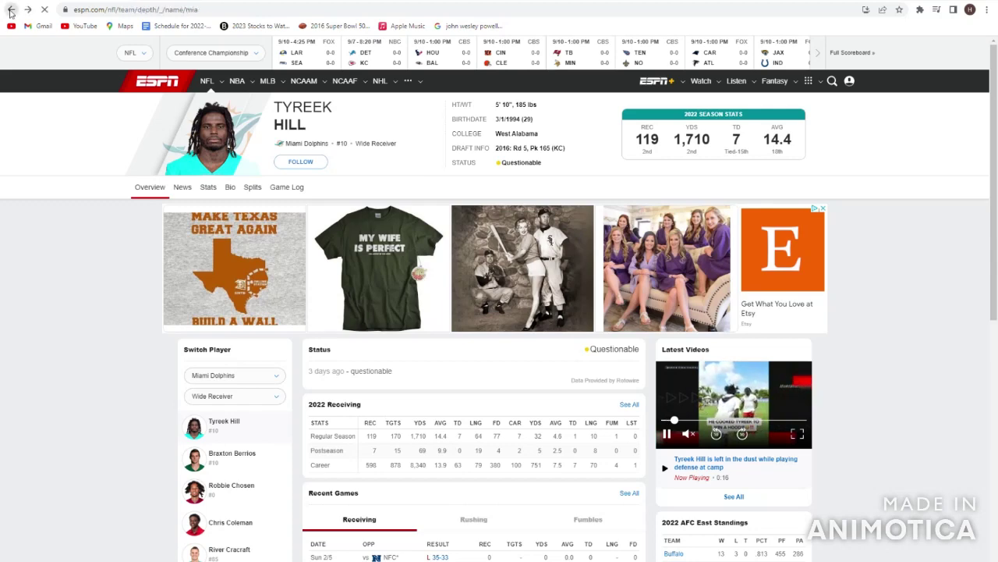
Step: Return to the depth chart and open starting wide receiver Jaylen Waddle's full career stats
click(11, 10)
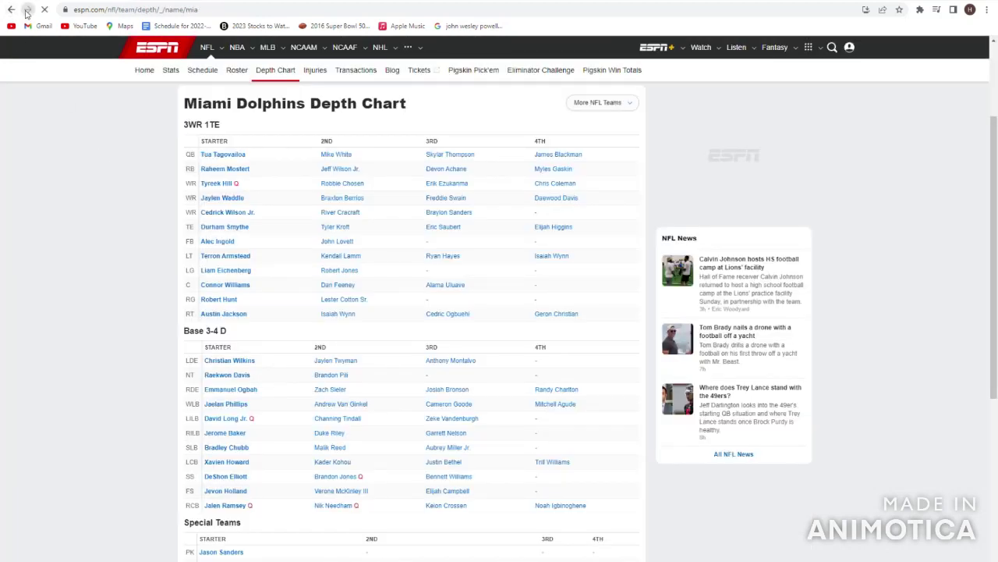
click(27, 10)
click(11, 10)
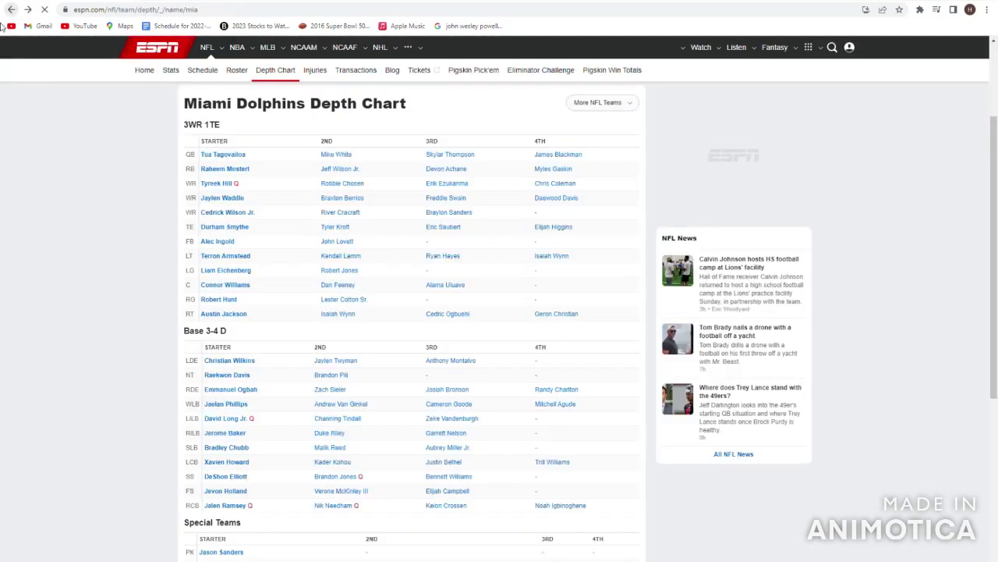
drag(187, 227, 193, 265)
click(209, 278)
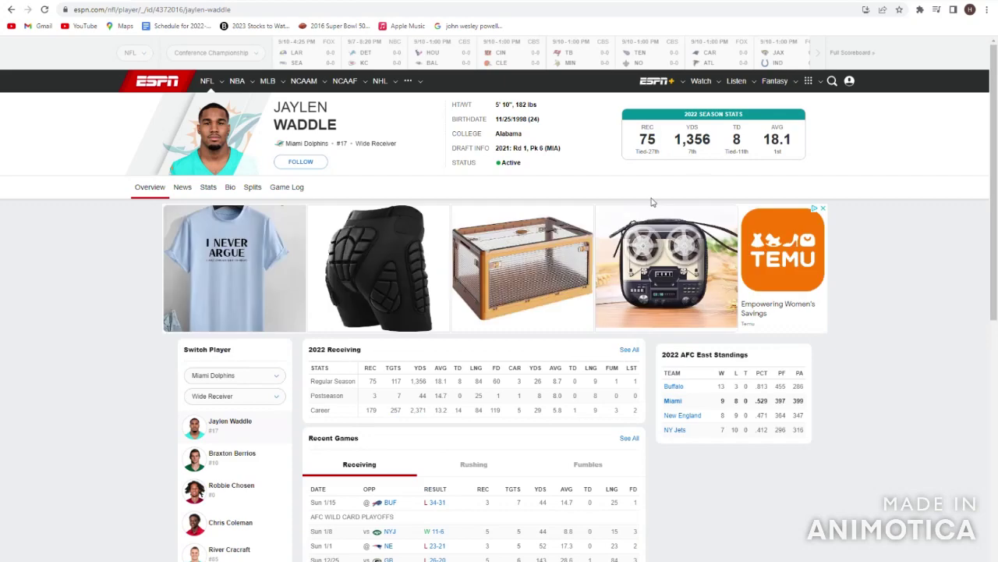
click(632, 353)
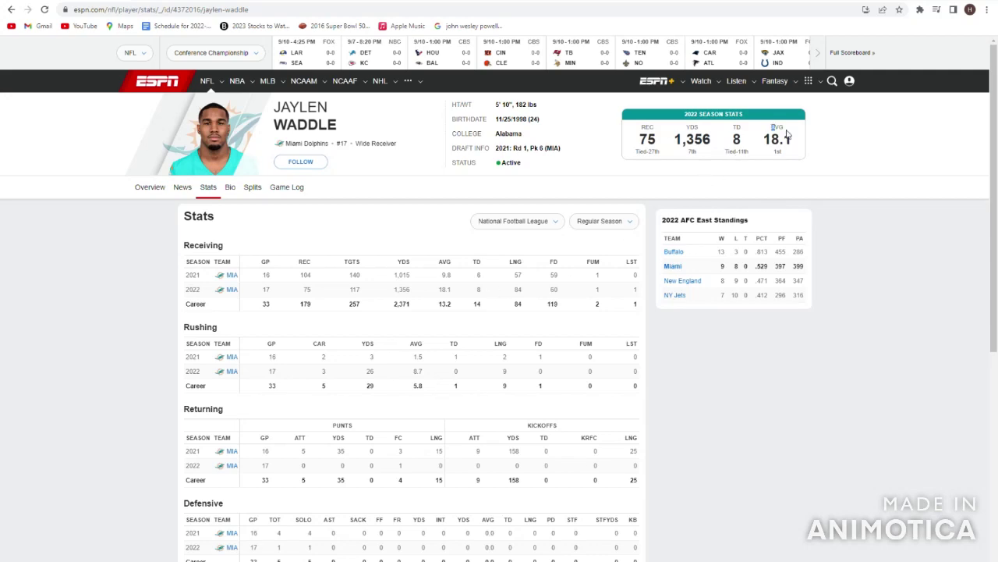
Step: Go back to the depth chart and open Cedrick Wilson Jr.'s player page to review his receiving stats
mouse_move(344, 81)
click(11, 9)
click(11, 10)
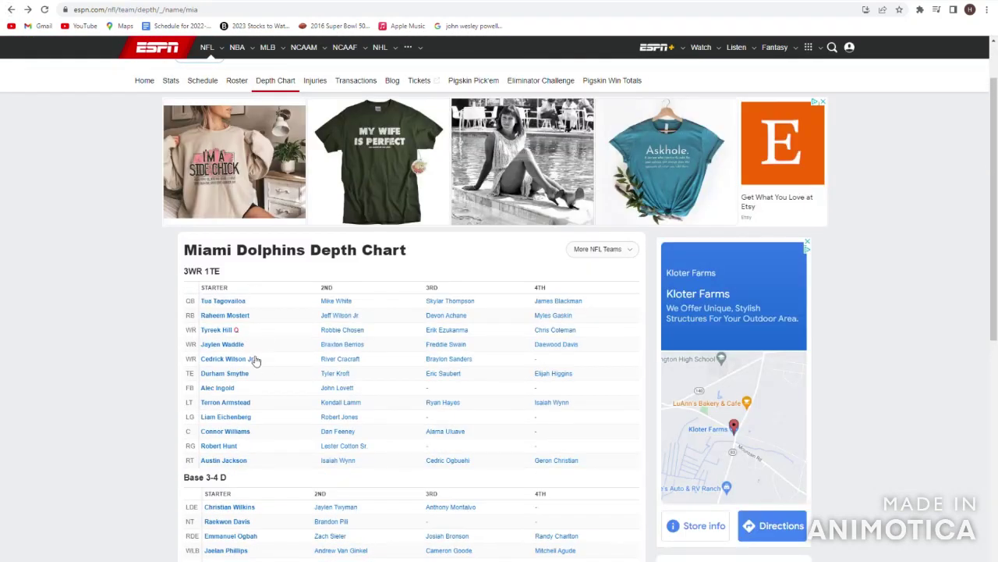
click(234, 360)
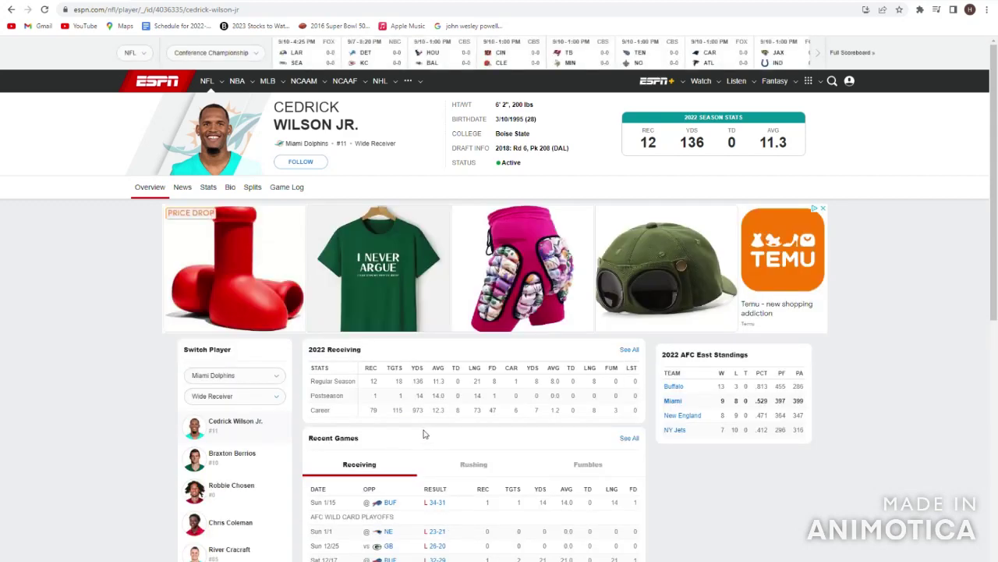
Step: Return to the depth chart, look over the second-string wide receivers and open Robbie Chosen's player page
click(11, 9)
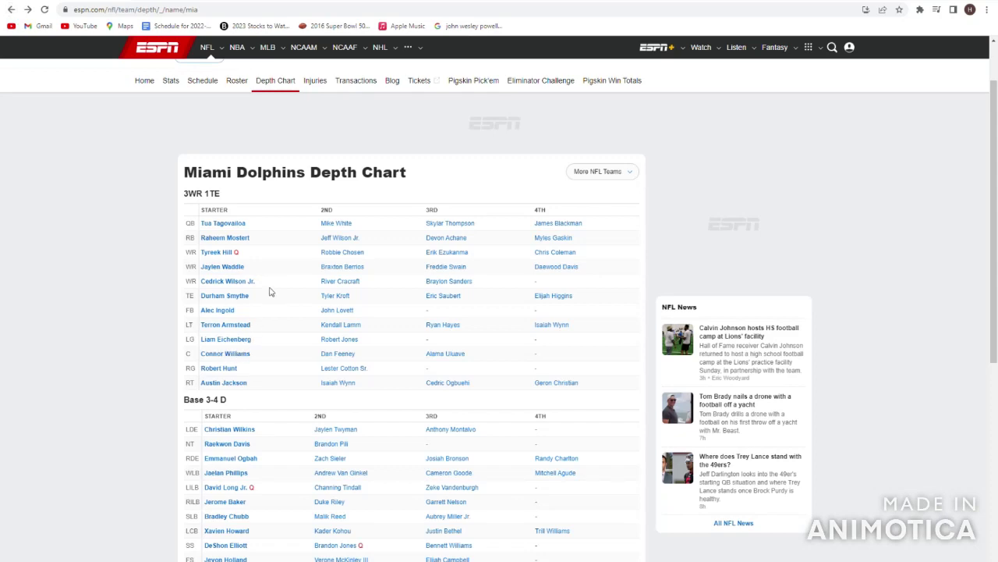
drag(282, 343, 468, 301)
click(327, 360)
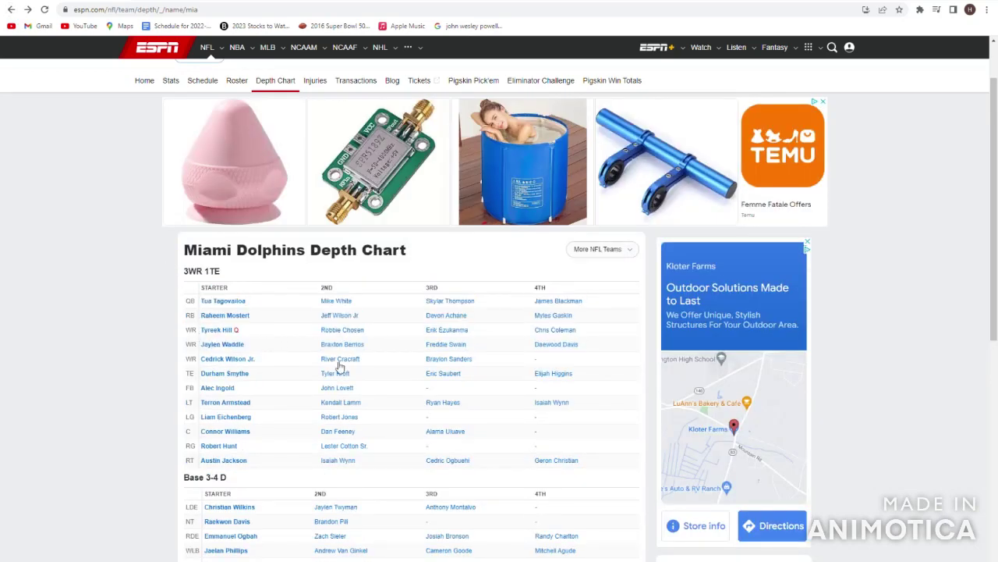
drag(274, 355, 129, 372)
click(131, 373)
drag(320, 330, 372, 332)
click(352, 334)
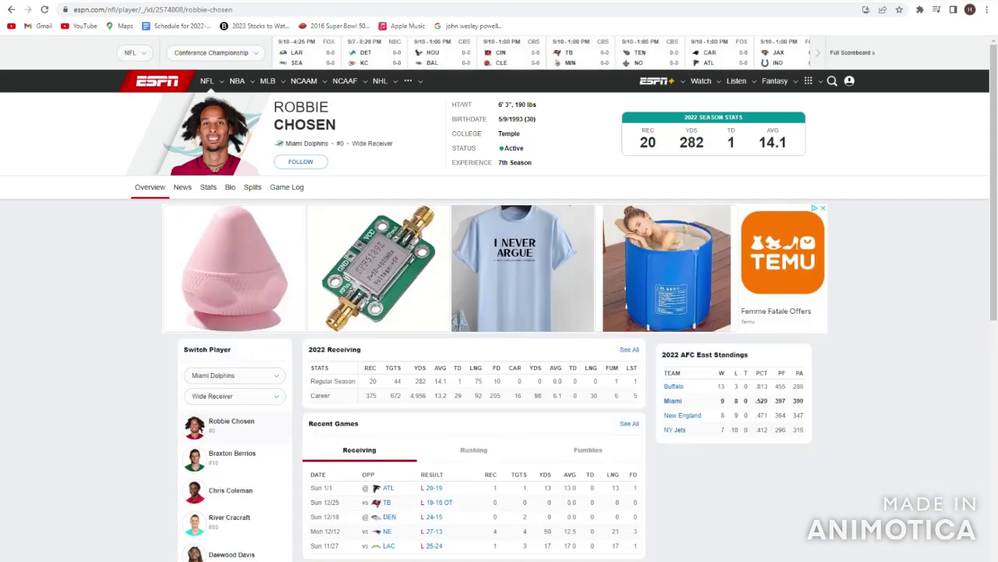
Step: Return to the depth chart, open River Cracraft's player page and review his 2022 season stats
click(11, 10)
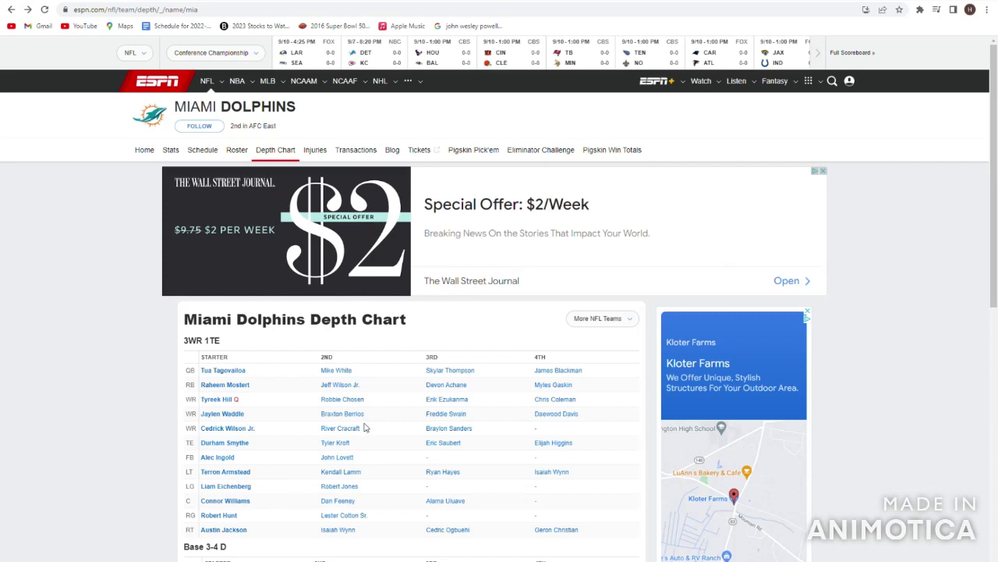
click(360, 429)
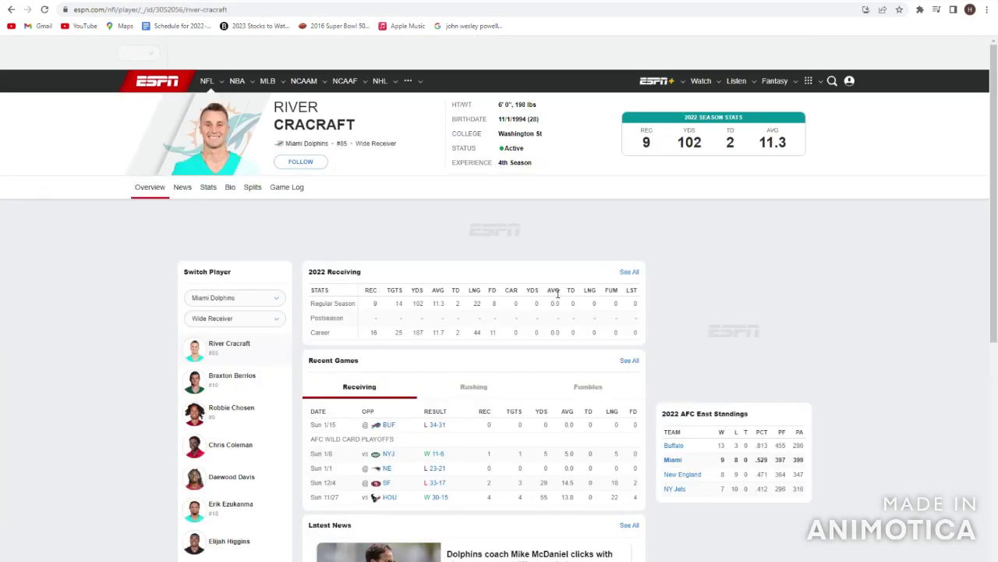
drag(594, 157, 623, 140)
click(654, 148)
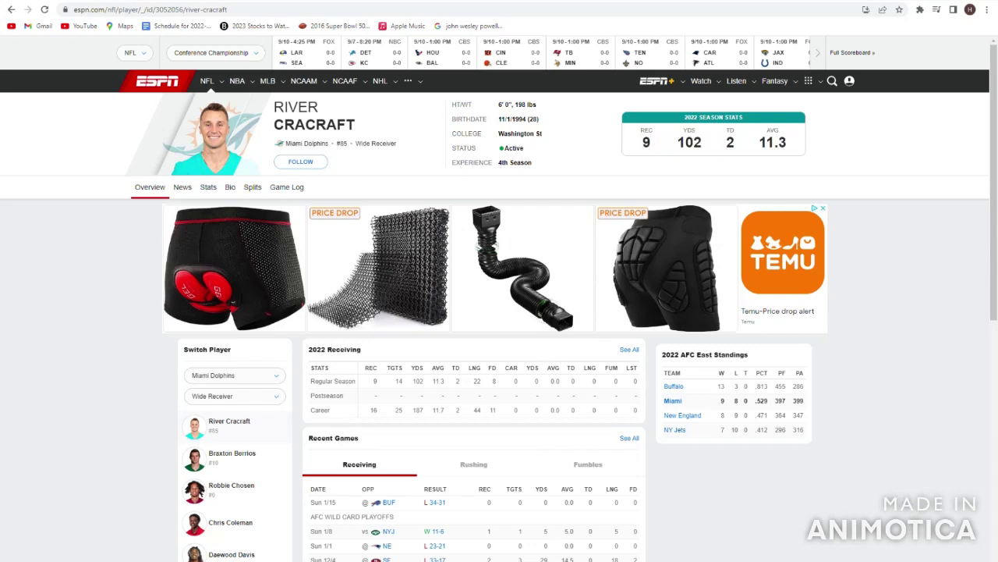
Step: Return to the depth chart and open third-string wide receiver Erik Ezukanma's player page
click(11, 10)
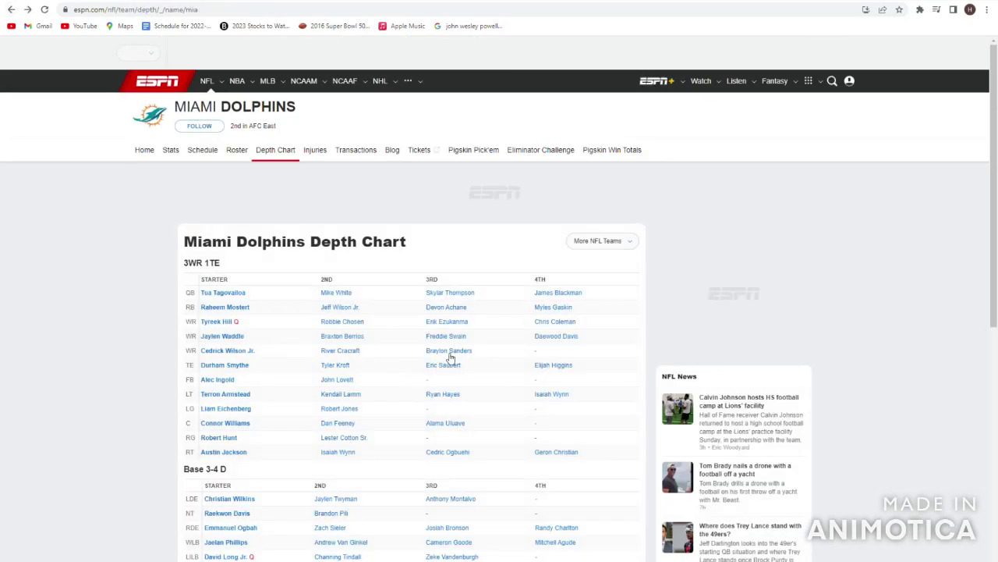
drag(446, 330, 414, 401)
click(417, 401)
click(449, 401)
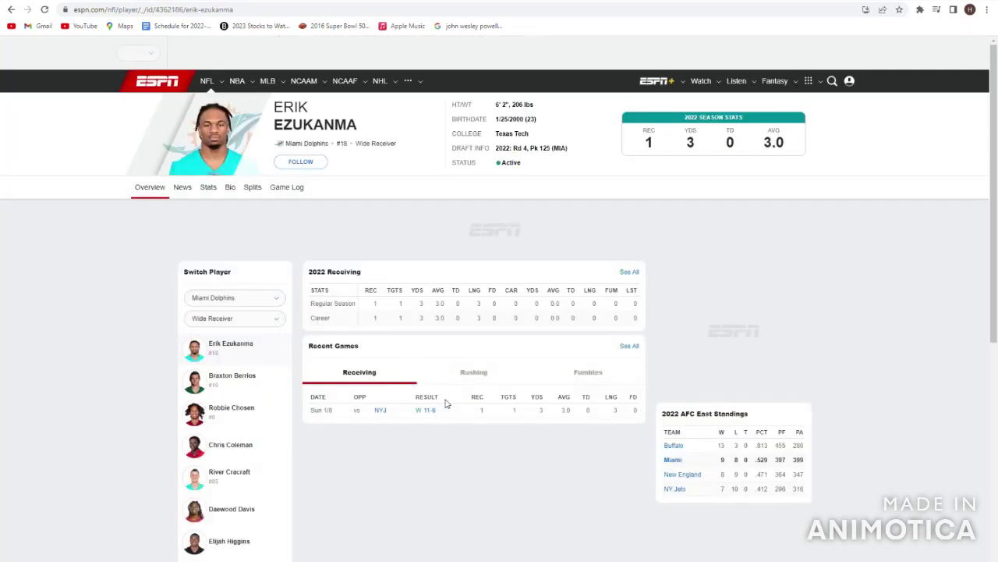
Step: Return to the depth chart and review the three wide receiver rows as a group
click(11, 10)
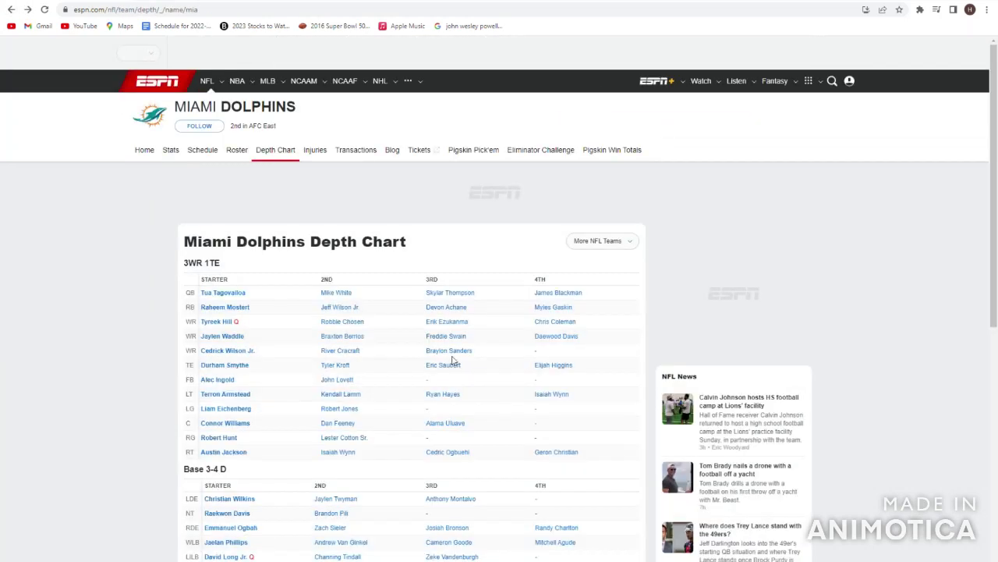
scroll(453, 328, down, 1)
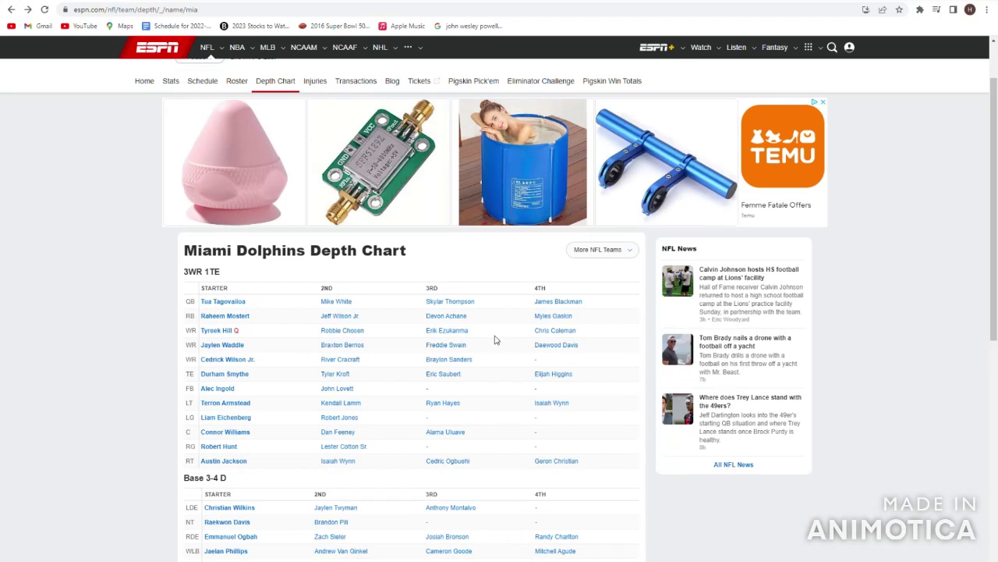
drag(472, 346, 269, 343)
click(266, 340)
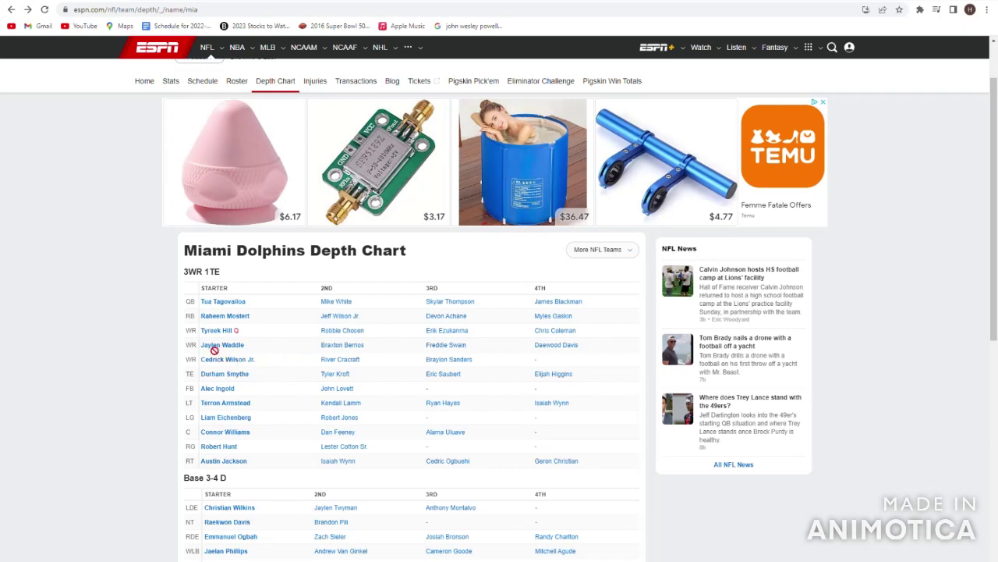
mouse_move(262, 351)
mouse_down()
mouse_move(185, 331)
mouse_move(261, 348)
mouse_up()
click(276, 361)
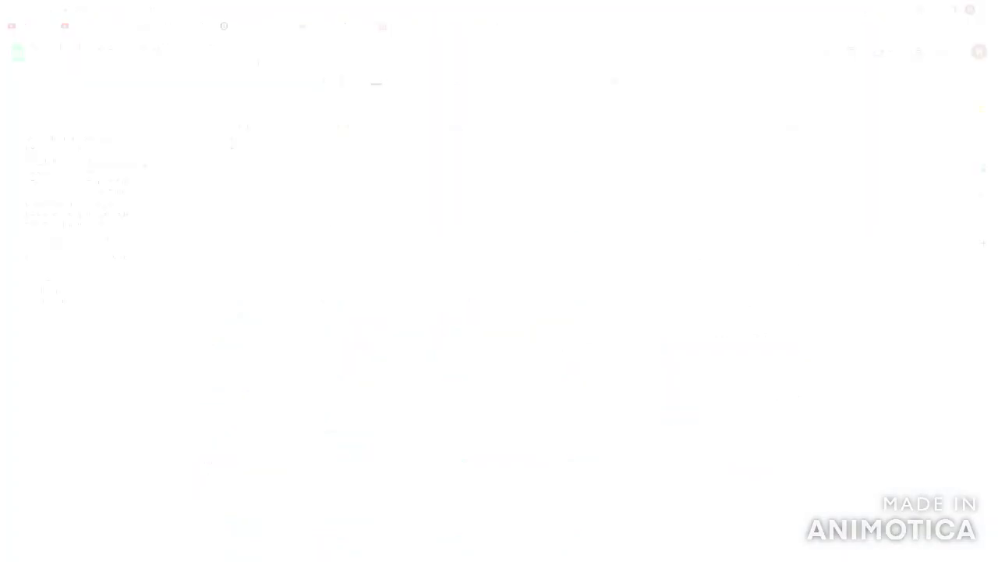
Step: Switch to the roster grades spreadsheet and enter the grade A- for the WR position under A- and above in cell B4
key(Tab)
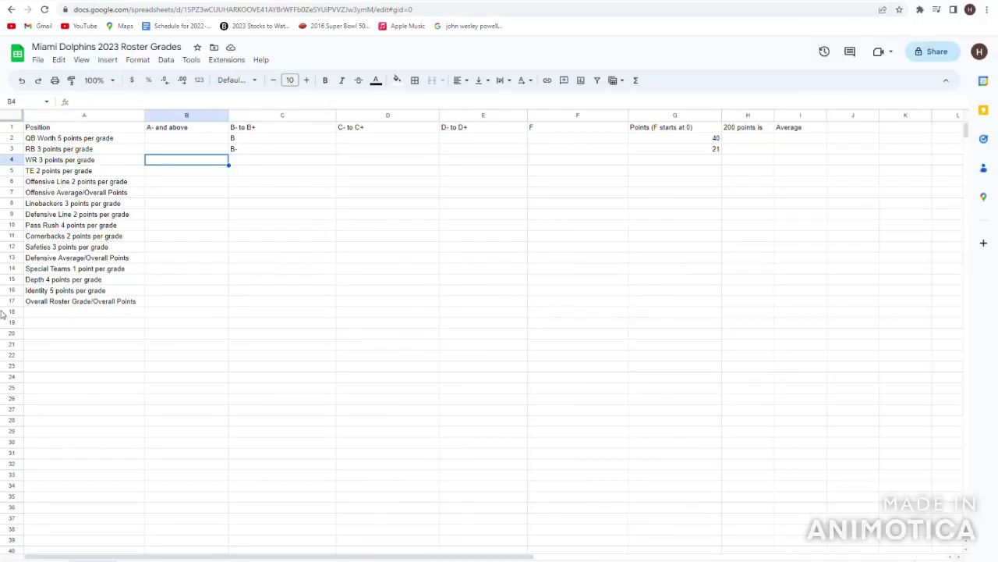
text(A-)
key(Return)
key(Up)
key(Left)
key(Right)
key(Return)
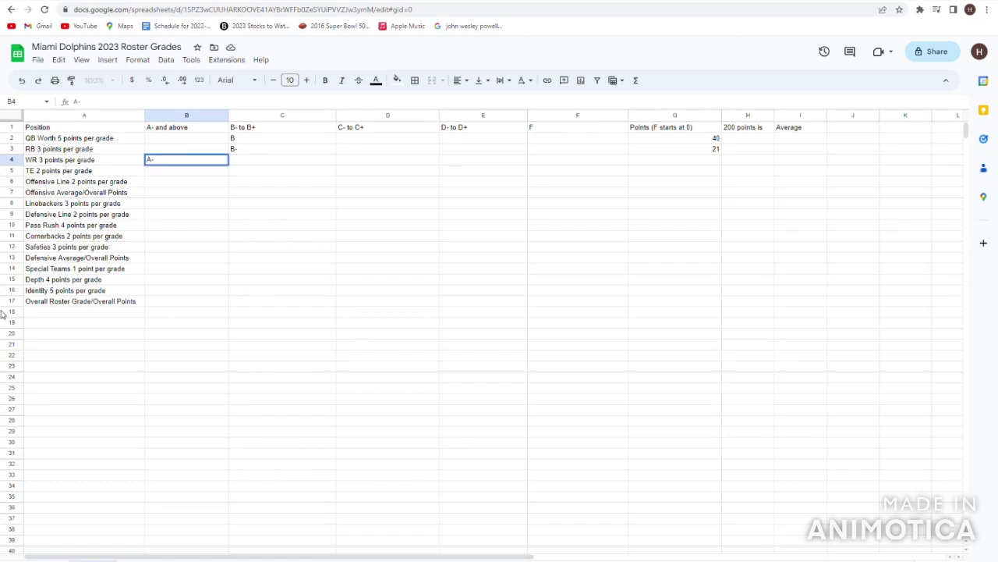
key(Escape)
key(Up)
key(Left)
key(Down)
key(Right)
key(Right)
key(Right)
key(Left)
key(Left)
key(Right)
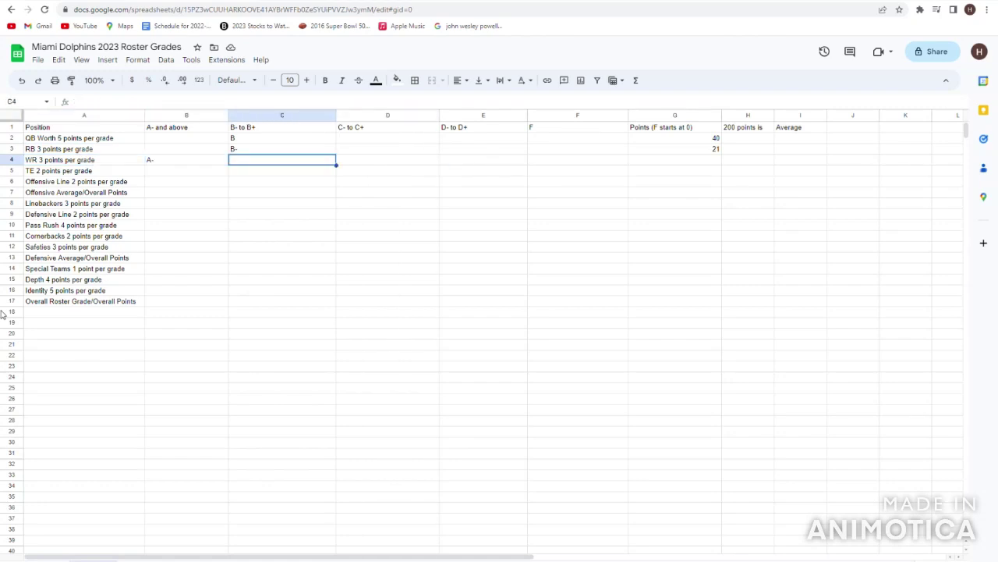
key(Right)
key(Right)
key(Right)
key(Right)
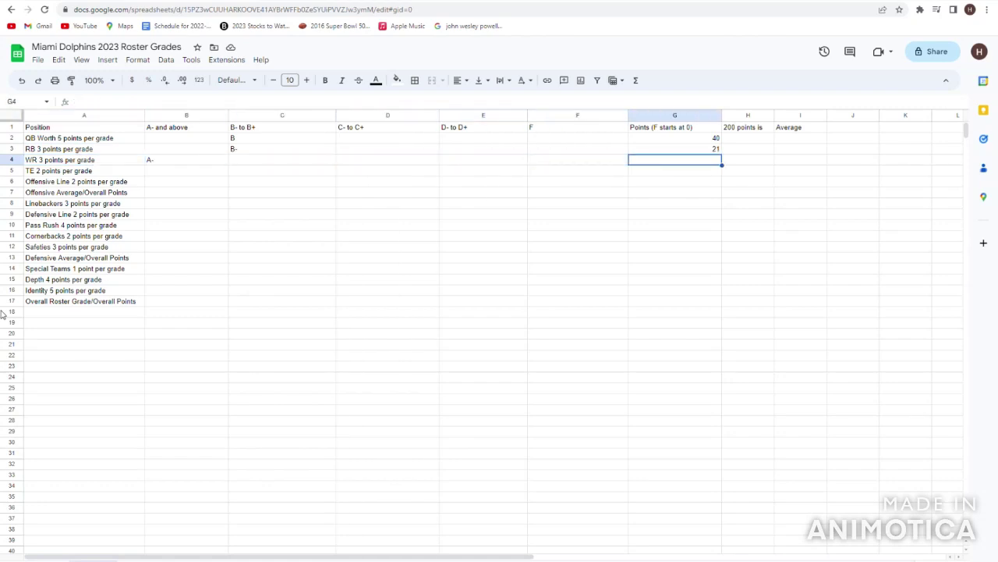
key(Left)
key(Left)
key(Left)
key(Left)
key(Left)
key(Left)
key(Right)
key(Right)
key(Left)
key(Left)
key(Right)
key(Right)
key(Right)
key(Right)
key(Right)
key(Right)
key(Right)
key(Right)
key(Right)
key(Left)
key(Home)
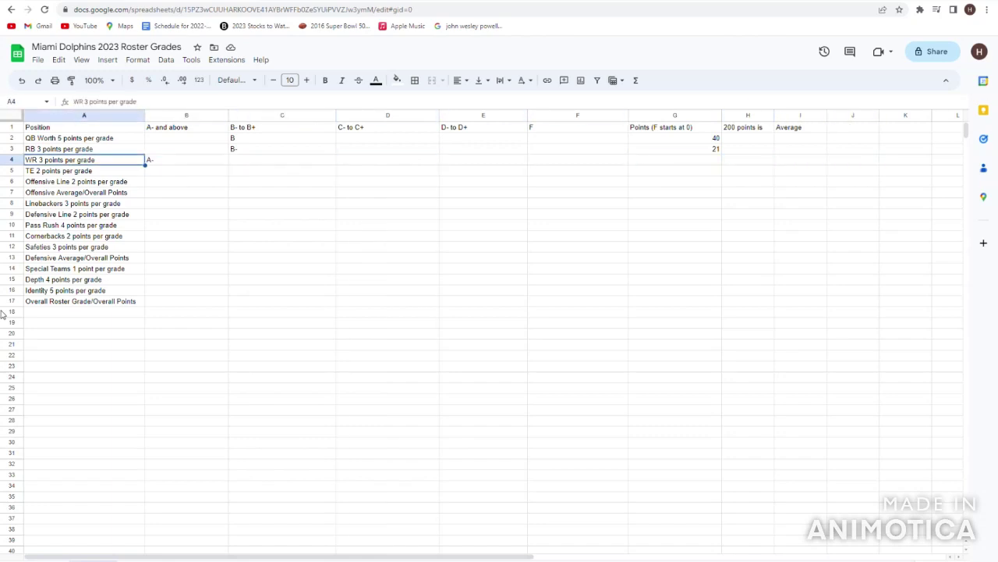
key(Right)
key(Right)
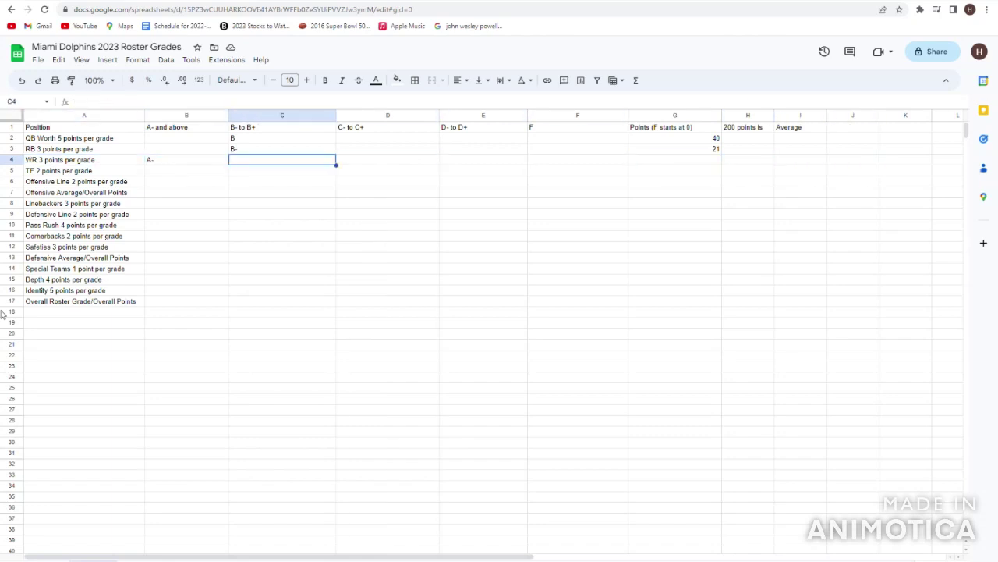
key(Left)
key(Left)
key(Right)
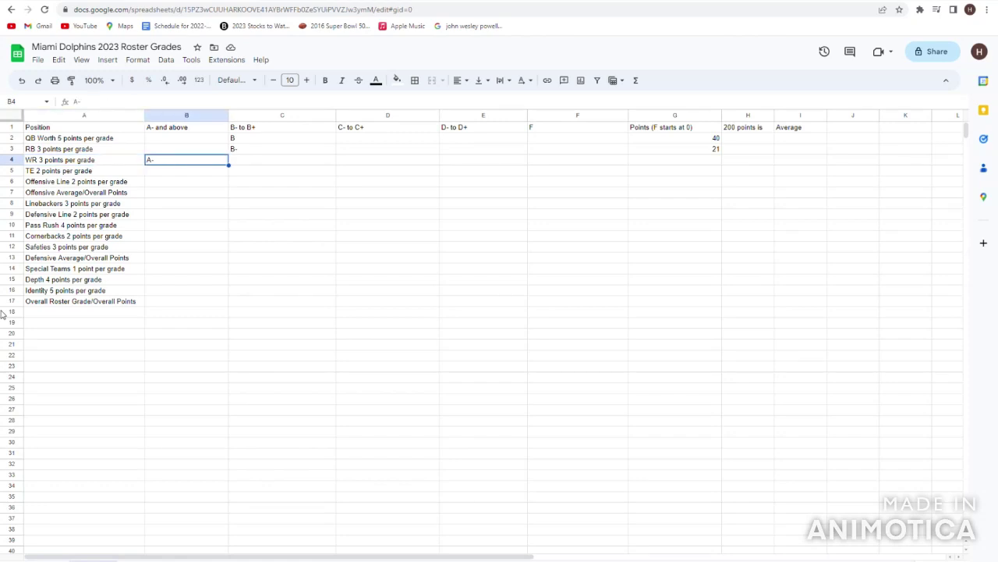
key(Right)
key(Right)
key(Right)
key(Left)
key(Left)
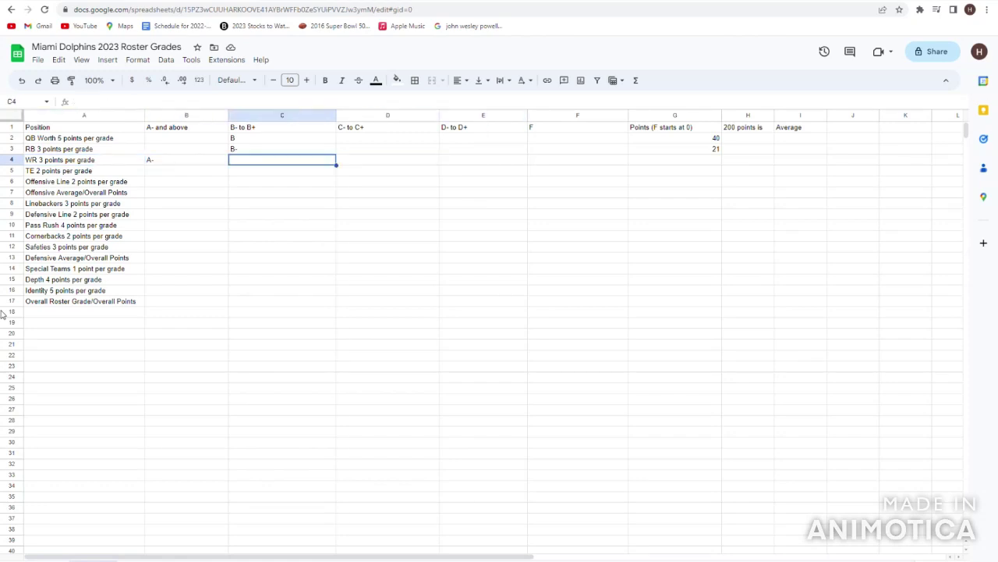
Step: Enter 30 points for the WR position in cell G4
key(Right)
key(Right)
key(Right)
key(Right)
text(30)
key(Return)
key(Left)
key(Home)
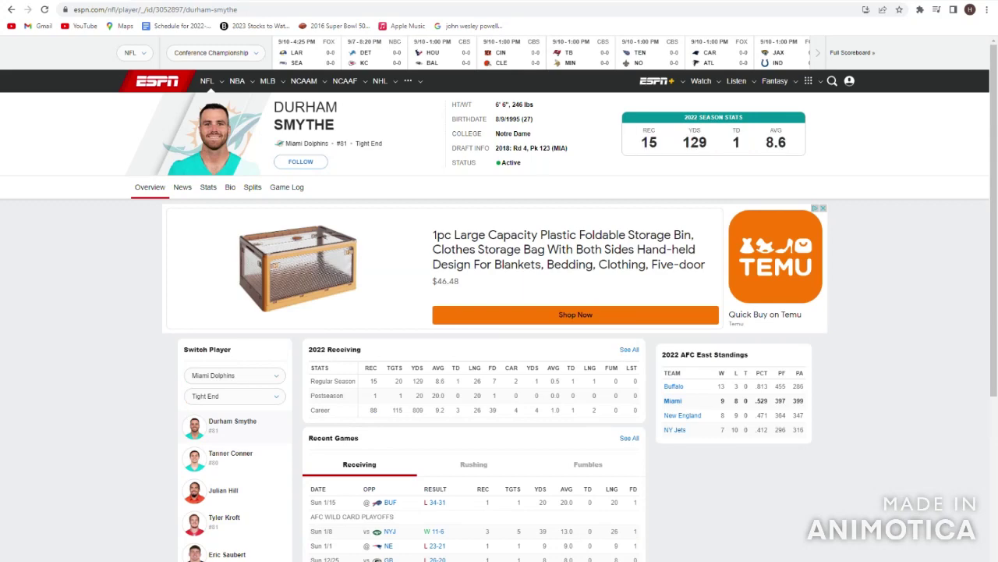
Step: Return to the depth chart, open second-string tight end Tyler Kroft's player page and review his 2022 season stats
click(11, 9)
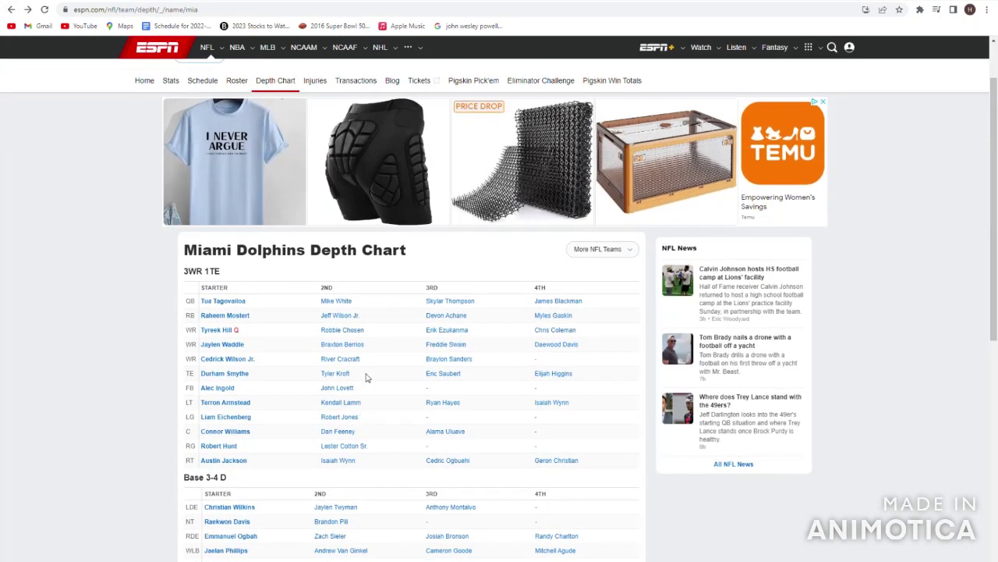
drag(264, 361, 283, 382)
click(276, 387)
drag(253, 392, 156, 390)
click(158, 391)
drag(200, 394, 196, 392)
click(196, 392)
click(320, 372)
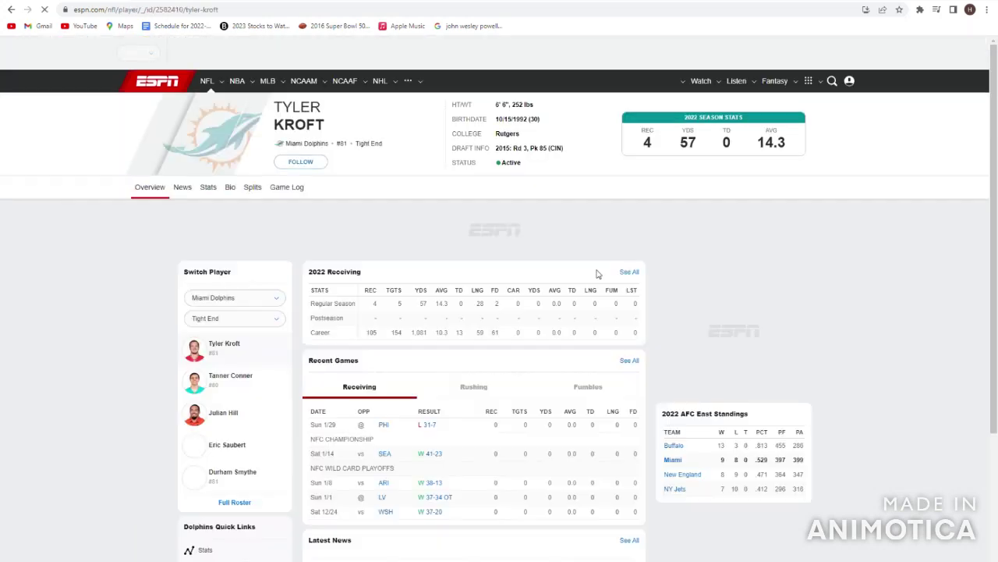
drag(621, 143, 787, 166)
click(788, 166)
Step: View third-string tight end Eric Saubert's player page from the depth chart and go back to the chart
key(alt+Left)
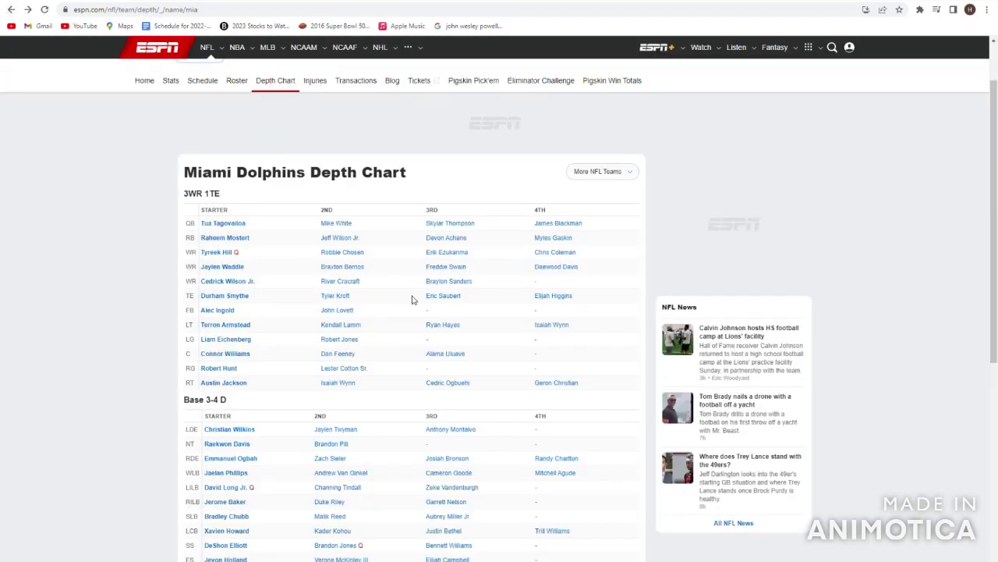
click(443, 373)
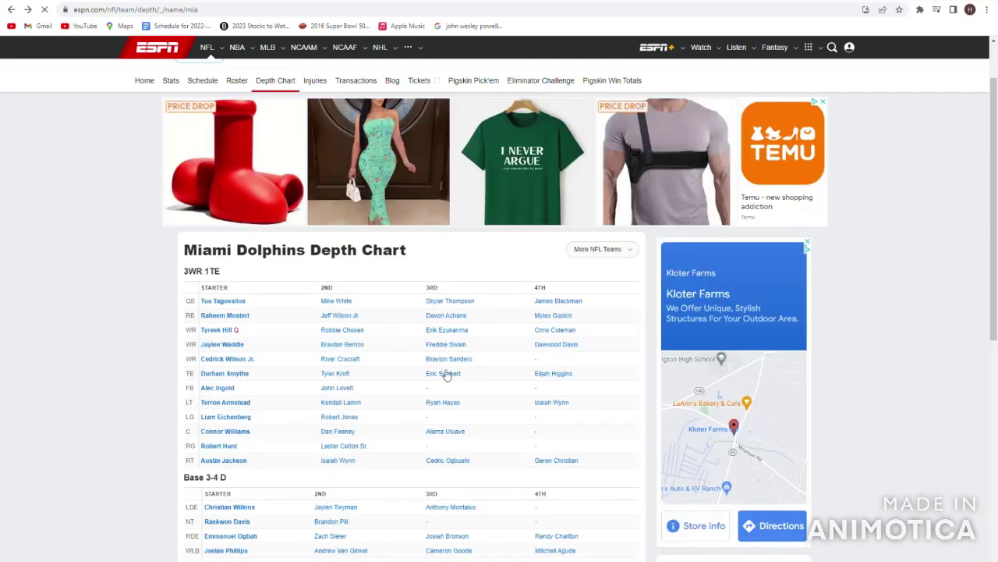
click(11, 10)
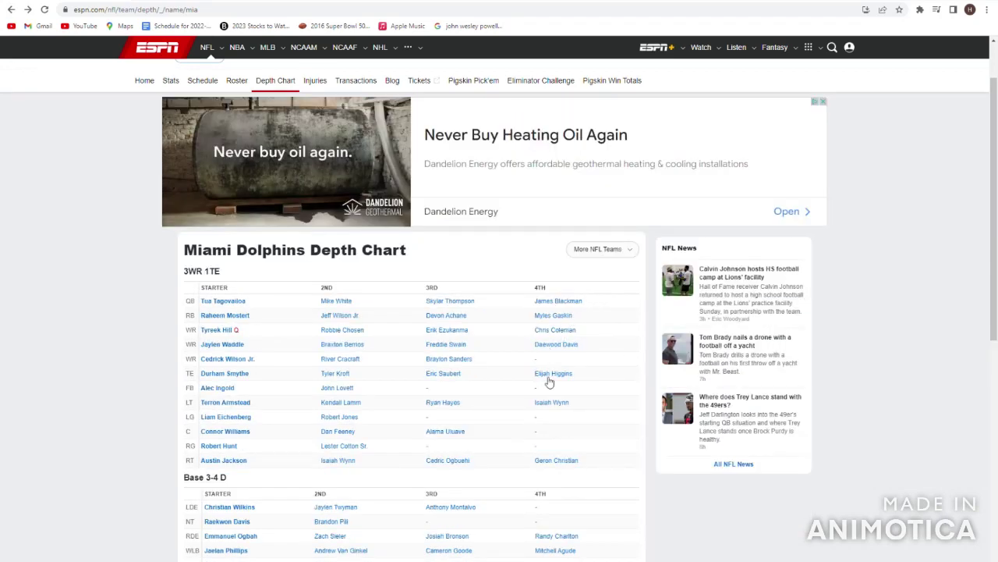
Step: Open fourth-string tight end Elijah Higgins' player page, review his draft and experience details, and go back to the depth chart
click(550, 378)
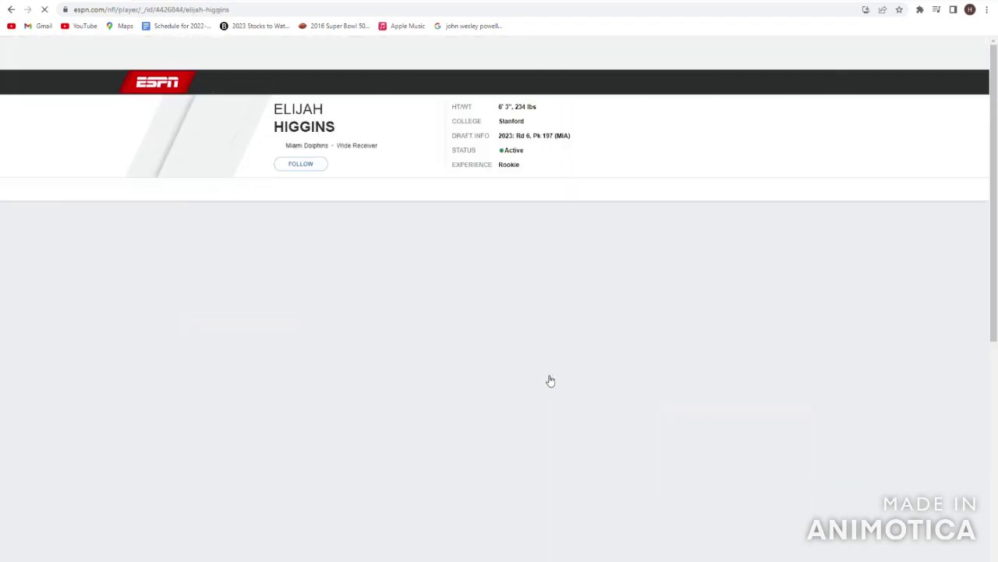
drag(577, 183, 482, 120)
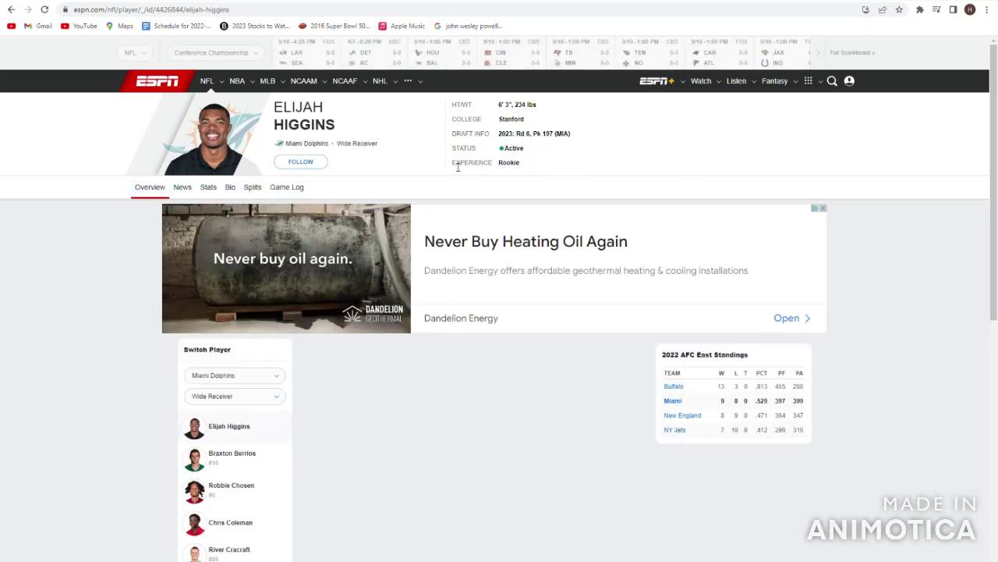
drag(600, 155, 567, 160)
click(567, 160)
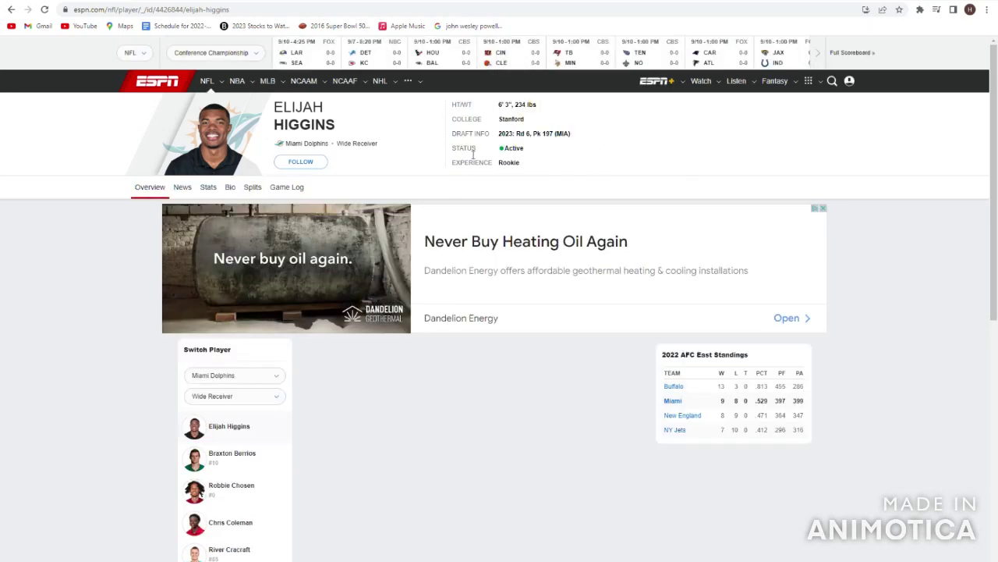
drag(413, 130, 246, 112)
click(85, 188)
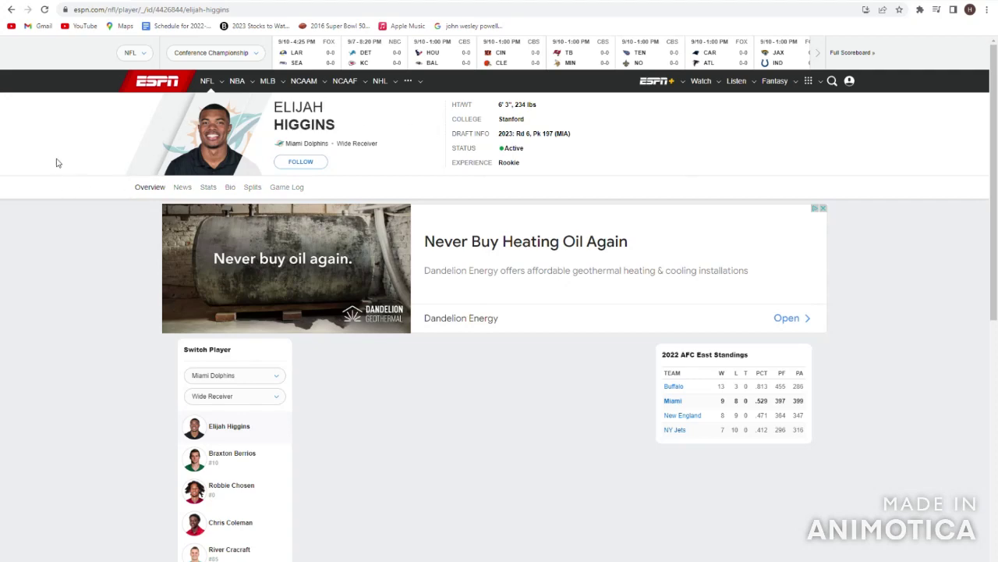
click(11, 10)
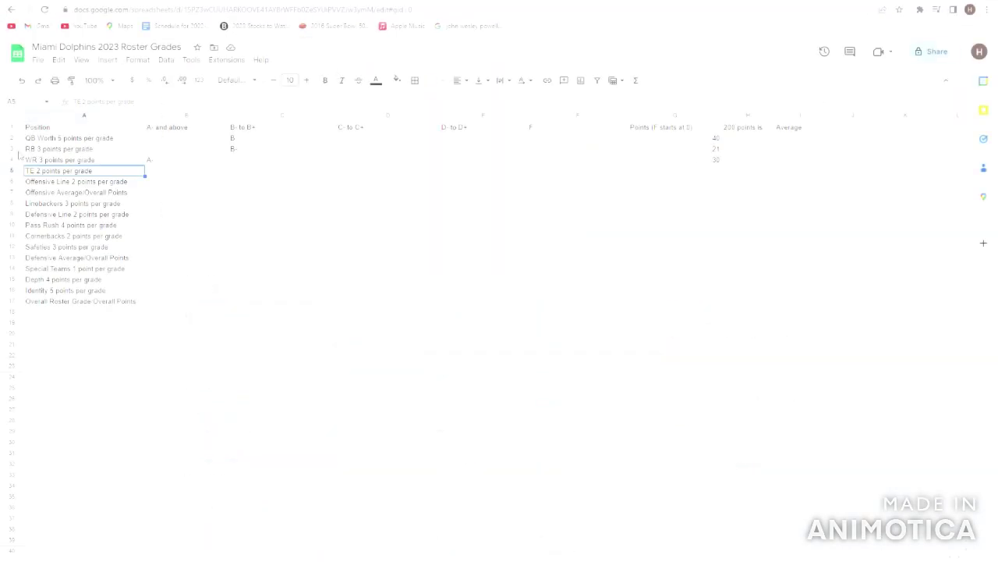
Step: Switch to the roster grades spreadsheet and enter the grade D+ for the TE position under D- to D+ in cell E5
click(455, 173)
text(D+)
key(Left)
Step: Enter 6 points for the TE position in cell G5
key(Left)
key(Left)
key(Left)
key(Right)
key(Right)
key(Right)
key(Right)
key(Right)
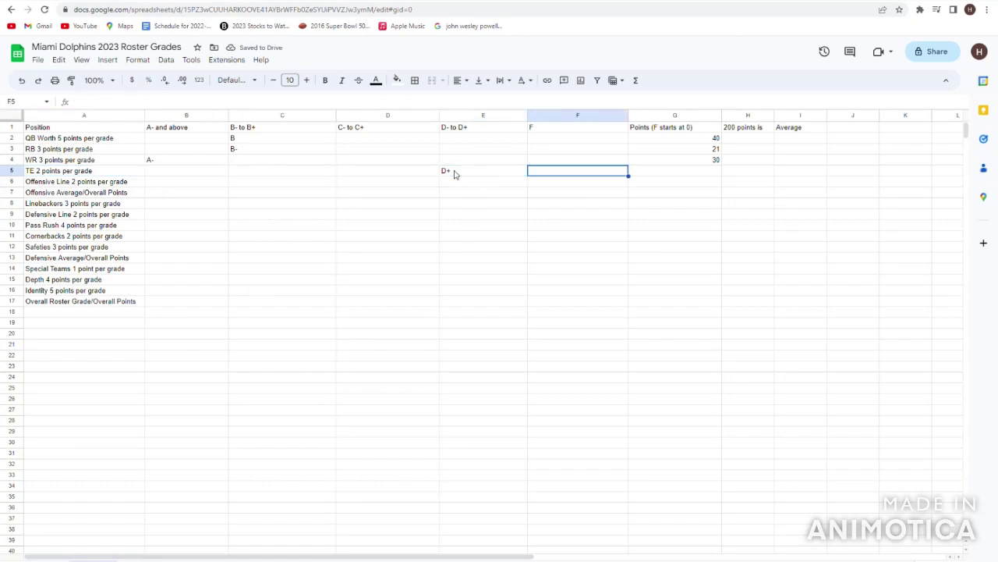
key(Right)
key(Home)
key(Right)
key(Right)
key(Right)
key(Right)
key(Right)
key(Right)
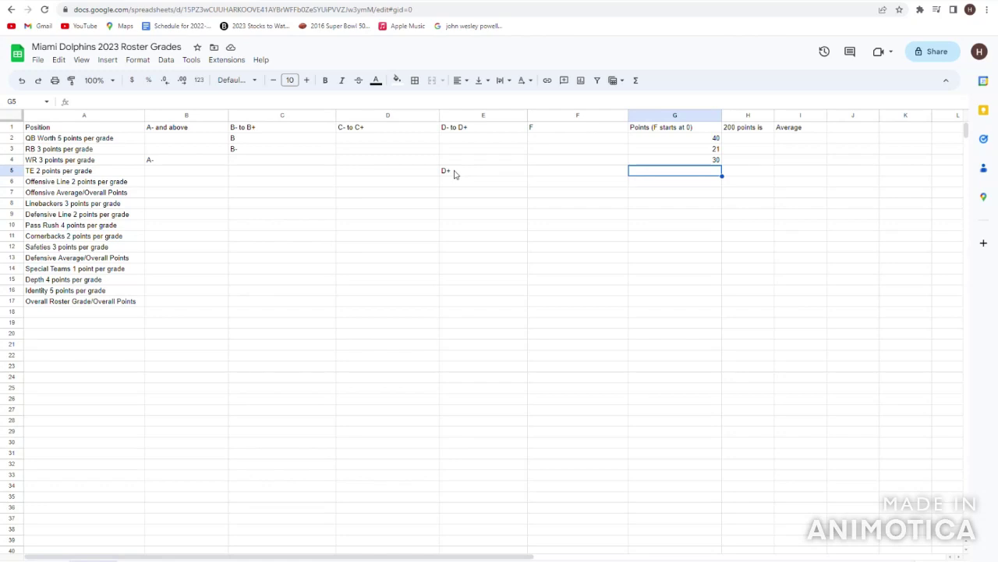
key(Left)
key(Left)
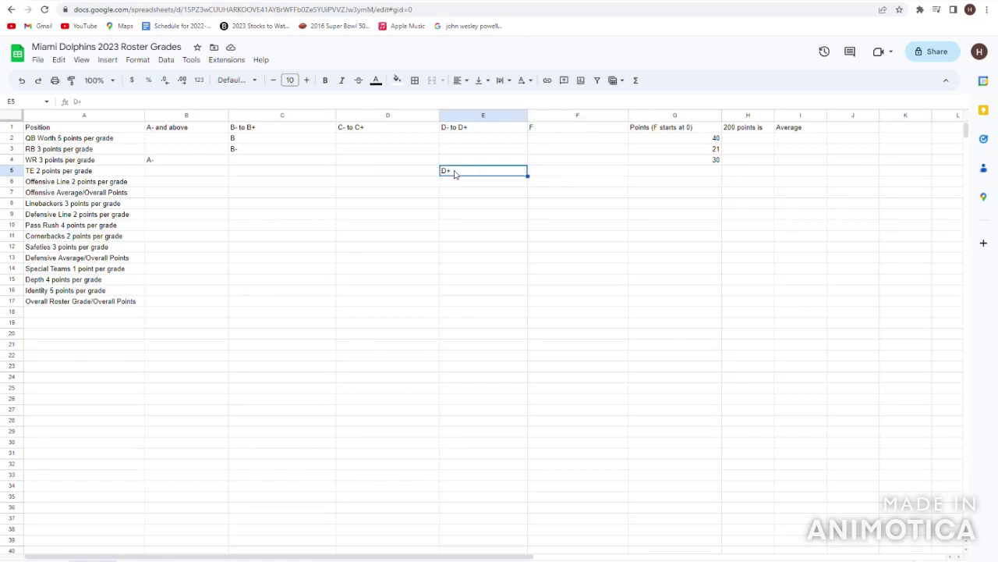
key(Right)
key(Right)
text(6)
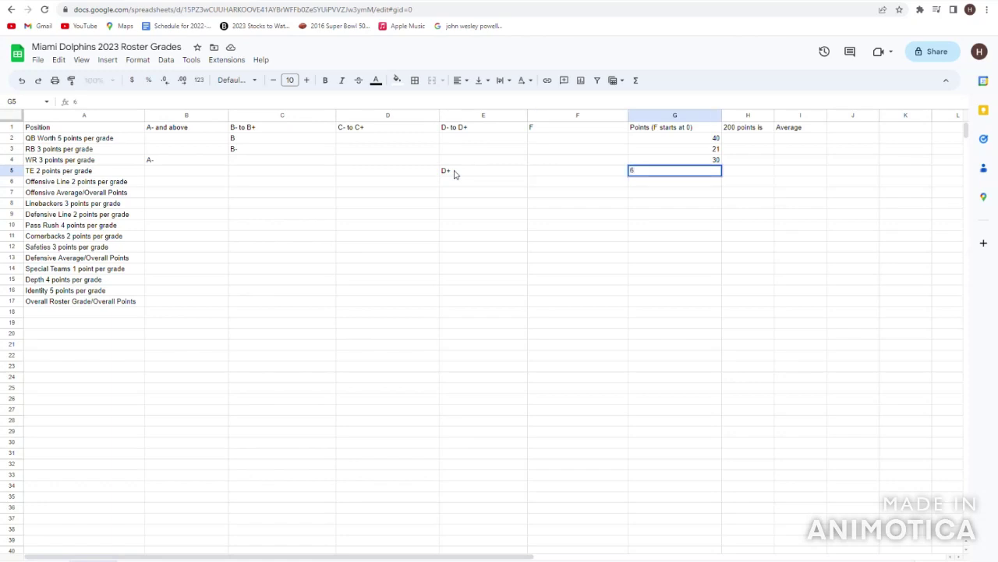
key(Left)
key(Left)
key(Left)
key(Left)
key(Left)
key(Right)
key(Right)
key(Right)
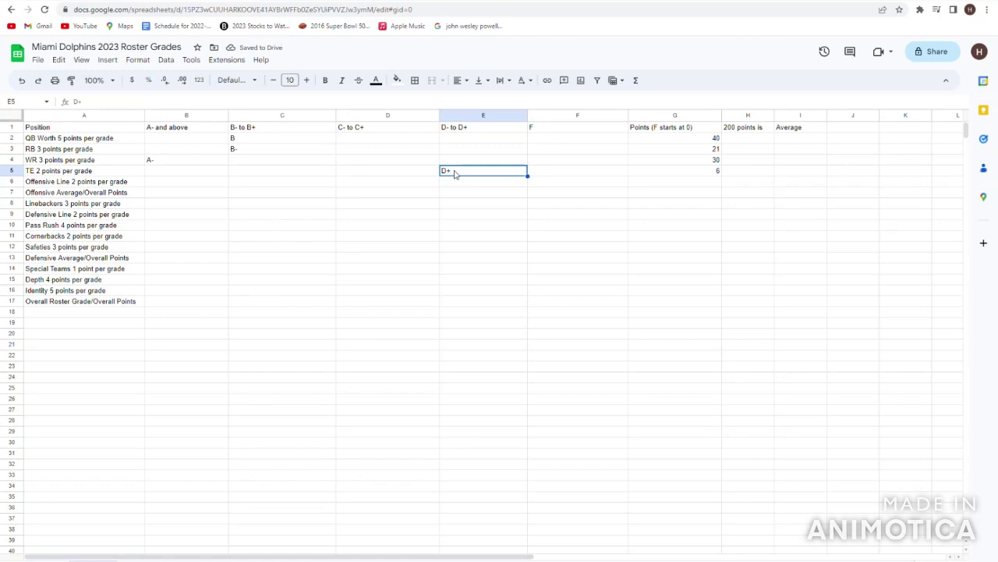
key(Left)
key(Right)
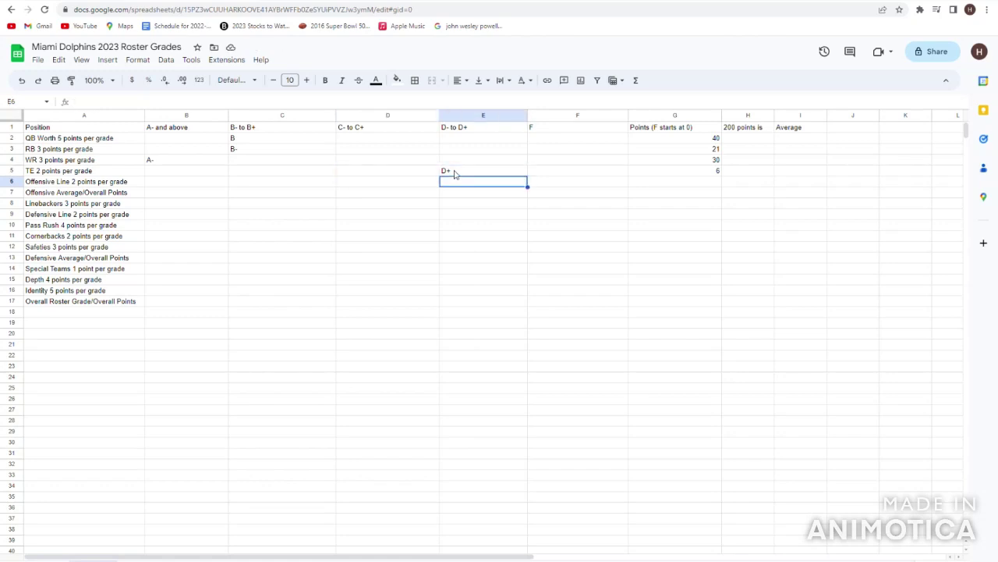
key(Down)
key(Left)
key(Left)
key(Left)
key(Left)
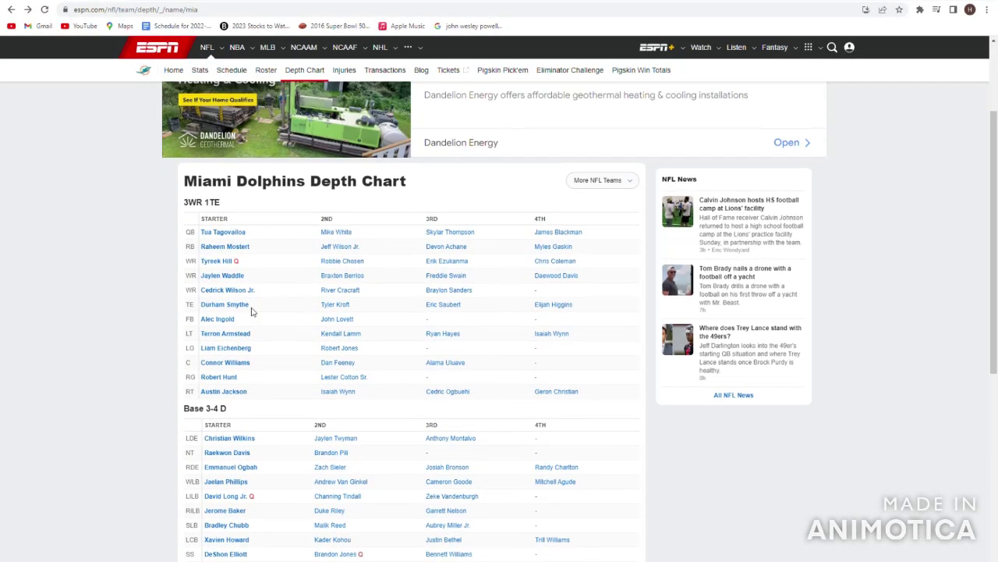
Step: Switch to the depth chart, look over the starting offensive line and open right tackle Austin Jackson's player page
drag(248, 390, 139, 381)
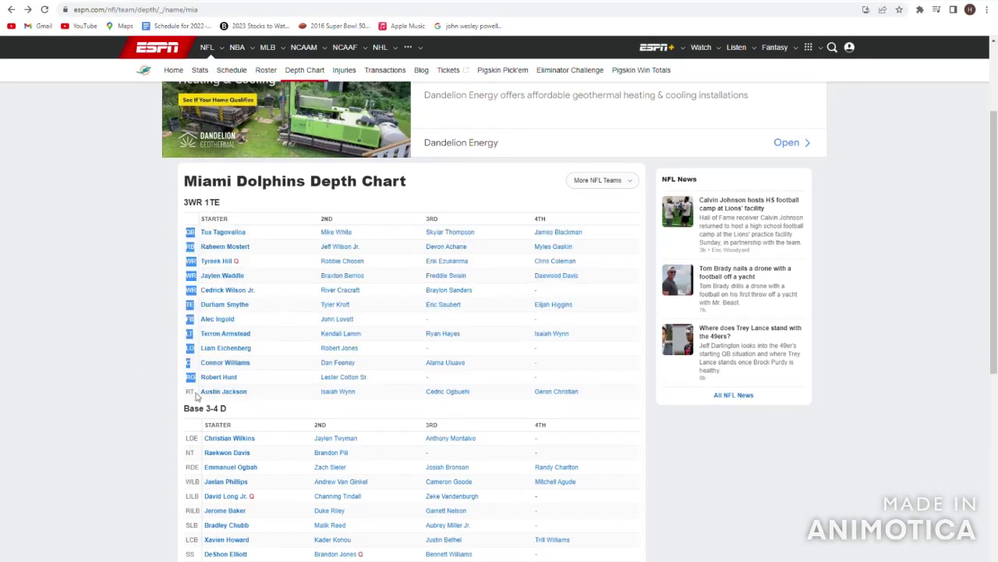
click(248, 394)
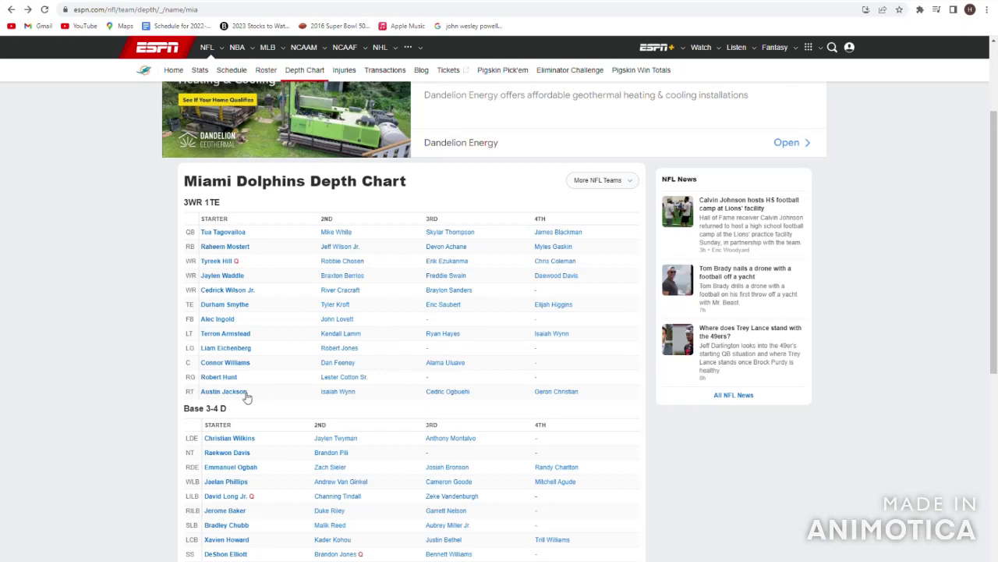
scroll(256, 390, up, 2)
scroll(263, 388, down, 2)
drag(248, 394, 204, 393)
click(264, 391)
drag(221, 391, 287, 391)
drag(284, 393, 260, 404)
click(260, 404)
click(243, 393)
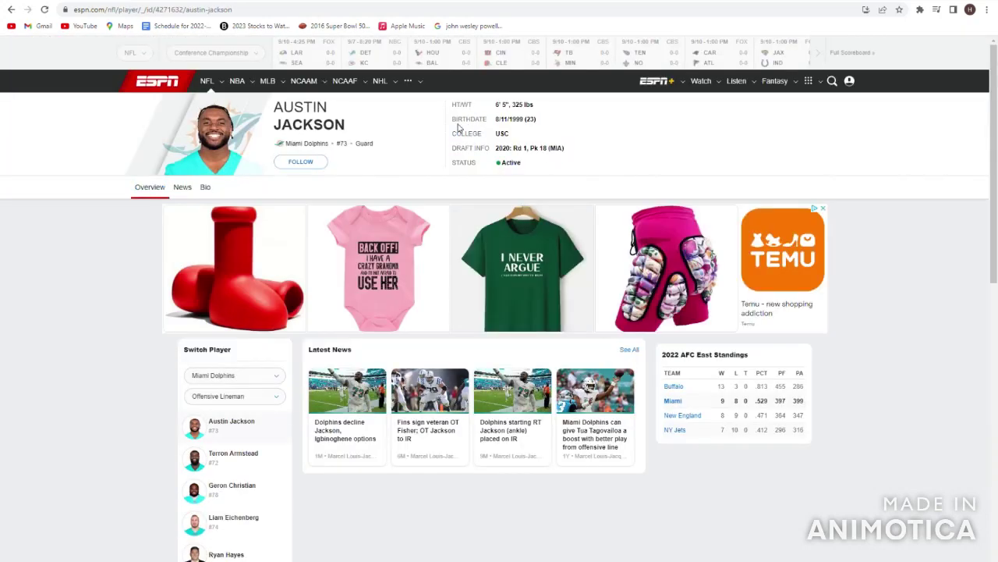
Step: Return to the depth chart and examine the second-string offensive linemen, including right tackle Isaiah Wynn
click(10, 9)
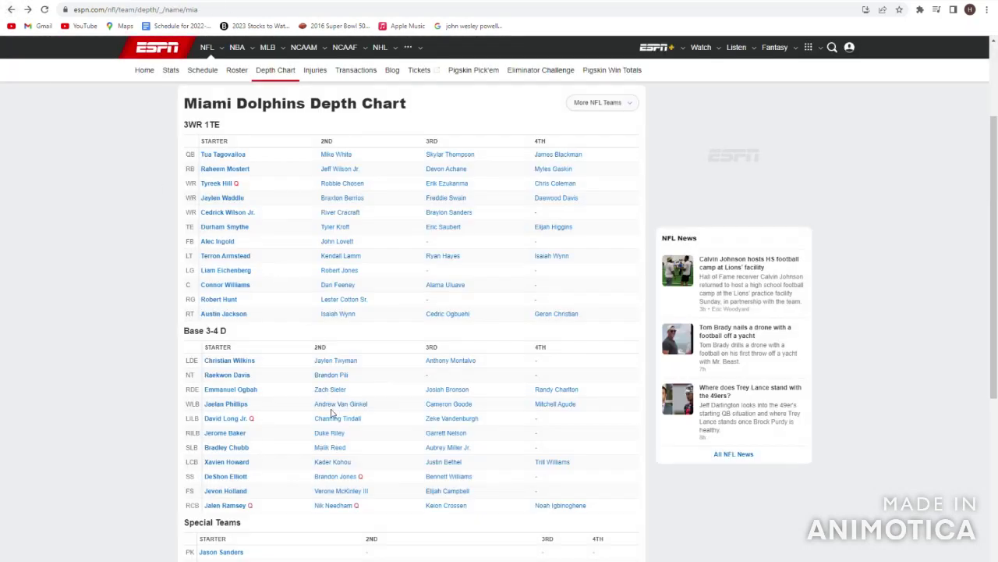
drag(316, 461, 371, 472)
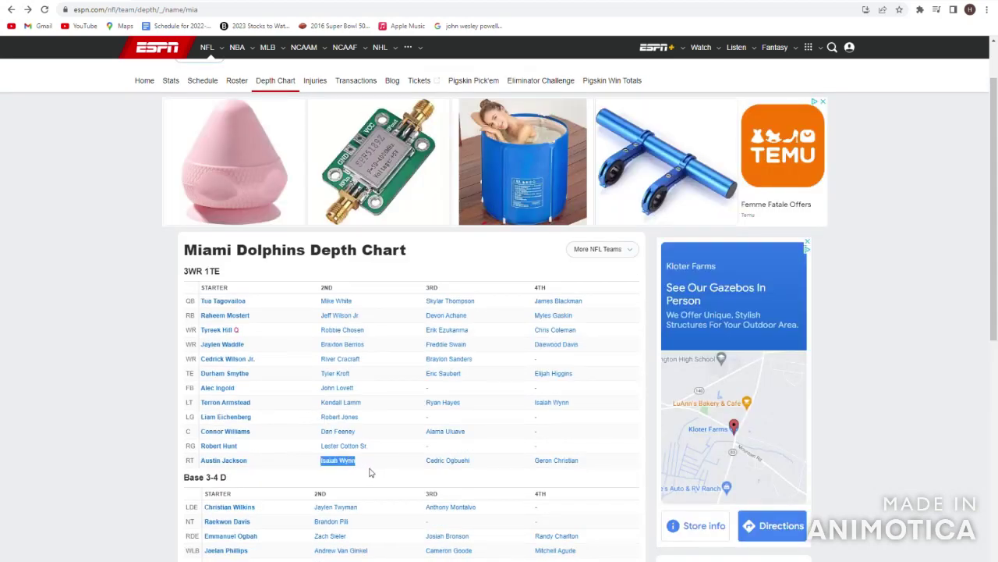
click(314, 465)
scroll(313, 465, up, 1)
scroll(373, 468, down, 2)
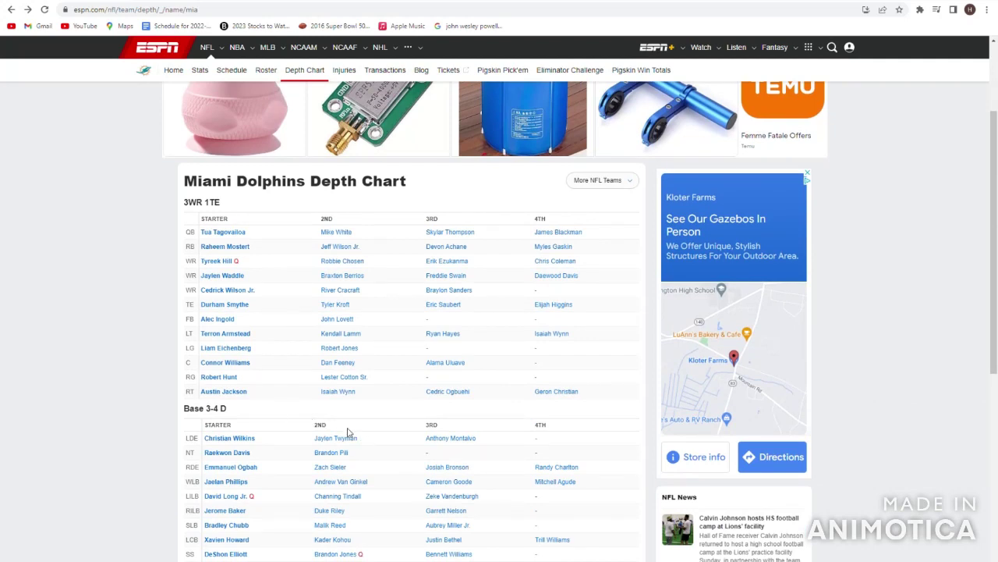
drag(363, 395, 297, 390)
click(312, 379)
scroll(319, 379, down, 2)
scroll(338, 411, up, 2)
drag(370, 400, 315, 377)
click(303, 389)
click(364, 378)
click(312, 373)
drag(306, 333, 390, 397)
click(390, 397)
Step: Open second-string center Dan Feeney's player page, review his profile and go back to the depth chart
drag(371, 364, 320, 365)
click(345, 367)
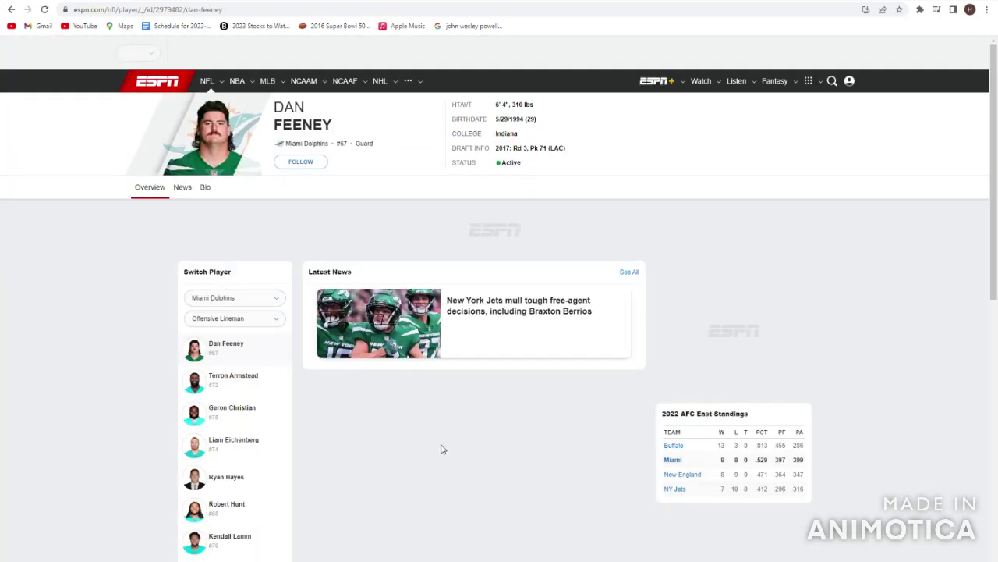
click(9, 10)
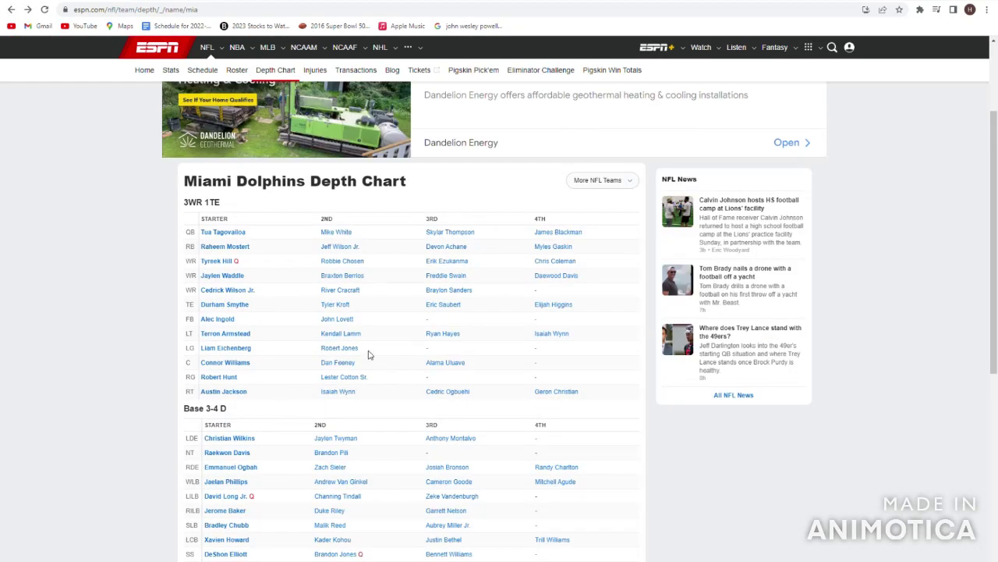
Step: Review the player pages of second-string left guard Robert Jones and second-string left tackle Kendall Lamm from the depth chart
click(357, 350)
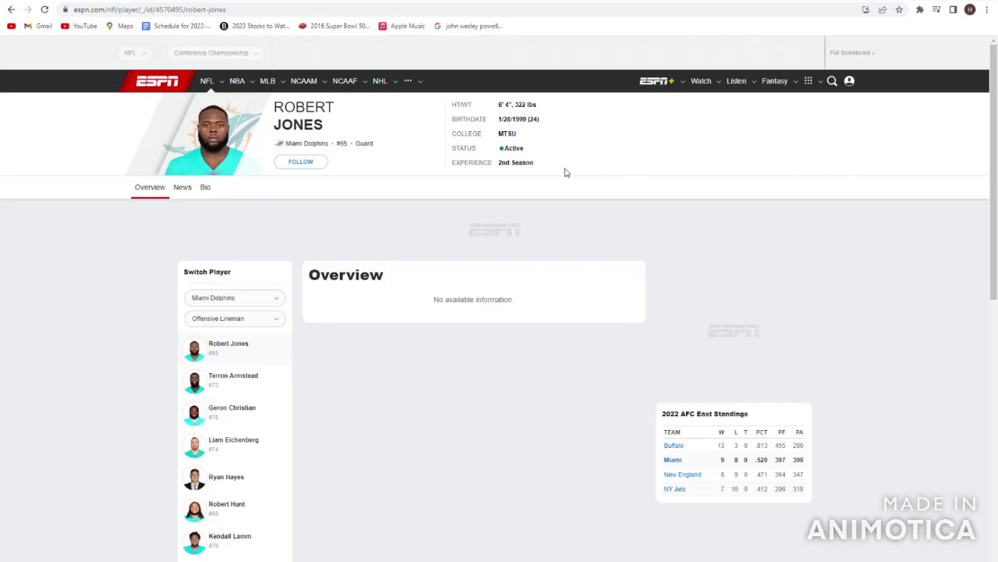
click(11, 10)
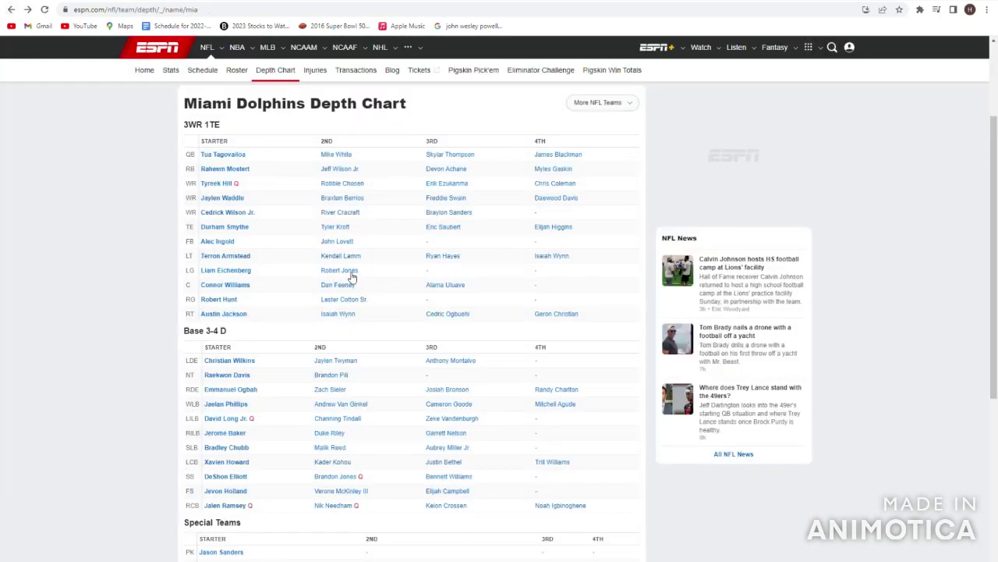
drag(369, 333, 309, 332)
click(343, 335)
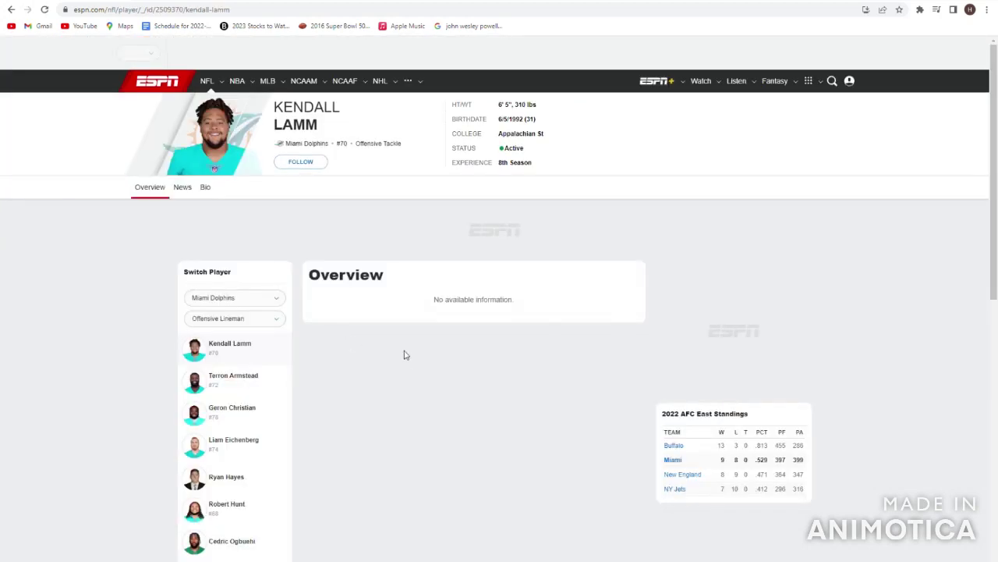
Step: Return to the depth chart and examine the offensive line starters and backups, including right guard Robert Hunt
key(alt+Left)
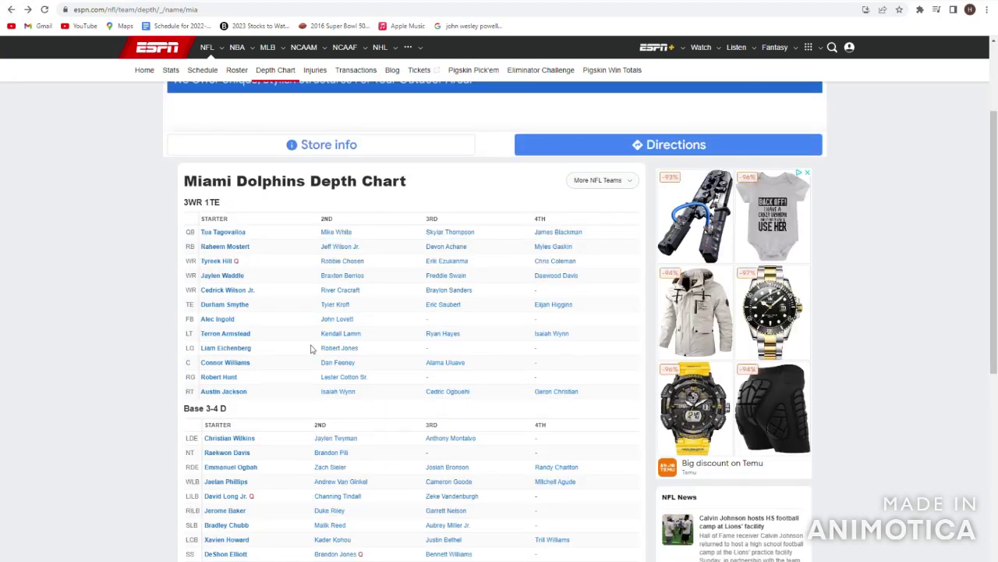
shift+click(270, 344)
click(269, 343)
shift+click(260, 339)
click(264, 341)
scroll(294, 383, up, 1)
scroll(292, 400, down, 1)
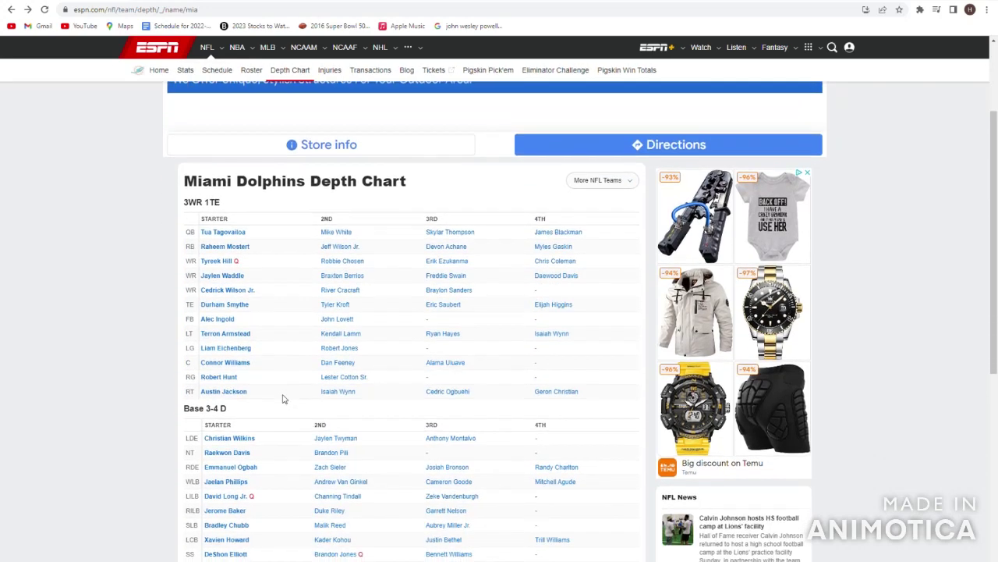
drag(253, 353, 281, 361)
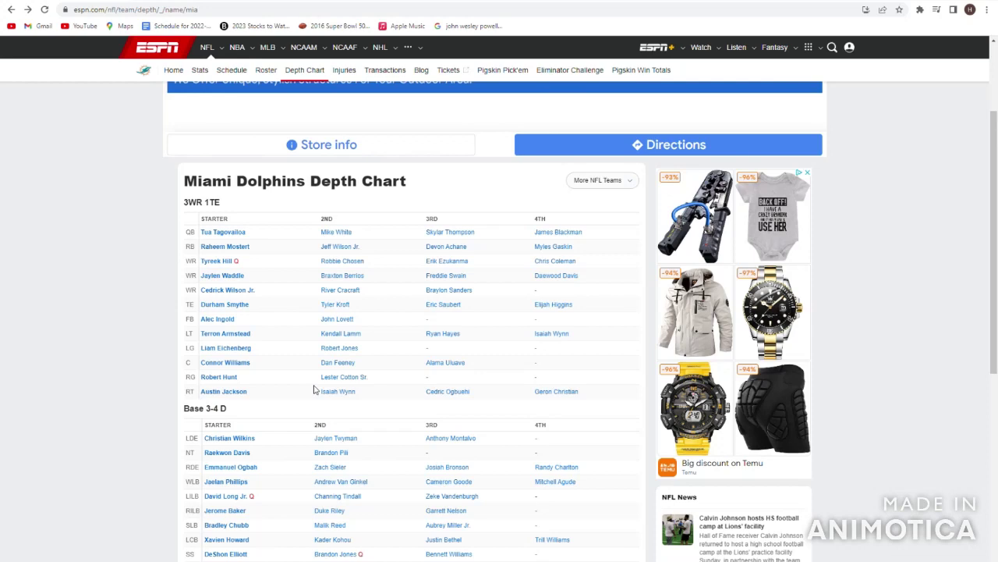
mouse_move(238, 377)
mouse_down()
mouse_move(204, 377)
mouse_move(254, 378)
mouse_up()
Step: Open pff.com in a new tab and search the site for Robert Hunt
key(ctrl+t)
text(pff.com)
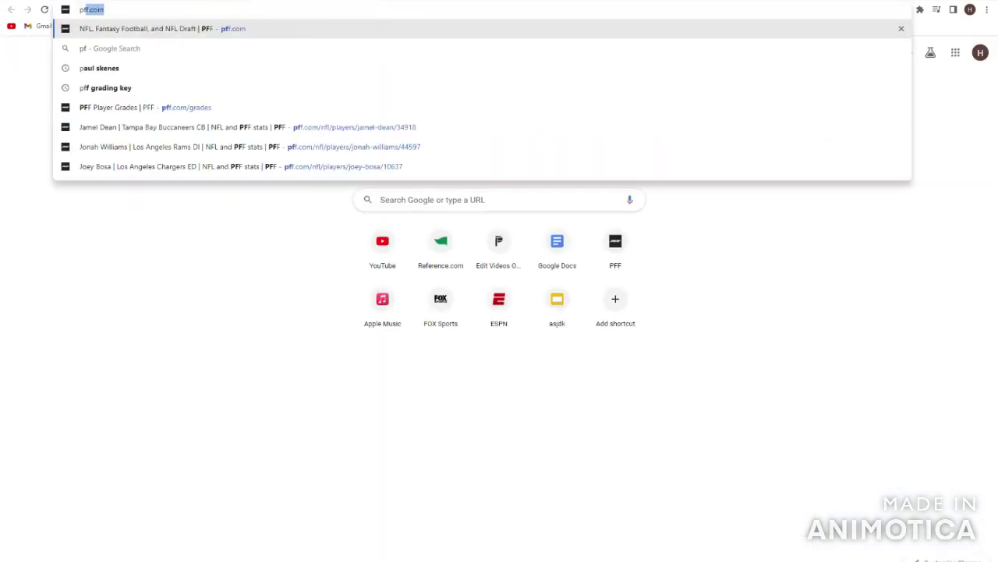
key(Return)
click(840, 48)
text(r)
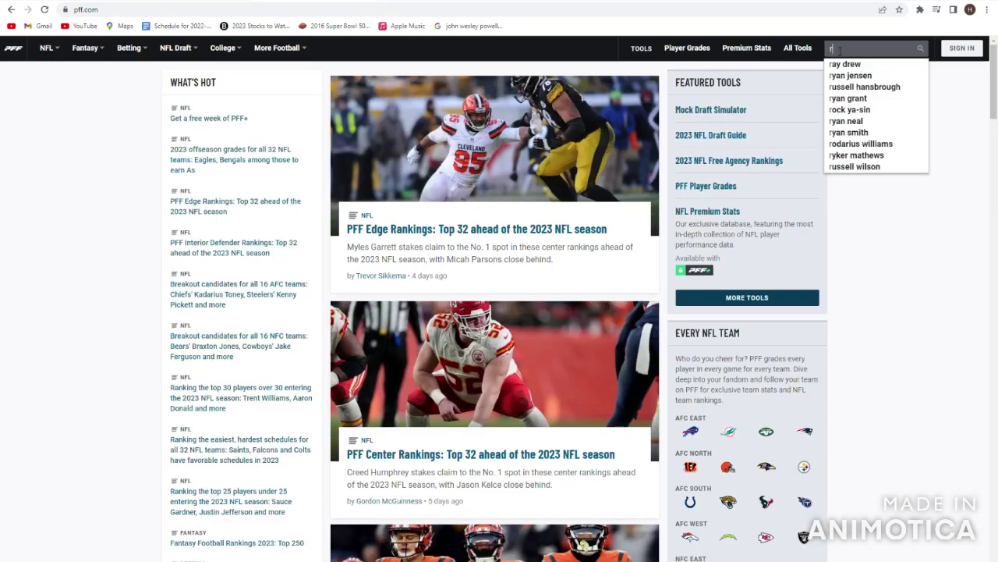
text(obert hunt)
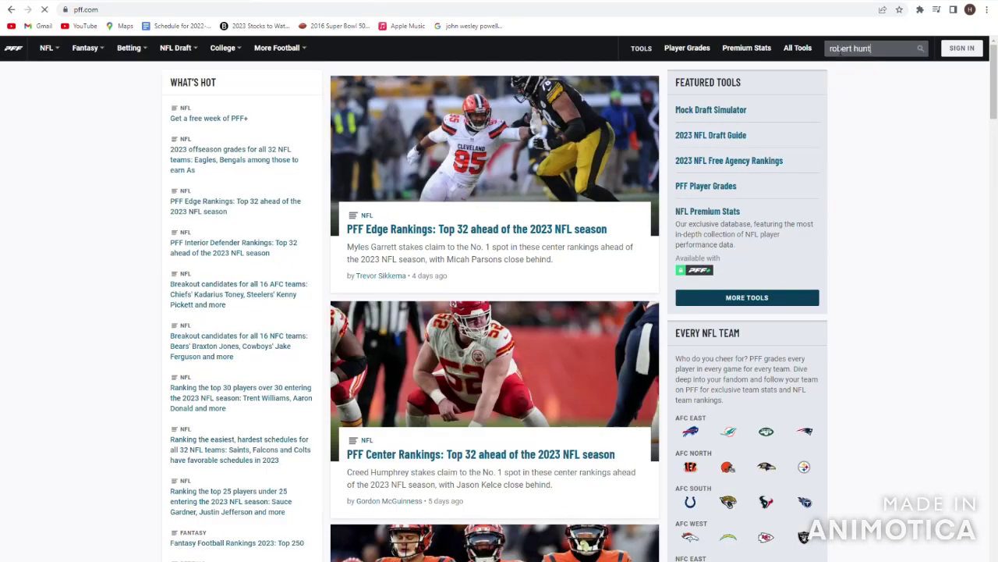
key(Return)
click(277, 117)
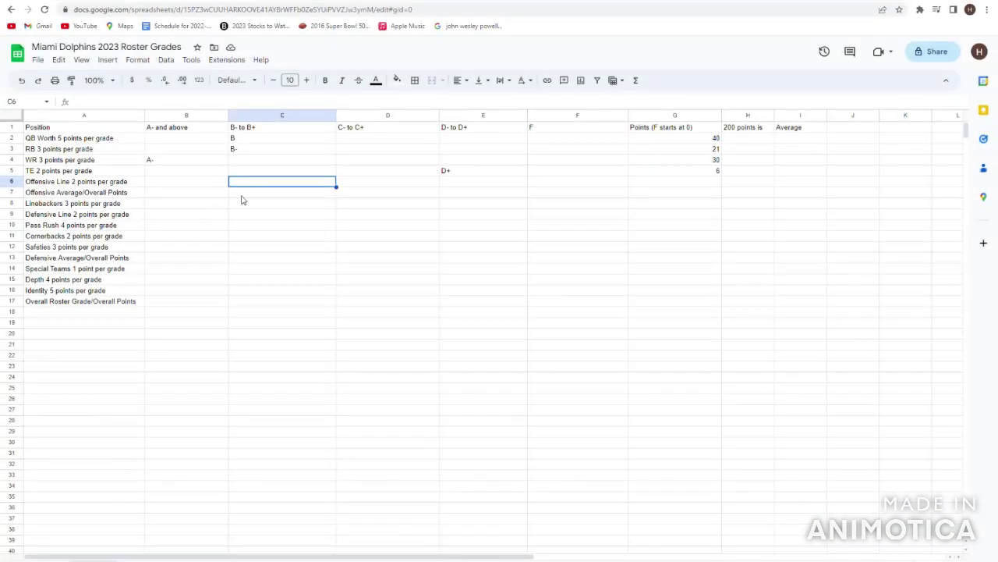
Step: Enter grade B for the offensive line in the B- to B+ column of the Miami Dolphins 2023 Roster Grades sheet
text(B)
key(Return)
key(Left)
key(Left)
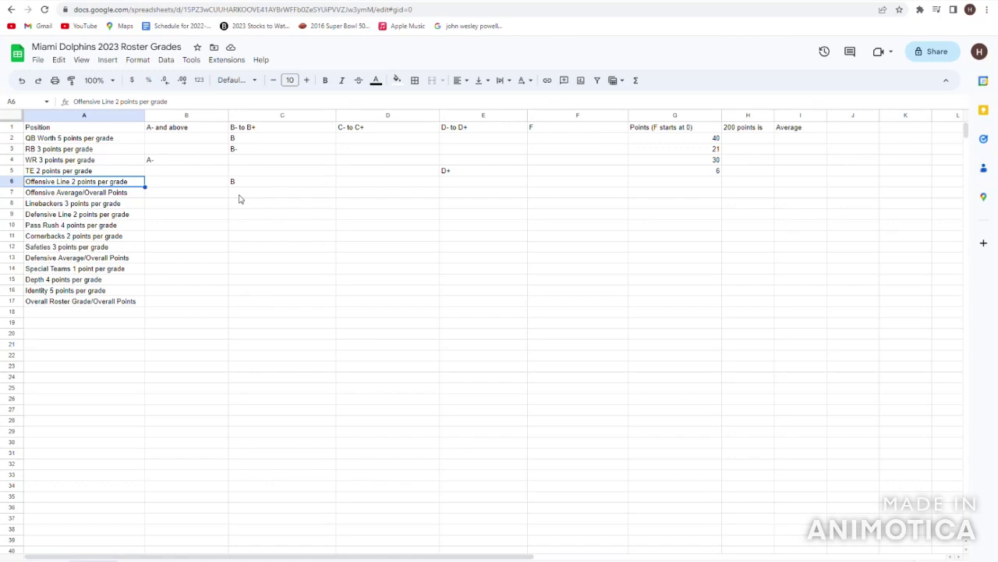
key(Right)
key(Right)
key(Right)
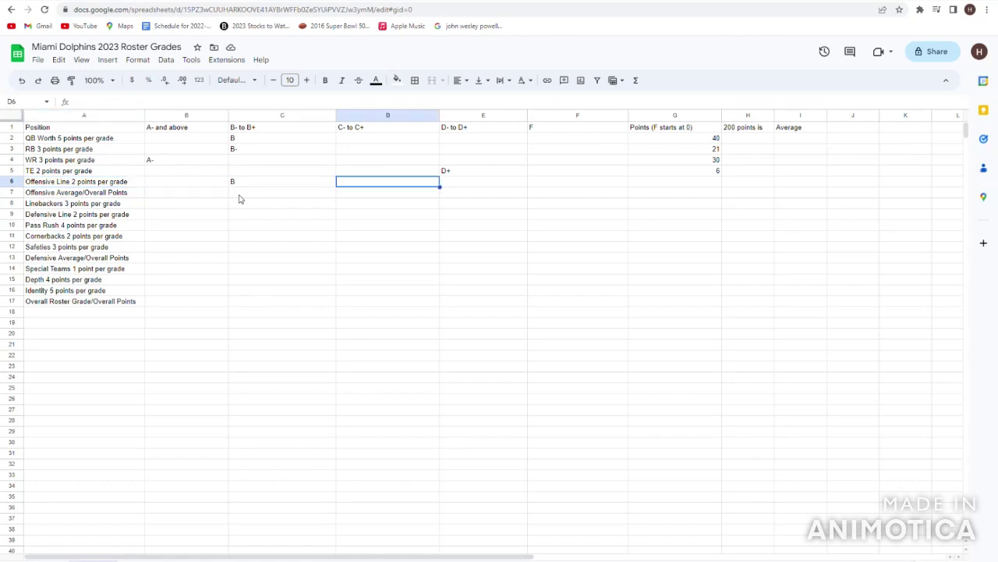
key(Left)
key(Left)
key(Left)
key(Right)
key(Right)
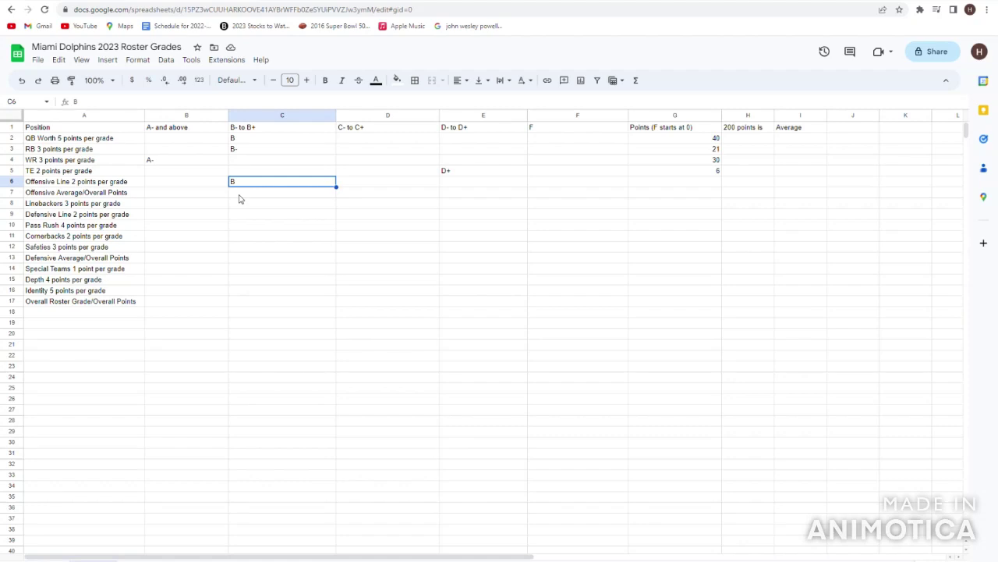
key(Left)
key(Left)
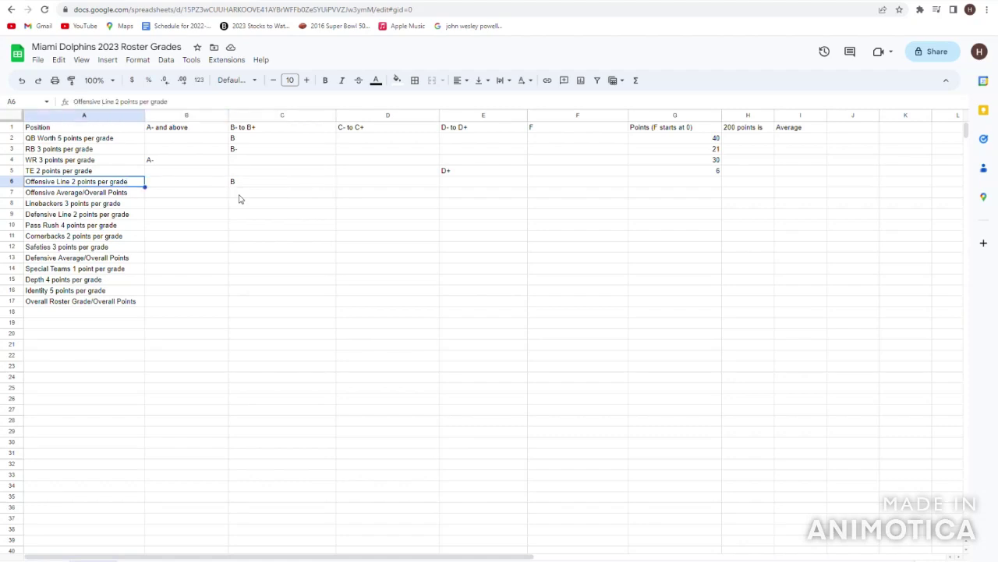
Step: Change the offensive line's grade to B+ in the B- to B+ column
key(Right)
key(Right)
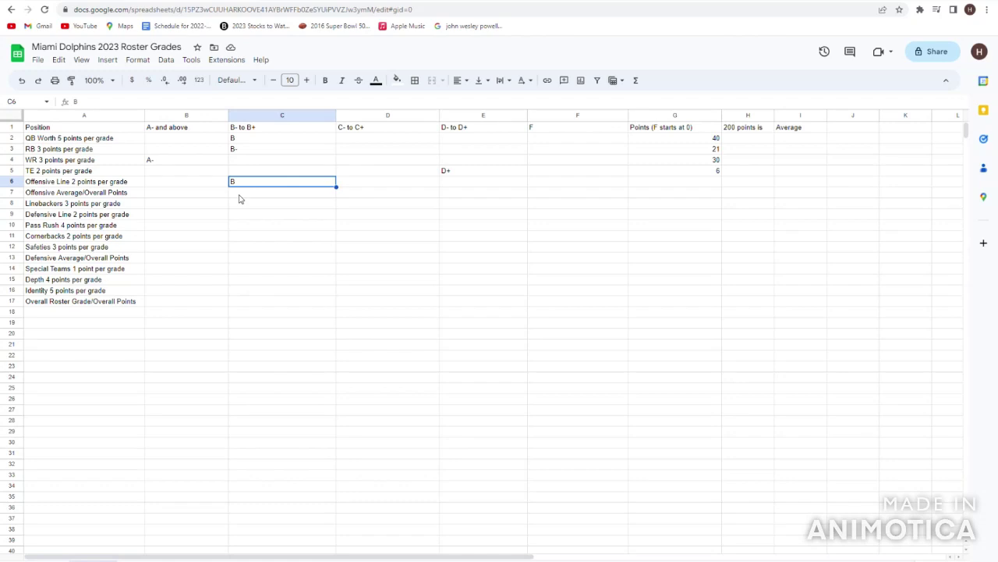
text(+)
key(Return)
key(Up)
key(Left)
key(Left)
Step: Enter 18 as the offensive line's points in the Points column
key(Right)
key(Right)
key(Right)
key(Right)
key(Right)
key(Right)
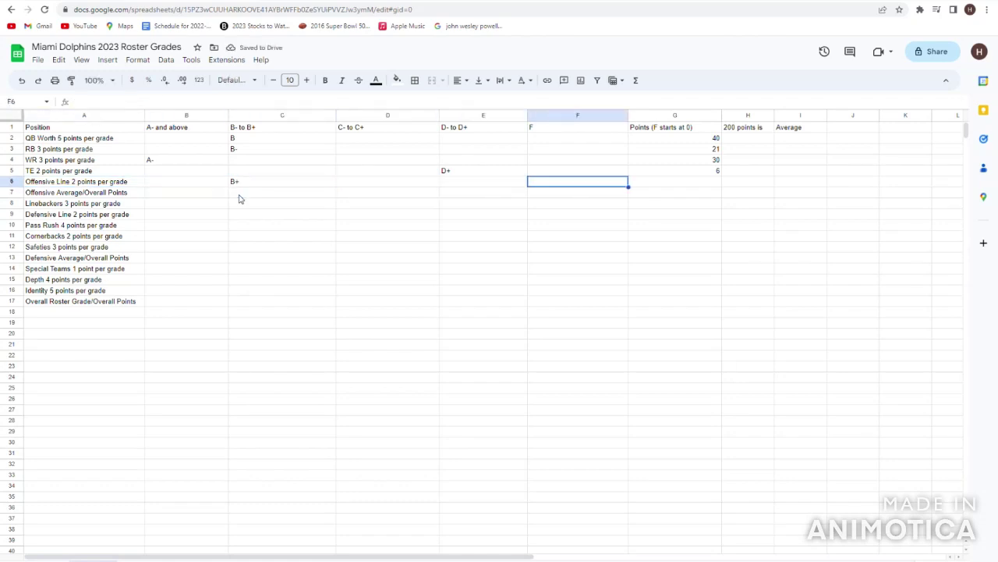
key(Left)
key(Right)
key(Left)
key(Left)
key(Left)
key(Right)
key(Right)
key(Right)
text(18)
key(Return)
Step: Revise the offensive line row to grade B and 16 points
key(Up)
key(Left)
key(Right)
key(Down)
key(Left)
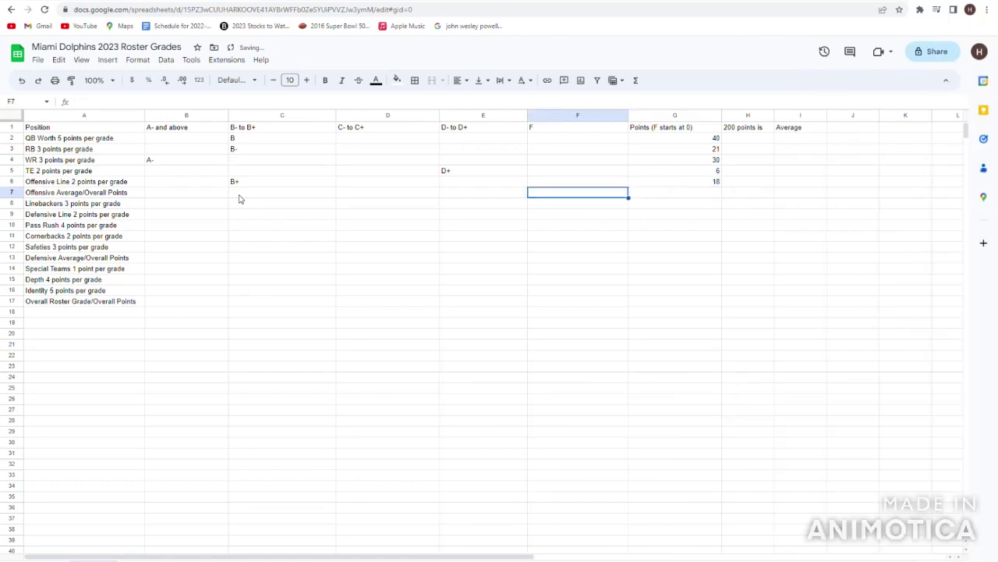
key(Left)
key(Left)
key(Left)
key(Left)
key(Right)
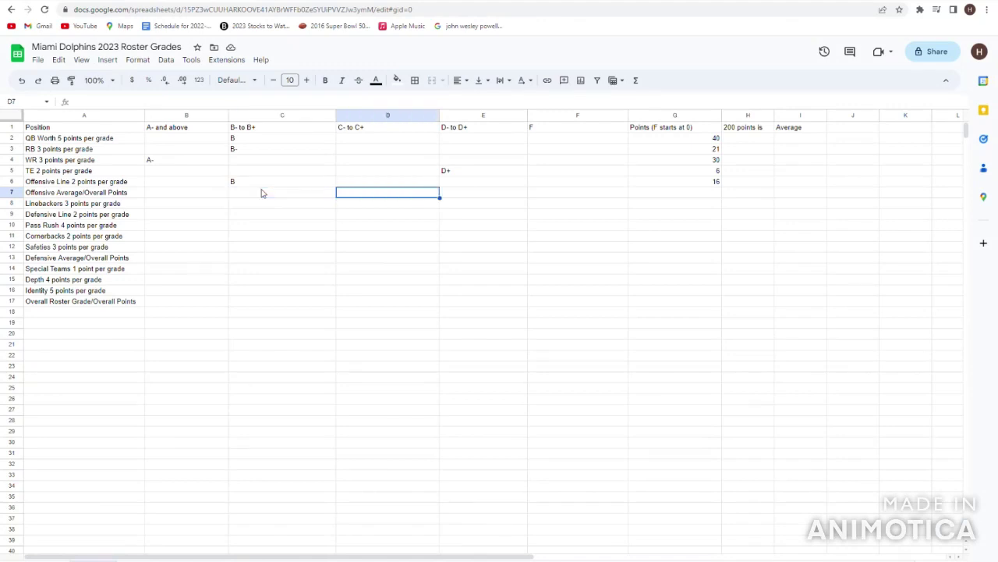
key(Right)
key(Right)
key(Right)
key(Left)
key(Left)
key(Left)
key(Left)
key(Left)
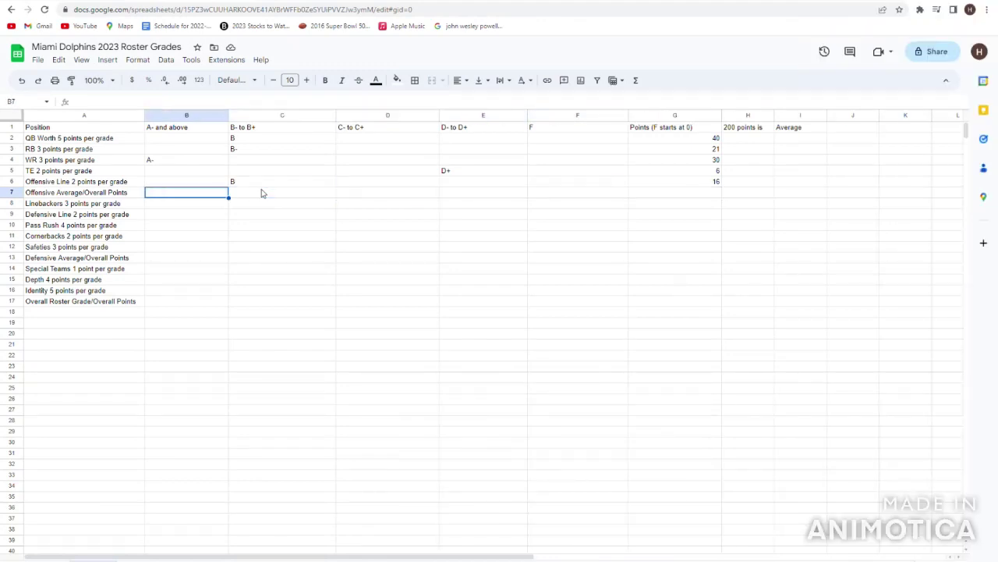
key(Up)
key(Right)
key(Right)
key(Left)
key(Down)
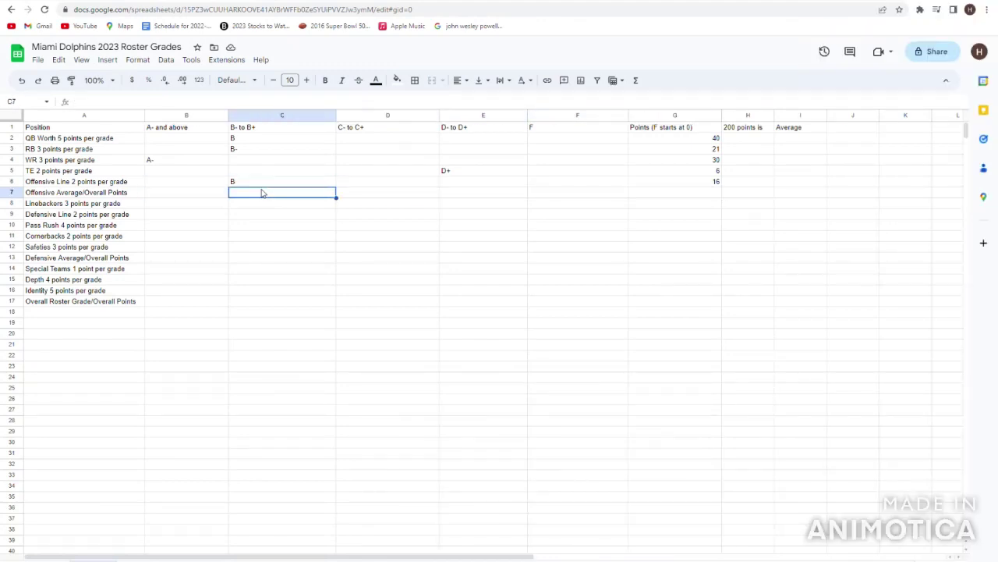
Step: Total the offensive points in the Points cell of the Offensive Average/Overall Points row with the formula =16+6+30+21+40
key(Right)
key(Right)
key(Right)
key(Right)
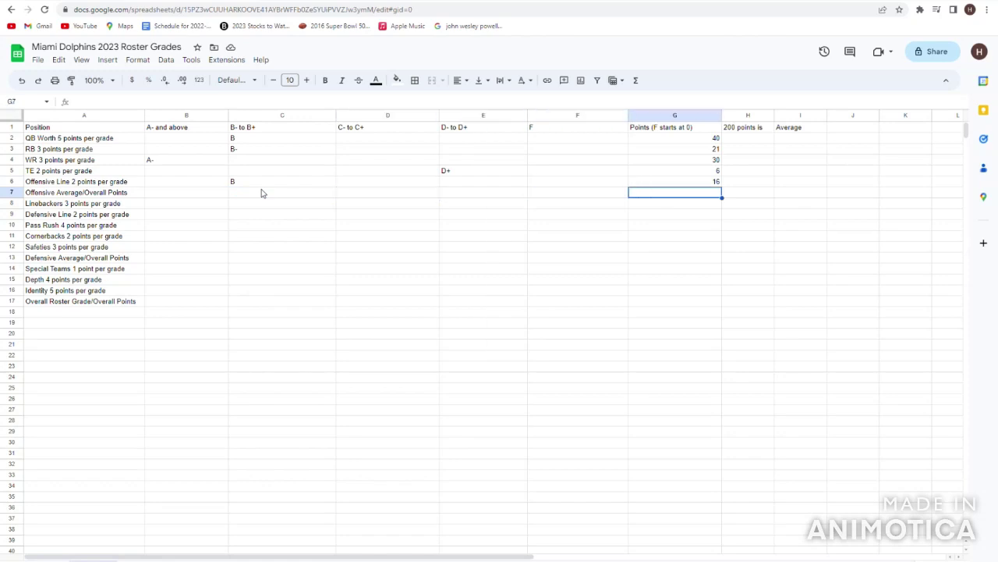
text(=16+6)
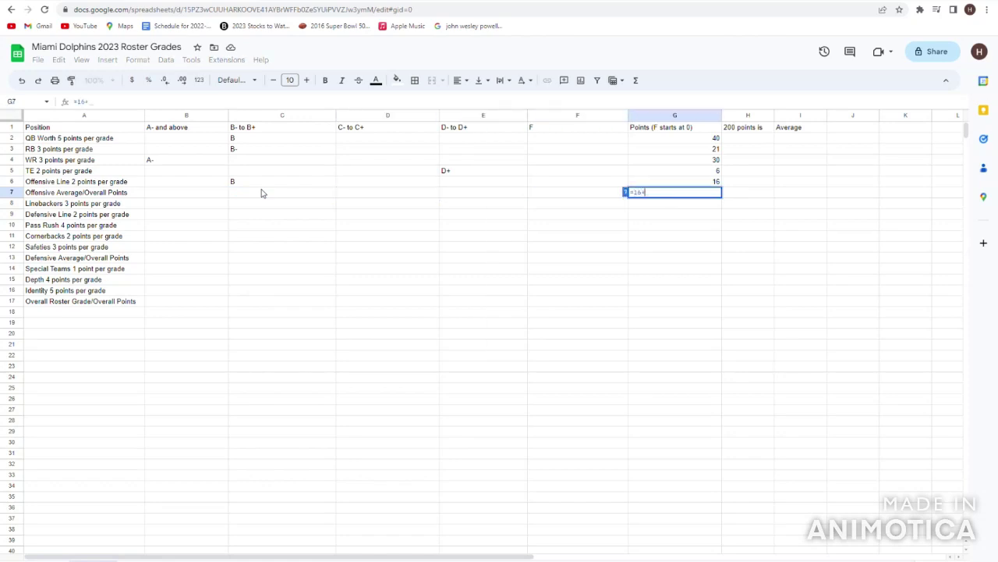
text(+30+21+40)
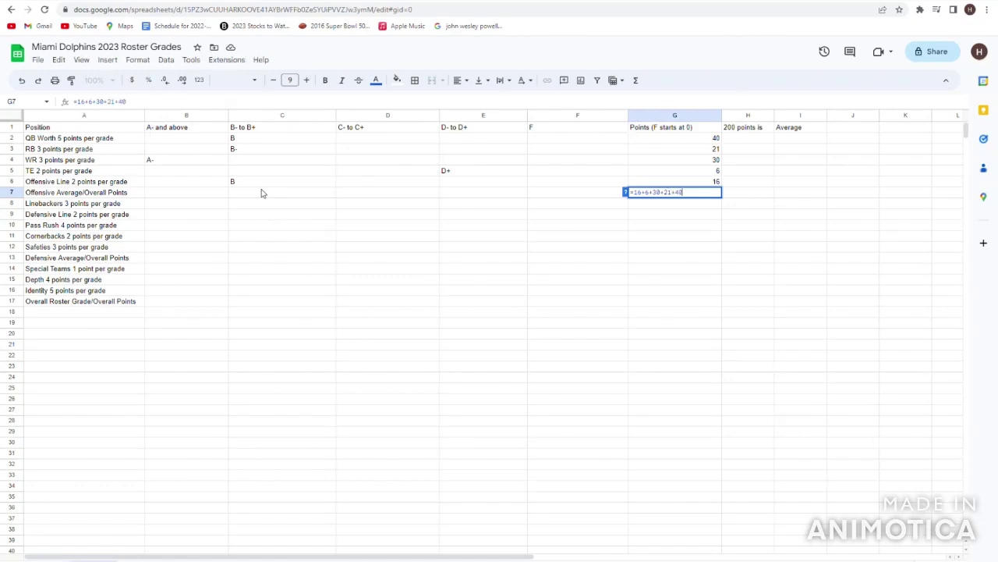
key(Return)
Step: Enter grade B for the Offensive Average/Overall Points row in the B- to B+ column
key(Up)
key(Up)
key(Left)
key(Left)
key(Left)
key(Left)
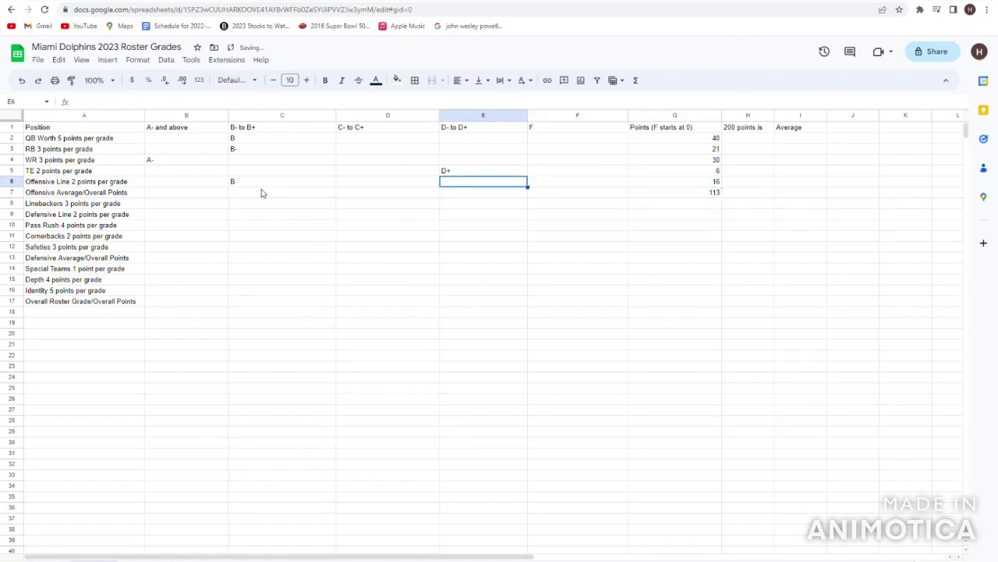
key(Down)
text(B)
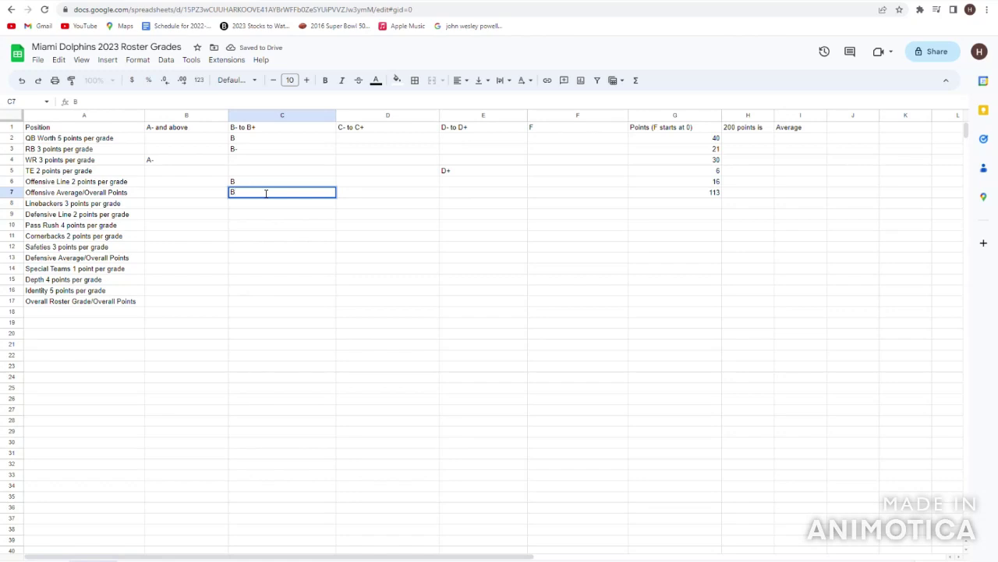
key(Up)
Step: Review the grades of the offensive position groups row by row, from quarterback down to the offensive average
key(Up)
key(Up)
key(Up)
key(Up)
key(Left)
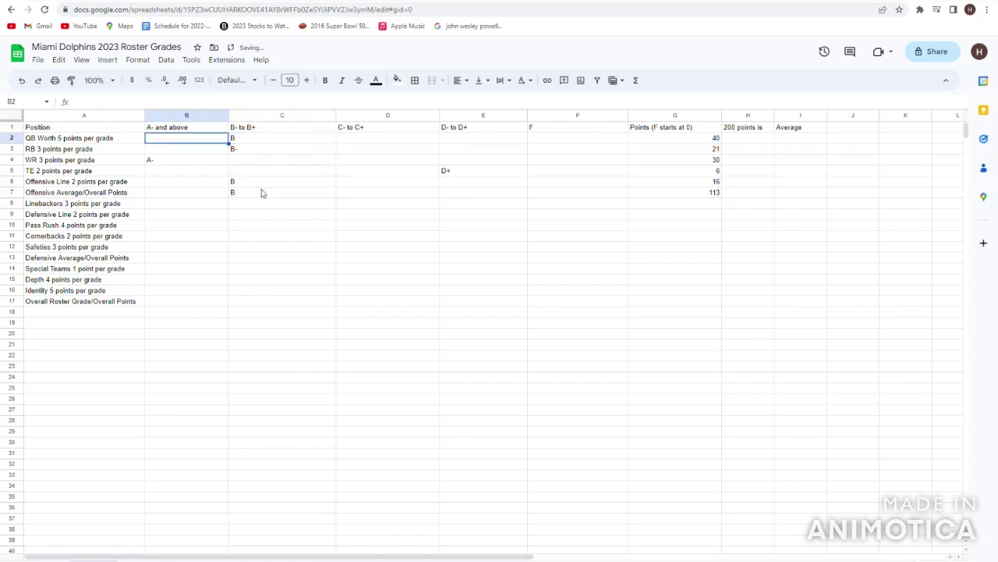
key(Left)
key(Down)
key(Down)
key(Down)
key(Down)
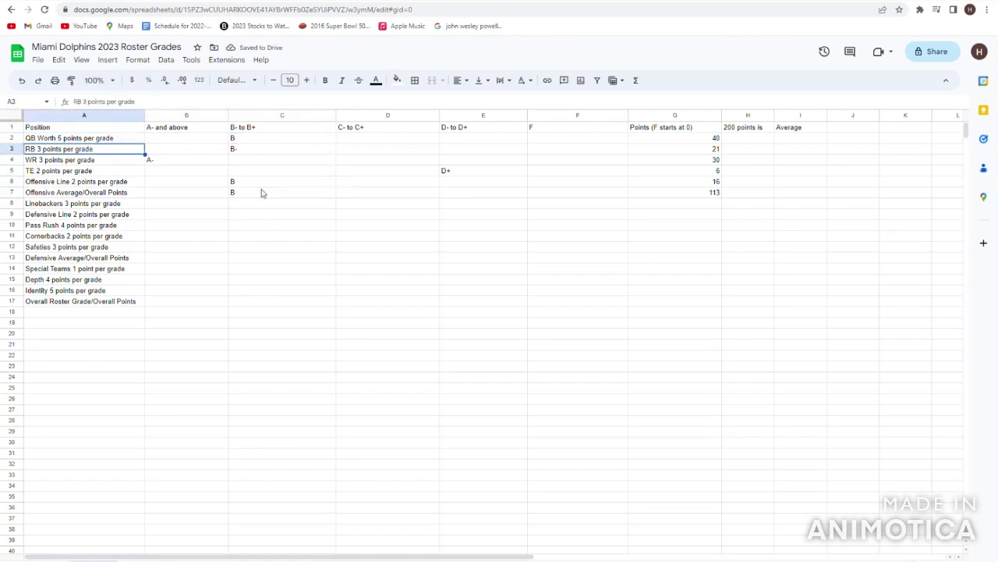
key(Right)
key(Right)
key(Right)
key(Right)
key(Left)
key(Right)
key(Right)
key(Up)
key(Up)
key(Up)
key(Up)
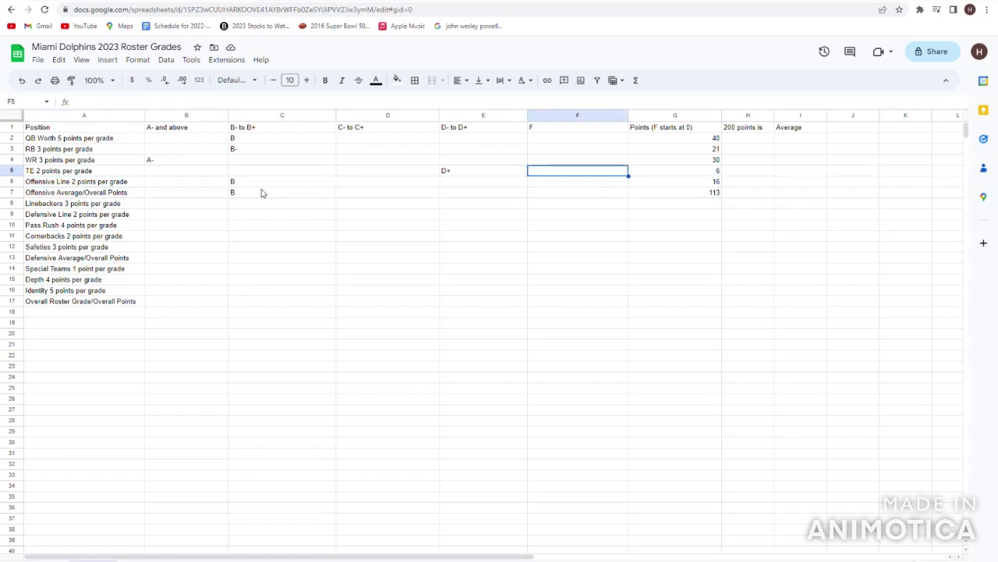
key(Left)
key(Left)
key(Left)
key(Left)
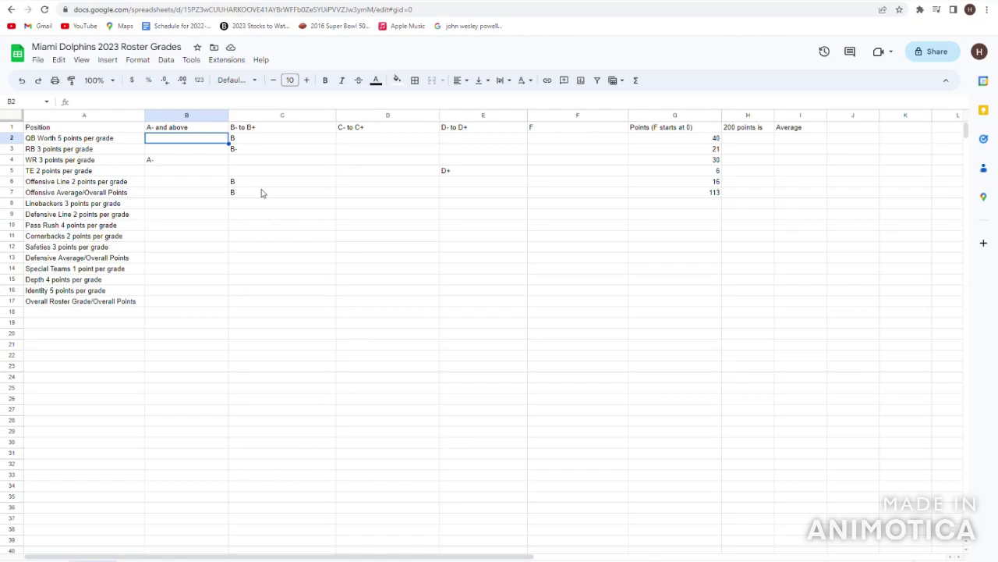
key(Down)
key(Down)
key(Down)
key(Down)
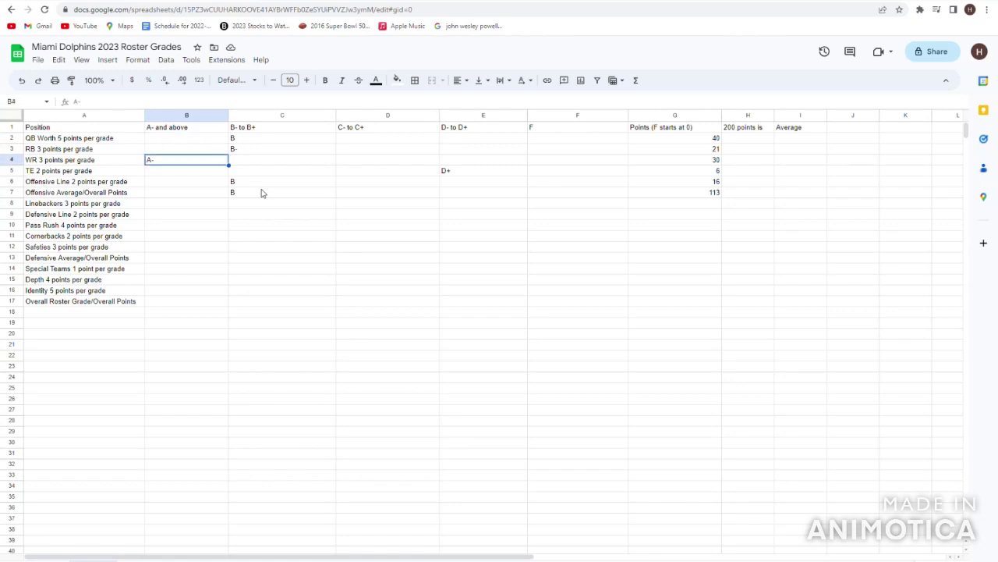
key(Right)
key(Right)
key(Right)
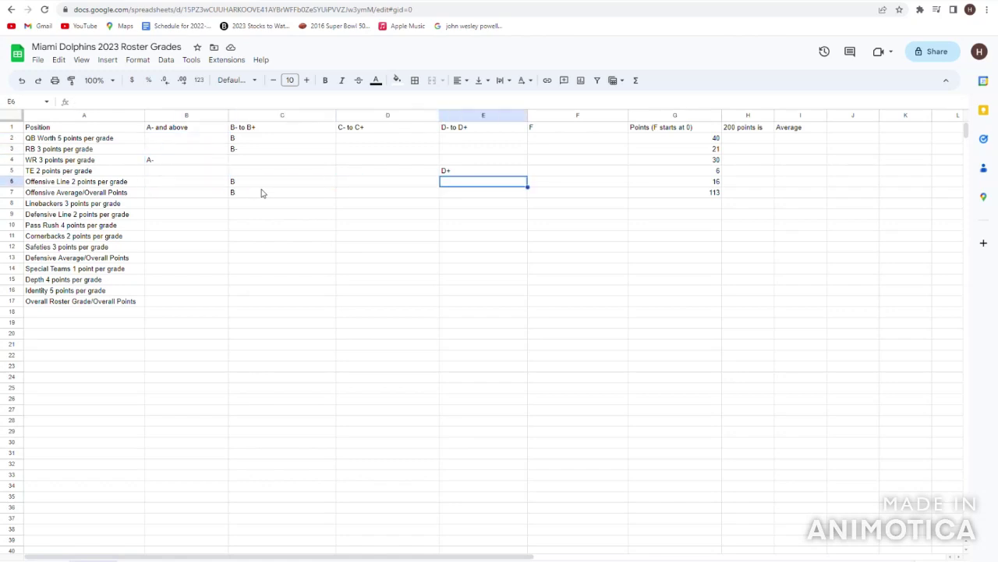
key(Up)
key(Left)
key(Left)
key(Left)
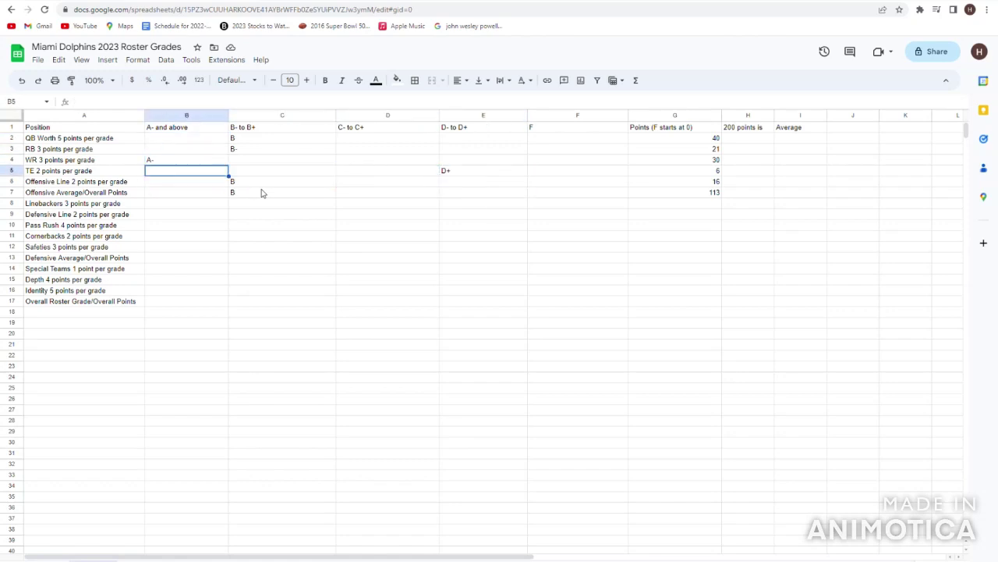
key(Down)
key(Down)
key(Right)
key(Right)
key(Left)
key(Left)
key(Right)
key(Left)
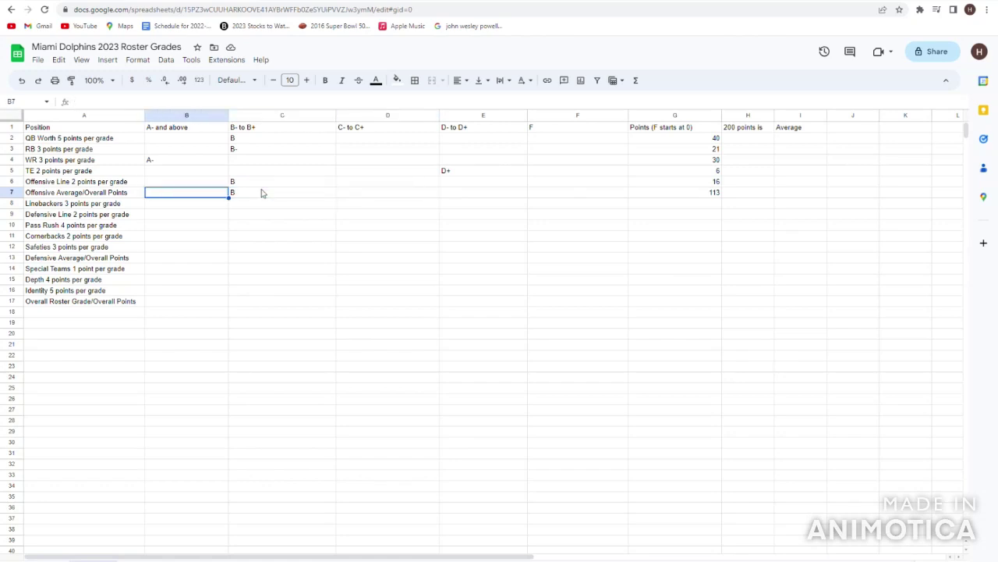
click(262, 193)
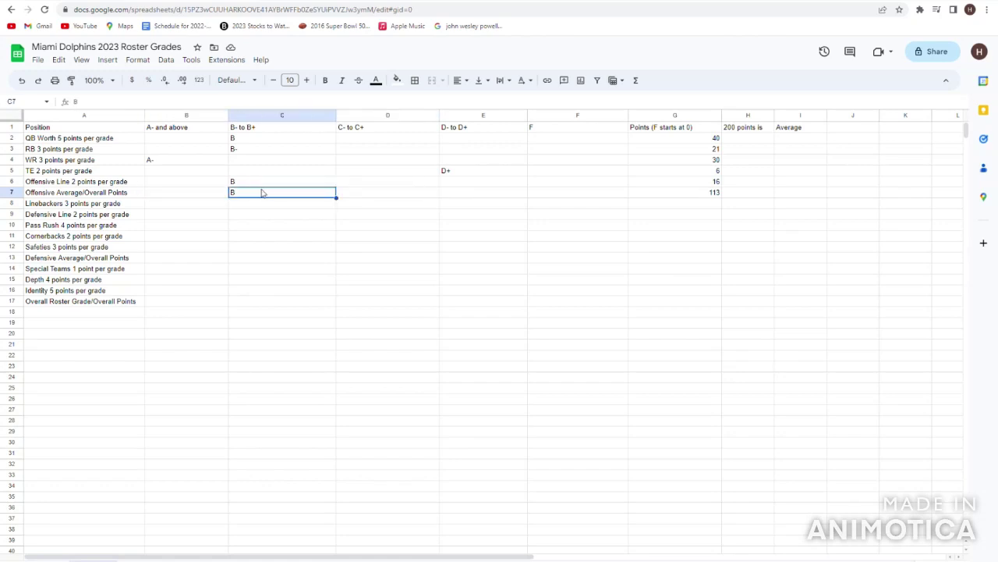
key(Left)
key(Left)
key(Right)
key(Right)
key(Right)
key(Right)
key(Right)
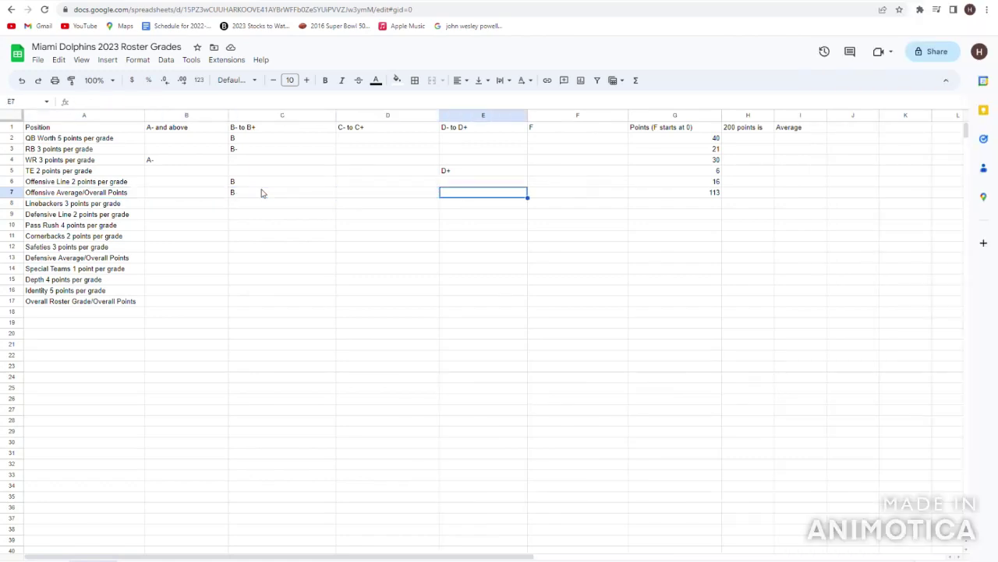
key(Left)
key(Left)
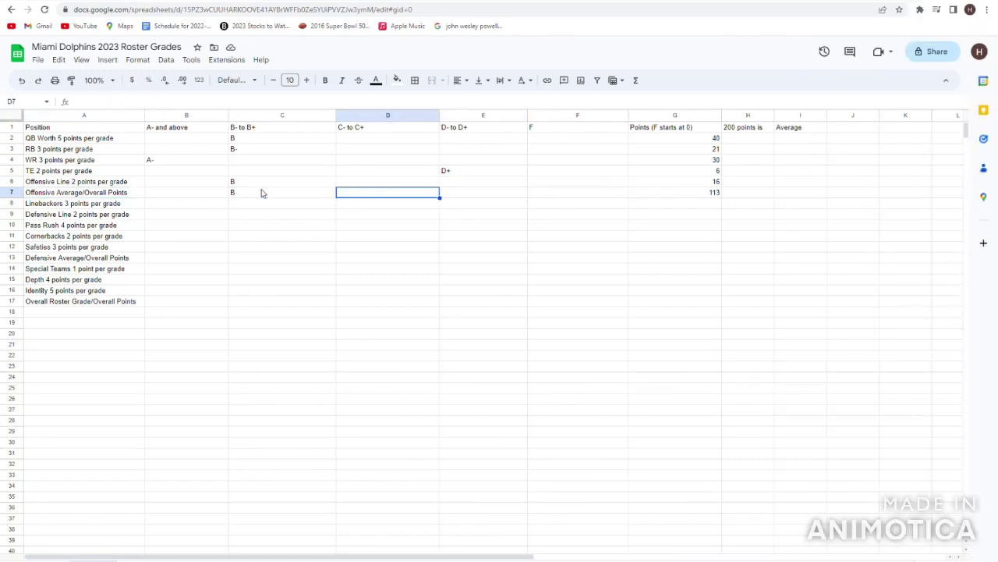
key(Right)
key(Right)
key(Right)
key(Left)
key(Left)
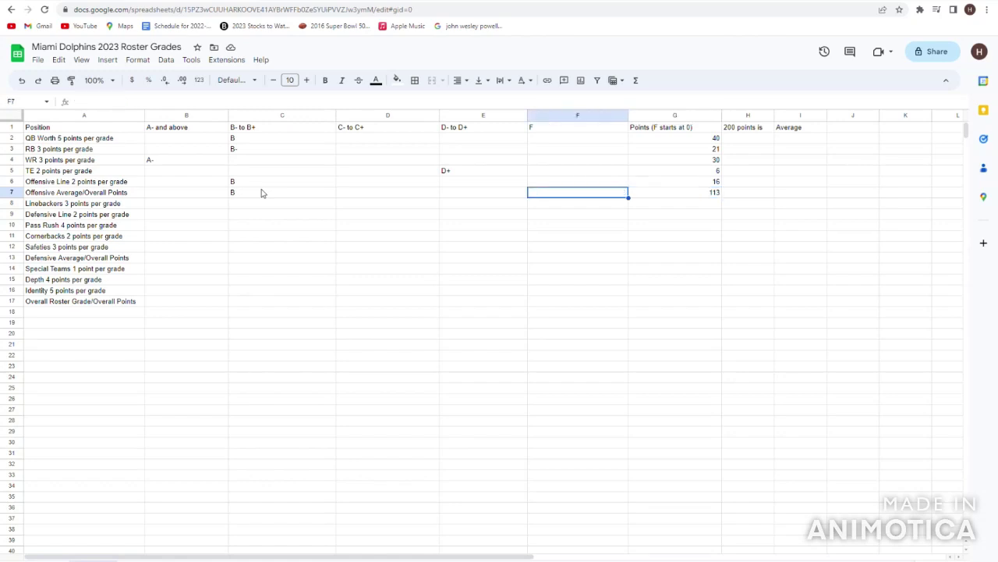
key(Left)
key(Left)
key(Left)
key(Left)
key(Right)
key(Right)
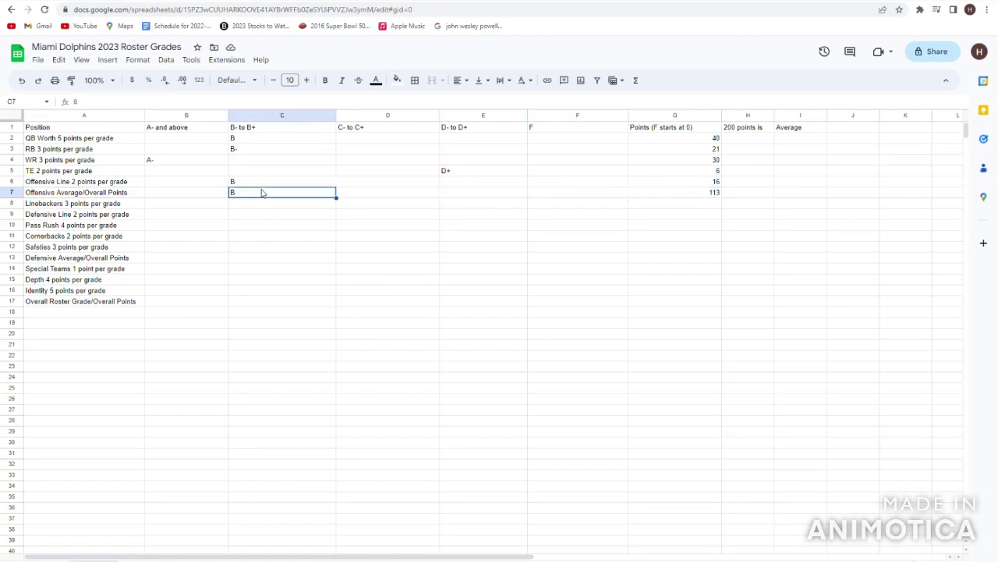
Step: Recheck the wide receiver, running back, offensive line and tight end grades against the overall offensive grade
key(Left)
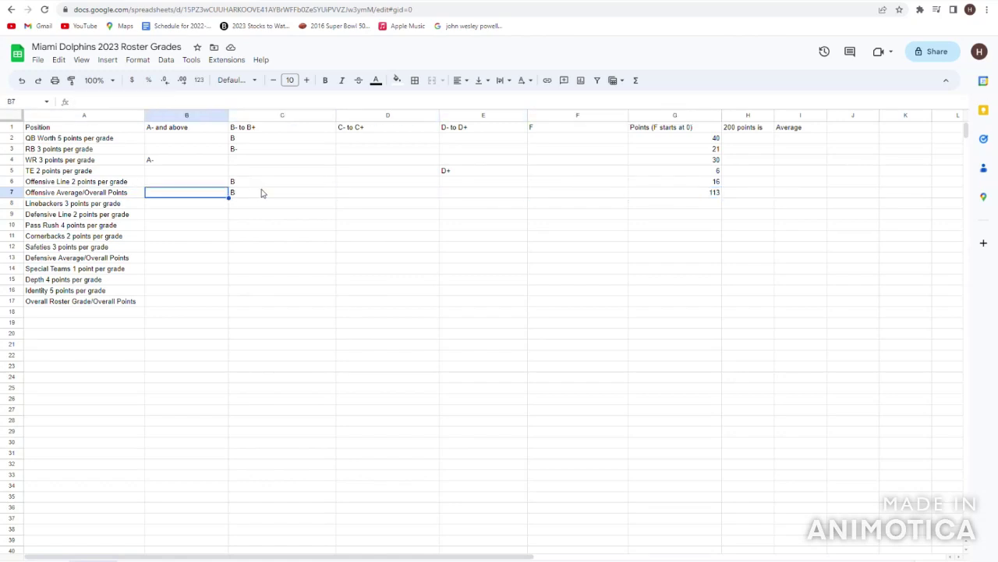
key(Right)
key(Right)
key(Right)
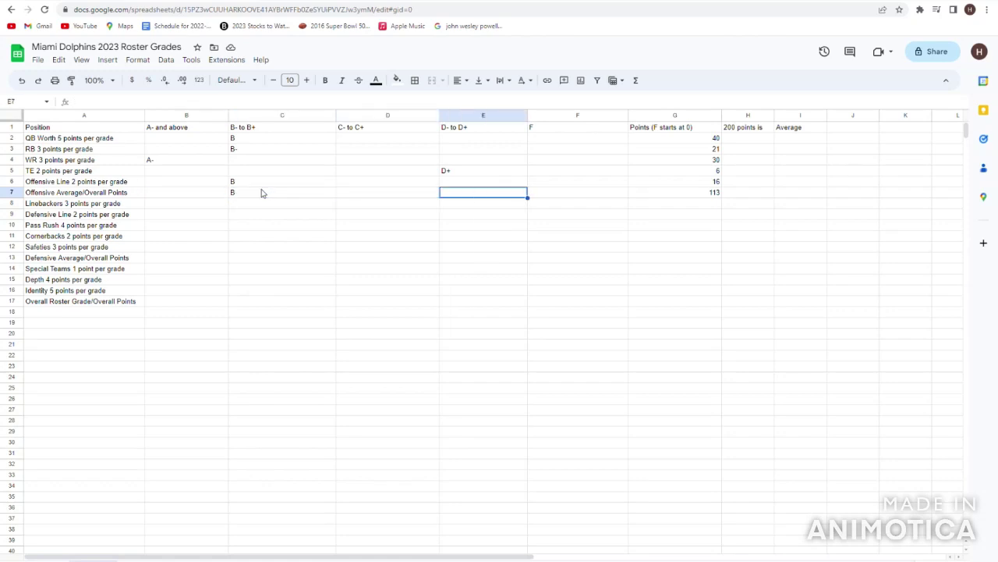
key(Left)
key(Left)
key(Up)
key(Up)
key(Up)
key(Up)
key(Up)
key(Left)
key(Down)
key(Down)
key(Down)
key(Down)
key(Down)
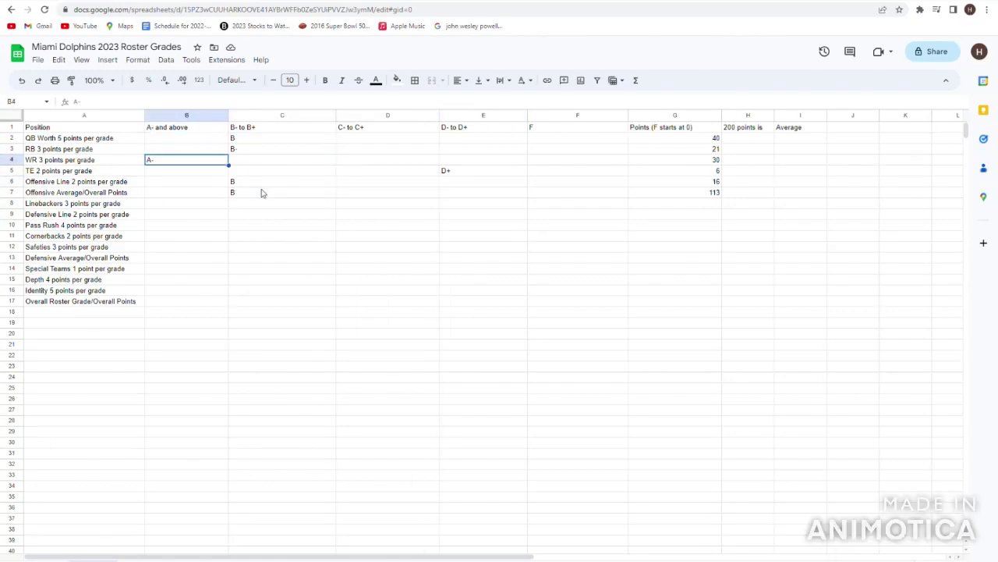
key(Right)
key(Up)
key(Up)
key(Up)
key(Up)
key(Up)
key(Up)
key(Down)
key(Down)
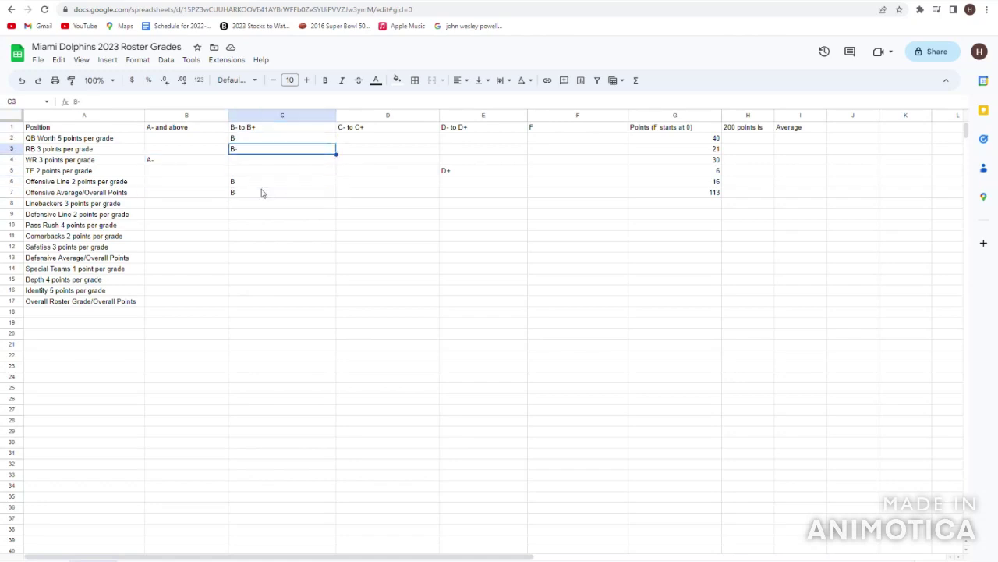
key(Down)
key(Down)
key(Down)
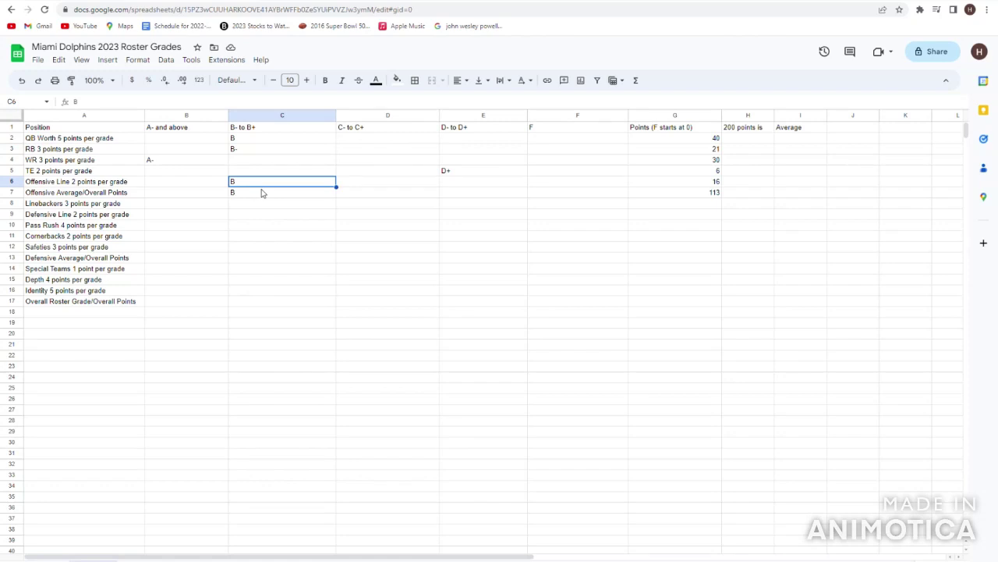
key(Right)
key(Right)
key(Left)
key(Left)
key(Up)
key(Right)
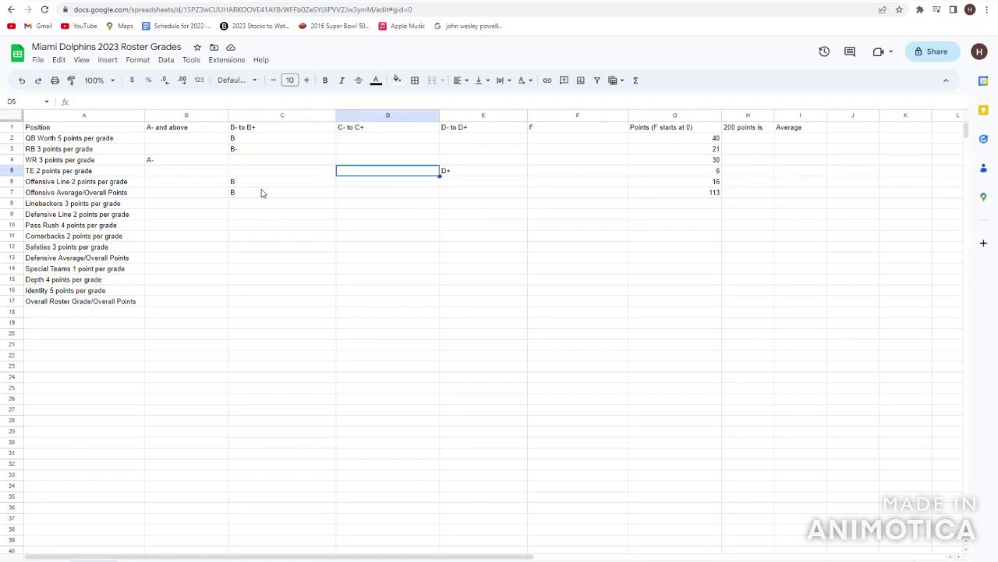
key(Right)
key(Down)
key(Down)
key(Down)
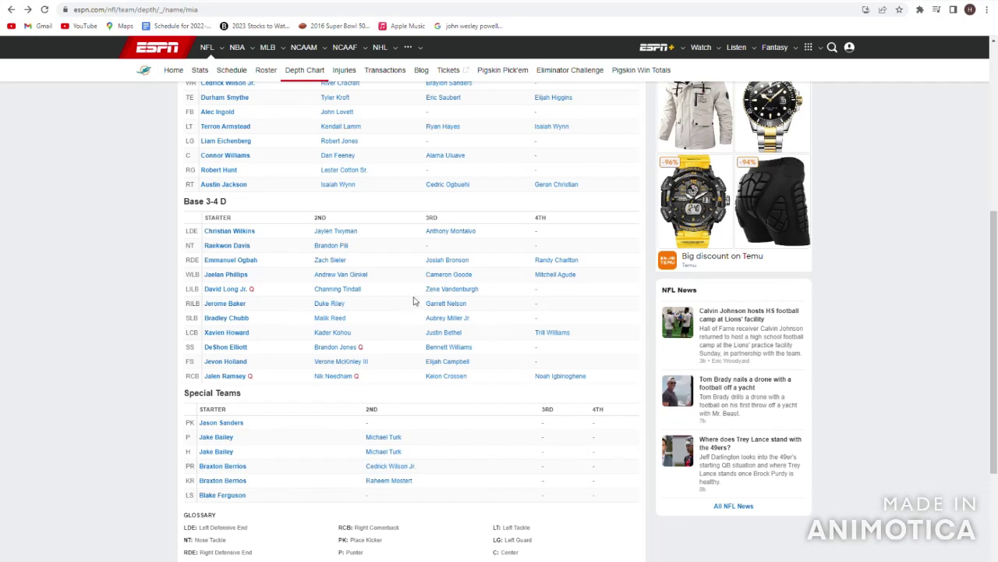
Step: From the ESPN depth chart, check the profiles of third-string linebackers Zeke Vandenburgh and Aubrey Miller Jr
click(448, 289)
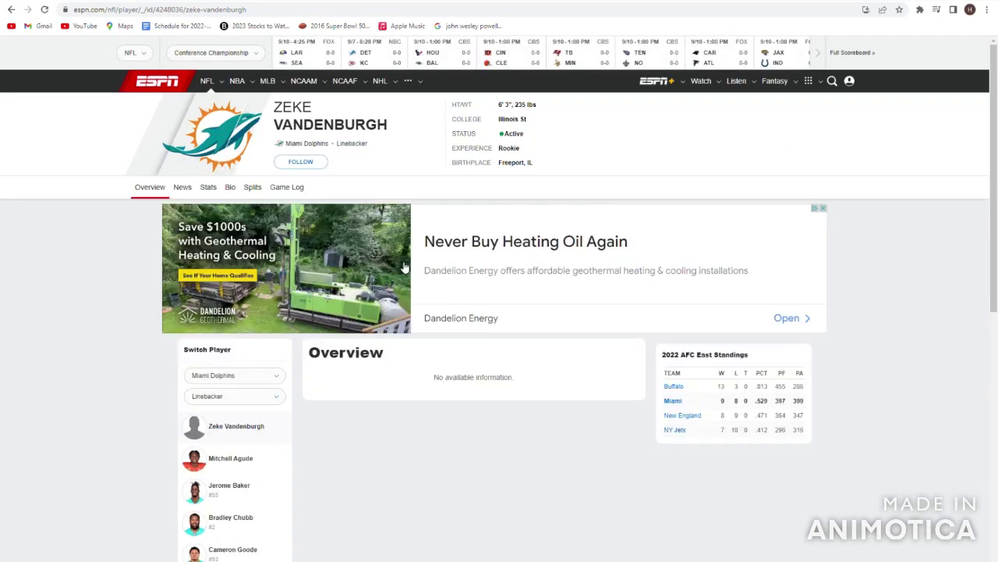
click(10, 10)
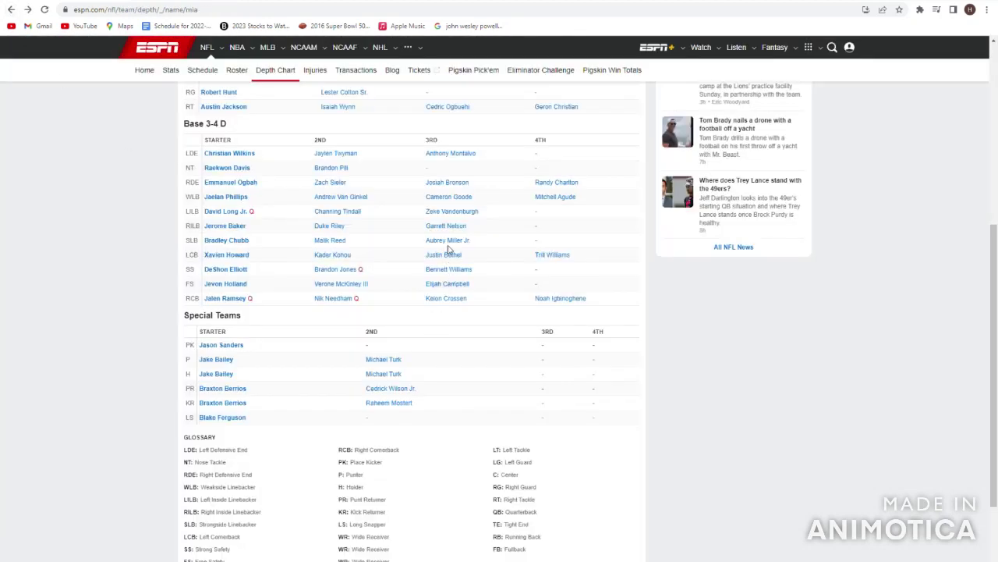
drag(449, 248, 455, 241)
click(451, 185)
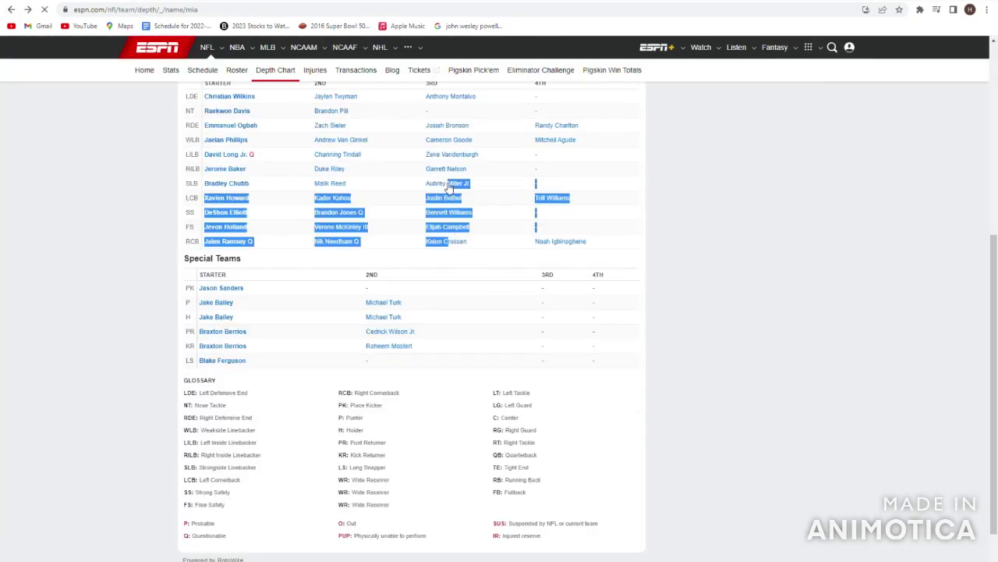
drag(515, 185, 471, 158)
click(470, 137)
click(537, 174)
click(465, 153)
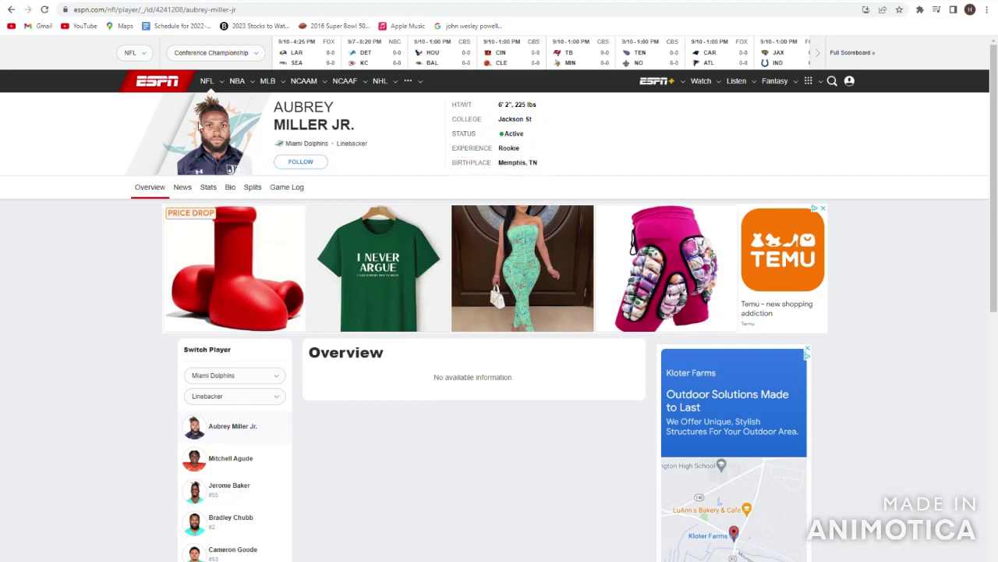
click(10, 8)
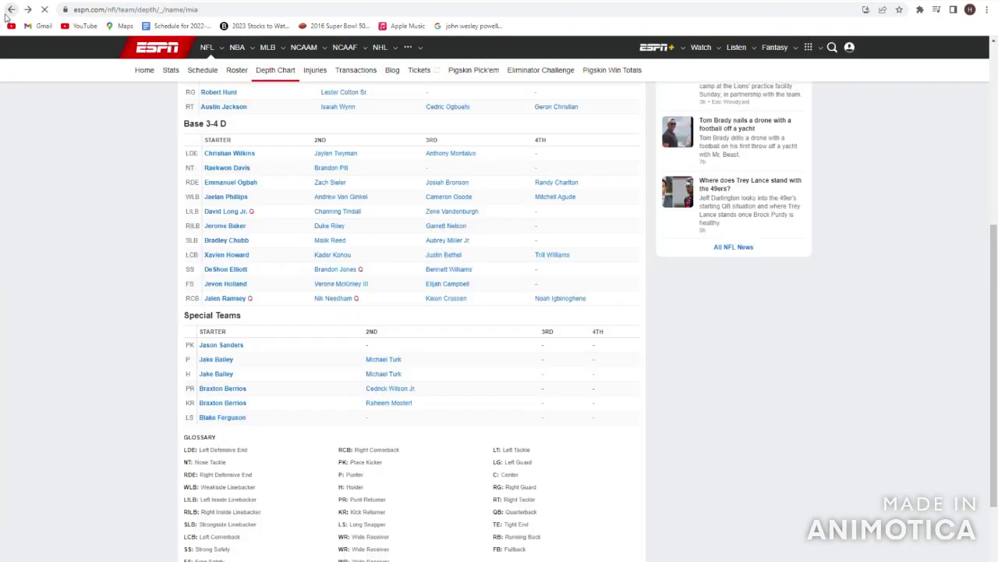
scroll(468, 327, down, 2)
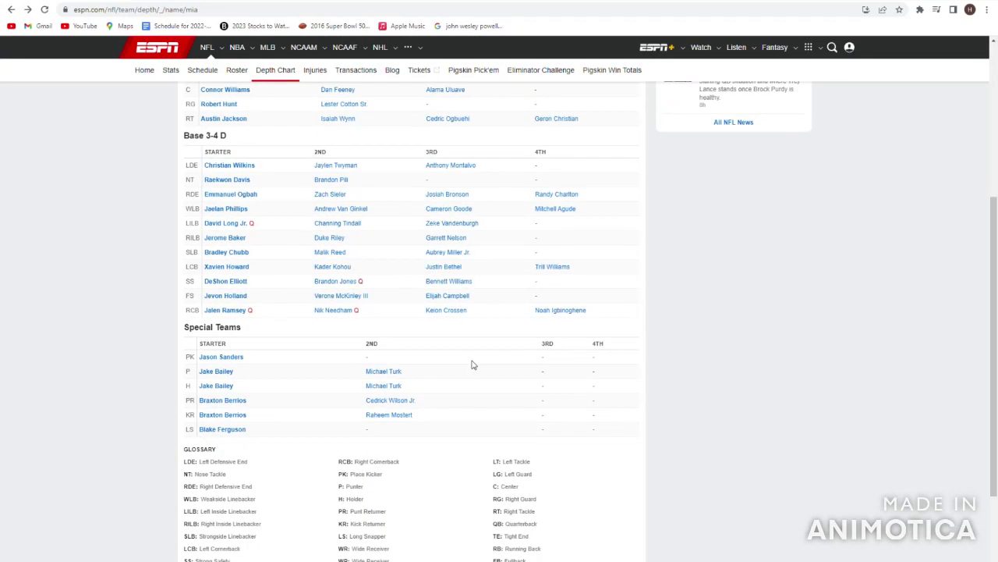
scroll(405, 414, up, 2)
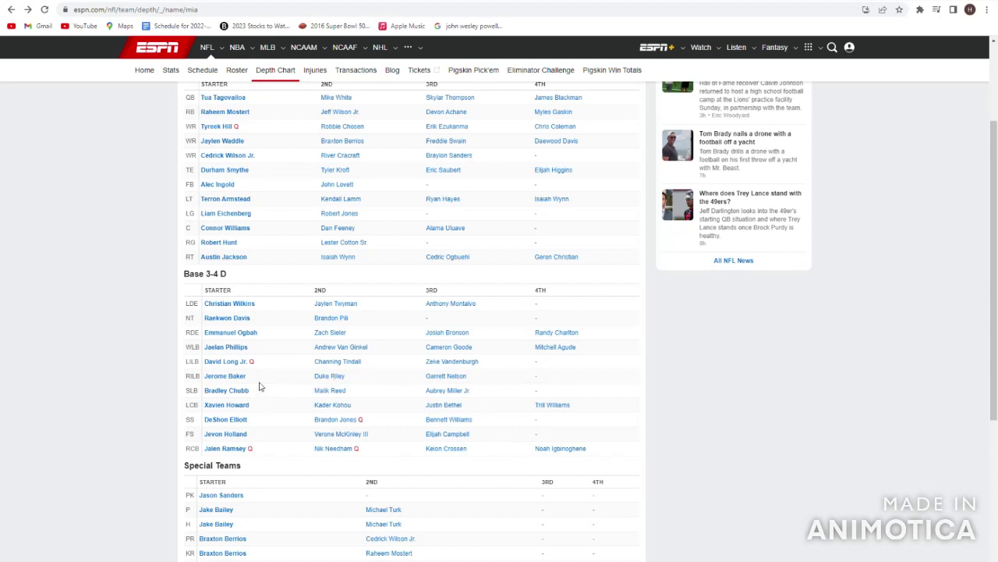
Step: Examine starting linebacker Jerome Baker's full season-by-season defensive stats, including tackles and sacks, and return to the depth chart
drag(272, 378, 247, 379)
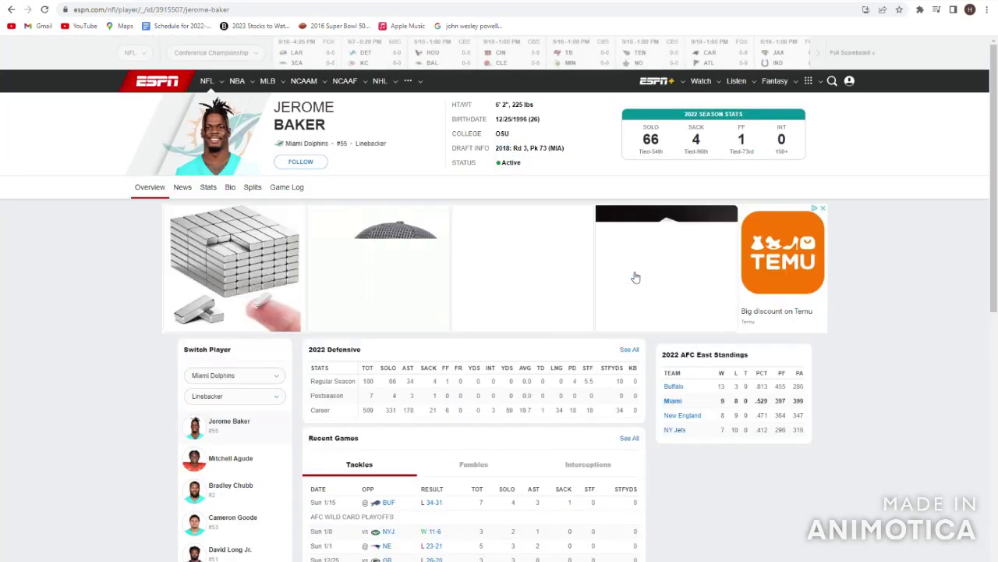
click(627, 351)
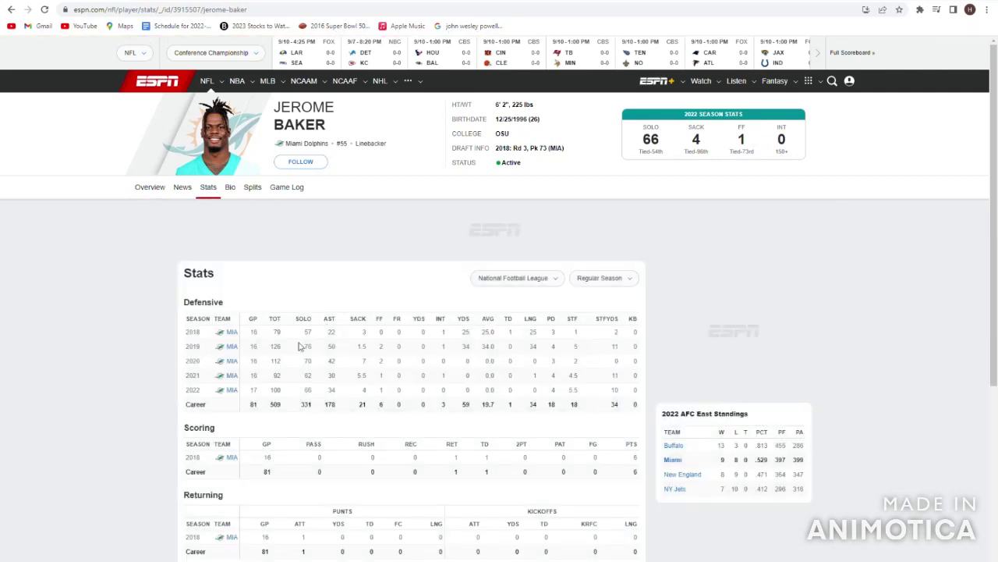
mouse_move(315, 431)
mouse_down()
mouse_move(436, 439)
mouse_move(331, 421)
mouse_up()
click(437, 438)
click(387, 442)
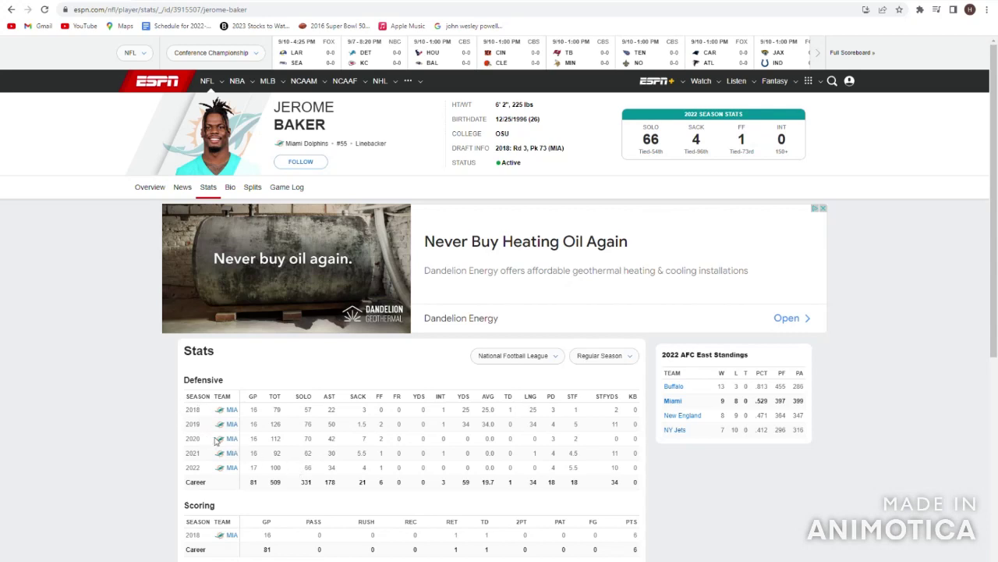
drag(276, 447, 409, 473)
click(409, 475)
drag(251, 468, 403, 458)
click(262, 469)
click(404, 460)
drag(394, 441, 288, 467)
click(316, 445)
click(405, 460)
click(289, 467)
click(11, 11)
click(10, 11)
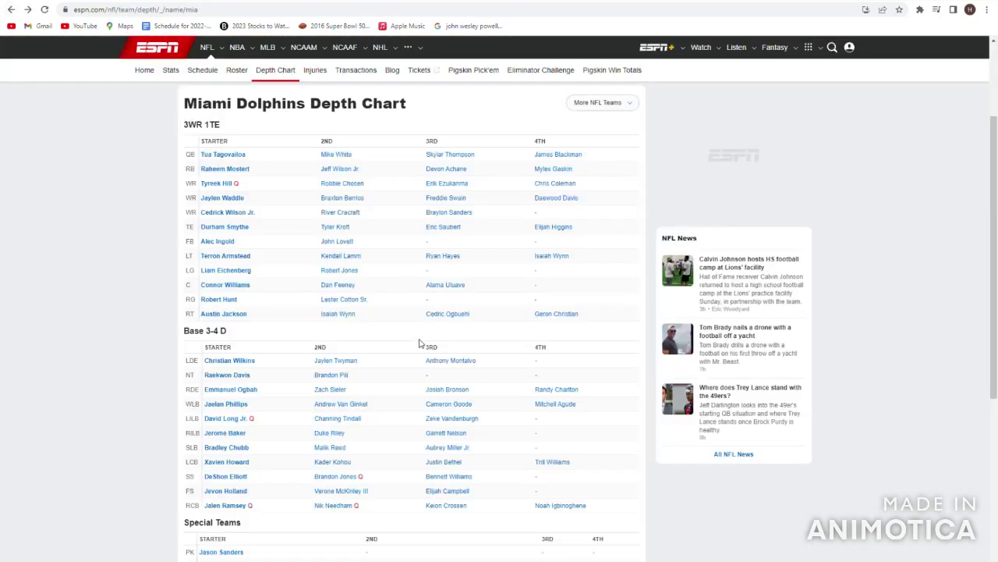
Step: Examine starting linebacker David Long Jr.'s full season-by-season defensive stats and return to the depth chart
scroll(255, 397, down, 3)
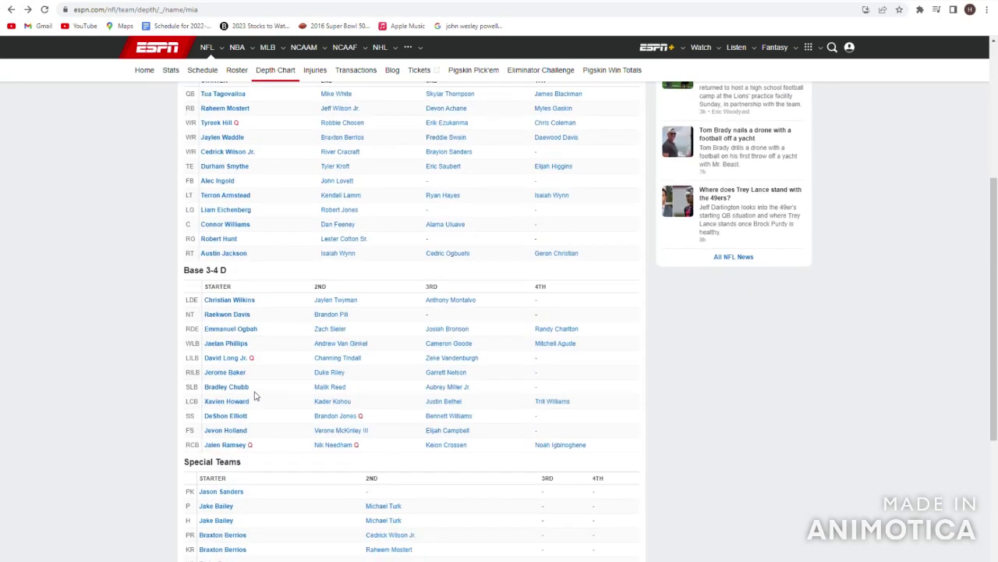
triple_click(147, 372)
click(174, 371)
triple_click(245, 372)
click(266, 374)
click(236, 358)
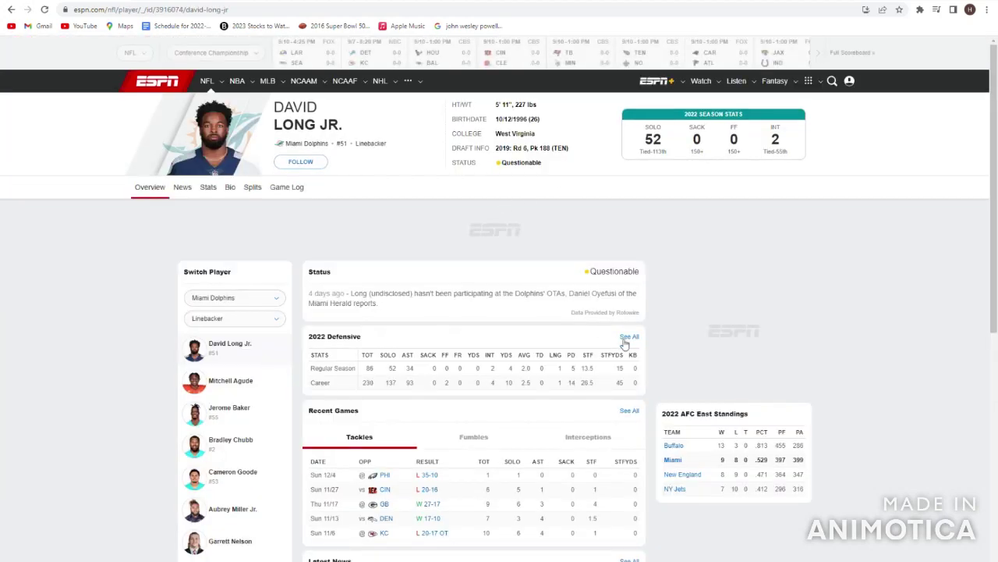
click(629, 336)
drag(488, 376, 268, 312)
click(267, 307)
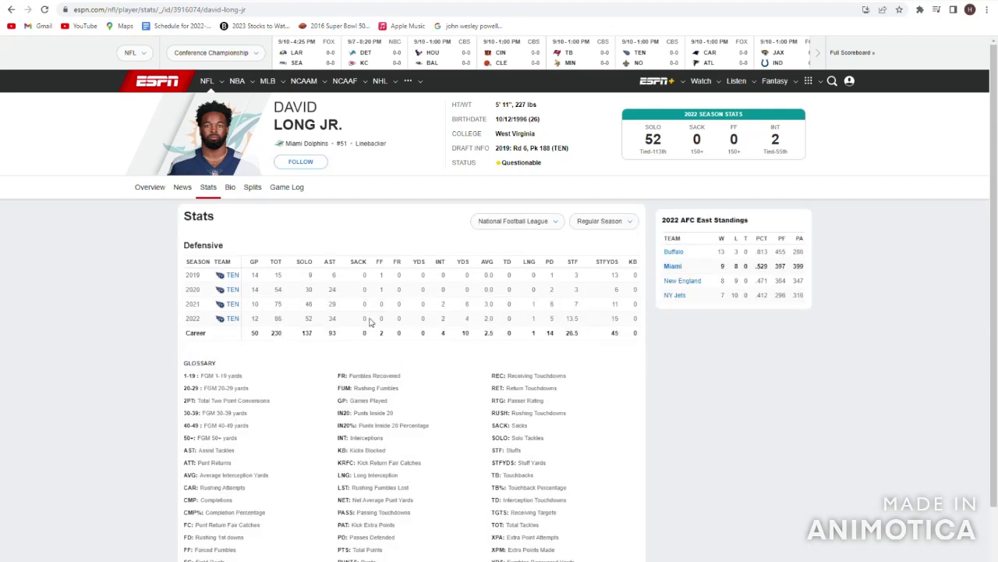
drag(471, 320, 324, 308)
click(324, 309)
click(11, 9)
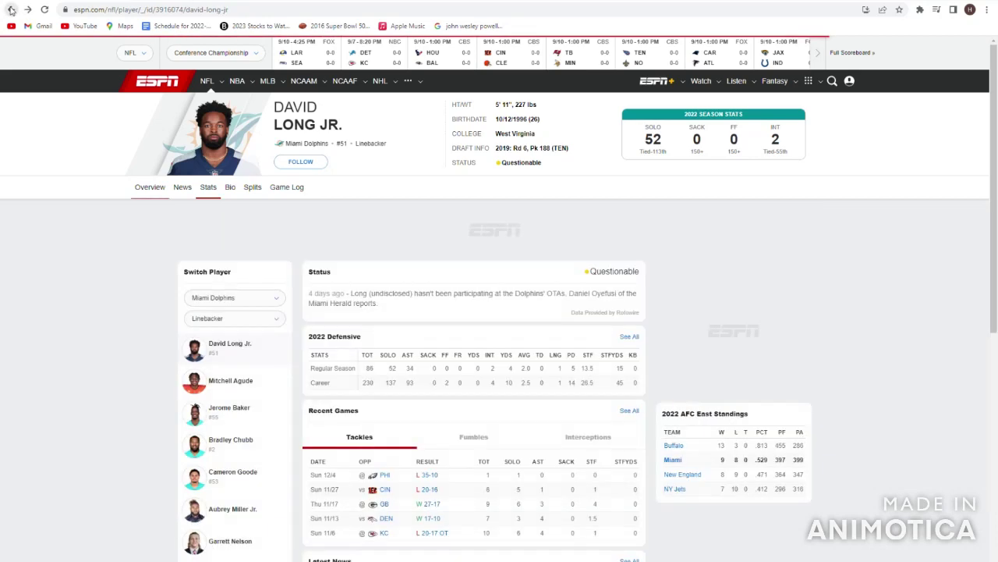
click(11, 9)
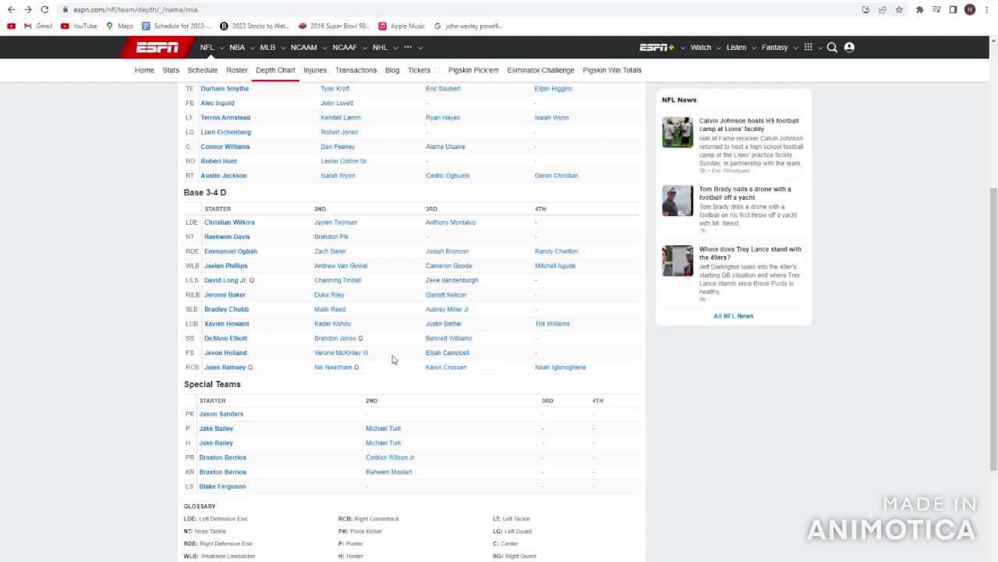
Step: Check second-string linebacker Channing Tindall's draft information and 2022 stats, and return to the depth chart
scroll(375, 343, down, 1)
scroll(282, 461, up, 3)
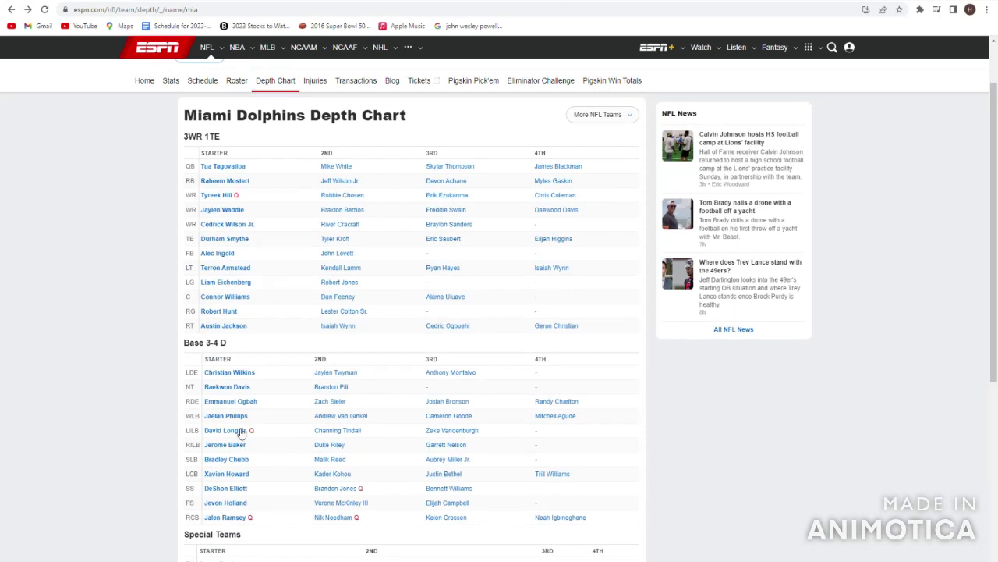
click(330, 434)
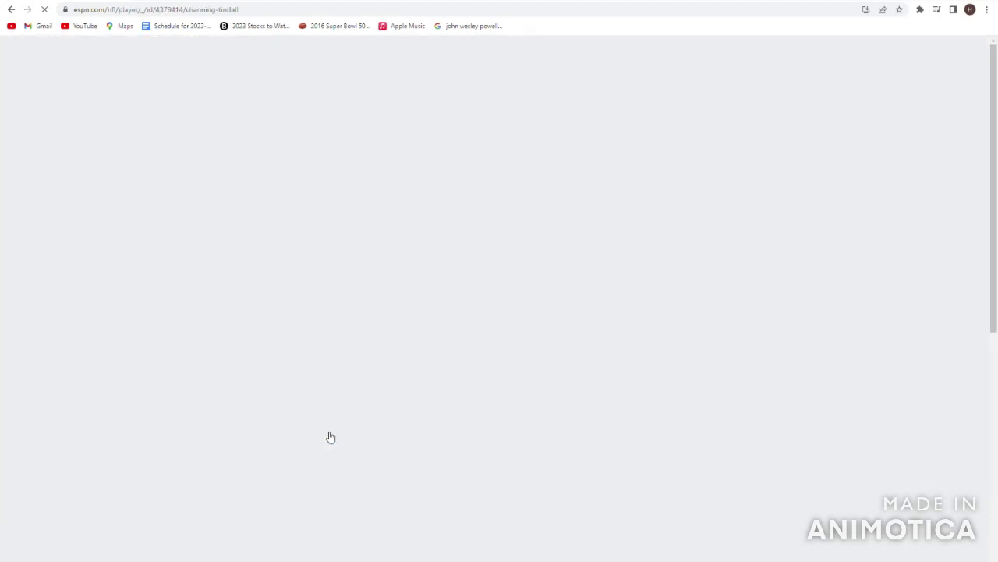
drag(539, 152, 511, 153)
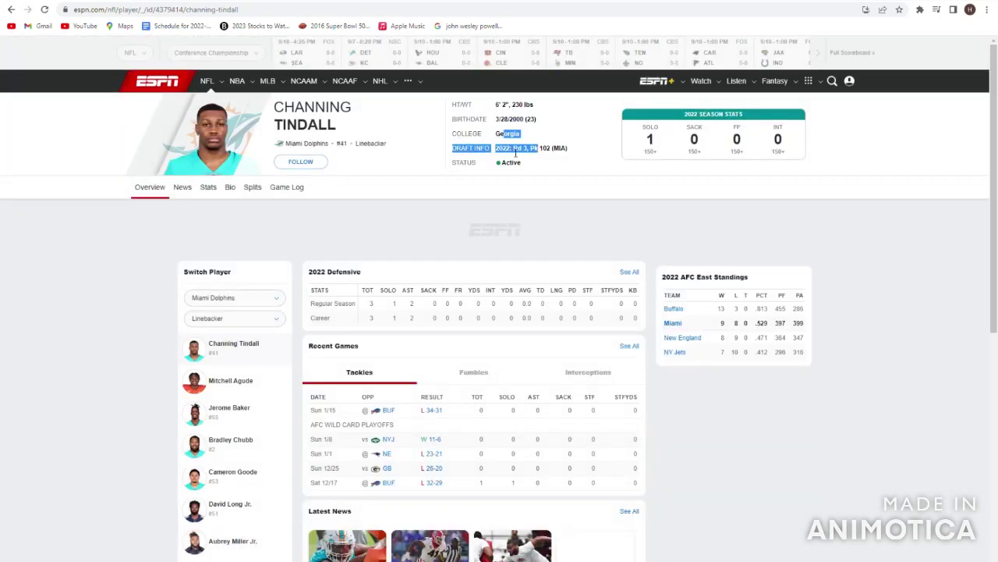
click(514, 153)
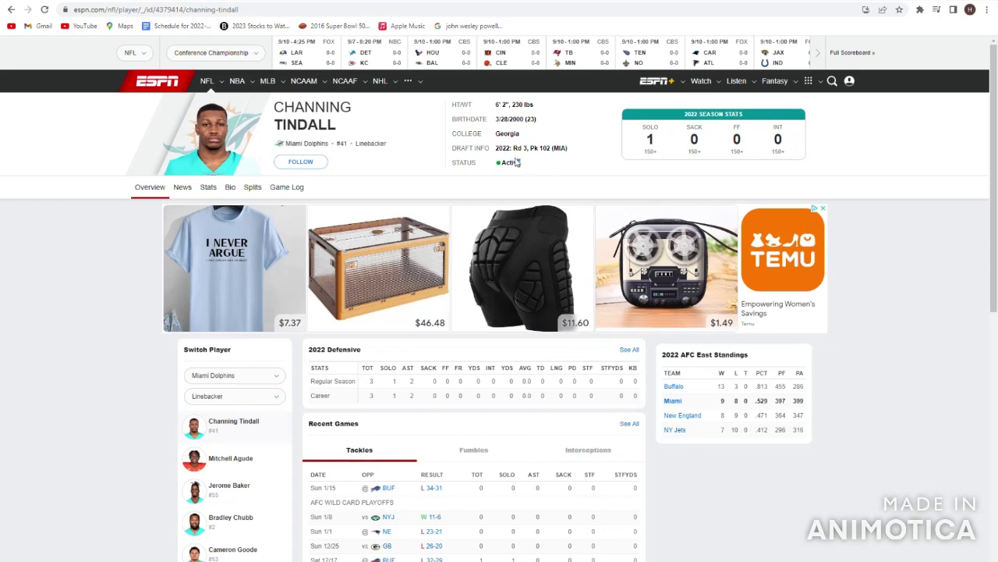
click(8, 10)
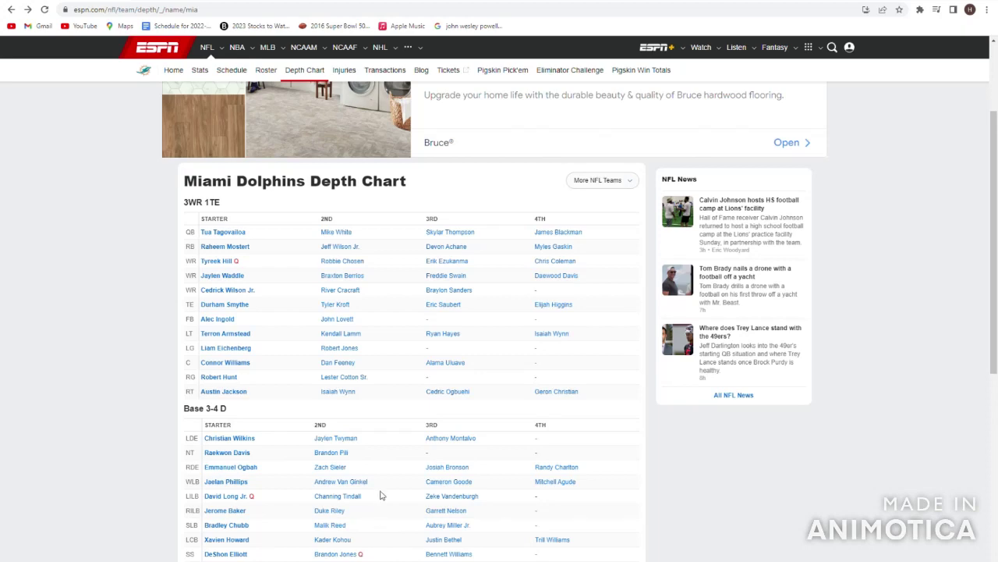
Step: Examine second-string linebacker Duke Riley's season-by-season defensive stats and compare the inside linebackers on the depth chart
click(344, 514)
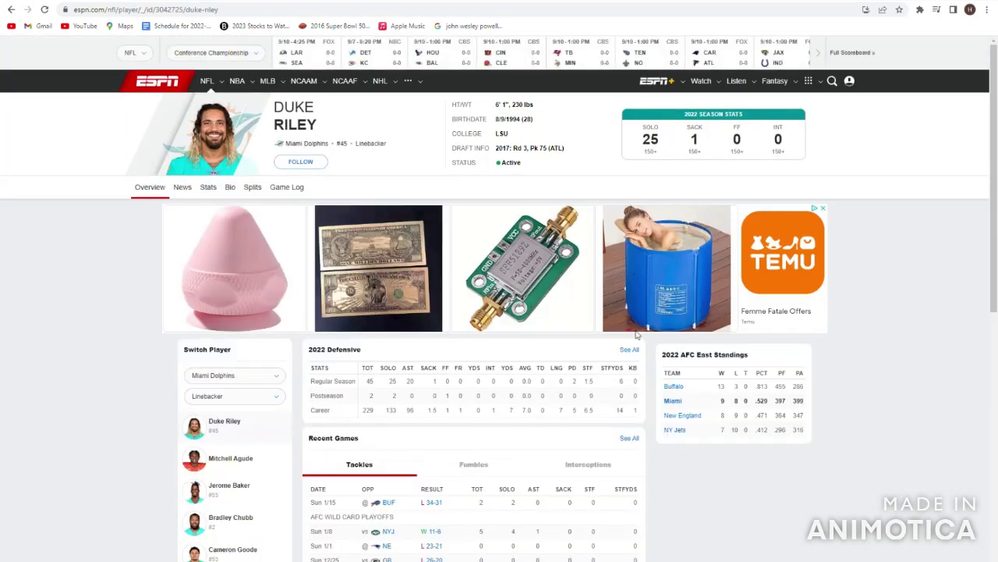
click(631, 352)
drag(575, 379, 300, 304)
click(290, 302)
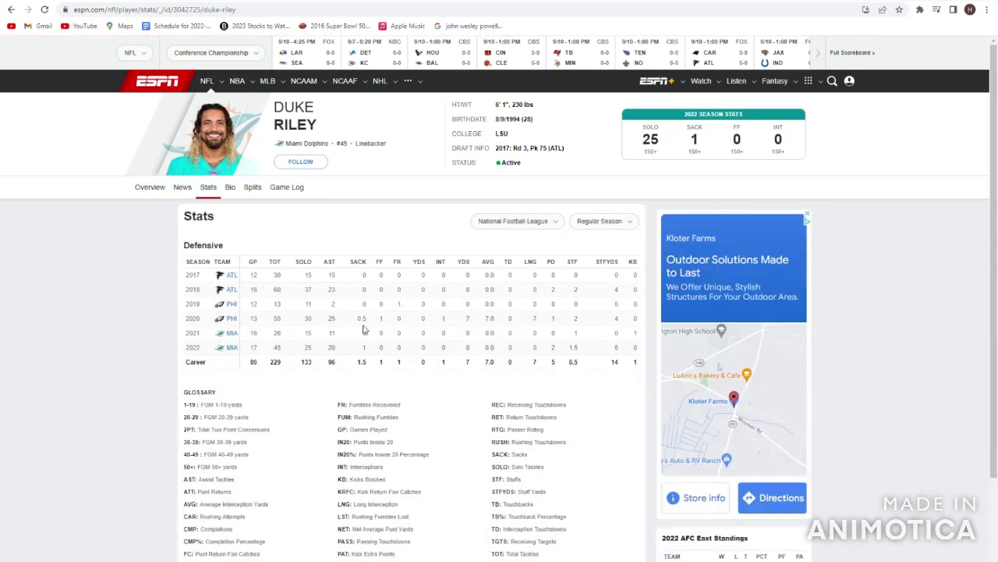
click(11, 9)
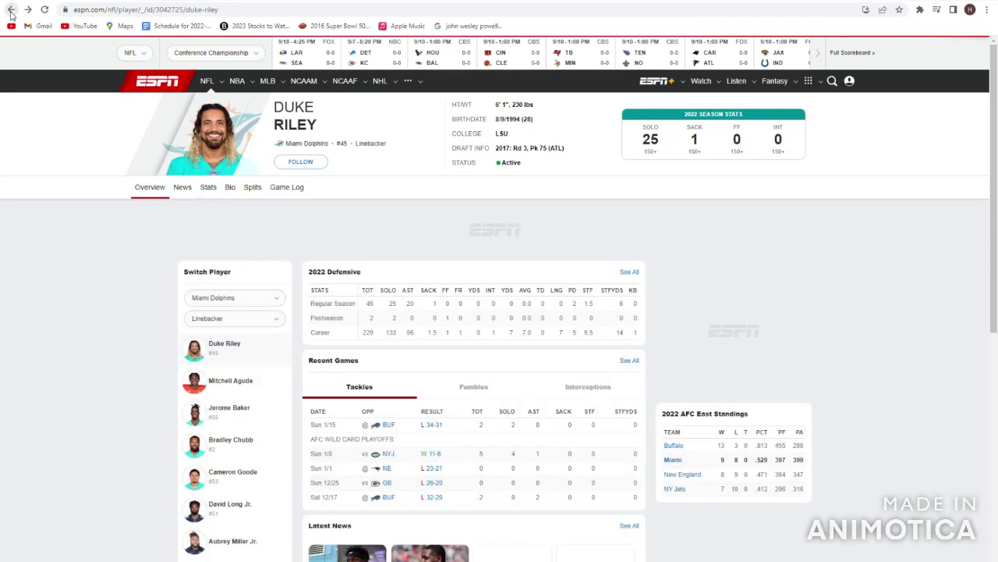
click(11, 9)
scroll(385, 430, down, 1)
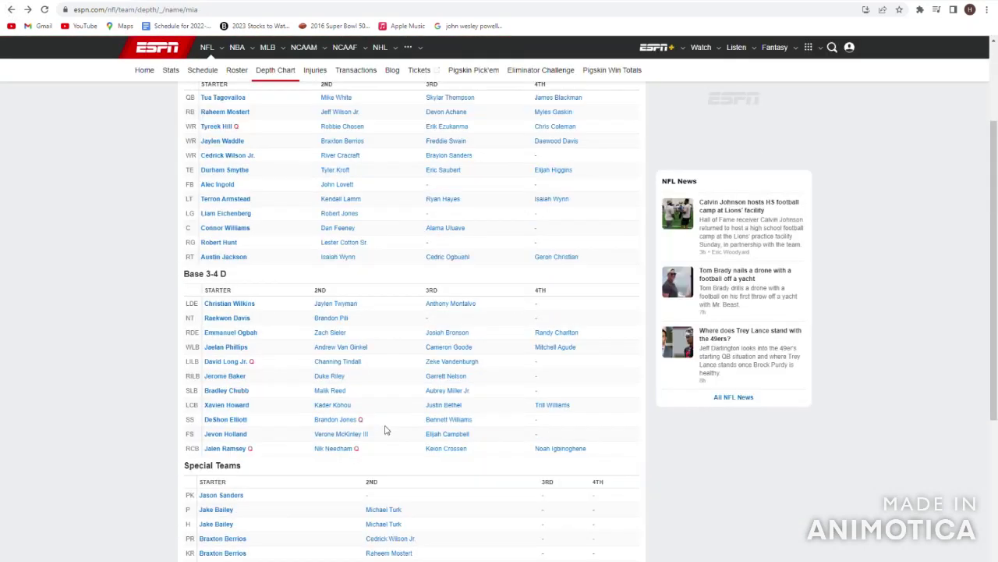
drag(379, 418, 284, 365)
click(285, 365)
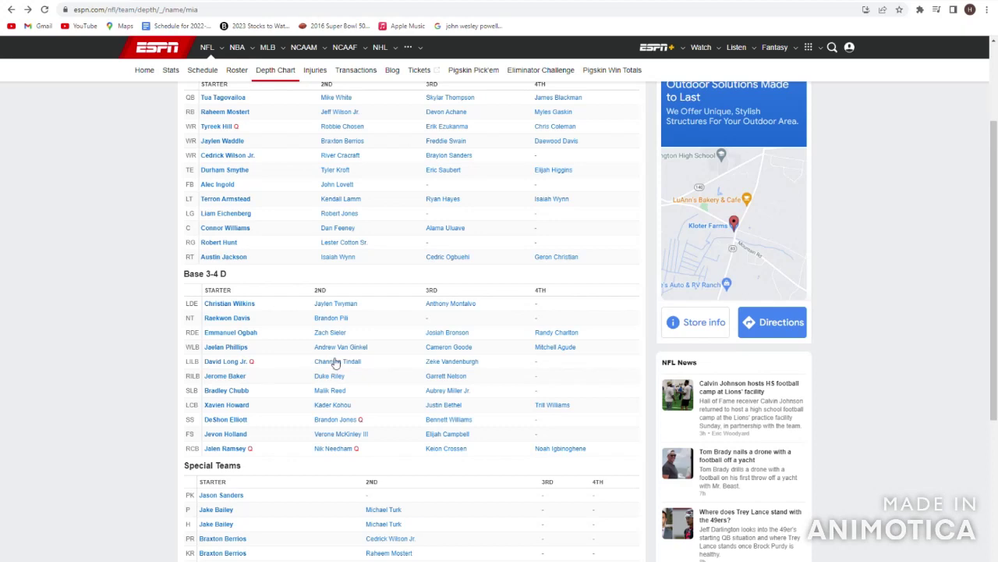
drag(287, 361, 234, 375)
click(285, 369)
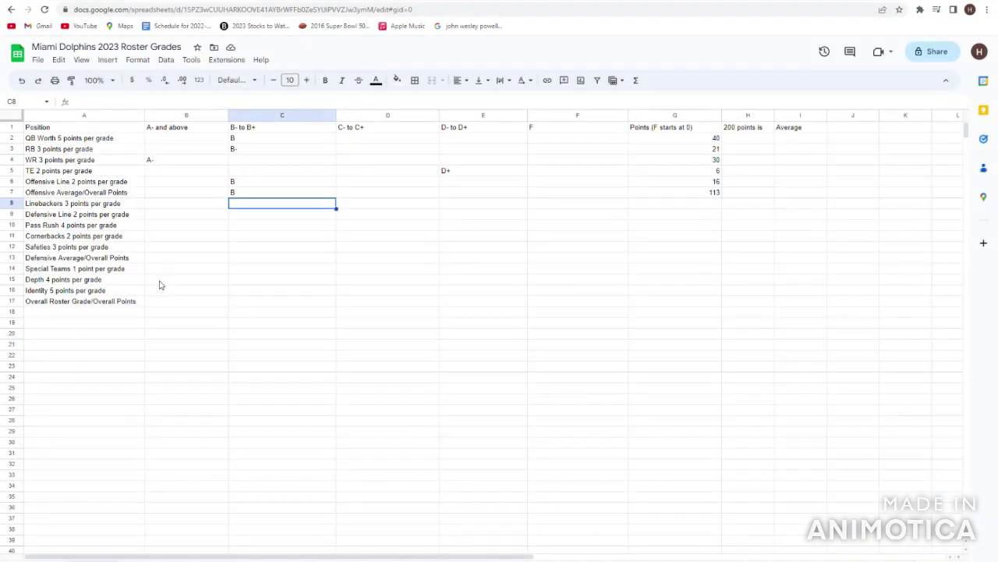
Step: Grade the linebackers B- in the B- to B+ column
text(B)
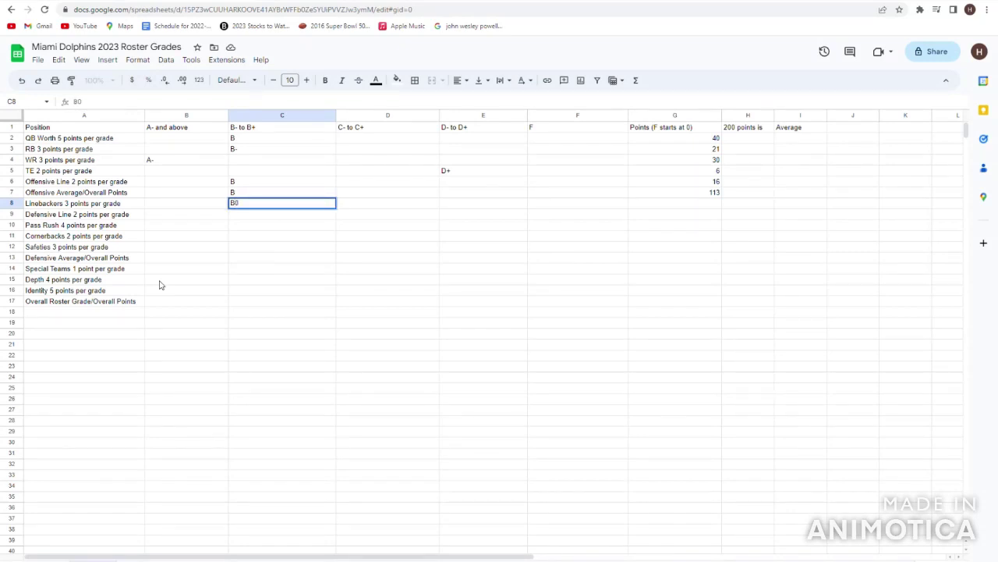
text(-)
key(Return)
key(Up)
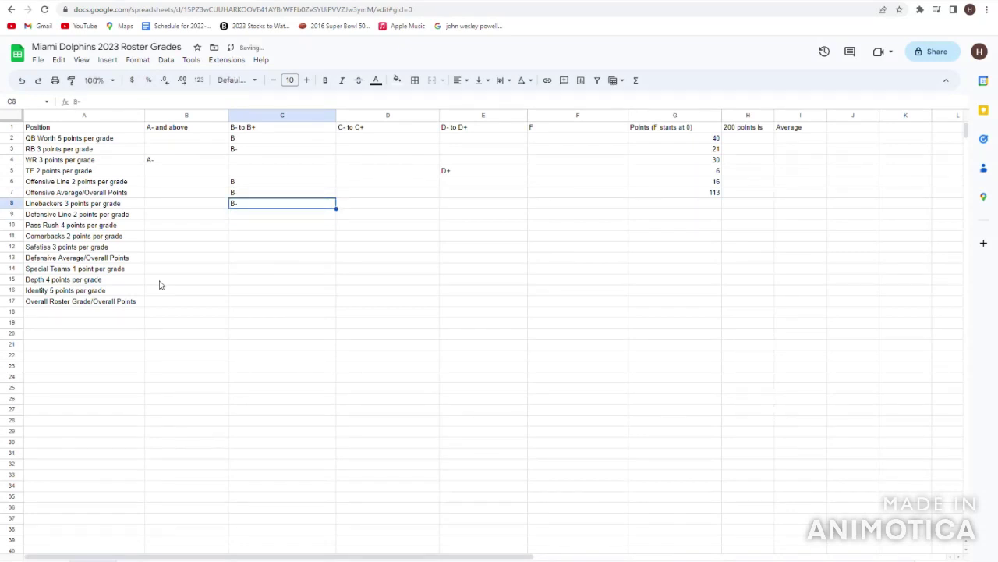
key(Right)
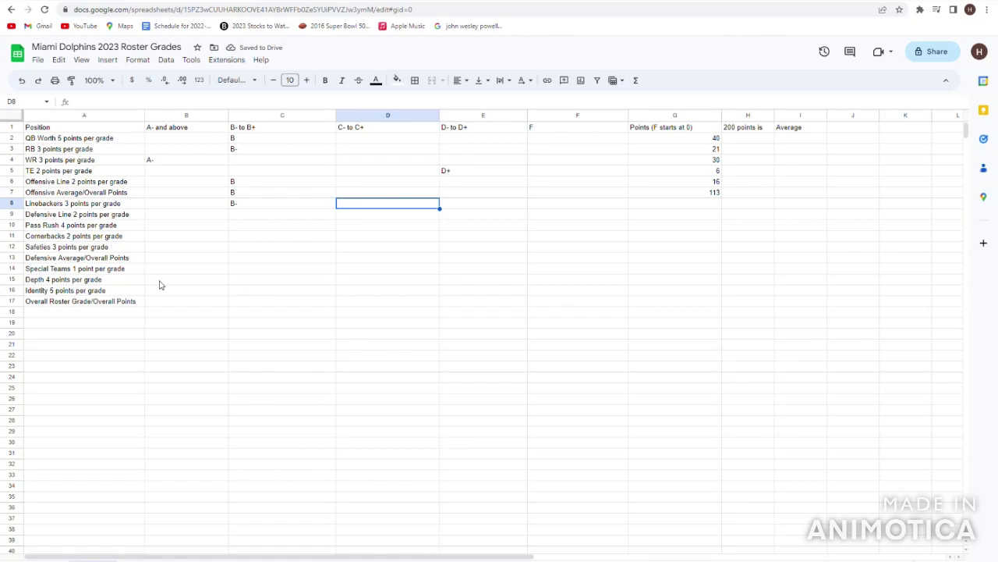
key(Left)
key(Left)
key(Left)
key(Right)
key(Right)
key(Right)
key(Right)
key(Right)
key(Right)
key(Left)
key(Left)
key(Left)
key(Left)
key(Left)
key(Left)
key(Right)
key(Right)
key(Right)
key(Right)
key(Right)
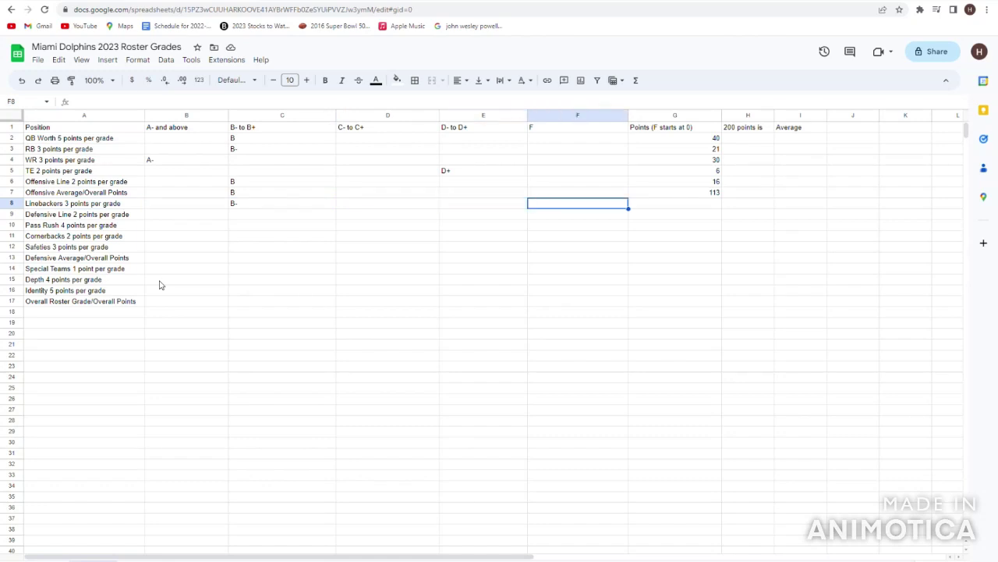
key(Left)
key(Left)
key(Left)
key(Left)
key(Right)
key(Right)
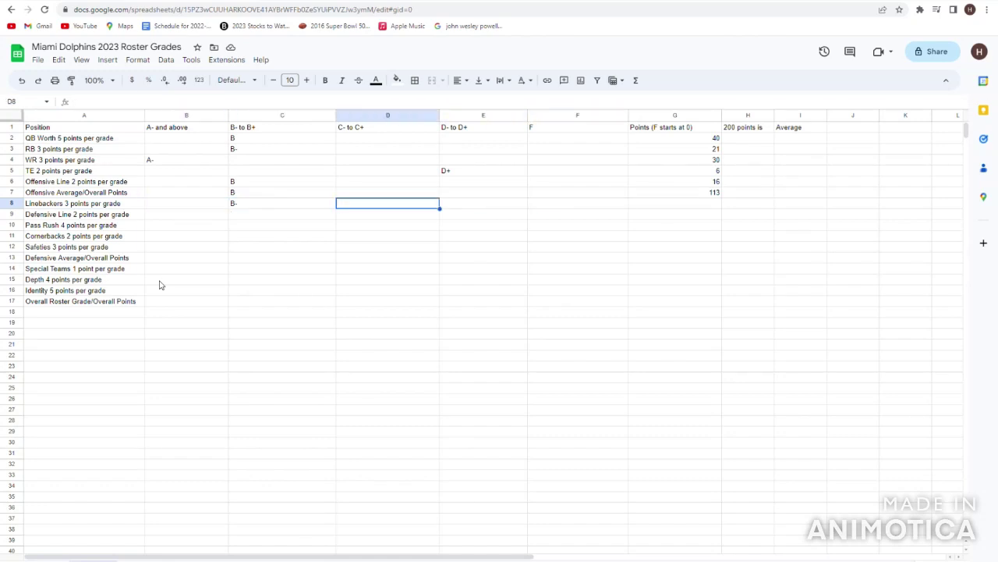
key(Left)
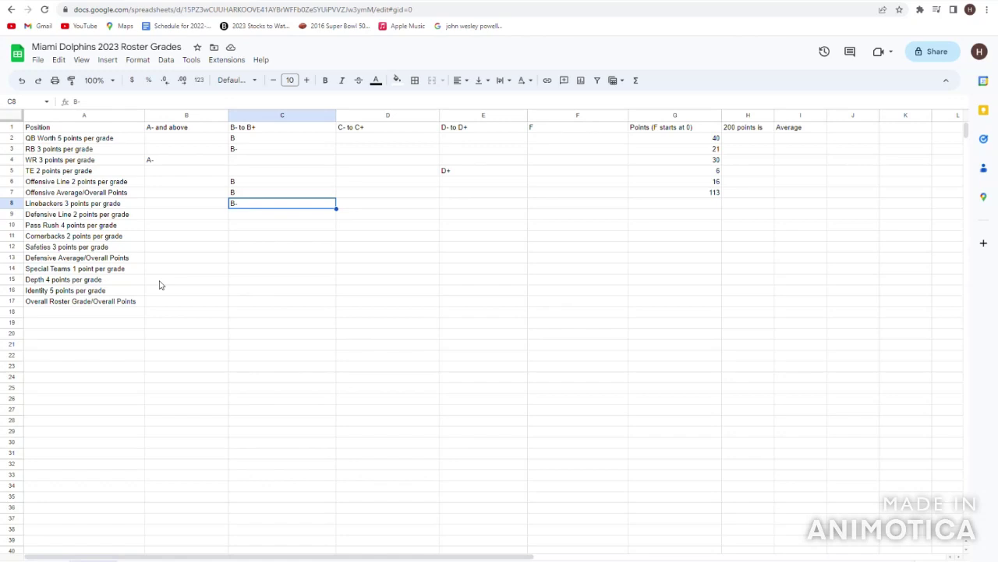
Step: Enter 21 points for the linebackers in the Points column and go to the Defensive Line label in the row below
key(Right)
key(Right)
key(Left)
key(Right)
key(Right)
key(Right)
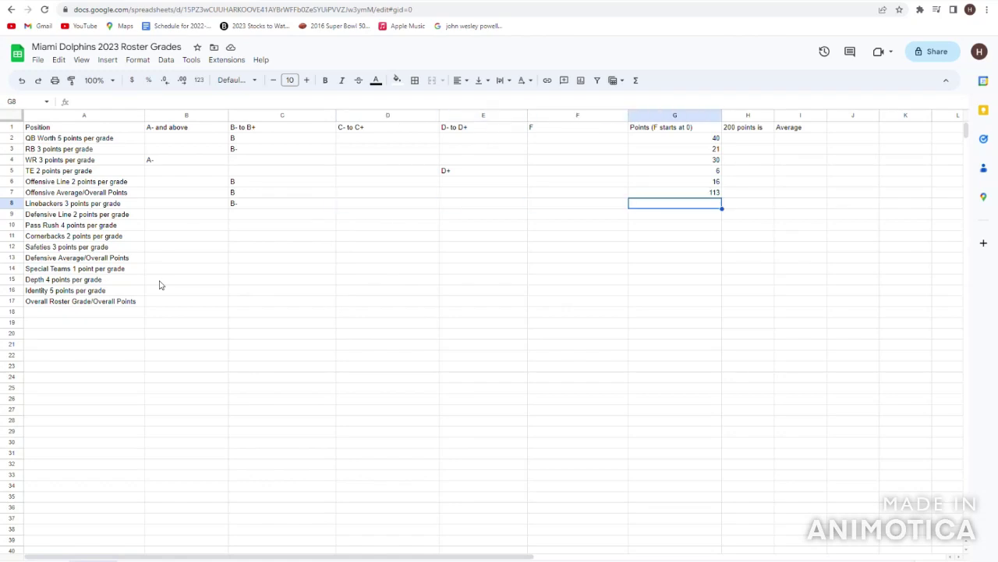
text(21)
key(Return)
key(Left)
key(Left)
key(Left)
key(Left)
key(Left)
key(Left)
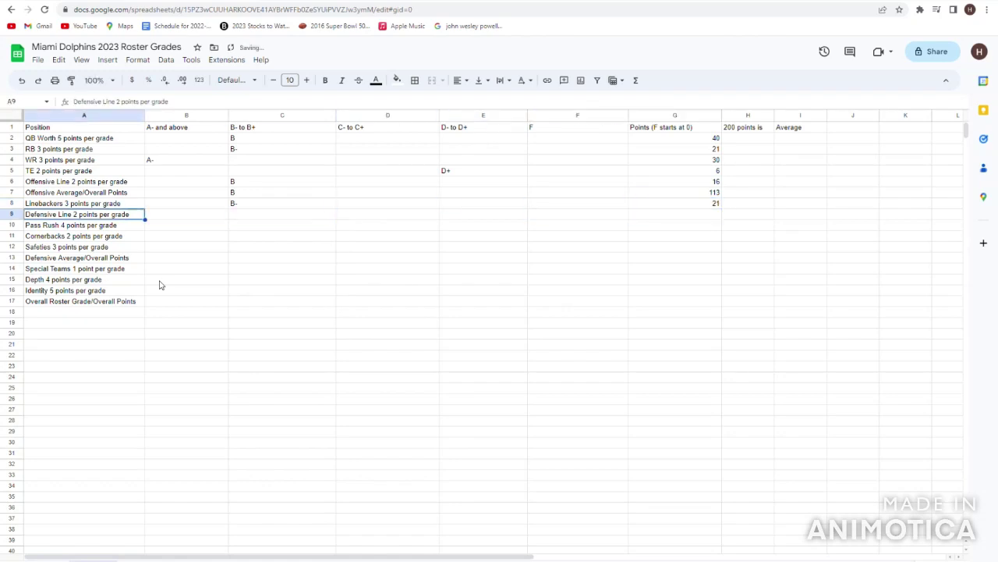
Step: Switch to the ESPN depth chart, examine Zach Sieler's 2022 and season-by-season defensive stats, and return to the chart
key(Right)
key(Right)
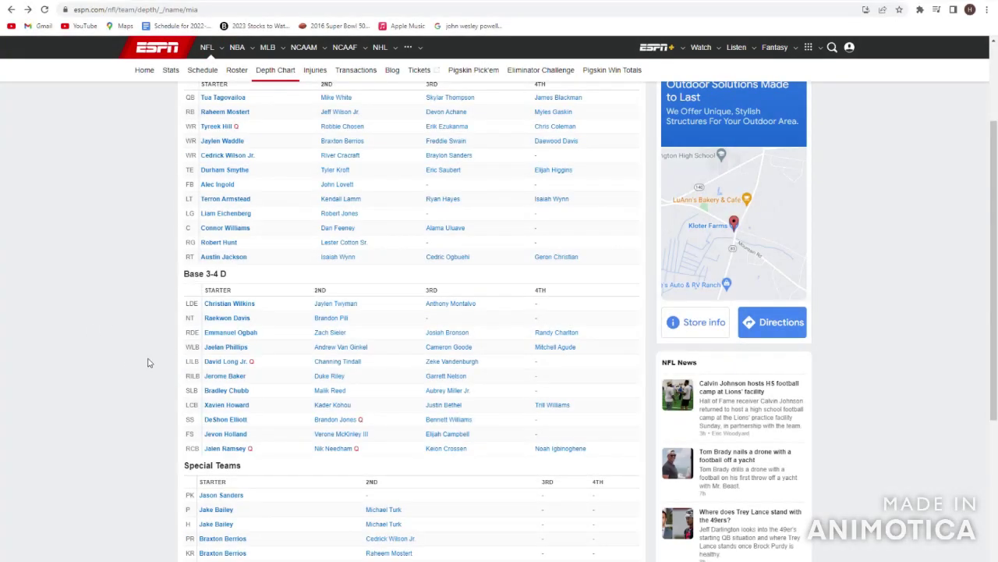
click(341, 339)
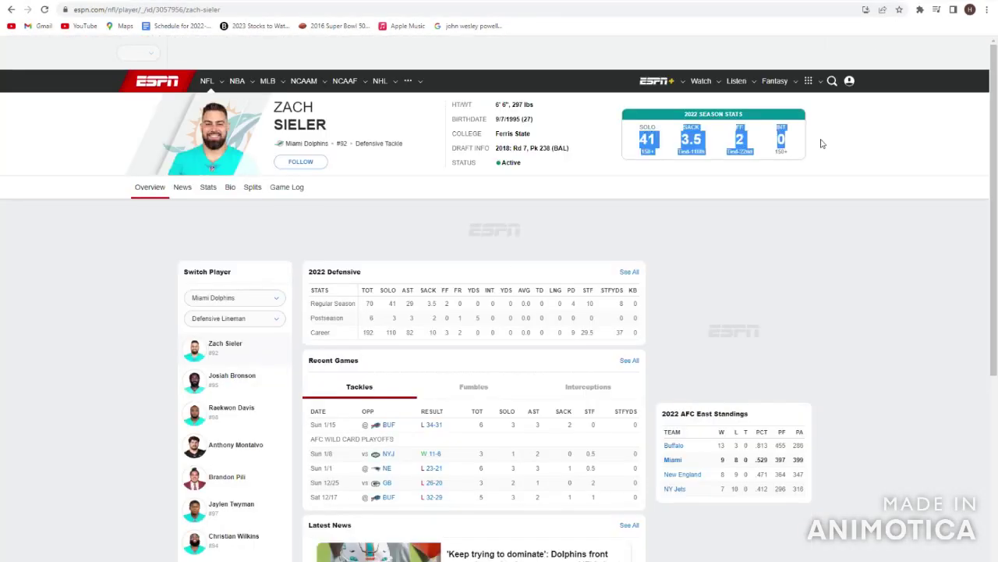
click(629, 349)
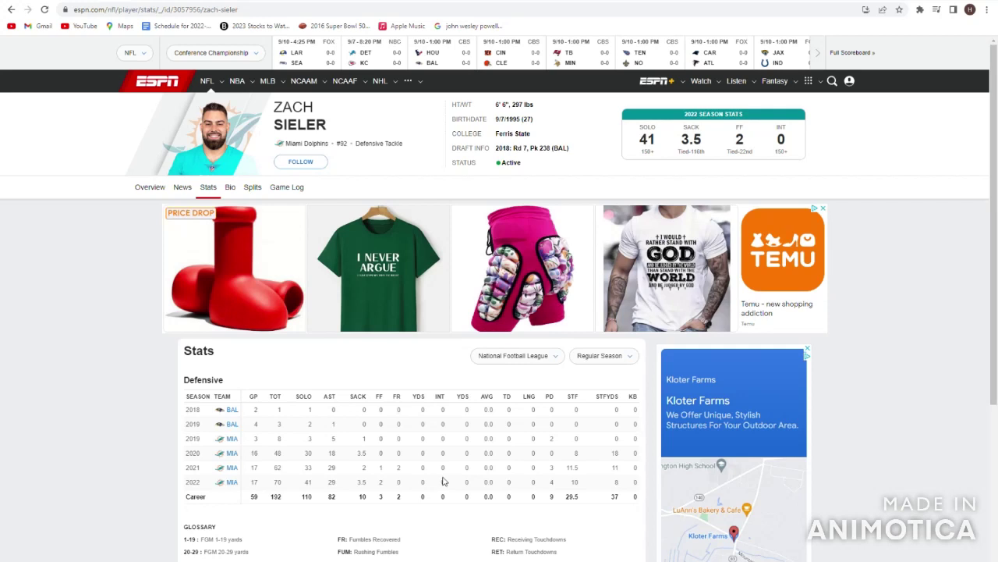
drag(436, 471, 248, 469)
click(315, 487)
click(248, 469)
click(12, 9)
click(12, 8)
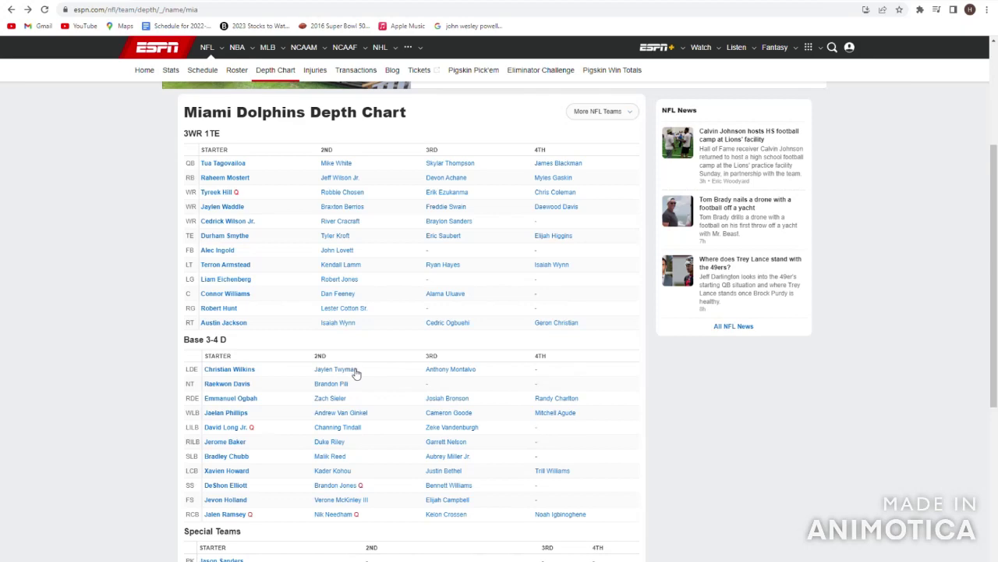
Step: View Jaylen Twyman's player profile, check his draft and college details, and return to the depth chart
click(353, 371)
drag(550, 149, 496, 119)
click(495, 132)
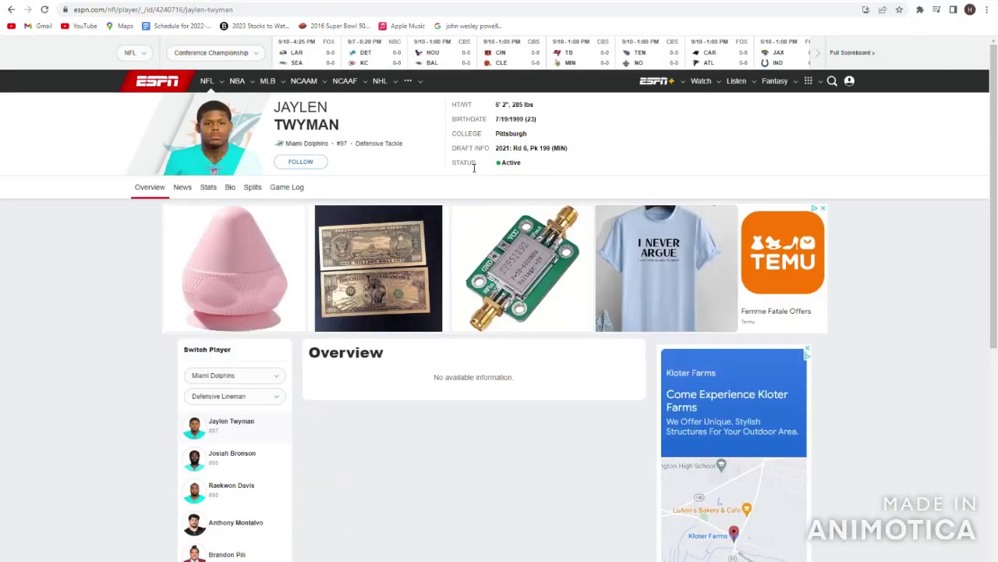
click(11, 10)
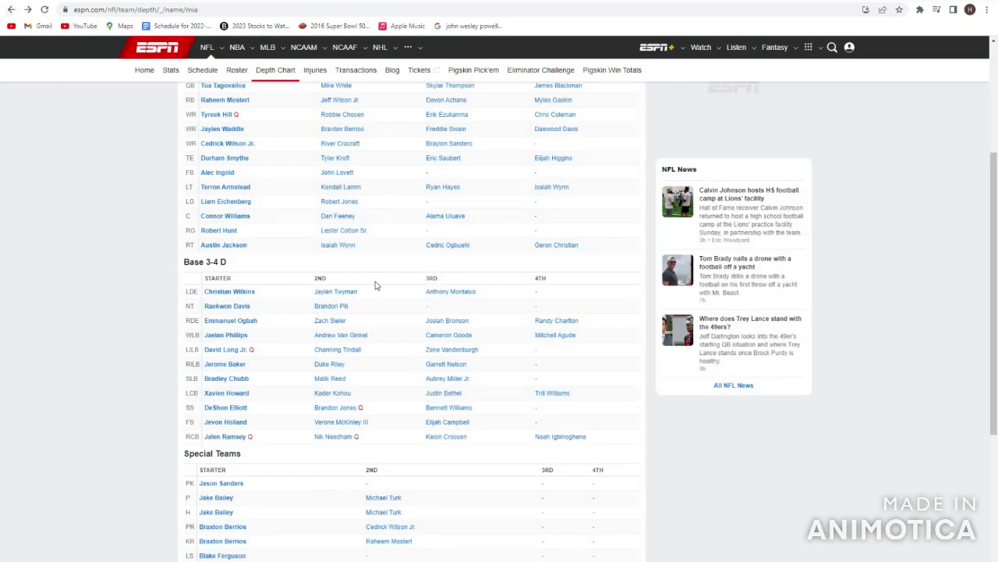
Step: View backup nose tackle Brandon Pili's player profile and return to the depth chart
click(341, 309)
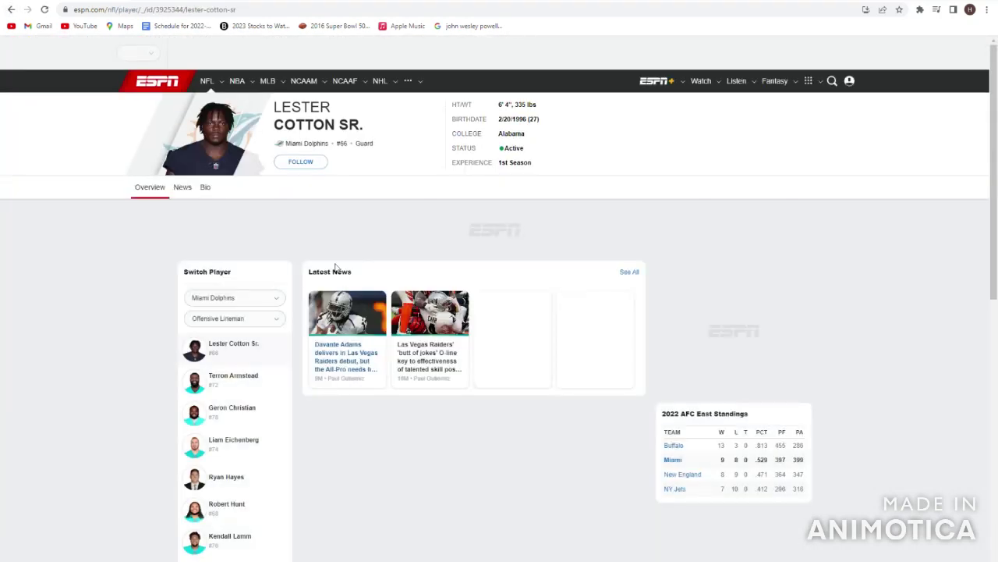
click(11, 9)
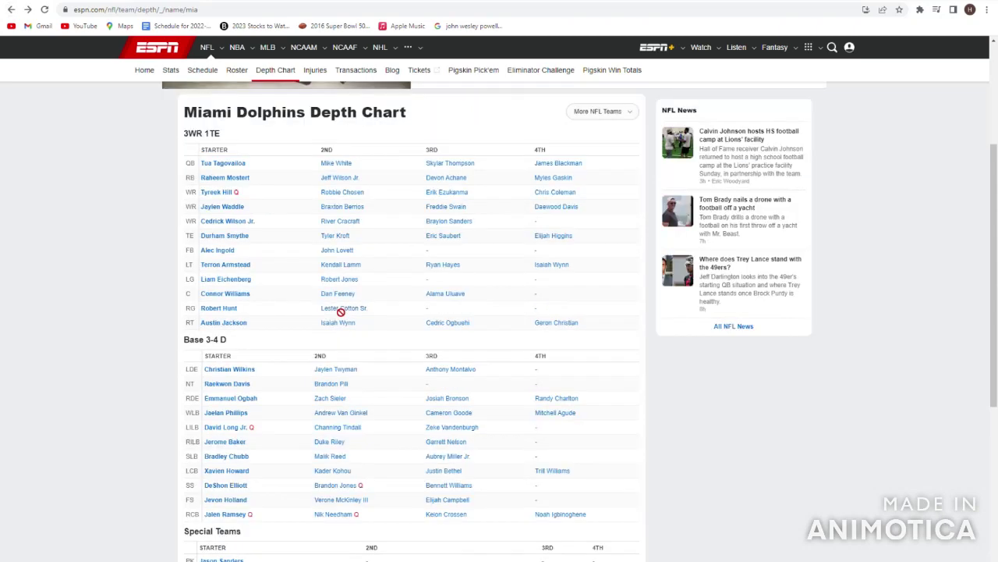
click(341, 383)
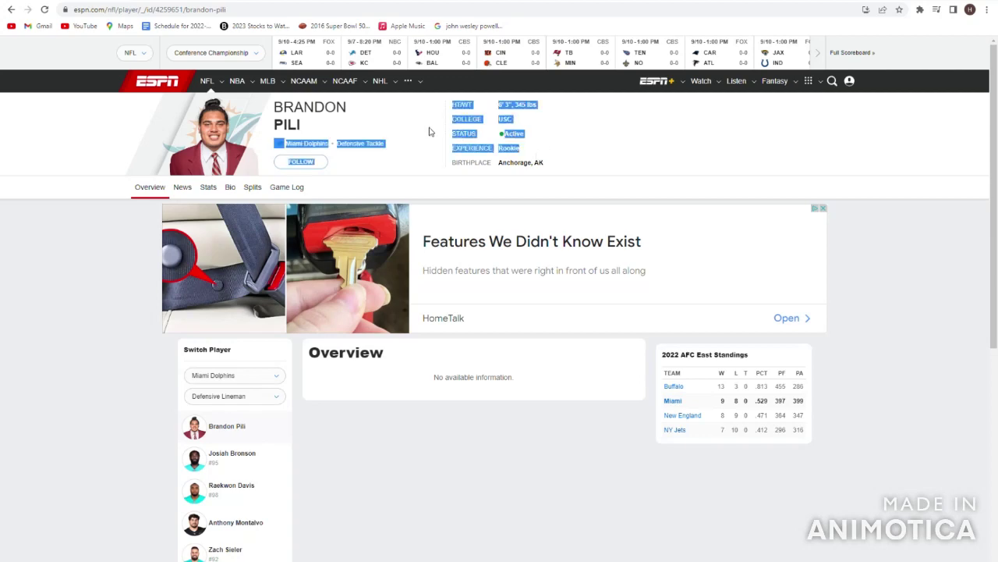
click(11, 10)
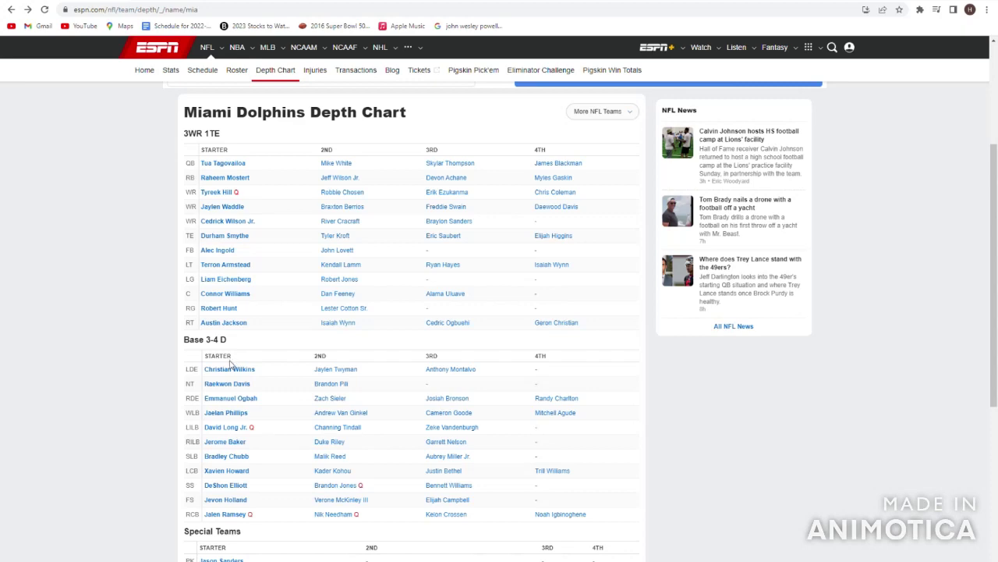
Step: Examine Raekwon Davis's 2022 season stats on his player profile and return to the depth chart
click(228, 384)
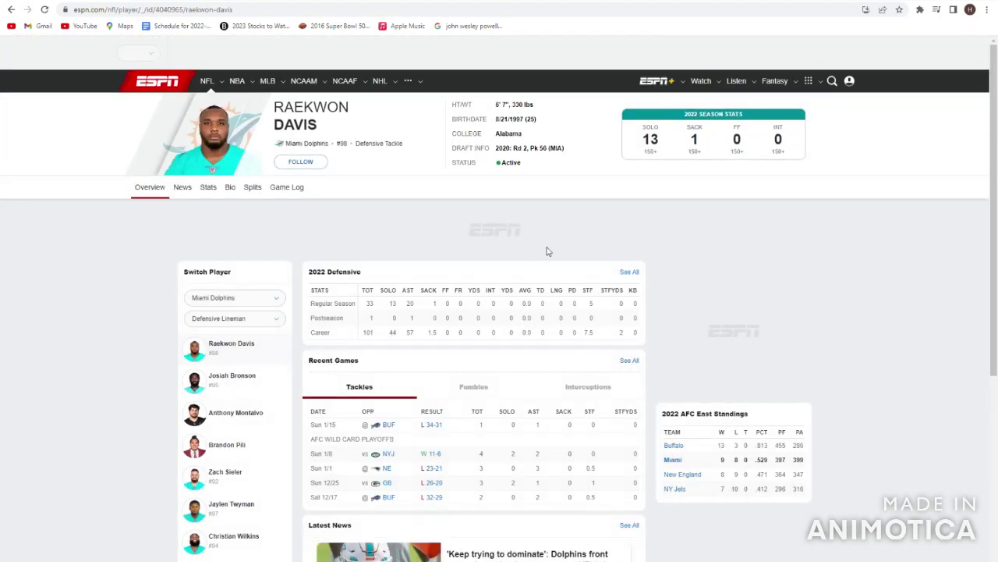
drag(605, 139, 791, 160)
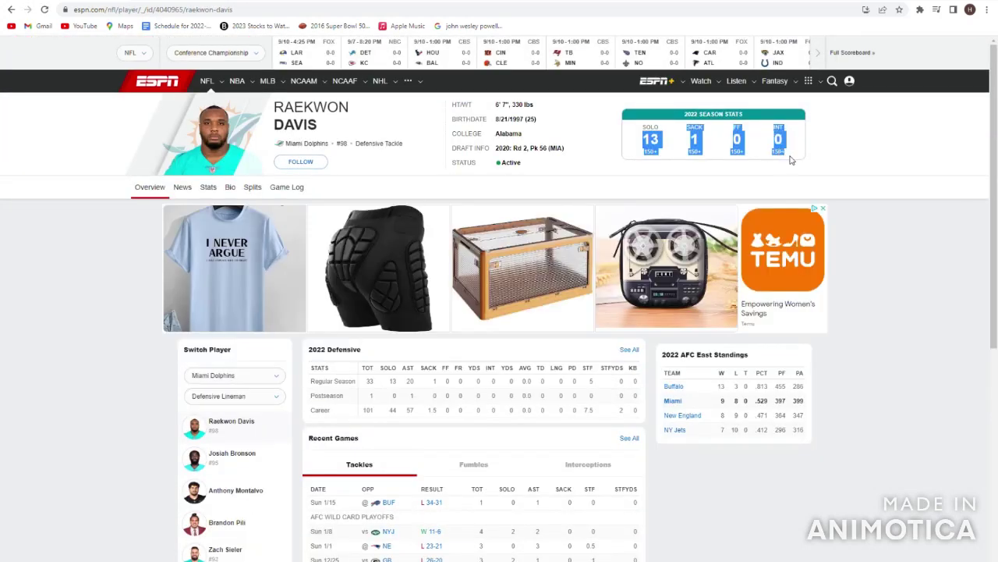
click(792, 160)
click(10, 10)
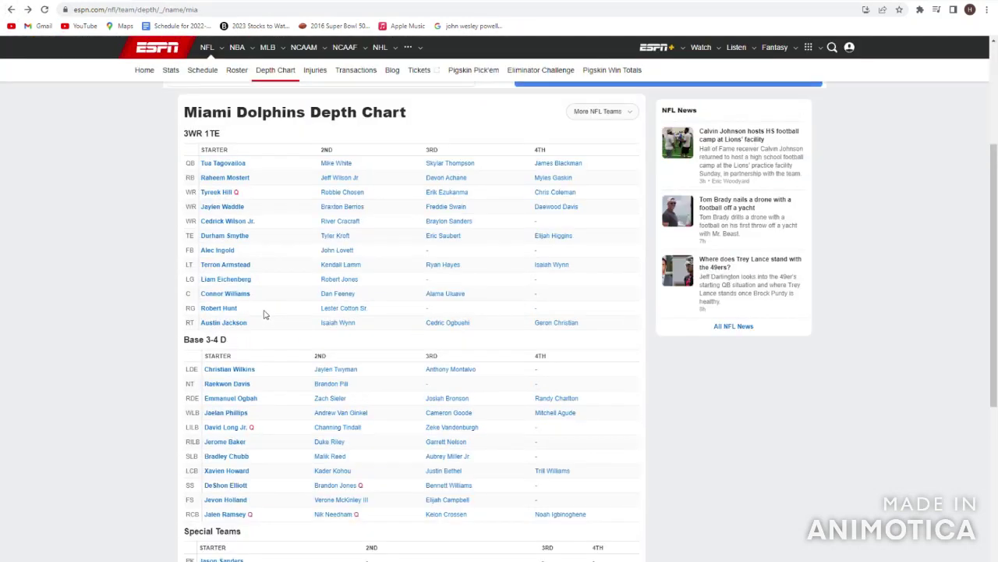
Step: Examine Christian Wilkins's 2022 season stats on his player profile and return to the depth chart
scroll(316, 316, down, 2)
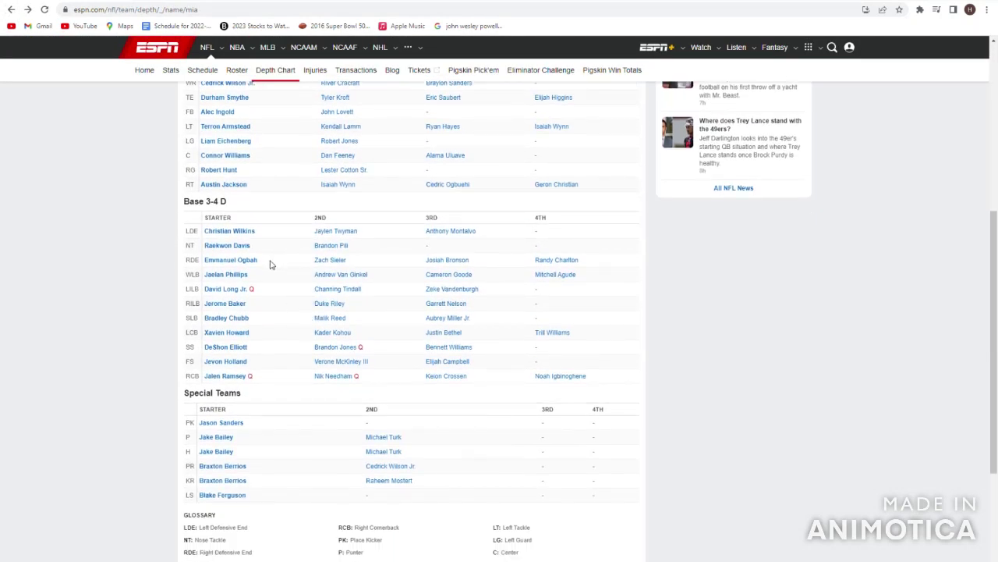
click(251, 232)
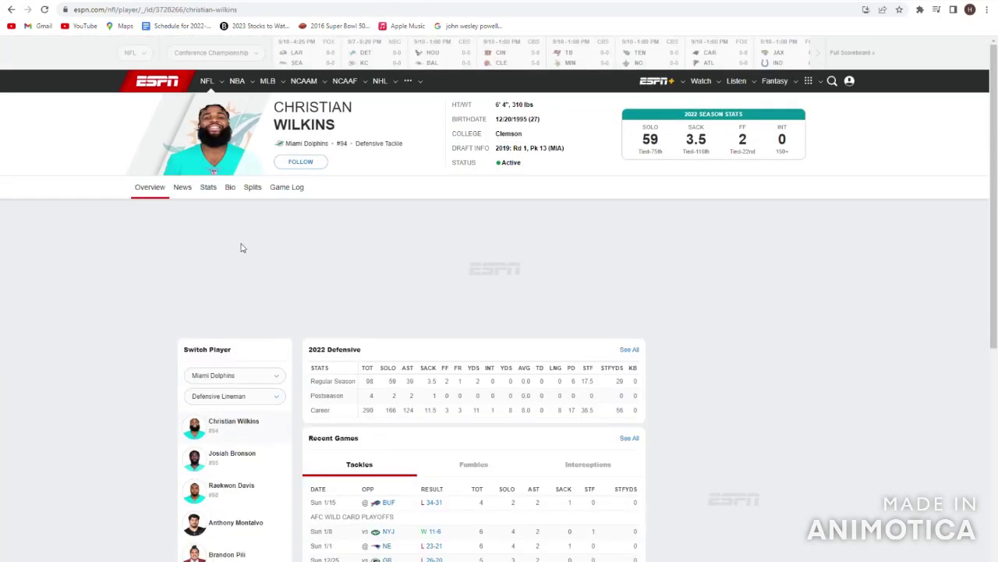
drag(404, 145, 54, 314)
click(54, 313)
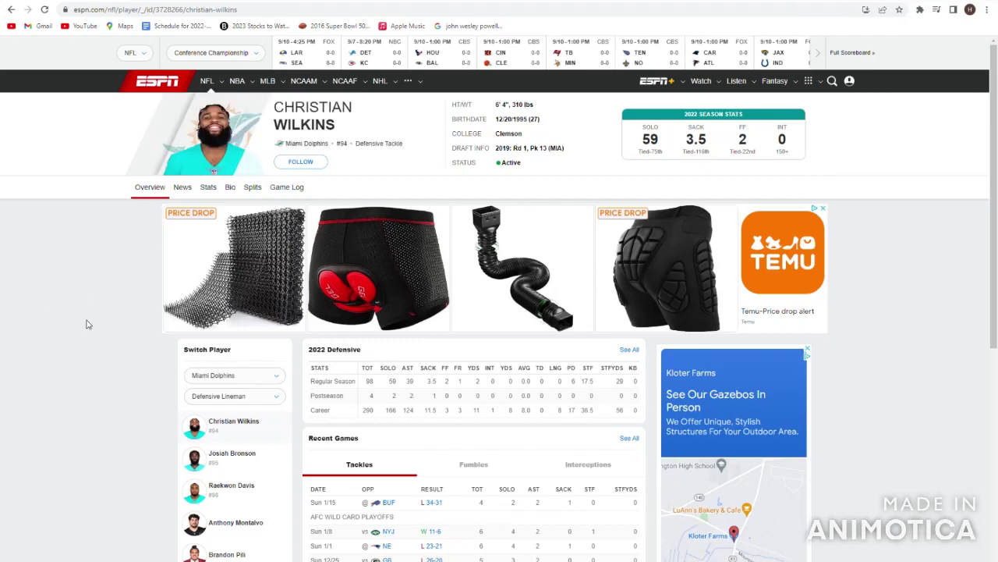
click(7, 11)
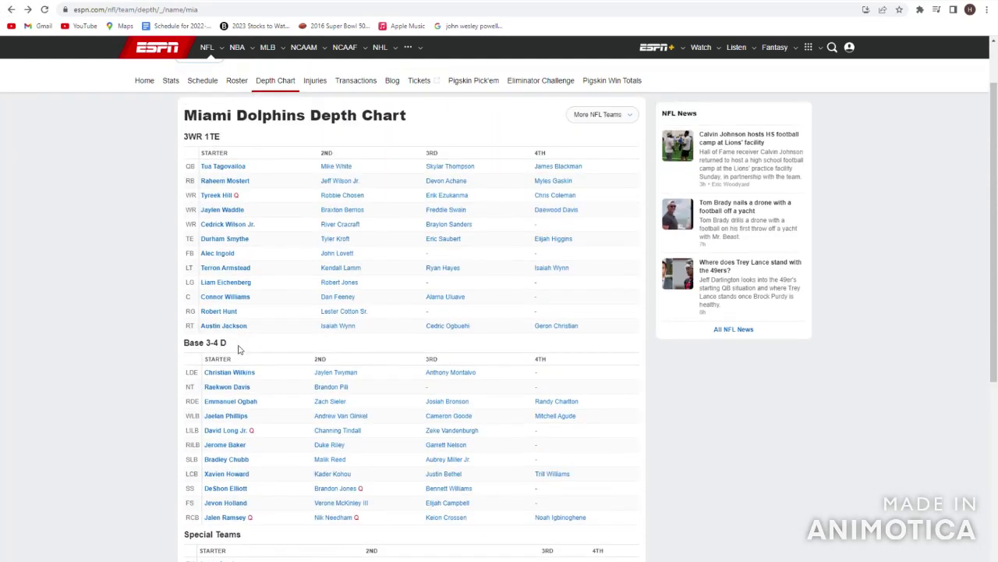
Step: Highlight Christian Wilkins's starter entry in the Base 3-4 D depth chart while reviewing the defensive line
mouse_move(278, 386)
mouse_down()
mouse_move(188, 364)
mouse_move(284, 374)
mouse_up()
click(188, 364)
click(284, 375)
drag(303, 375, 205, 360)
click(278, 372)
drag(257, 374, 206, 361)
click(262, 371)
Step: Examine Emmanuel Ogbah's season-by-season career stats, and return to the depth chart to review the defensive line entries
click(252, 402)
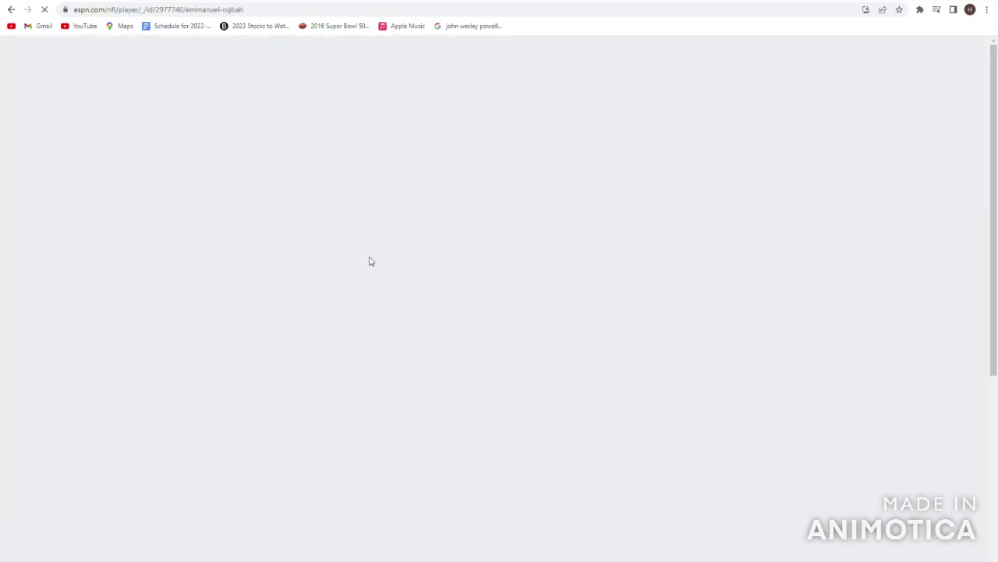
click(629, 273)
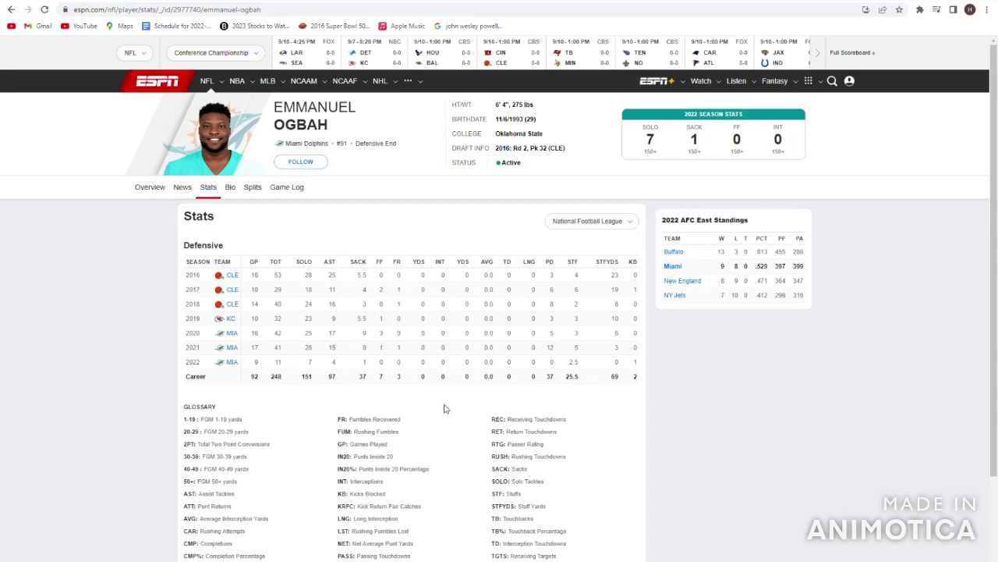
click(11, 10)
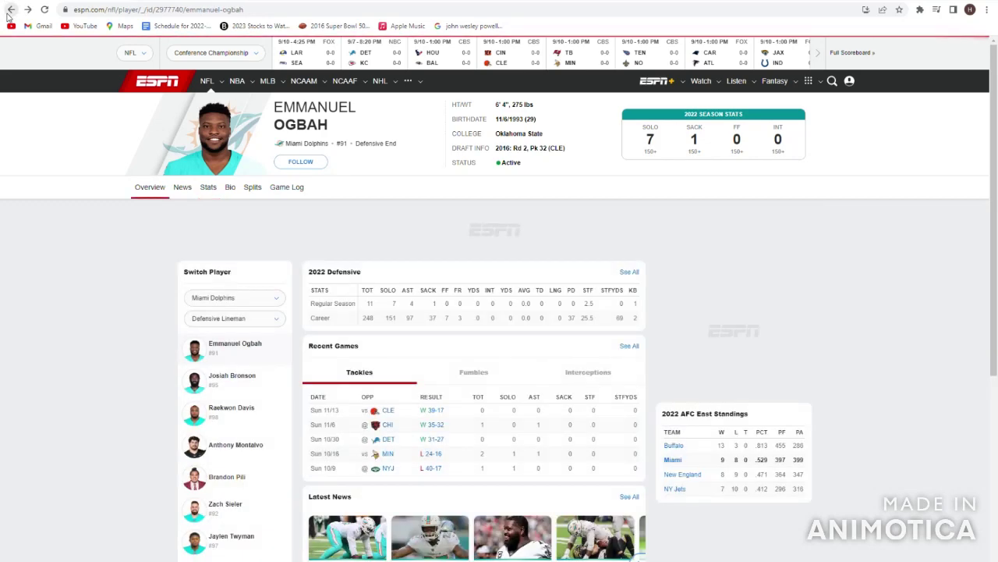
click(11, 9)
scroll(306, 361, down, 2)
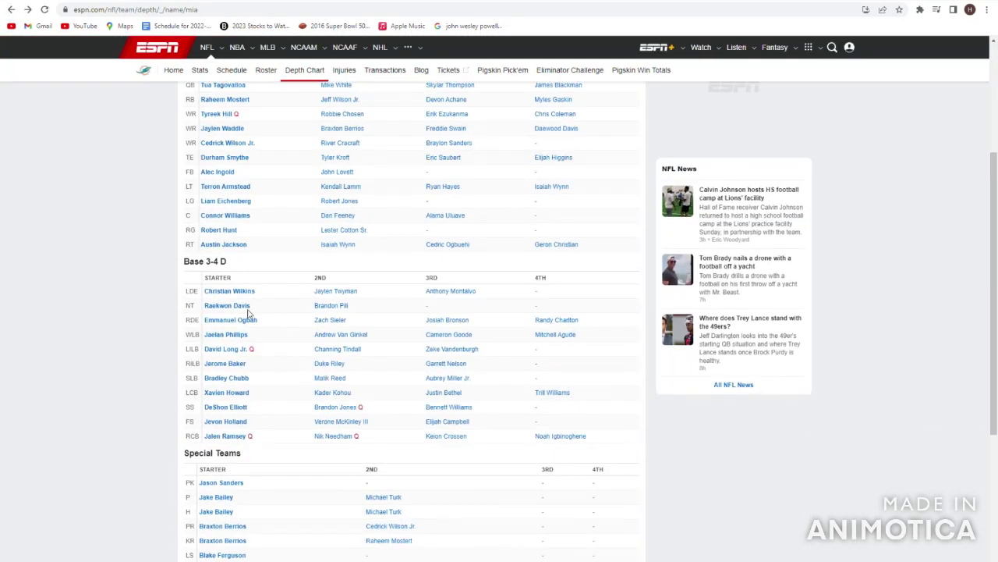
scroll(307, 355, down, 2)
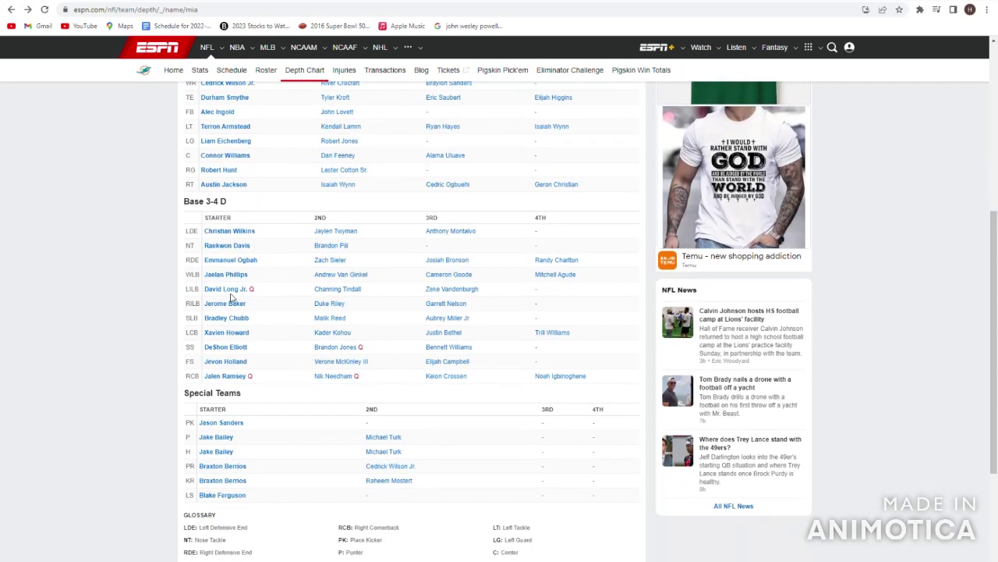
mouse_move(258, 260)
mouse_down()
mouse_move(204, 231)
mouse_move(233, 261)
mouse_move(273, 266)
mouse_up()
scroll(273, 267, up, 2)
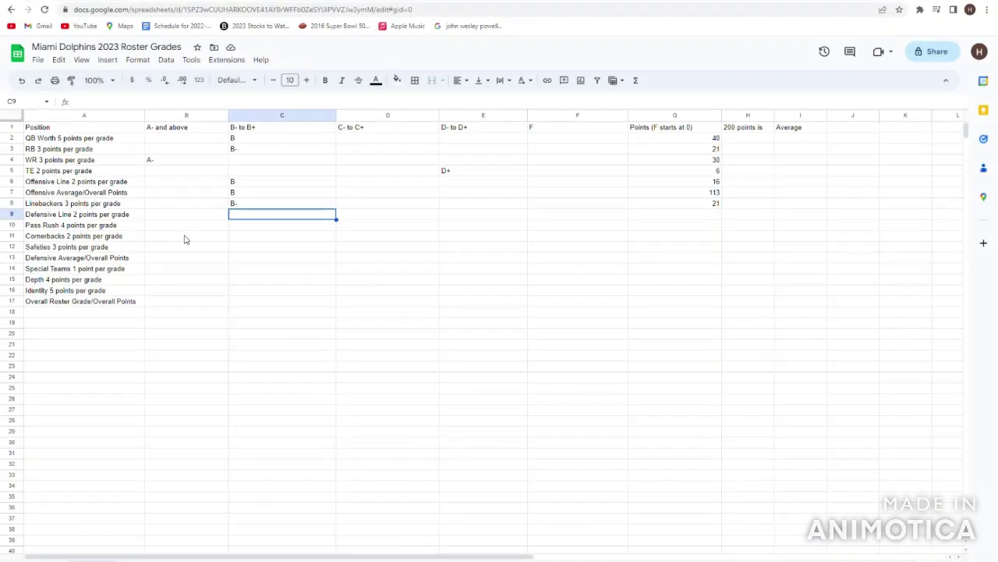
Step: In the roster grades spreadsheet, enter A- as the Defensive Line grade under A- and above
key(Left)
key(Right)
key(Left)
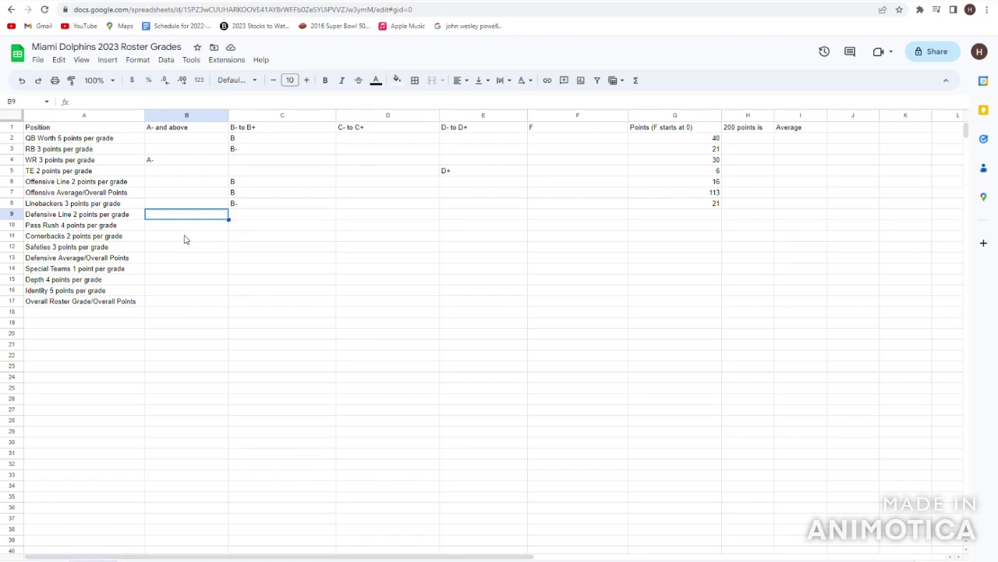
key(Right)
text(B)
key(Left)
text(A)
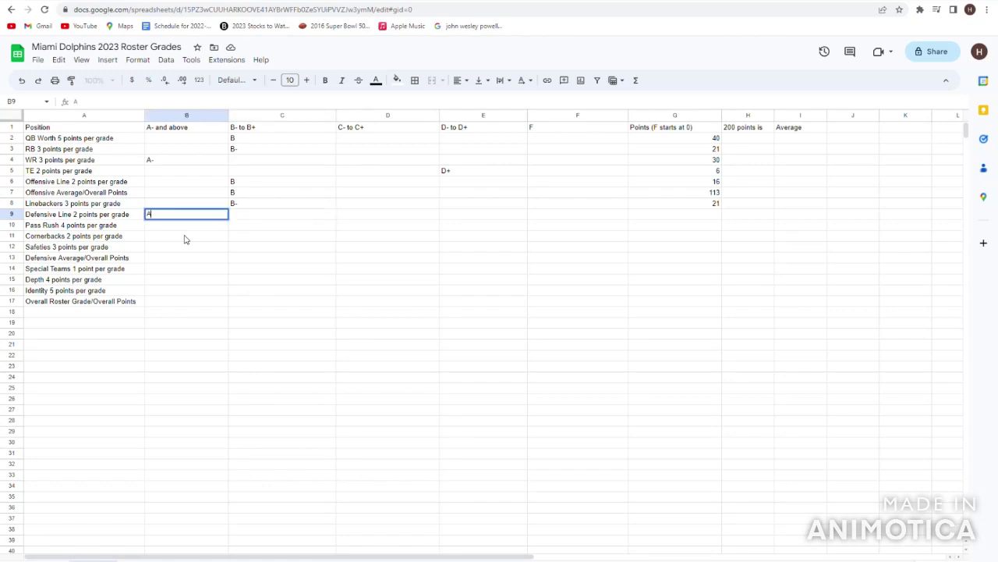
text(-)
key(Left)
key(Right)
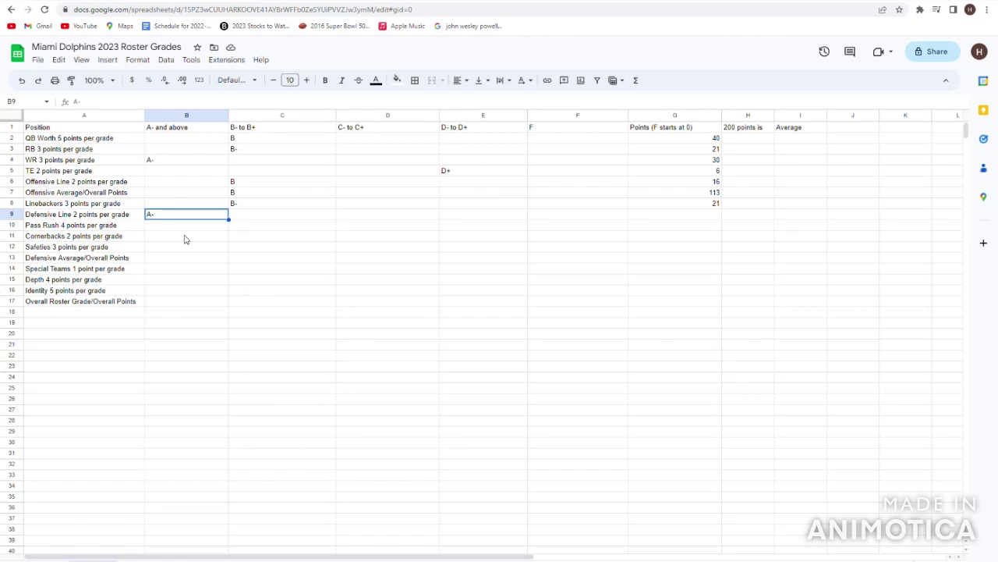
key(Left)
key(Right)
key(Right)
key(Right)
key(Right)
key(Right)
key(Right)
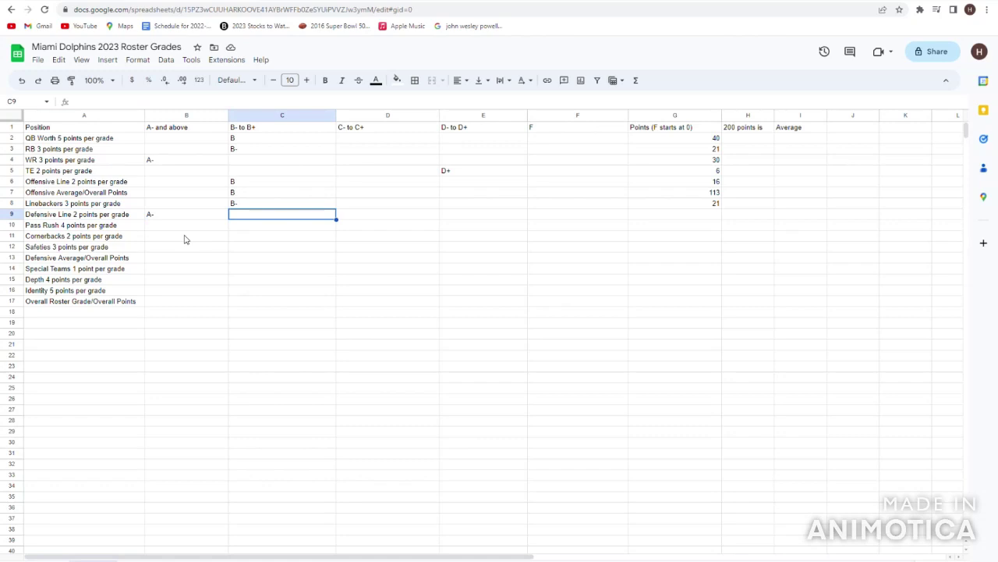
key(Left)
key(Left)
key(Home)
key(Right)
key(Right)
key(Right)
key(Right)
key(Right)
key(Right)
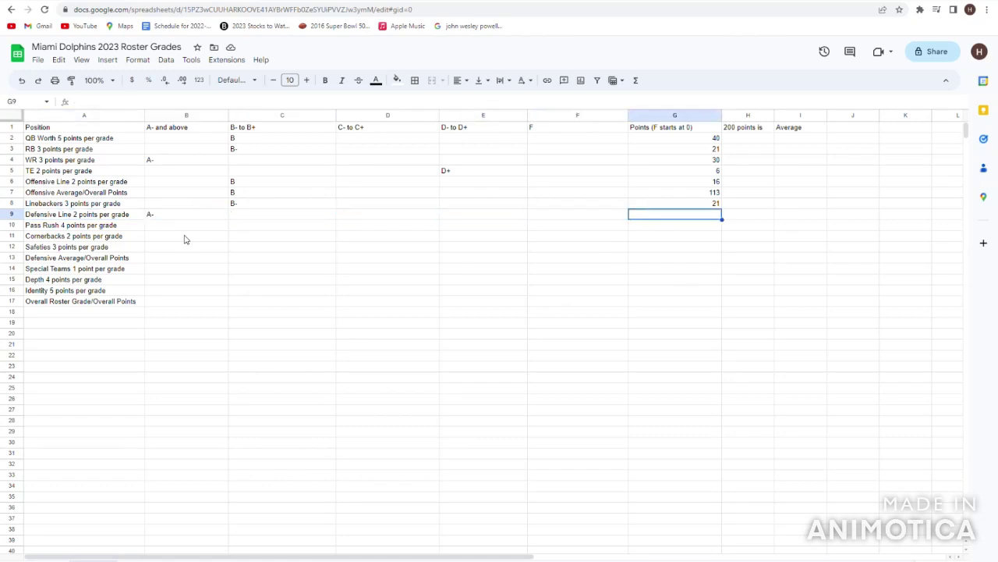
key(Left)
key(Home)
key(Right)
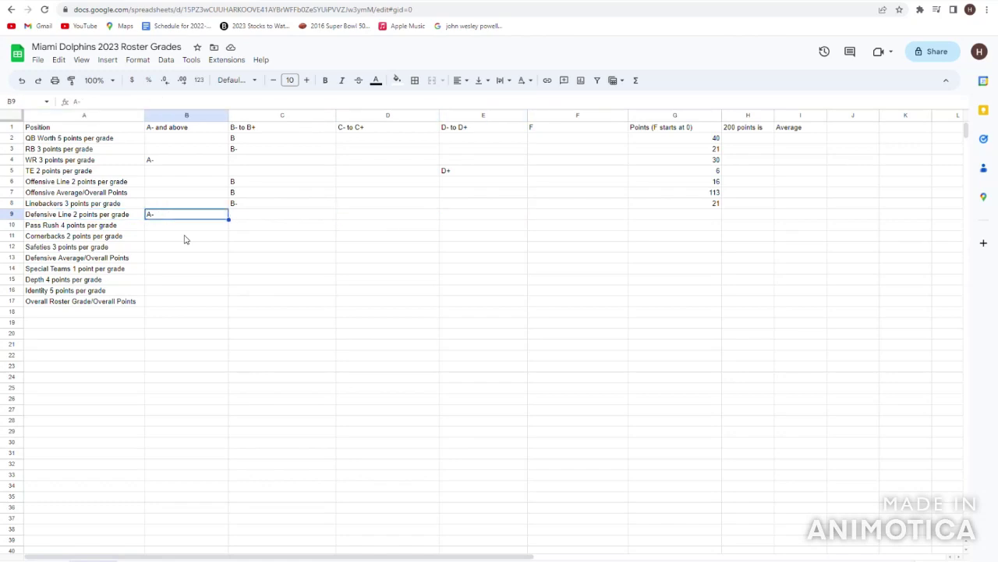
key(Right)
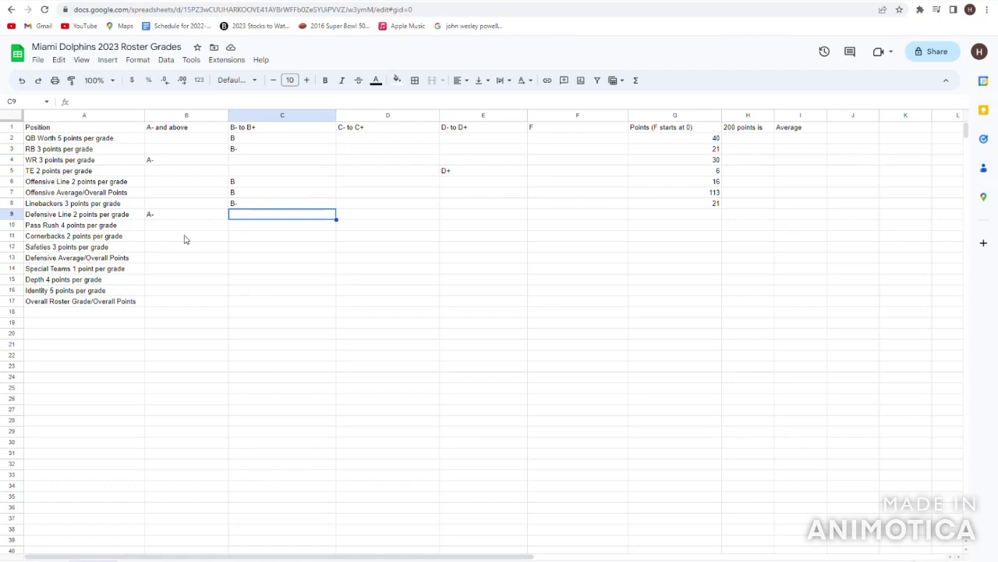
key(Left)
key(Left)
key(Right)
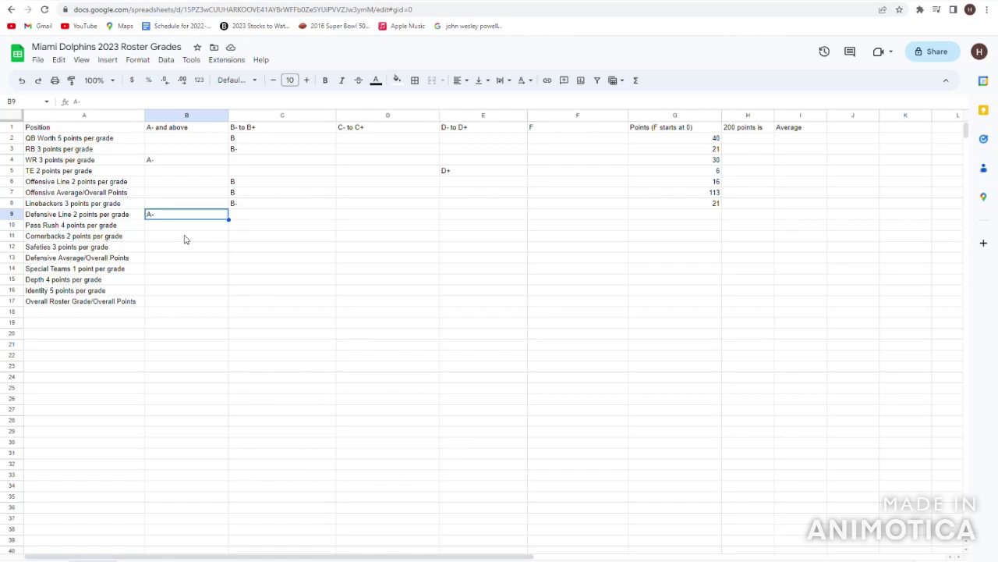
key(Left)
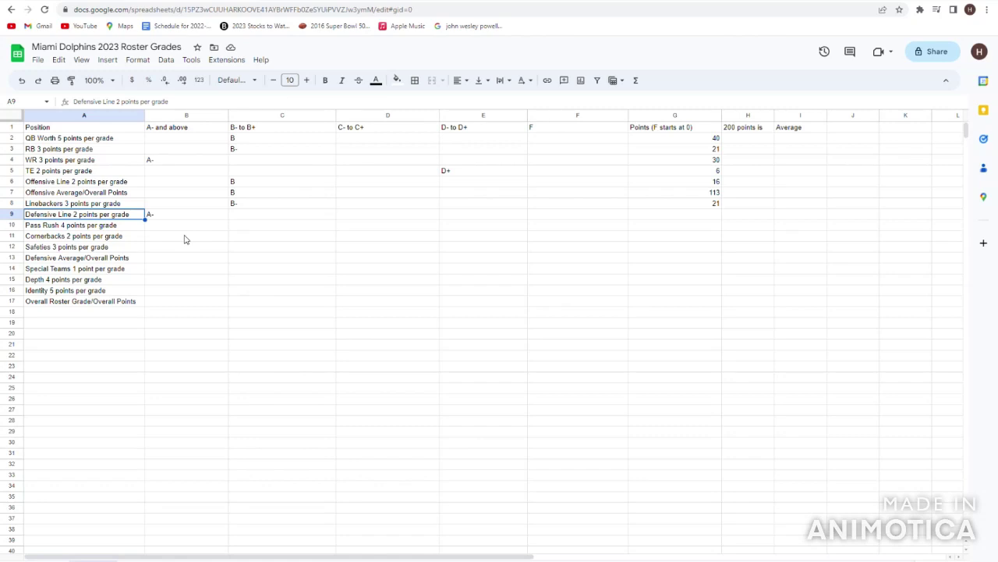
Step: Enter 20 points for the Defensive Line row in the Points column
key(Right)
key(Right)
key(Right)
key(Right)
key(Right)
key(Right)
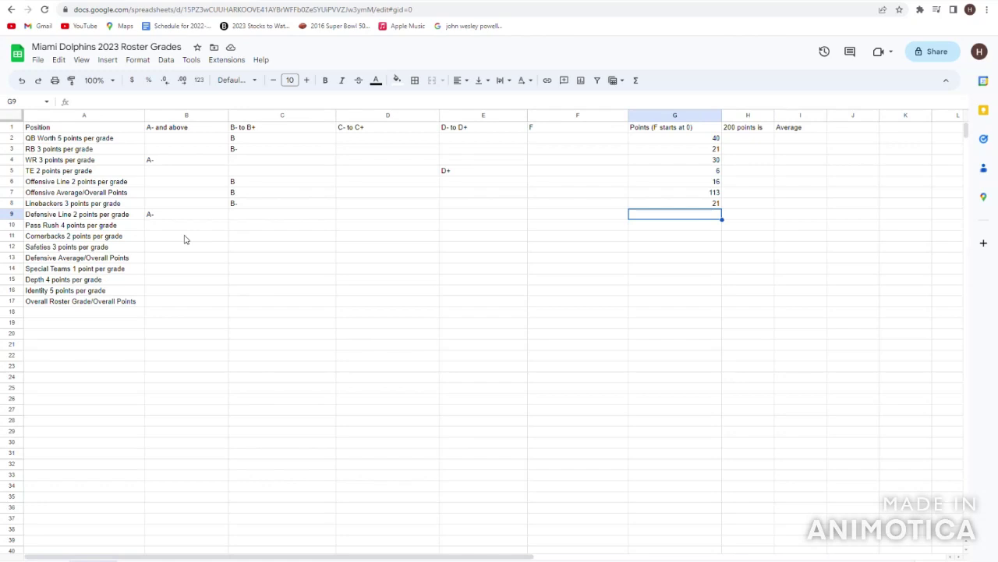
key(Left)
key(Left)
key(Left)
key(Right)
key(Left)
key(Left)
key(Right)
key(Right)
key(Right)
key(Right)
text(20)
key(Return)
key(Left)
key(Left)
key(Left)
key(Left)
key(Left)
key(Left)
key(Right)
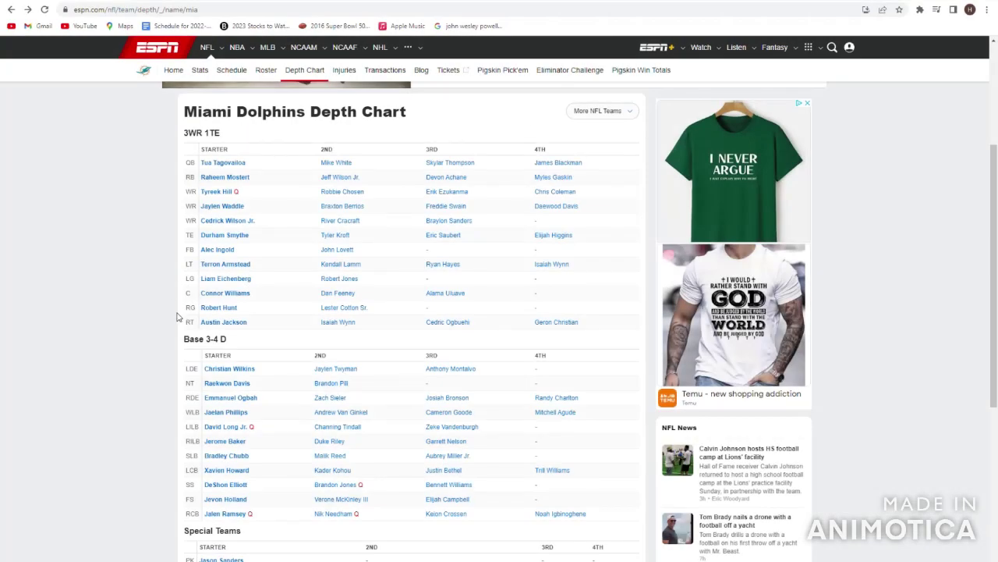
Step: From the ESPN Dolphins depth chart, examine Bradley Chubb's season-by-season defensive stats and draft details, and return to the depth chart
scroll(178, 316, down, 2)
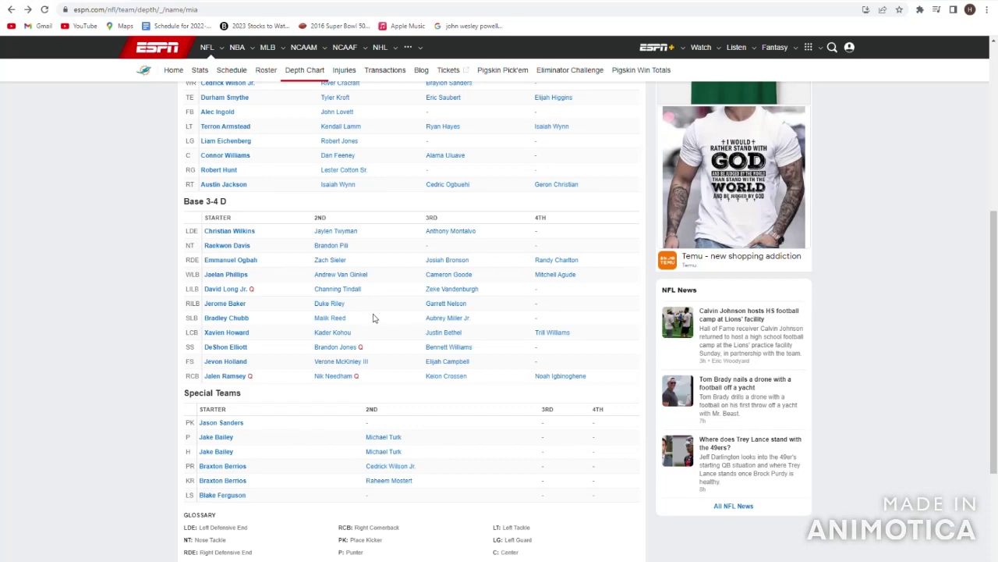
click(238, 320)
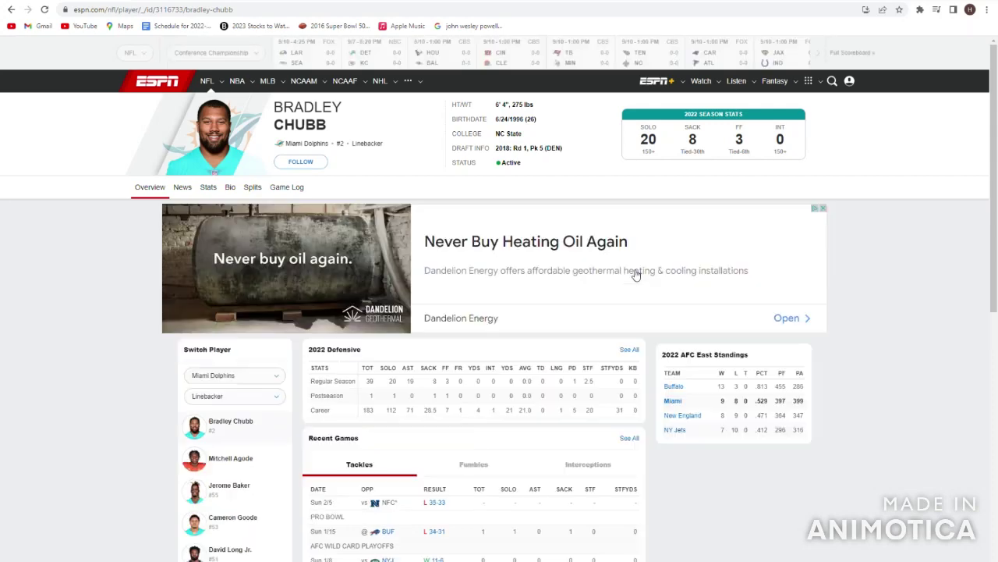
click(628, 350)
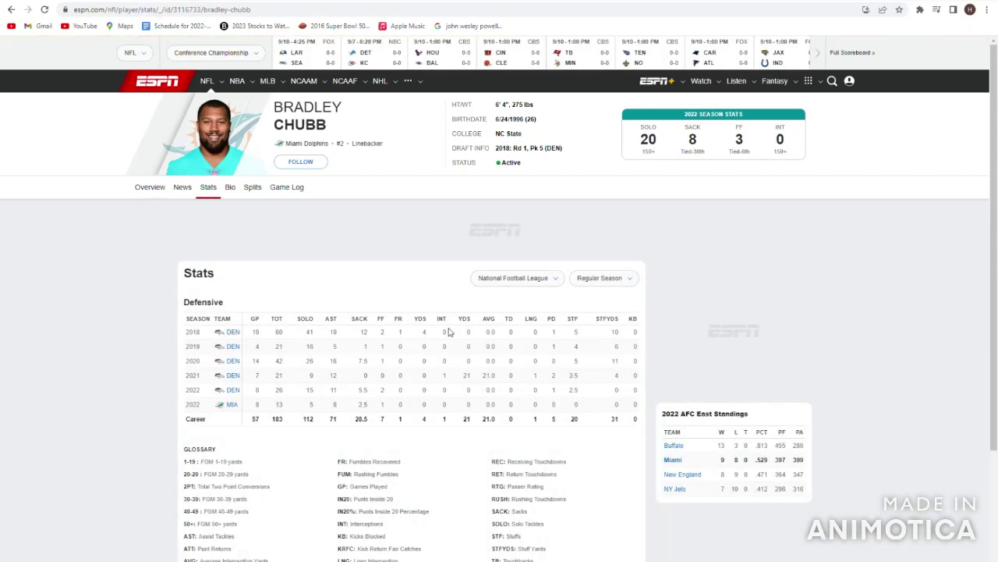
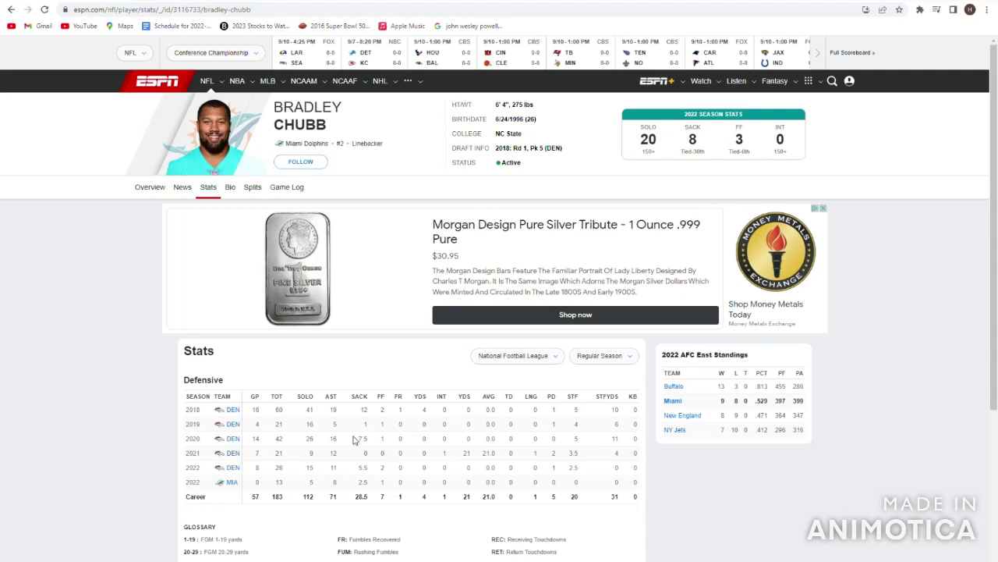
drag(394, 467, 319, 482)
click(310, 459)
drag(366, 128, 204, 167)
click(1, 319)
drag(632, 166, 497, 134)
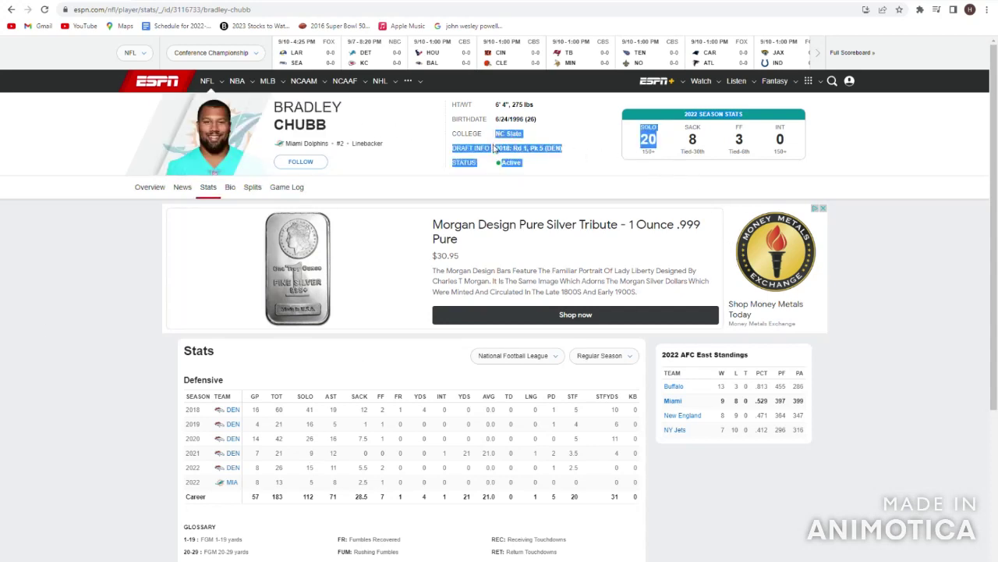
click(494, 154)
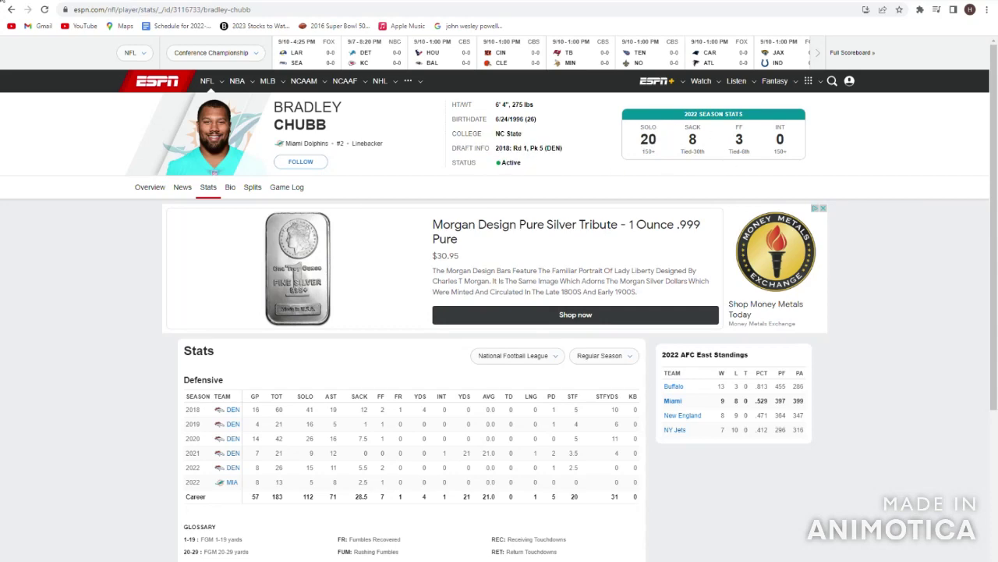
click(10, 8)
click(9, 9)
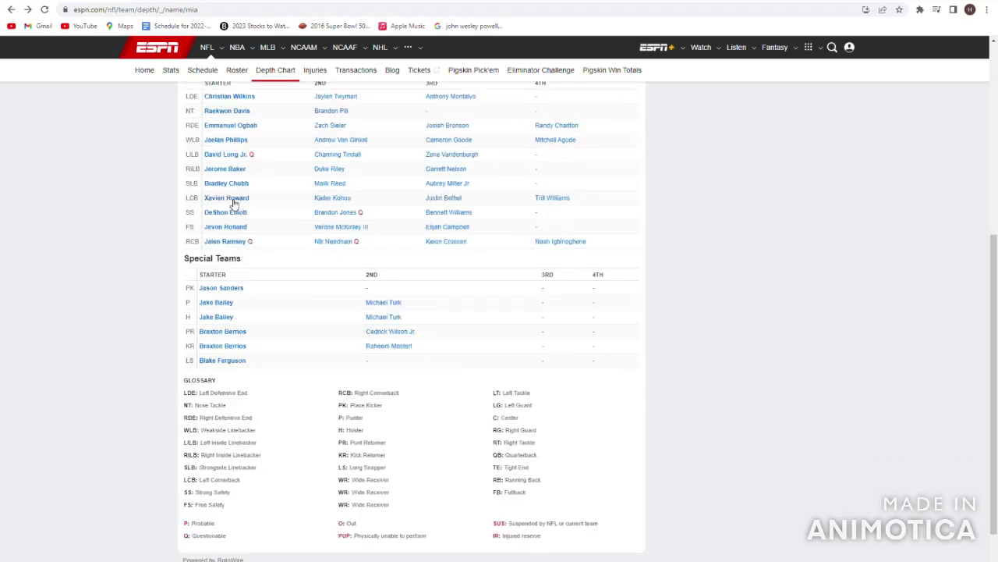
Step: Examine Jaelan Phillips's season-by-season defensive stats, including sacks, and return to the depth chart
click(233, 198)
key(alt+Left)
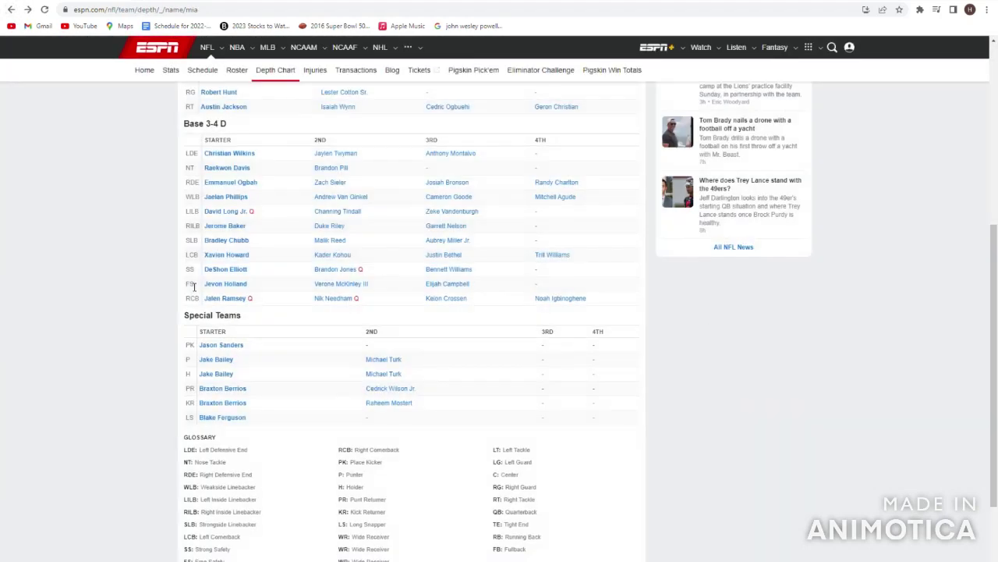
click(237, 211)
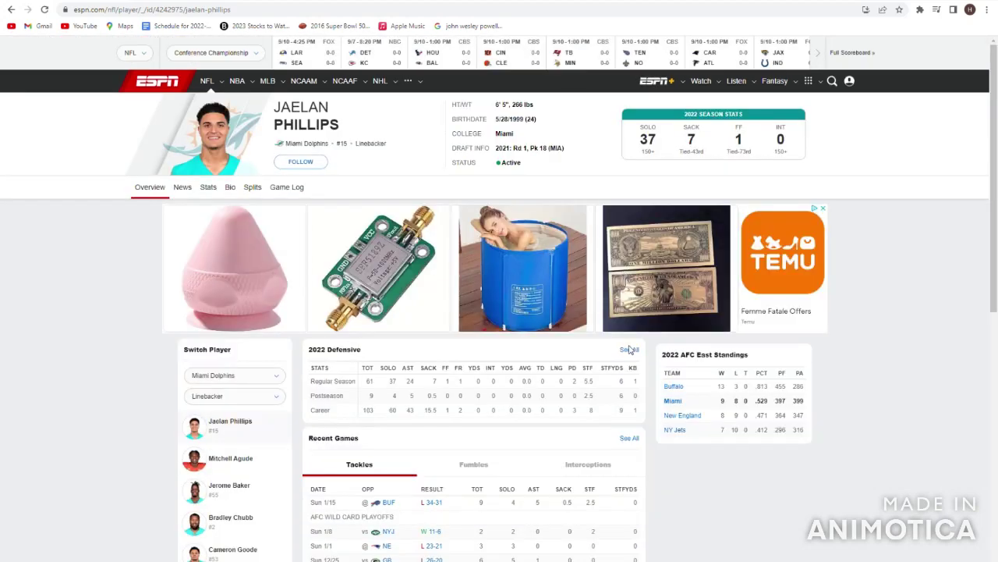
click(630, 349)
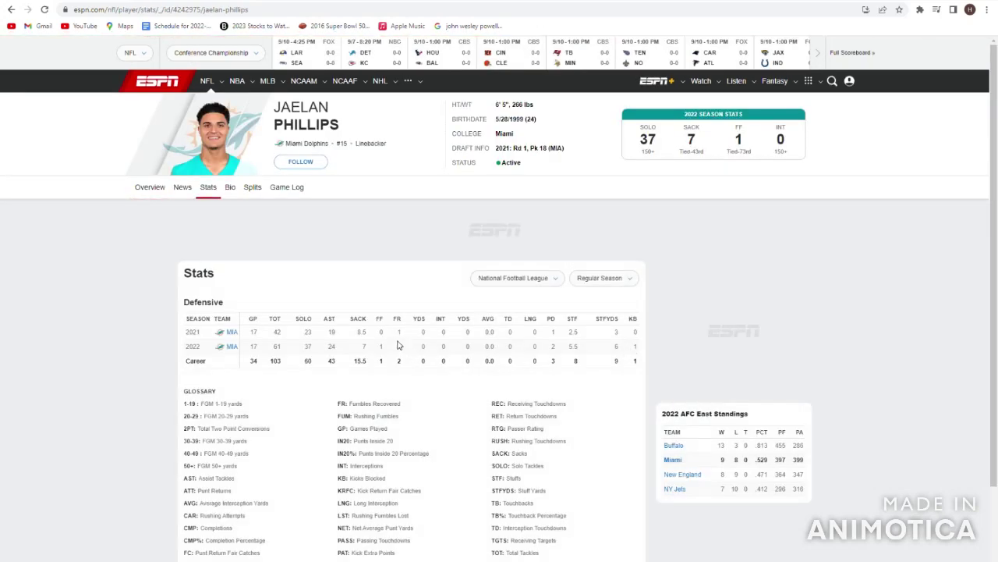
drag(302, 290, 397, 293)
click(417, 301)
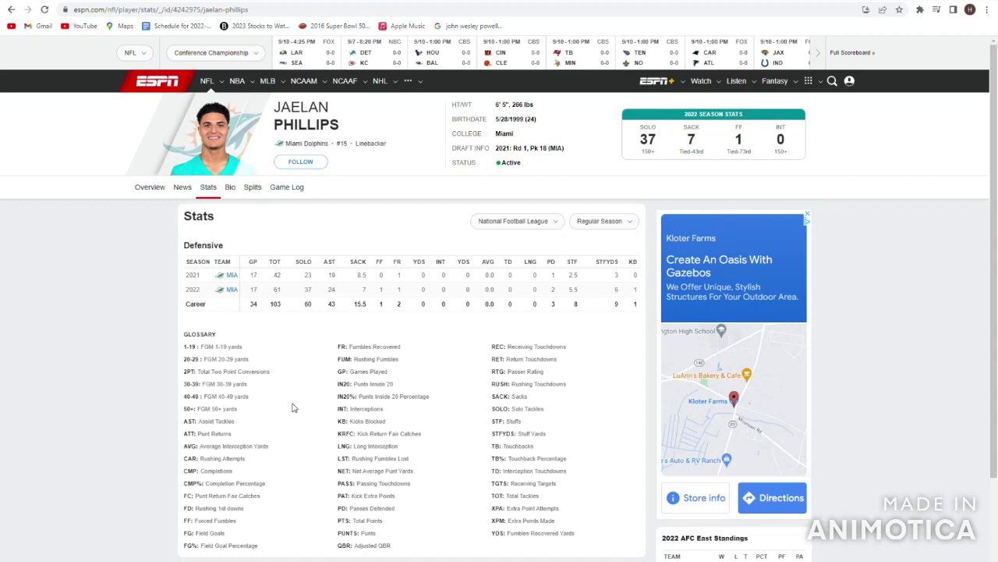
click(9, 10)
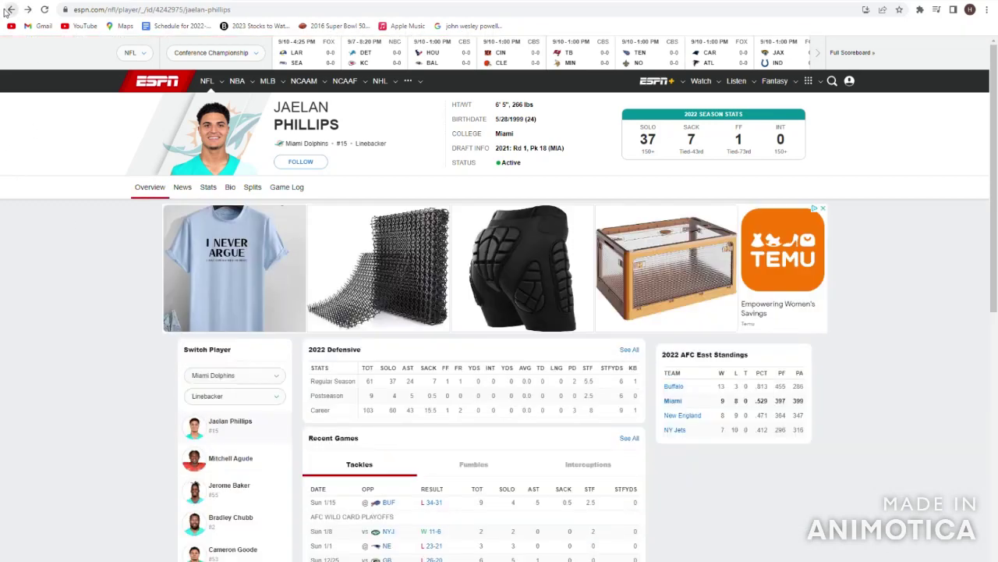
click(9, 9)
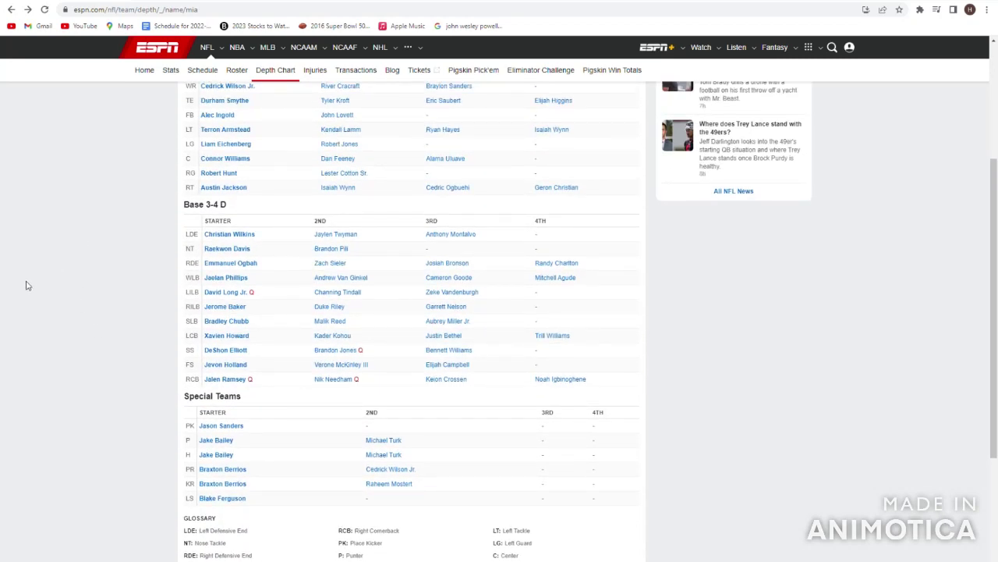
Step: Search the PFF website for Jaelan Phillips and open his player page
mouse_move(286, 282)
mouse_down()
mouse_move(199, 234)
mouse_move(303, 287)
mouse_up()
click(191, 281)
click(304, 287)
key(ctrl+t)
text(pff)
key(Return)
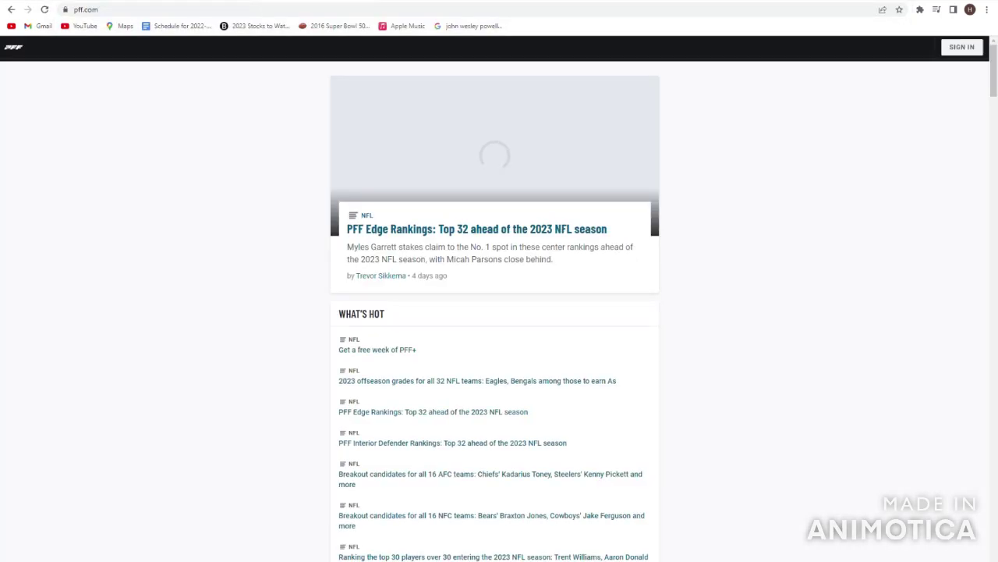
text(jaelen ph)
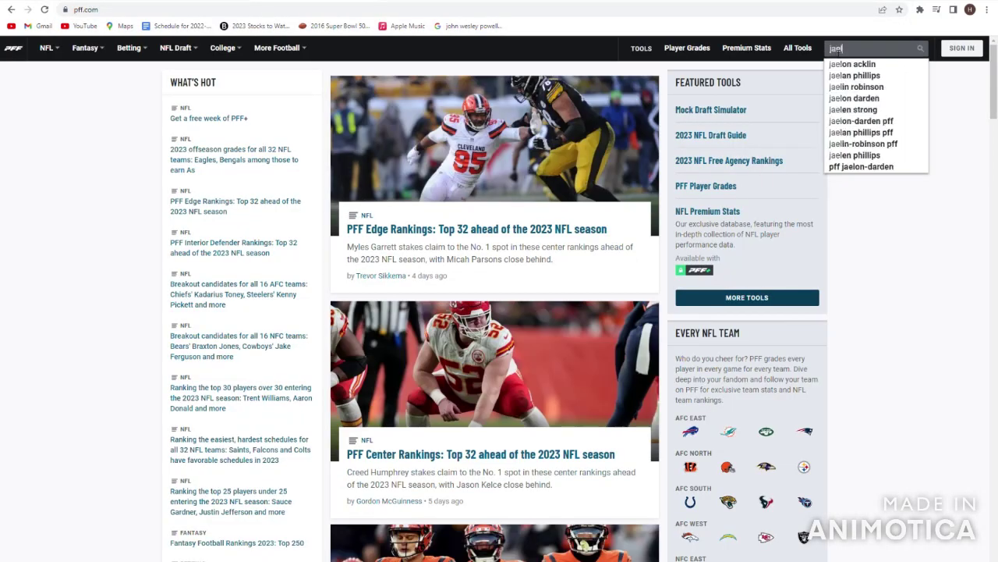
text(illi)
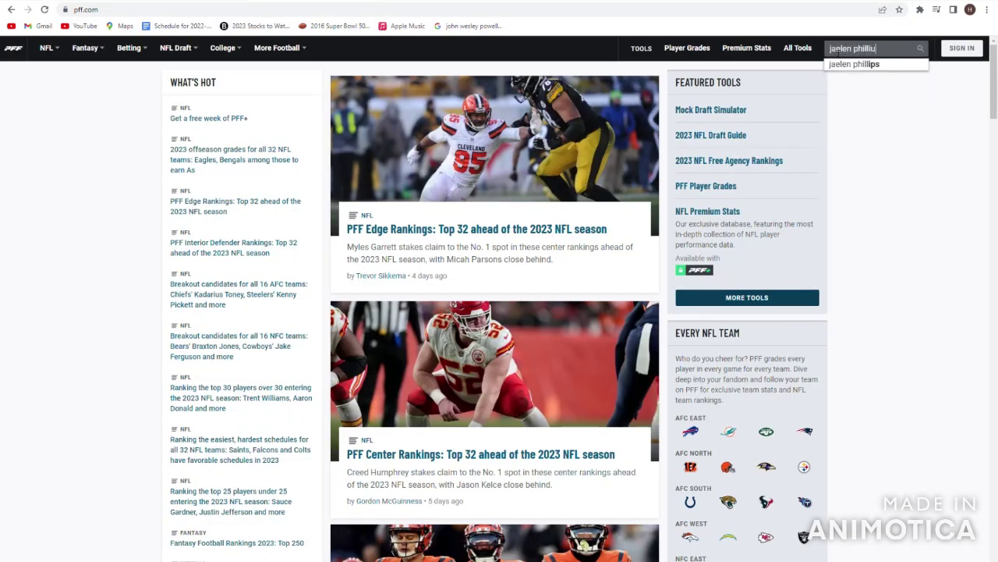
text(ups)
key(Return)
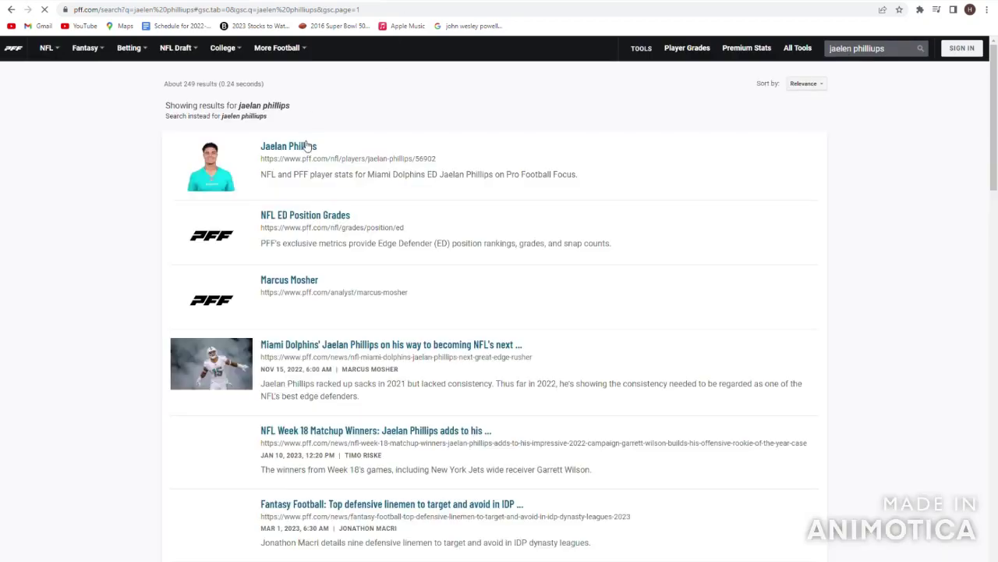
click(304, 149)
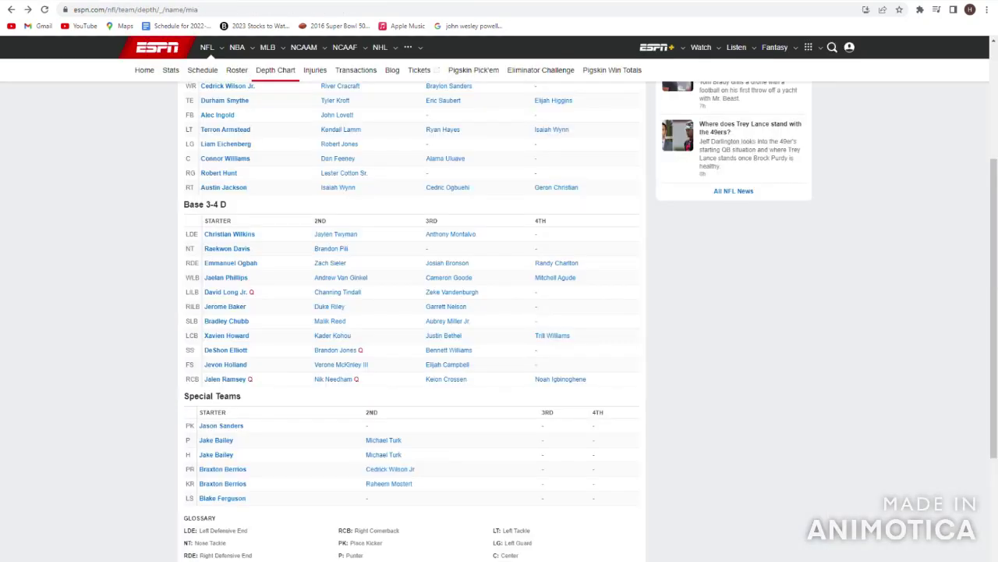
Step: From the ESPN depth chart, review backup linebacker Andrew Van Ginkel's 2022 defensive stats and return to the depth chart
click(362, 278)
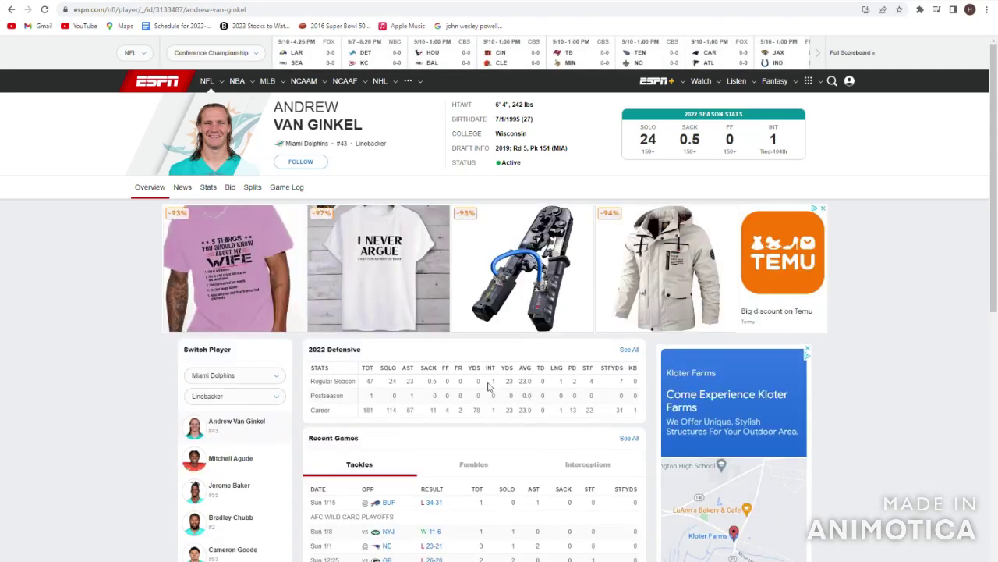
drag(484, 380, 434, 385)
click(437, 385)
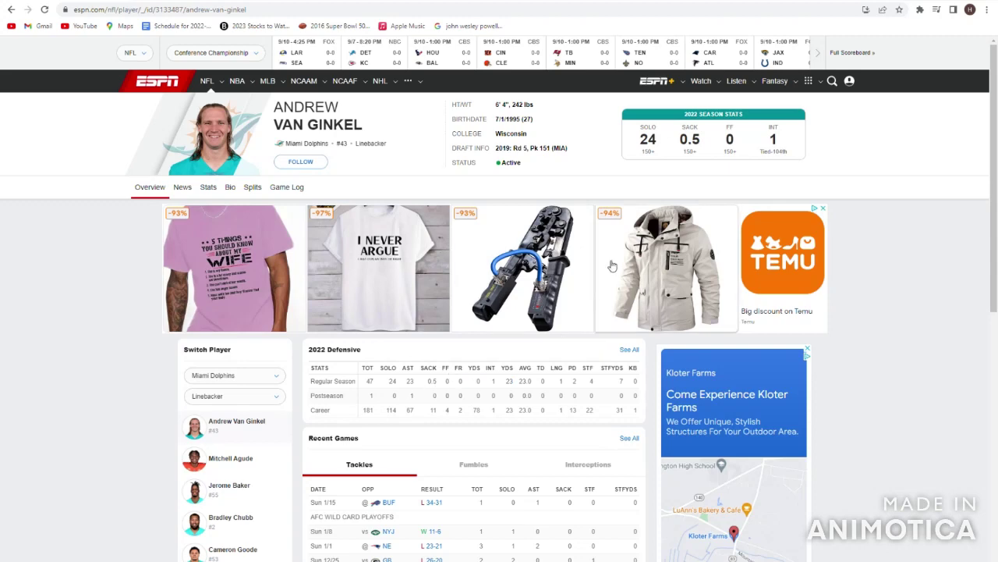
key(alt+Left)
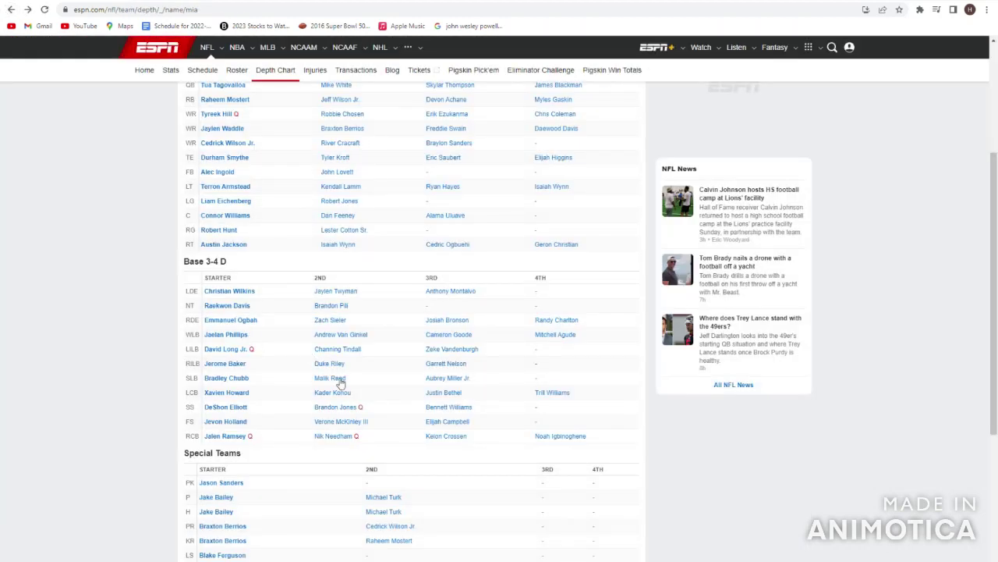
Step: Examine backup linebacker Malik Reed's season-by-season defensive stats and return to the depth chart
click(337, 330)
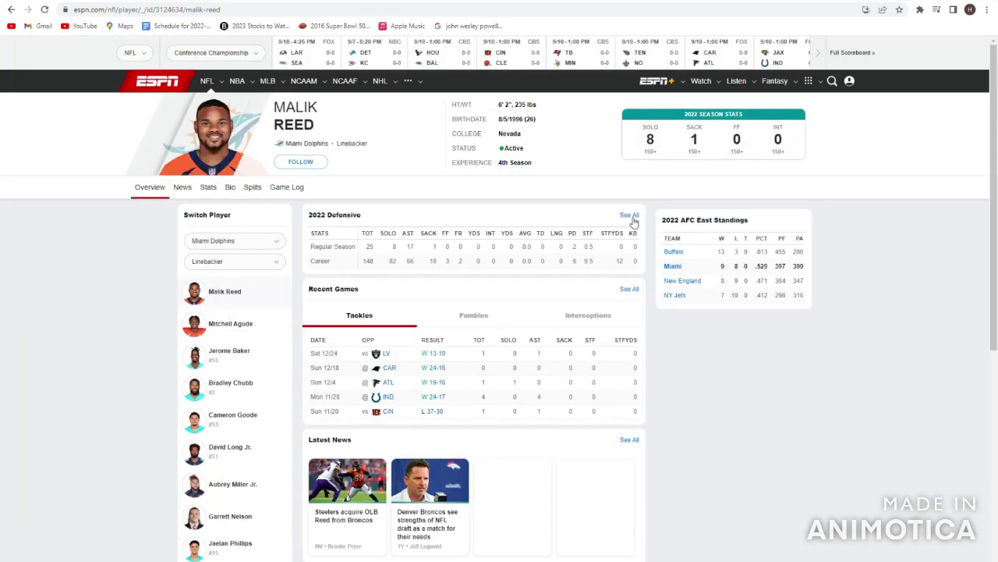
click(629, 216)
drag(433, 367, 363, 320)
click(355, 298)
click(9, 10)
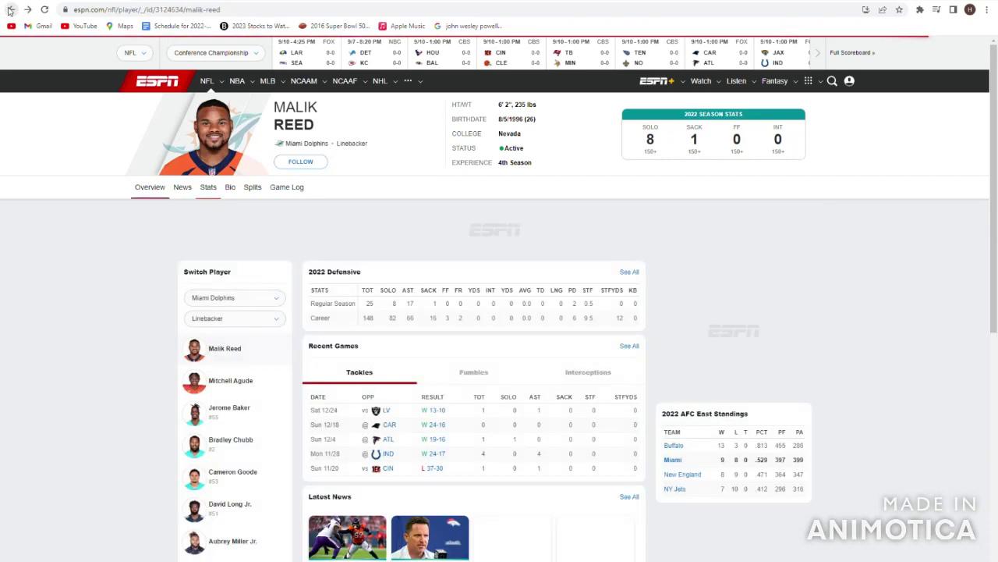
click(9, 10)
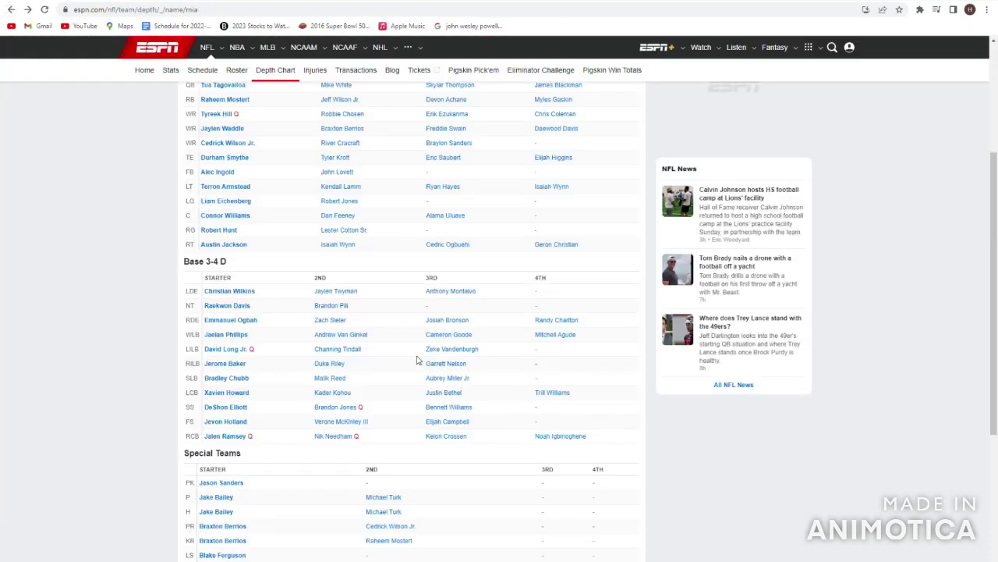
Step: Highlight the Jaelan Phillips and Bradley Chubb starter entries in the Base 3-4 D chart while reviewing the pass rush
scroll(417, 360, down, 1)
scroll(211, 268, up, 1)
drag(270, 348, 201, 349)
click(202, 350)
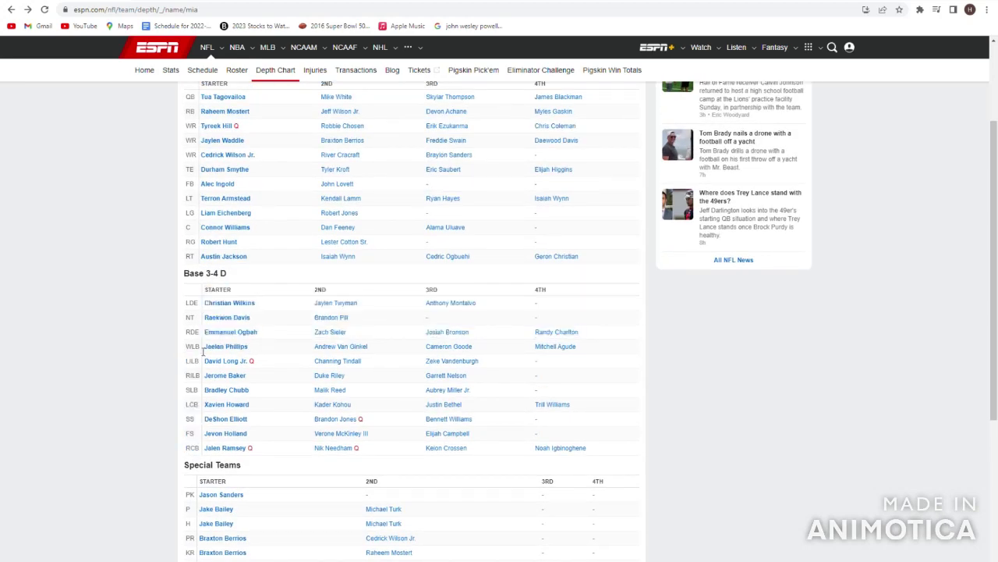
drag(260, 394, 205, 392)
click(267, 392)
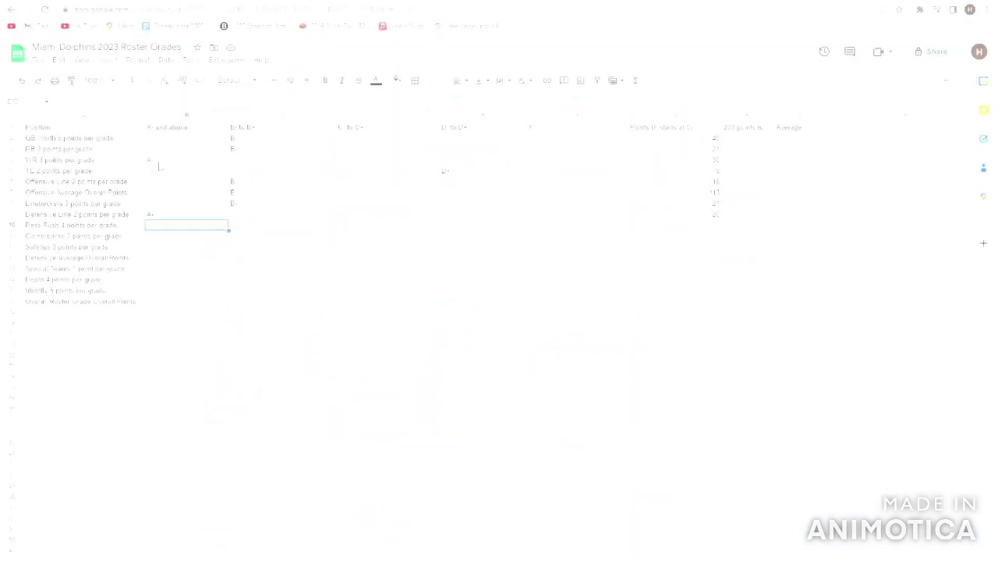
Step: In the roster grades spreadsheet, enter A- as the Pass Rush grade under A- and above
key(Right)
key(Right)
key(Left)
key(Left)
key(Left)
key(Left)
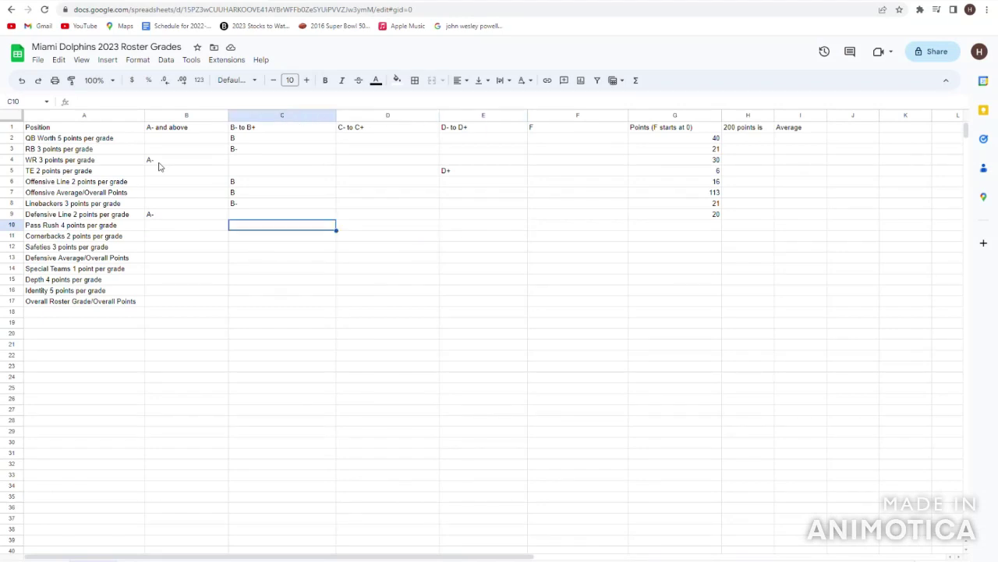
key(Right)
key(Right)
key(Right)
key(Right)
key(Right)
key(Right)
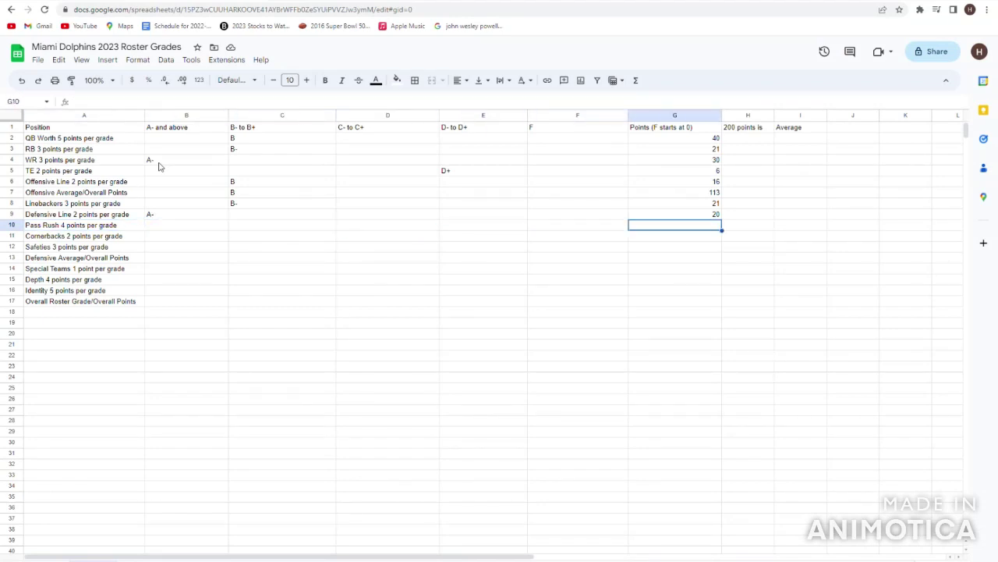
key(Left)
key(Left)
key(Left)
key(Left)
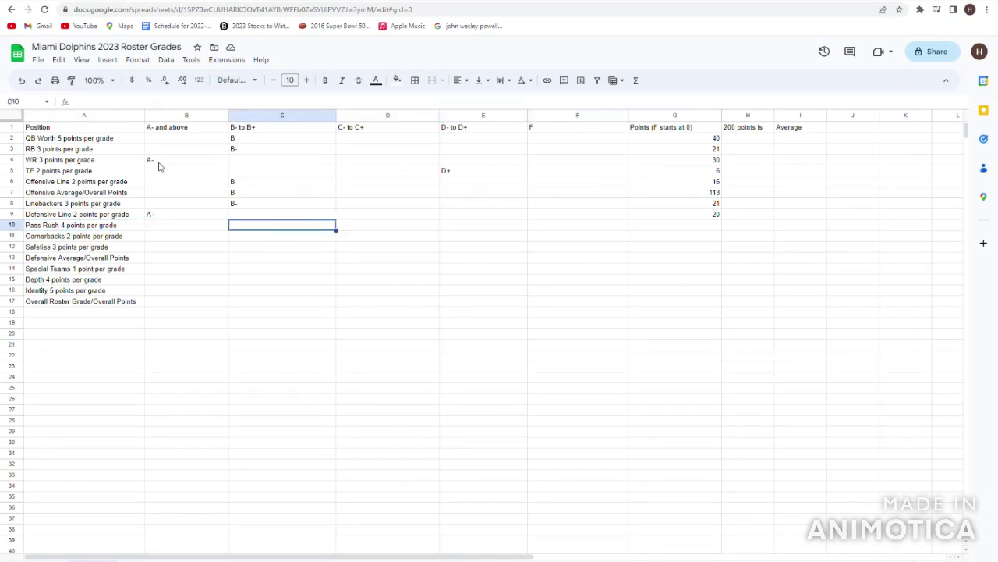
key(Left)
text(A)
key(Return)
key(Up)
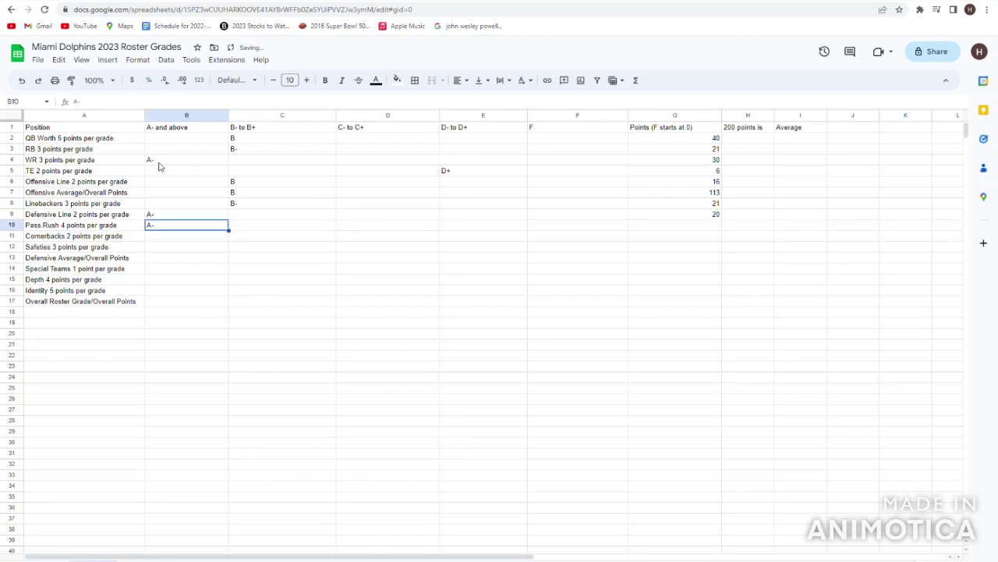
key(Right)
key(Right)
key(Right)
key(Right)
key(Home)
key(Right)
key(Right)
key(Right)
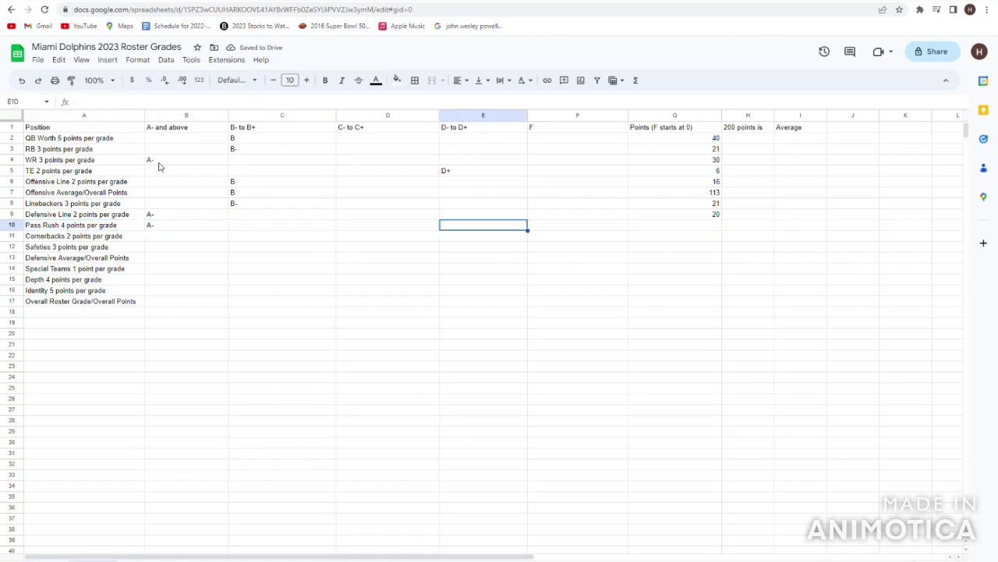
key(Right)
key(Right)
key(Right)
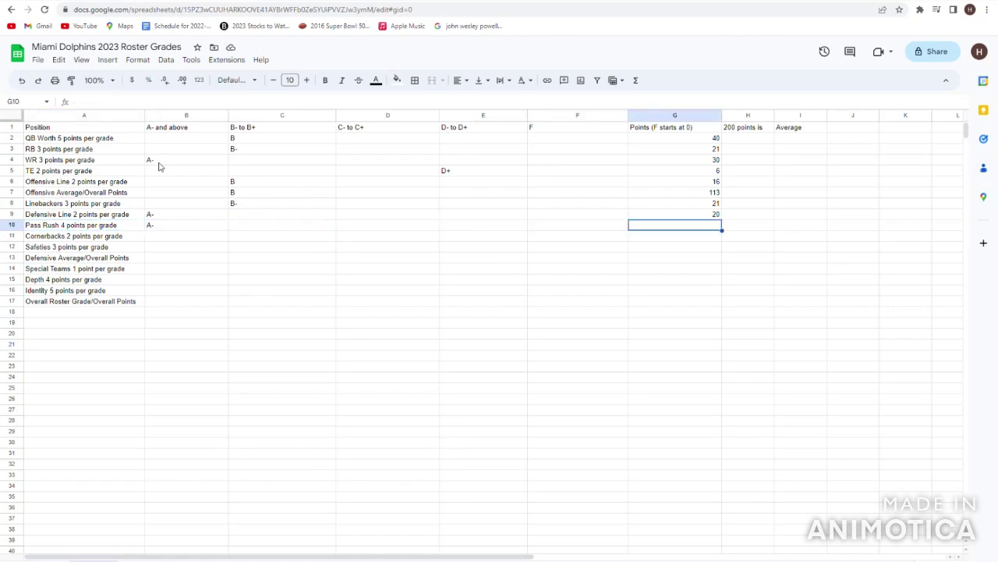
Step: Clear the Pass Rush grade under A- and above, and enter B+ for Pass Rush under B- to B+
key(Left)
key(Home)
key(Right)
key(Right)
key(Left)
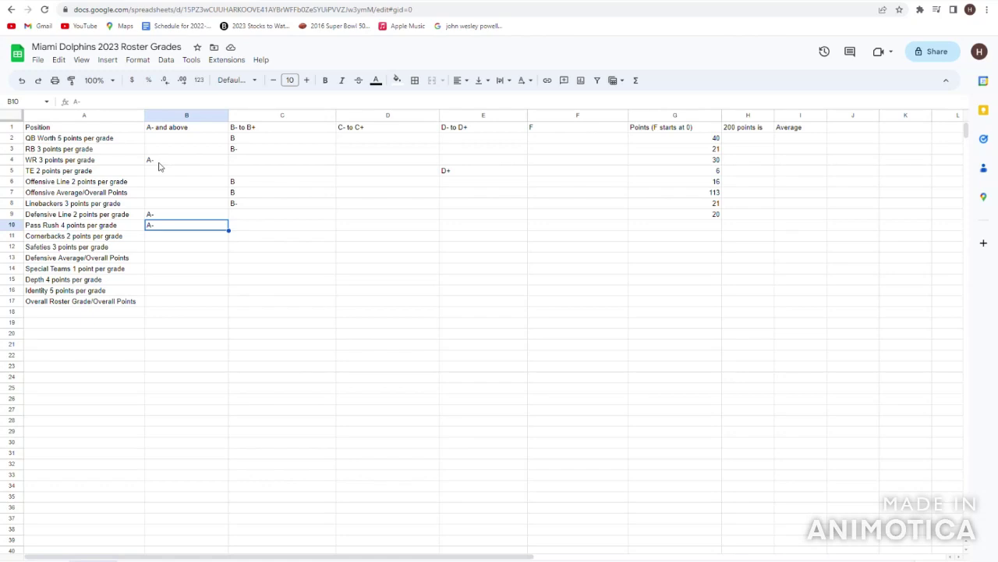
key(Delete)
key(Right)
text(B+)
key(Return)
key(Up)
key(Left)
key(Right)
key(Right)
key(Left)
key(Right)
key(Right)
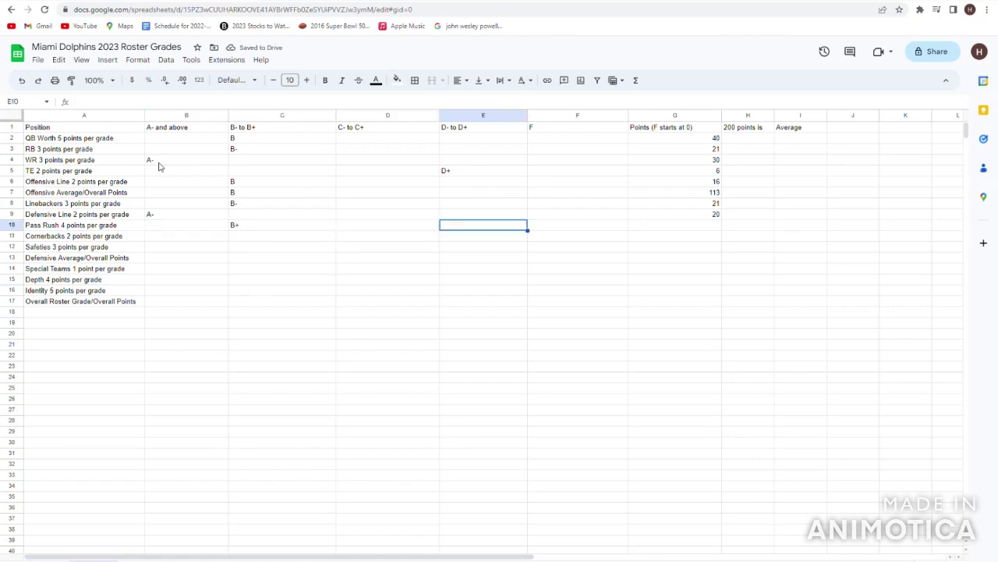
Step: Enter 36 as the points for Pass Rush in the roster grades spreadsheet
key(Left)
key(Left)
key(Right)
key(Right)
key(Right)
key(Right)
key(Right)
key(Left)
text(36)
key(Return)
key(Left)
key(Left)
key(Left)
key(Left)
key(Left)
key(Left)
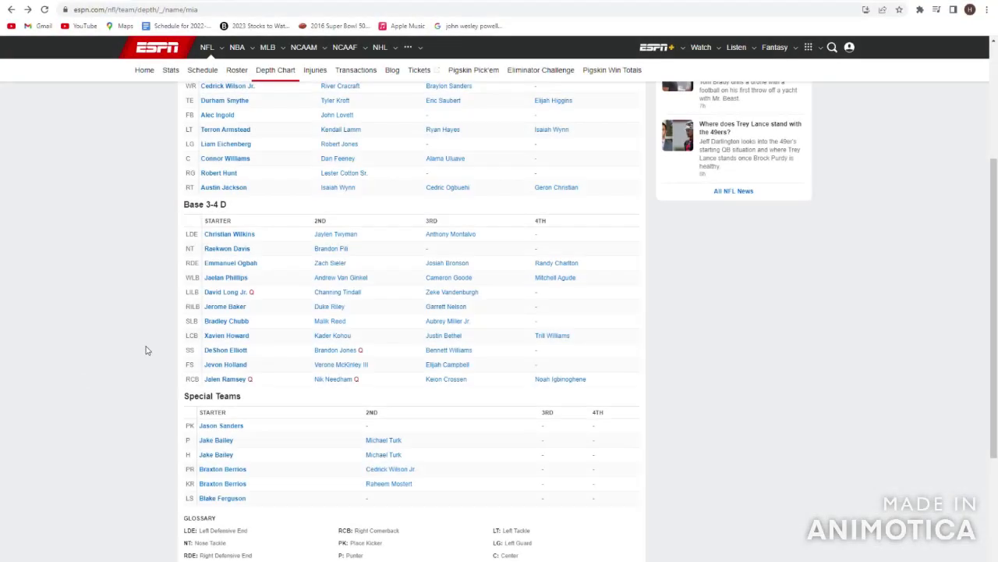
Step: On the ESPN depth chart, open cornerback Jalen Ramsey's player page, examine his 2022 season stats, and return to the chart
drag(253, 384, 173, 375)
click(216, 383)
click(233, 381)
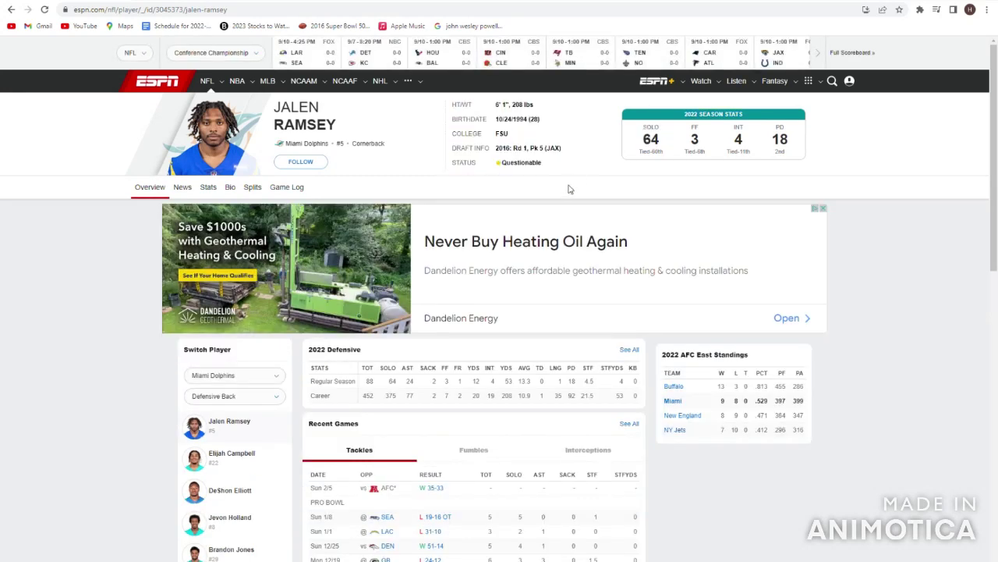
drag(297, 376, 404, 383)
click(591, 388)
click(404, 384)
drag(353, 382, 452, 383)
click(453, 383)
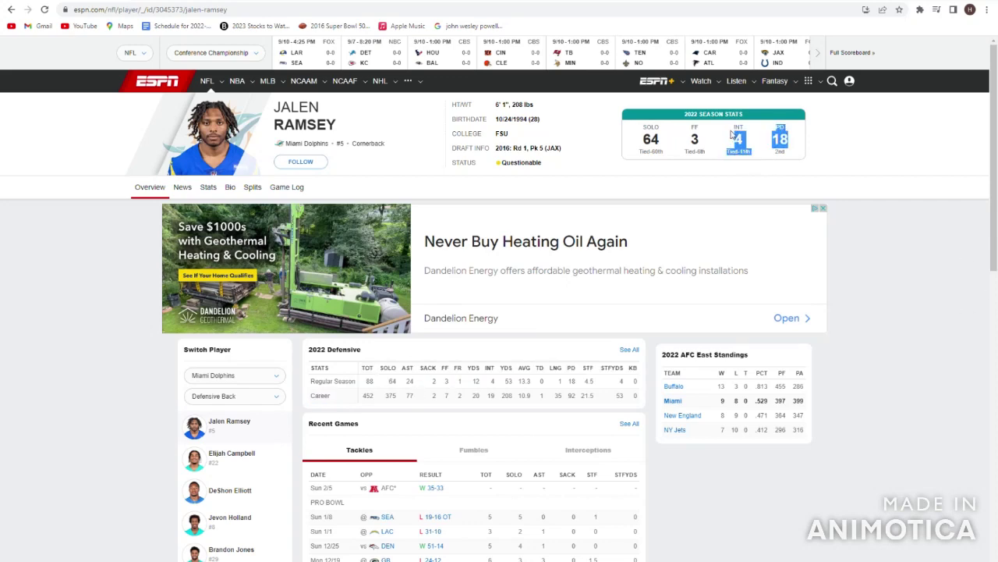
click(11, 10)
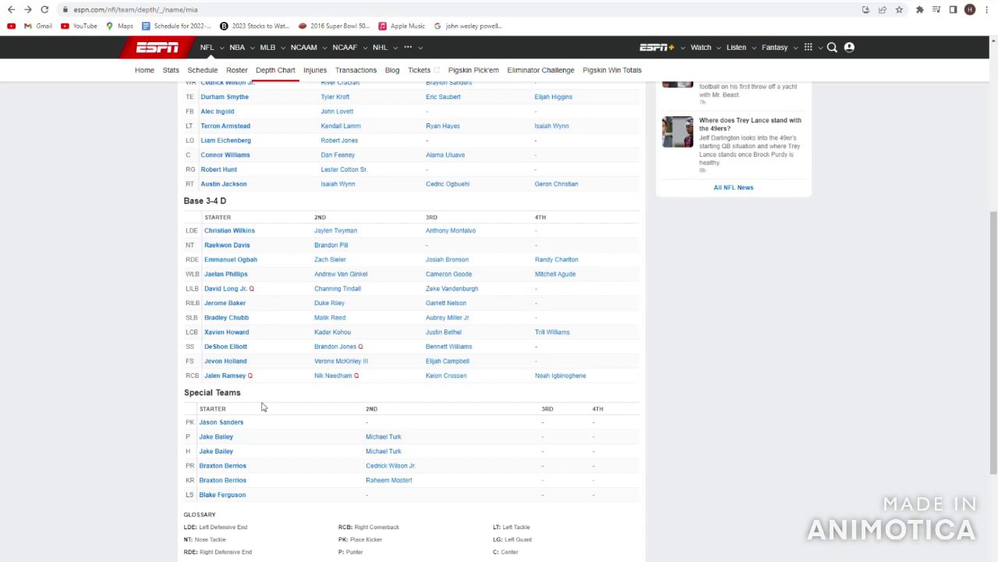
Step: Examine cornerback Xavien Howard's season-by-season defensive stats, including his 2020 interceptions, and return to the depth chart
drag(272, 380, 201, 375)
click(200, 374)
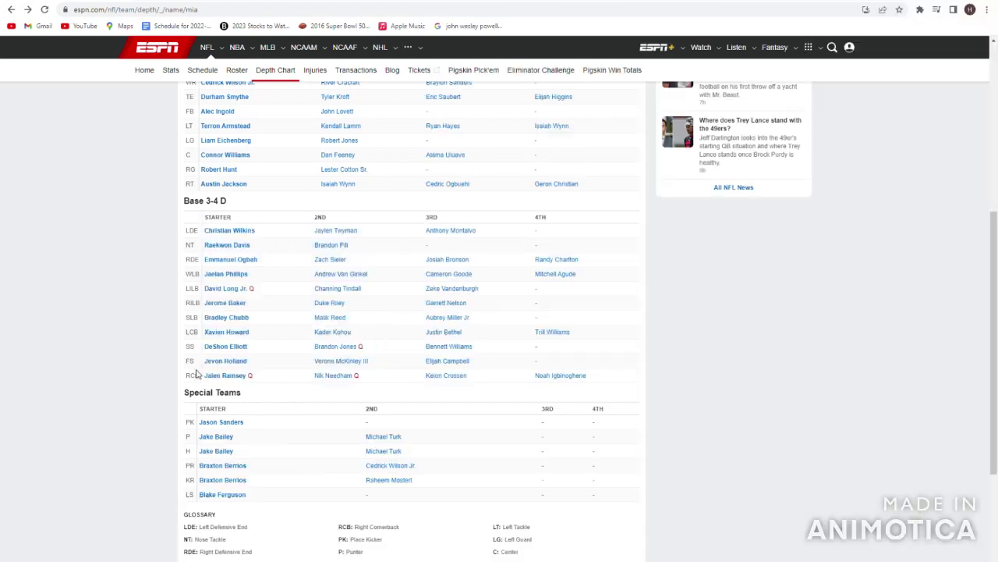
click(236, 335)
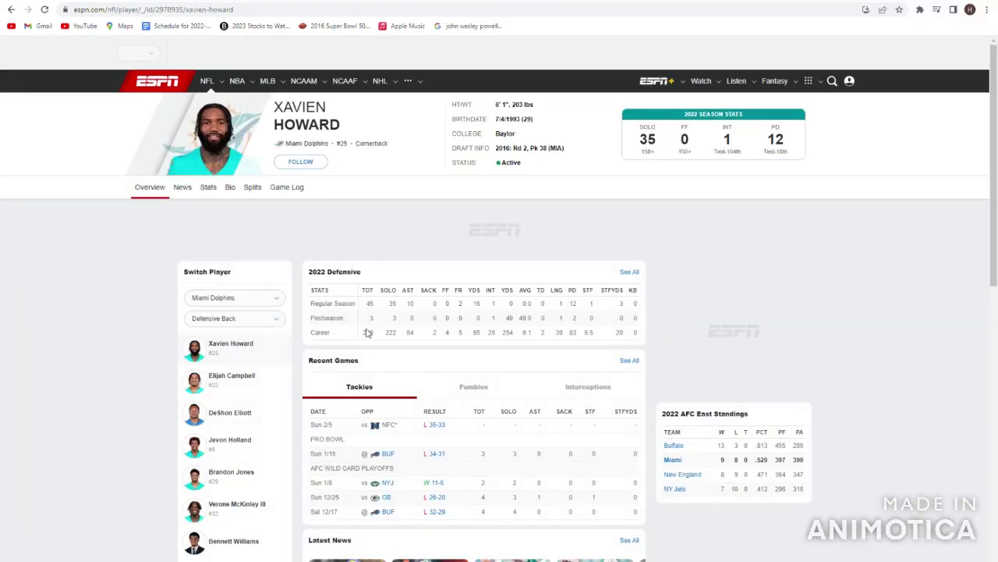
click(628, 350)
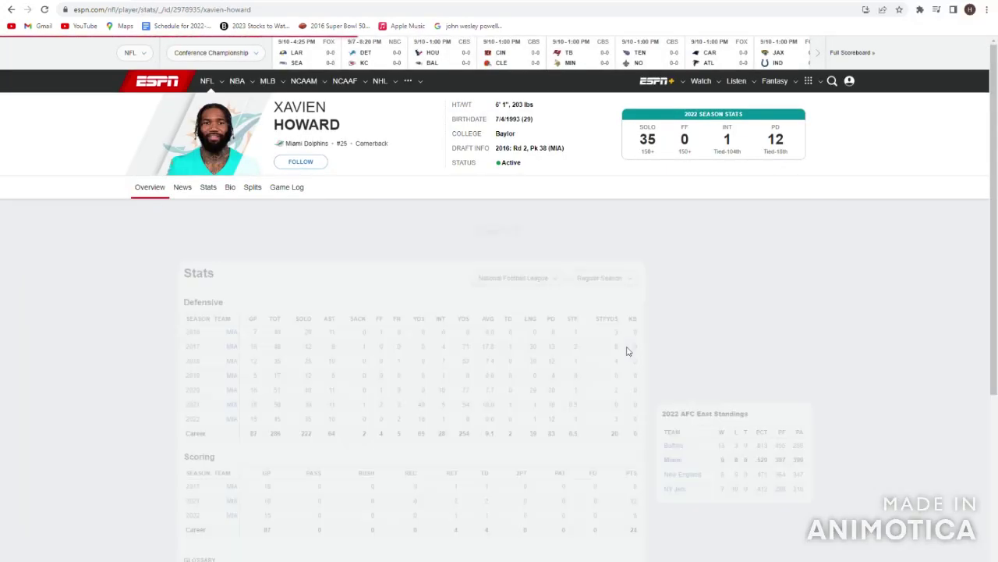
scroll(339, 343, down, 1)
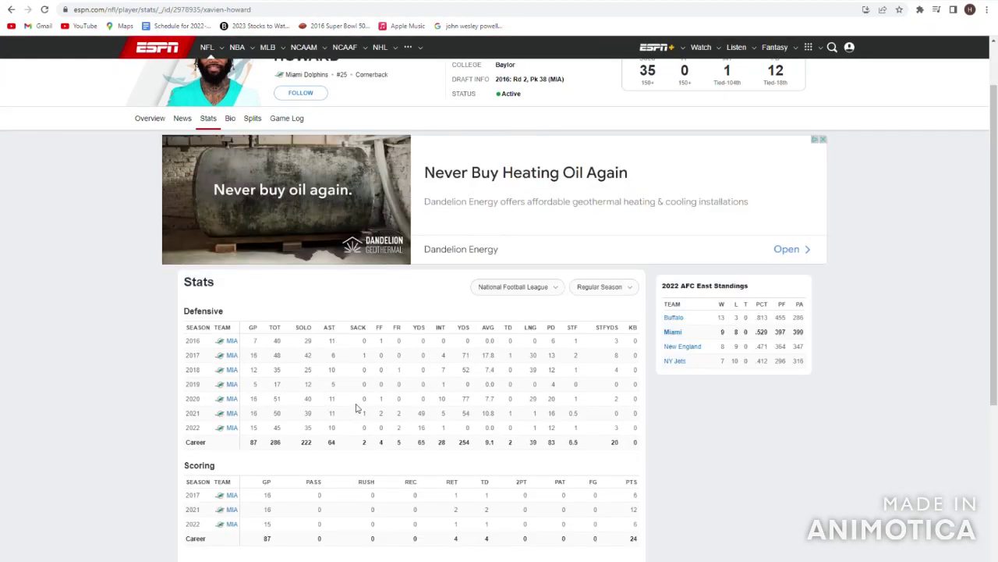
drag(368, 402, 406, 400)
click(406, 404)
scroll(419, 427, up, 1)
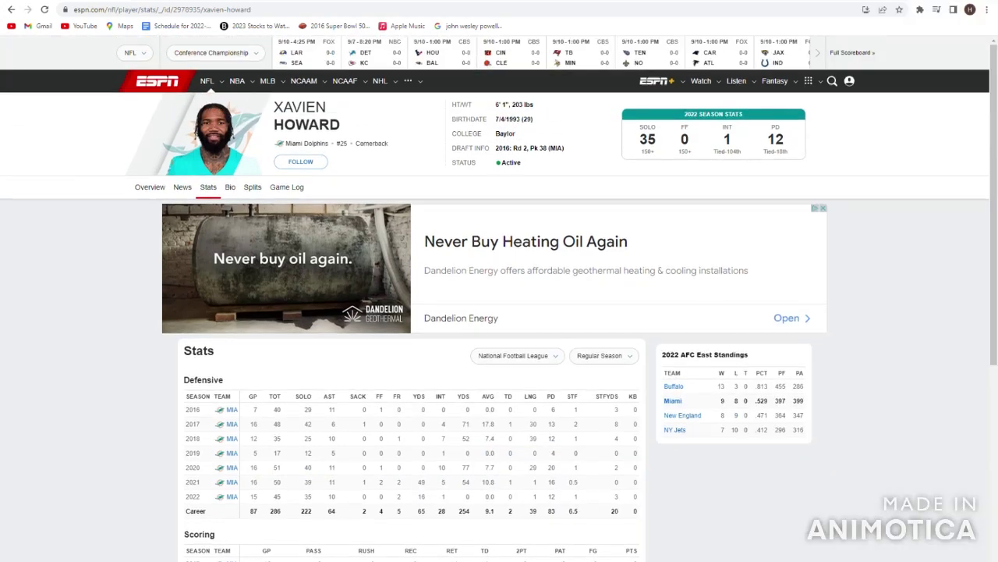
click(9, 10)
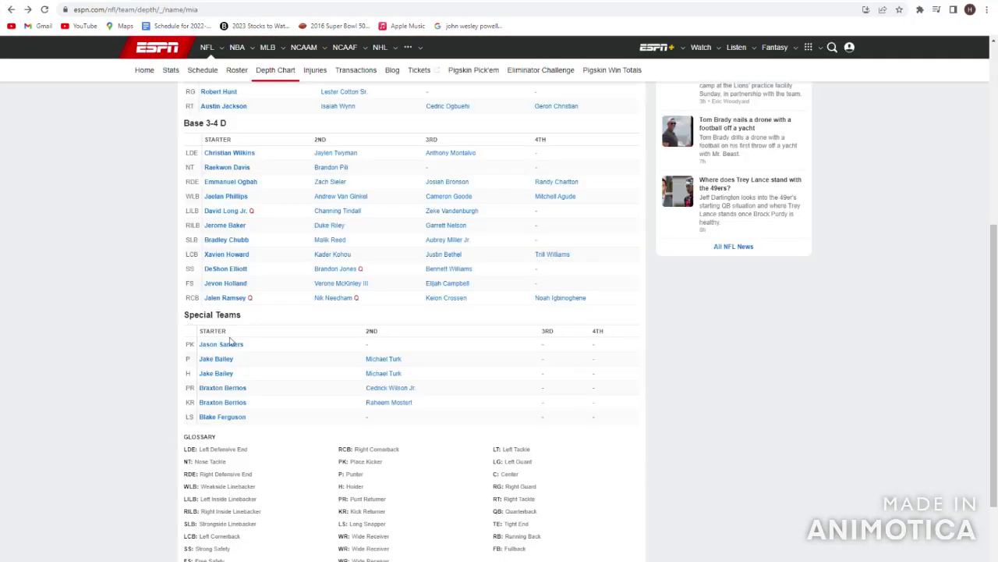
Step: Review backup cornerback Kader Kohou's player page and 2022 defensive stats, and return to the depth chart
scroll(262, 322, down, 1)
scroll(318, 280, up, 1)
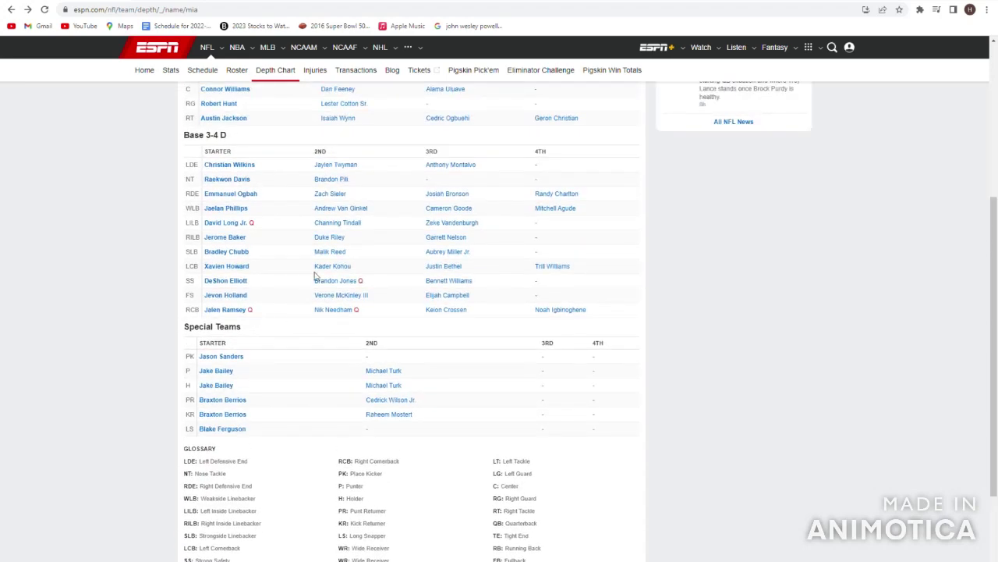
click(344, 267)
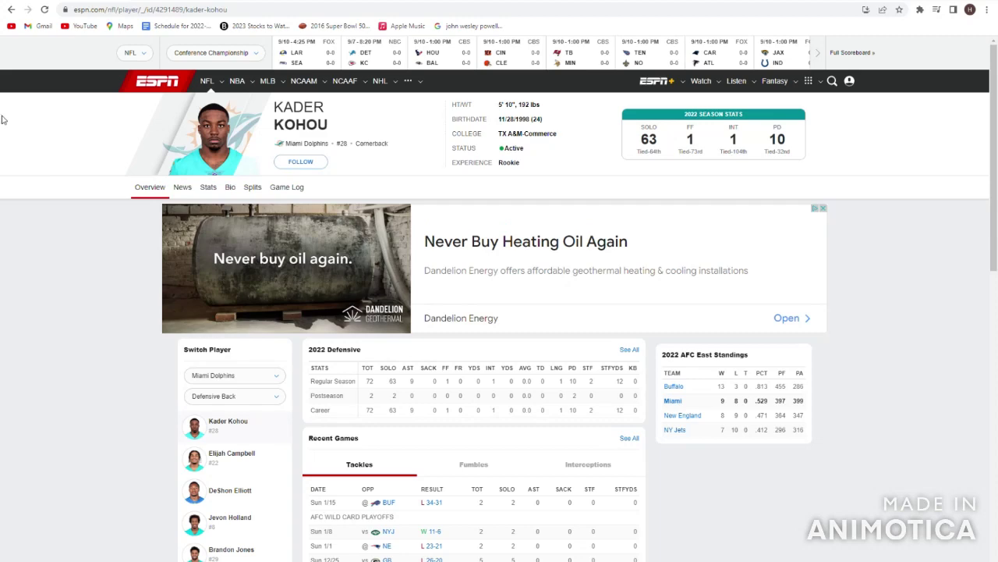
drag(3, 119, 481, 176)
click(481, 176)
click(10, 9)
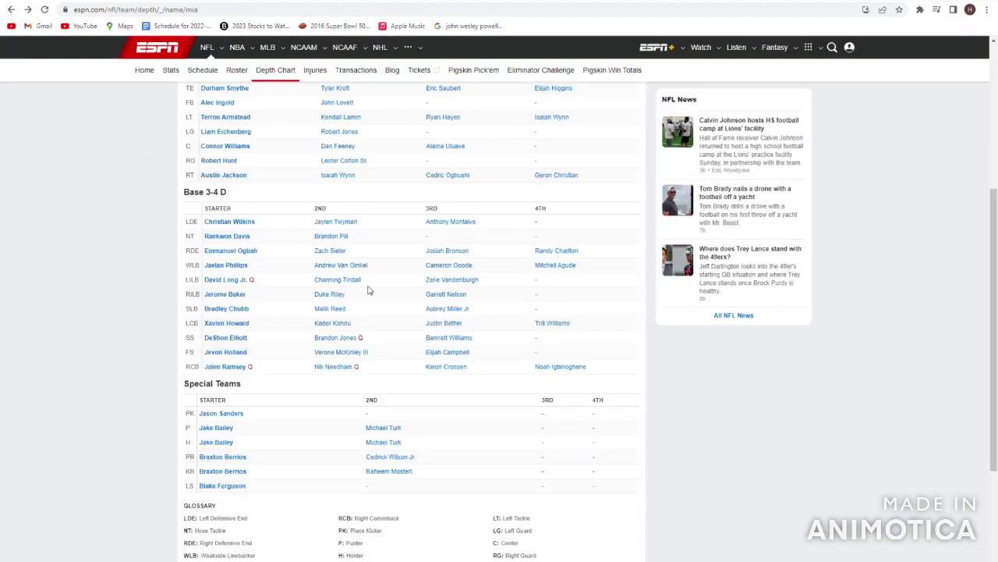
Step: Check the fourth-string cornerbacks in the depth chart, view Trill Williams's player page, and return to the chart
scroll(385, 331, down, 1)
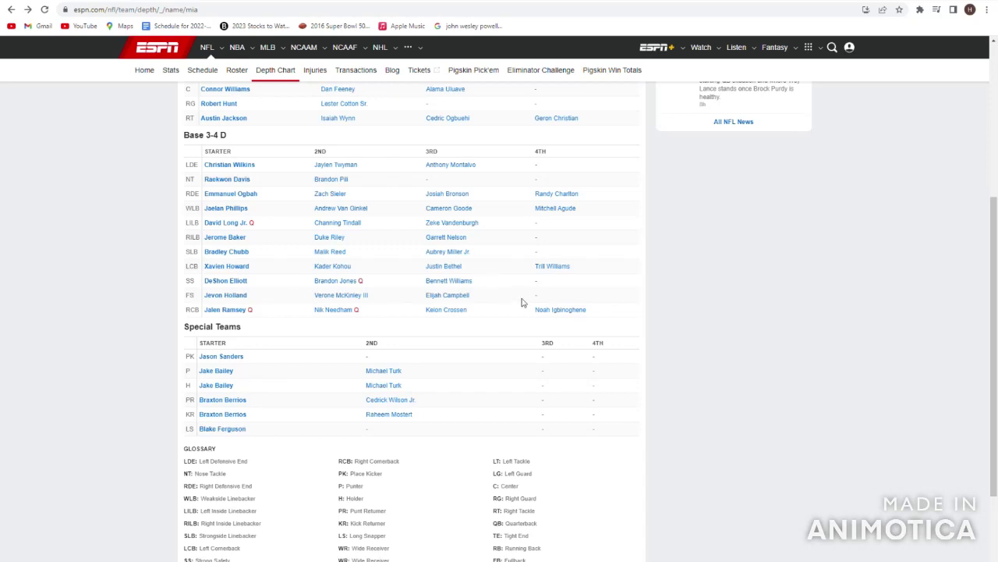
drag(529, 313, 591, 318)
click(590, 320)
click(553, 267)
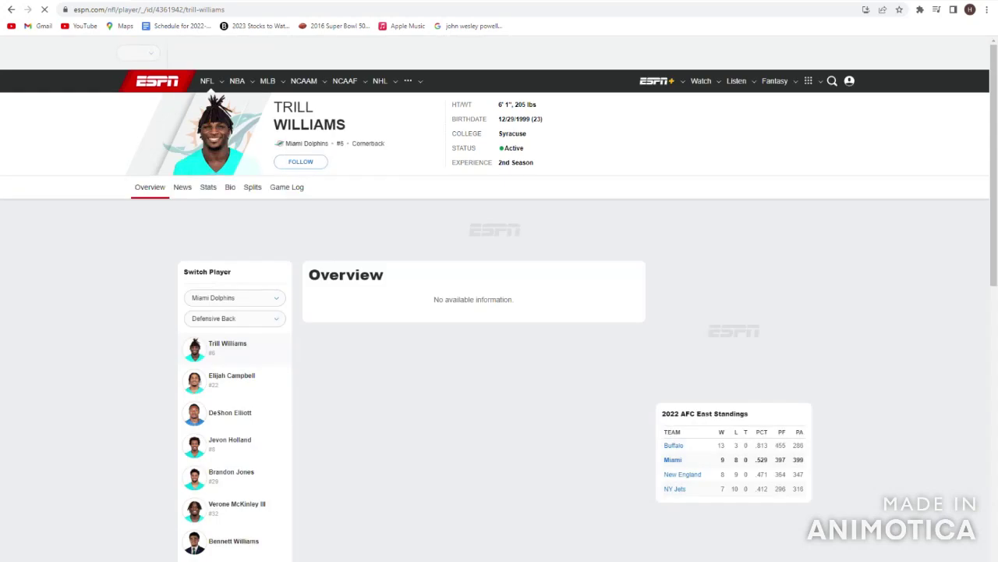
click(9, 10)
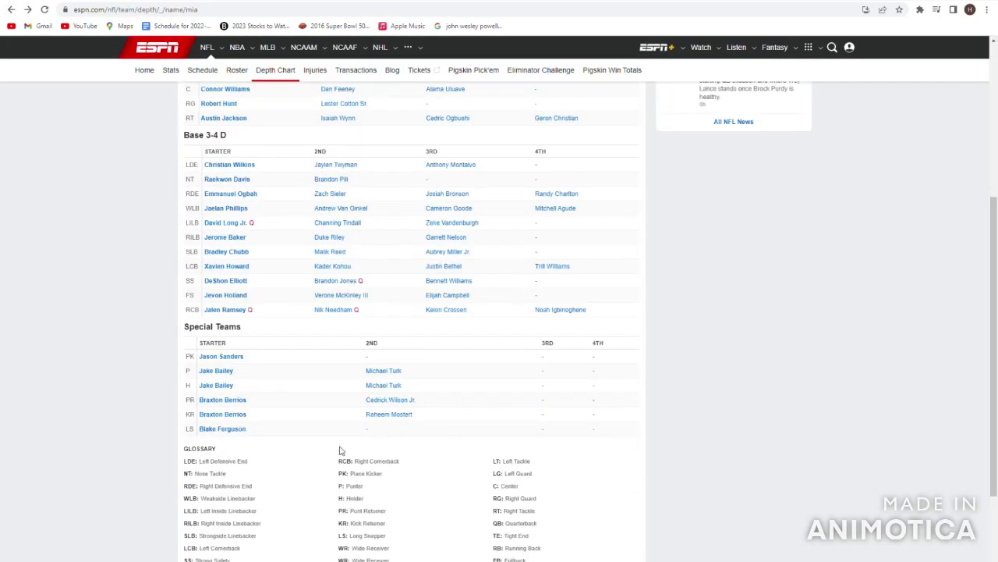
Step: Highlight the backup defensive back entries and the starter Jalen Ramsey in the depth chart while reviewing the cornerback group
drag(376, 278, 546, 298)
click(308, 277)
click(505, 305)
drag(272, 314, 187, 308)
click(183, 307)
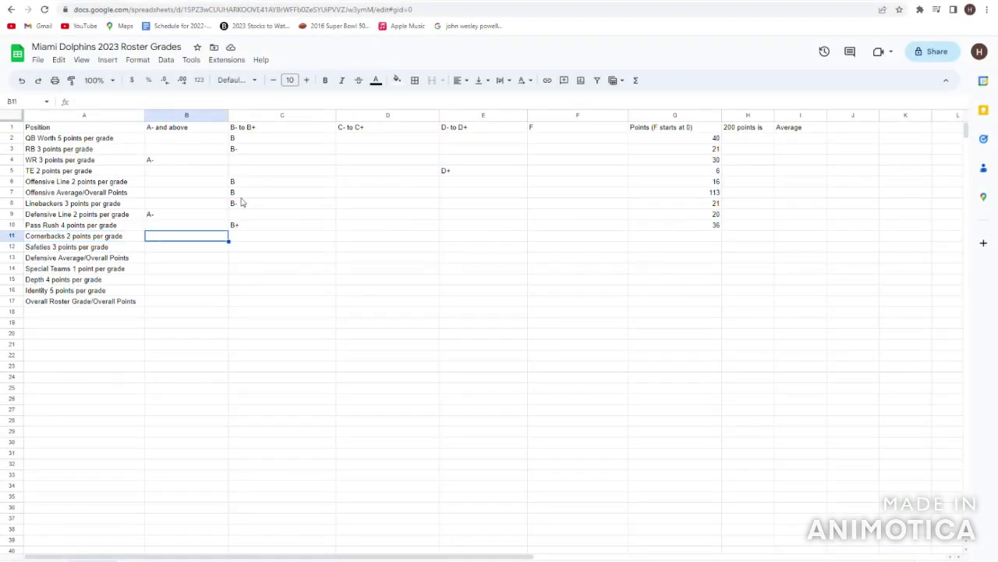
Step: In the roster grades spreadsheet, enter A- as the Cornerbacks grade under A- and above
text(aa-)
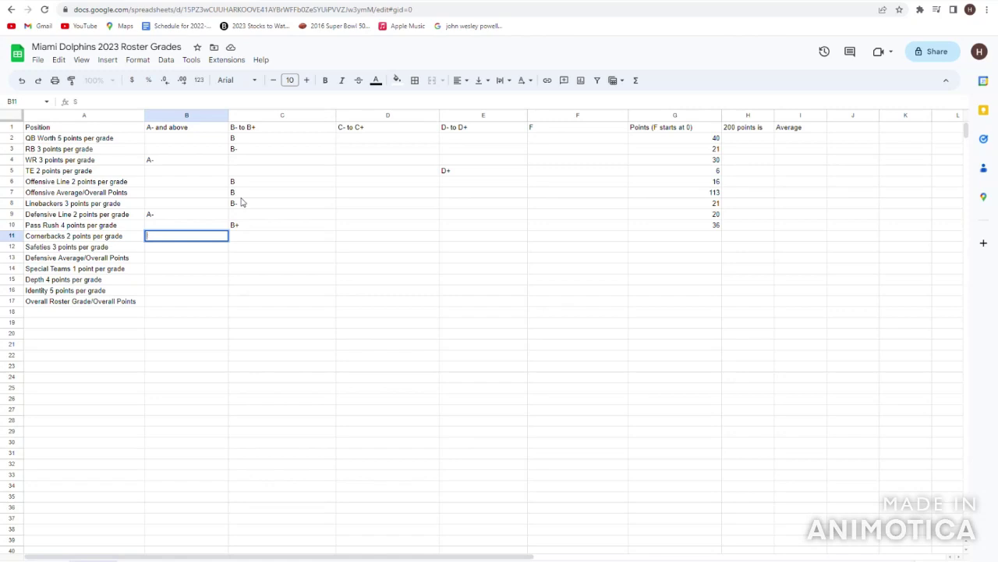
key(Return)
key(Up)
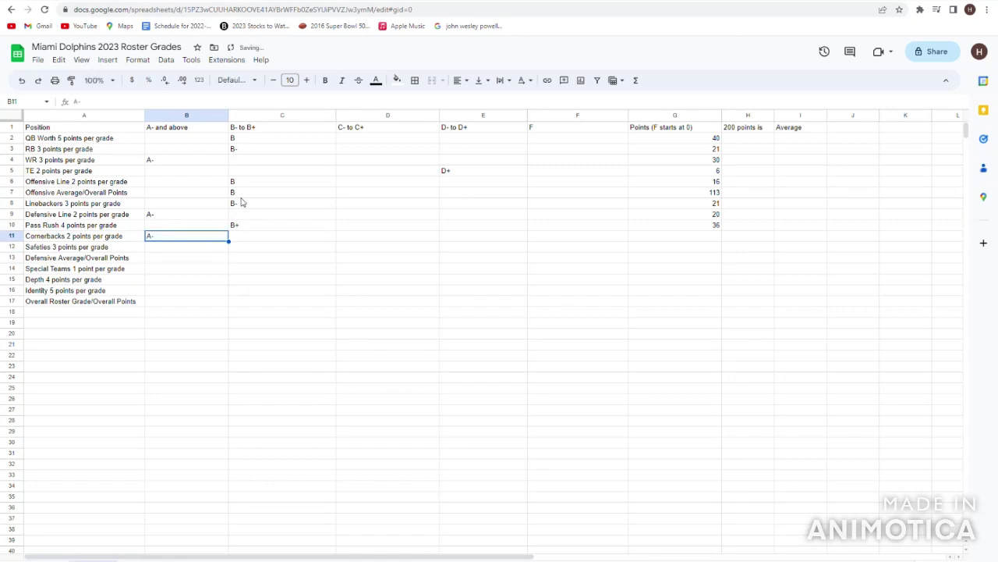
key(Left)
key(Right)
key(Left)
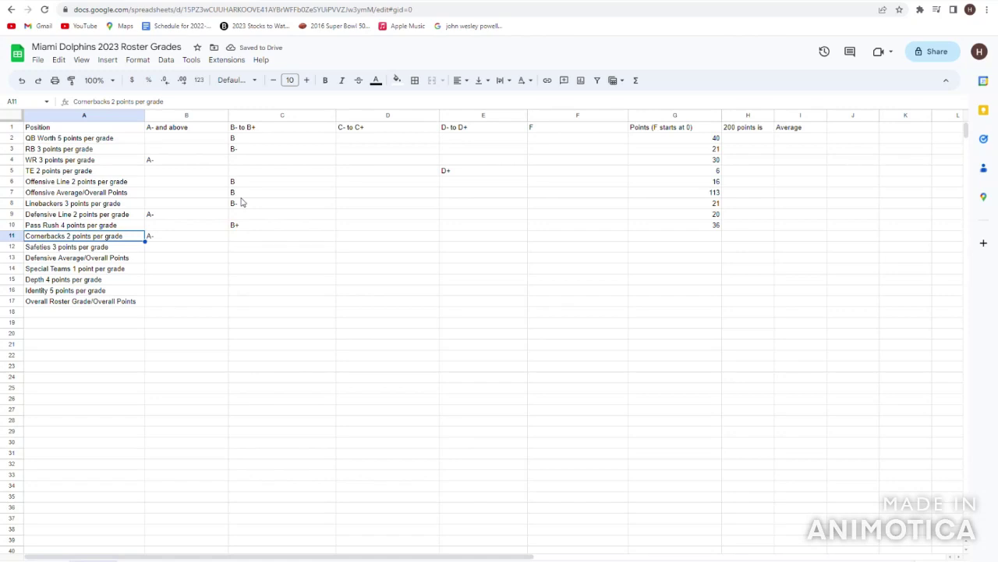
key(Right)
key(Up)
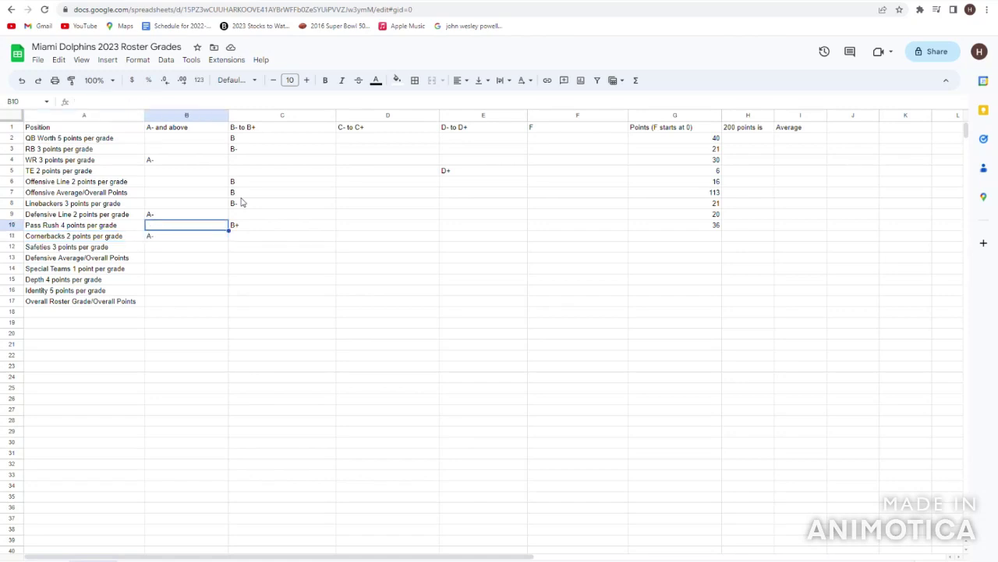
key(Down)
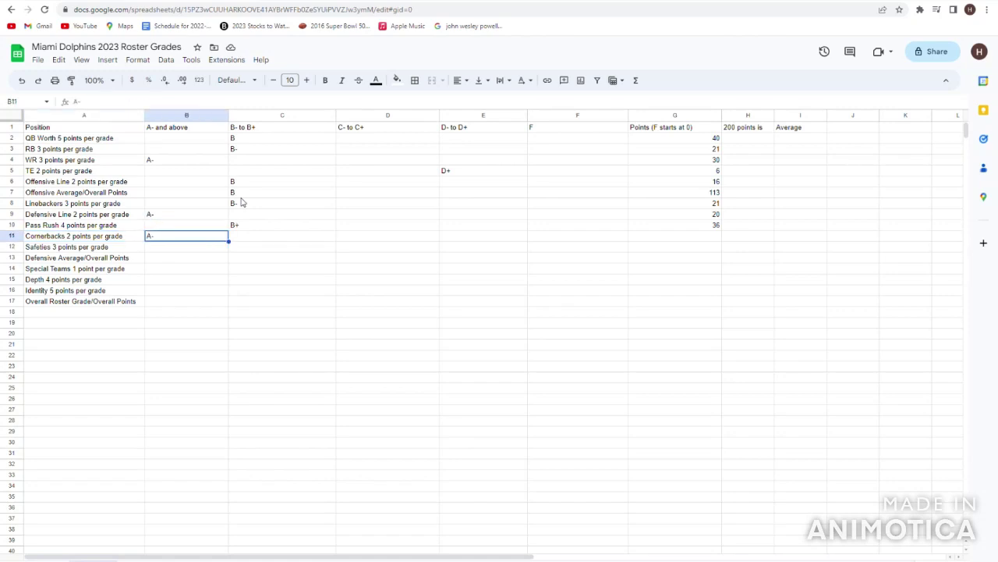
Step: Enter 20 as the points for Cornerbacks
key(Right)
key(Left)
key(Right)
key(Right)
key(Right)
key(Right)
key(Right)
key(Right)
key(Left)
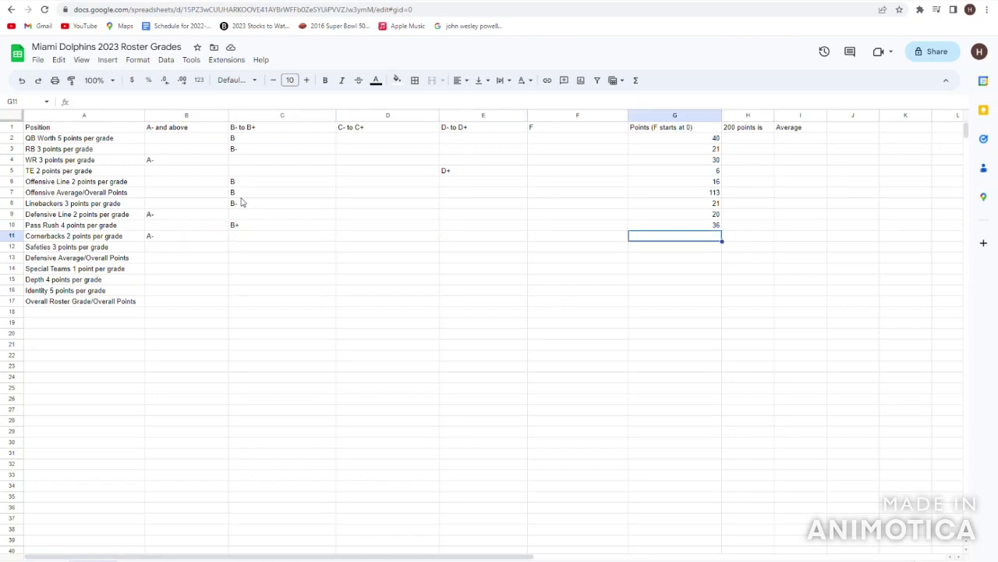
key(Left)
key(Home)
key(Right)
key(Right)
key(Right)
key(Right)
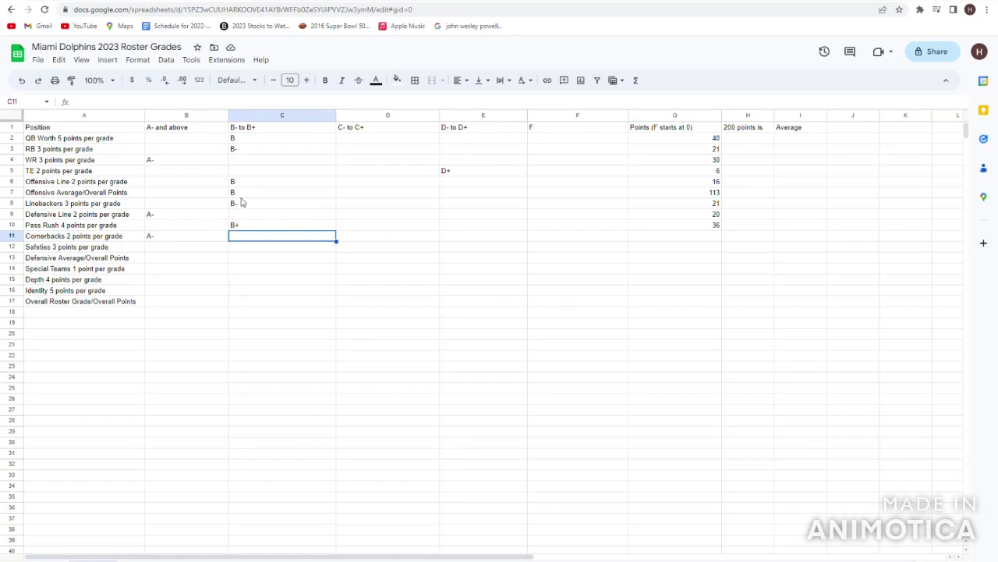
key(Right)
key(Right)
key(Left)
key(Left)
key(Left)
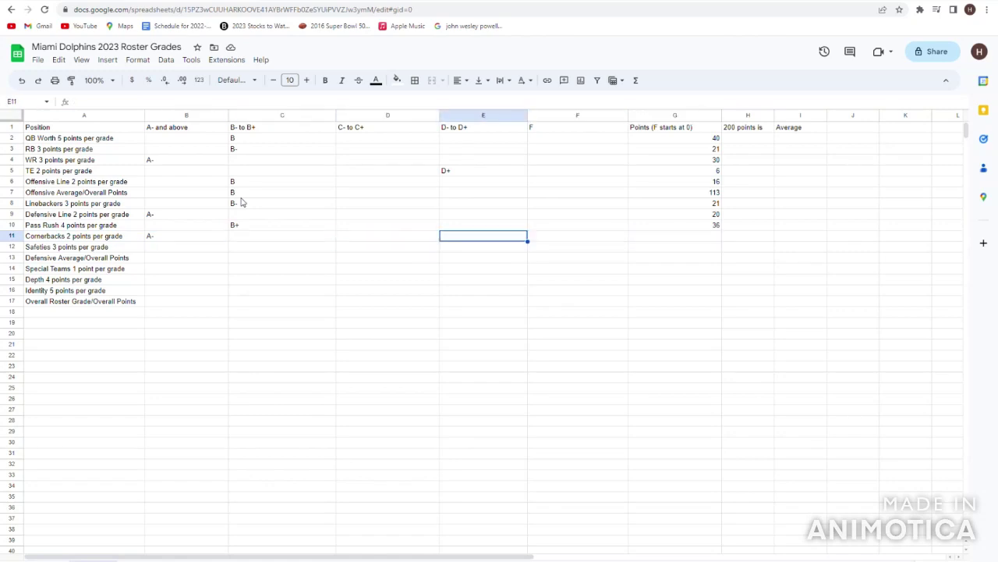
key(Right)
key(Right)
key(Right)
text(20)
key(Return)
key(Left)
key(Home)
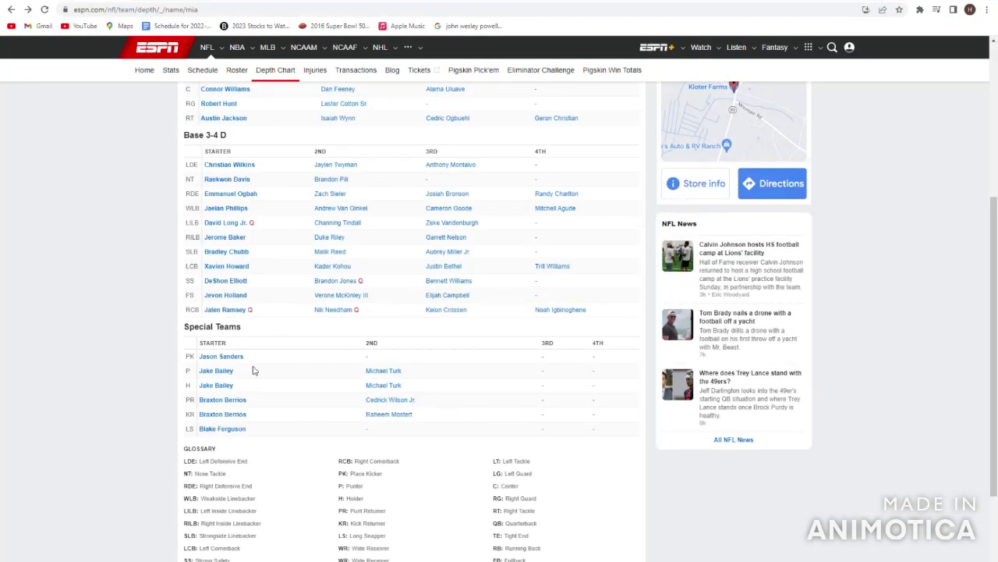
Step: On the ESPN depth chart, open backup safety Verone McKinley III's player page, review his profile and 2022 stats, and return
click(362, 295)
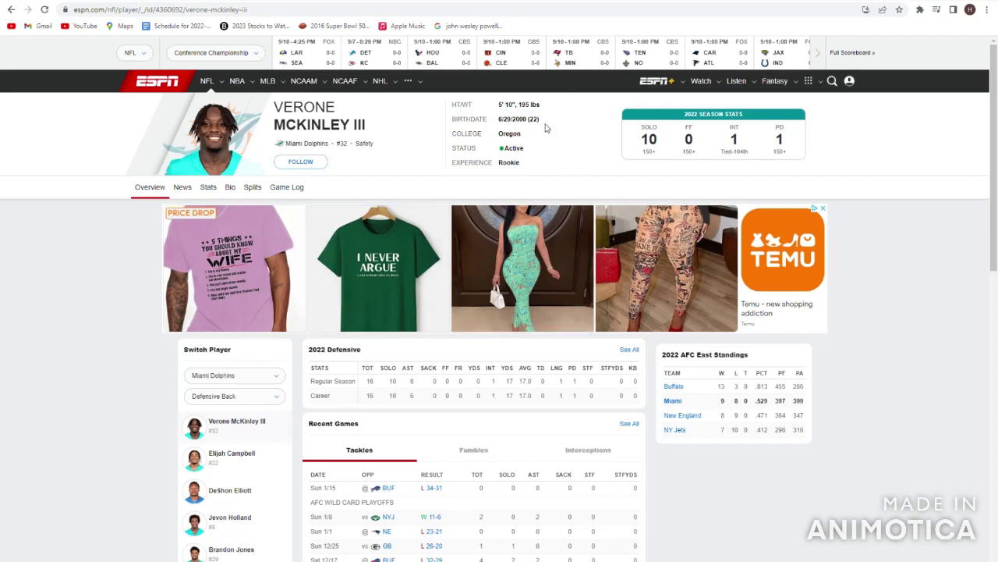
drag(531, 150, 490, 136)
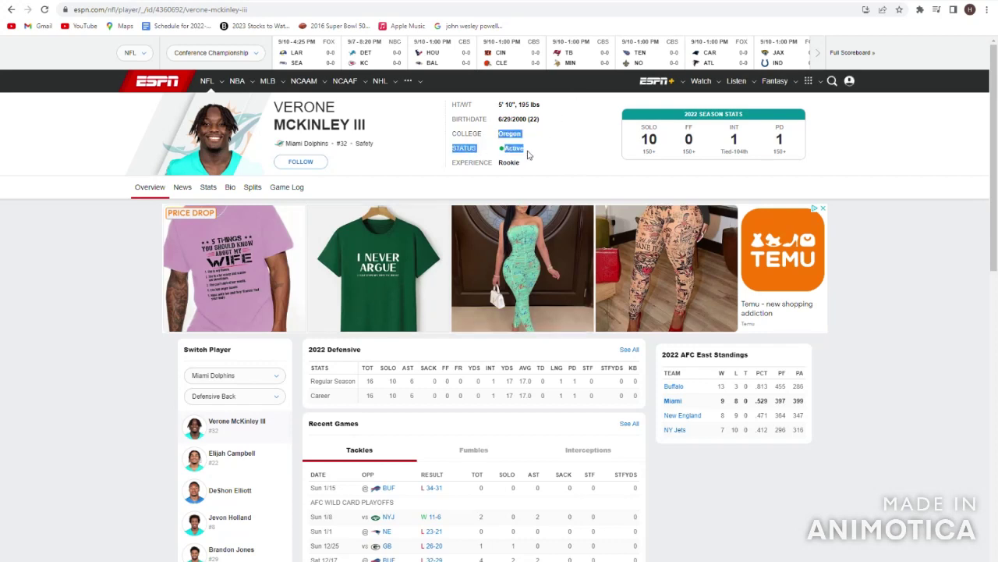
click(2, 205)
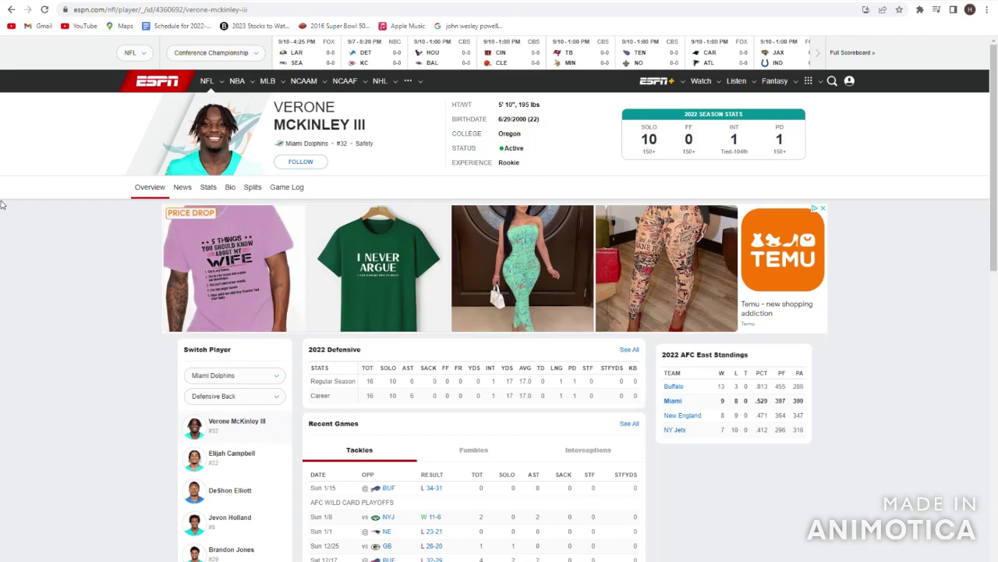
drag(80, 111, 557, 161)
click(558, 162)
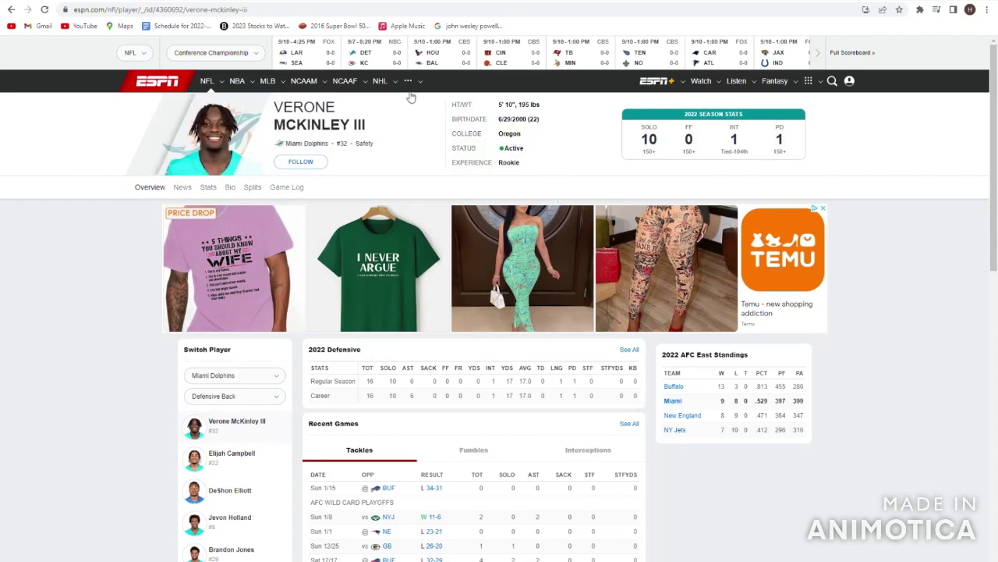
click(11, 9)
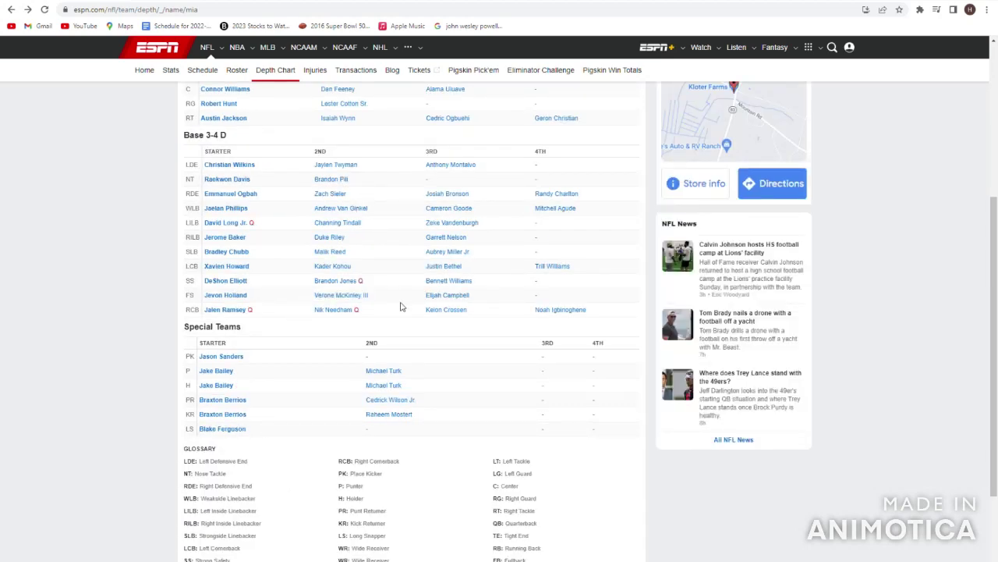
Step: Examine starting safety DeShon Elliott's season-by-season defensive stats and return to the depth chart
drag(263, 297, 205, 166)
click(211, 281)
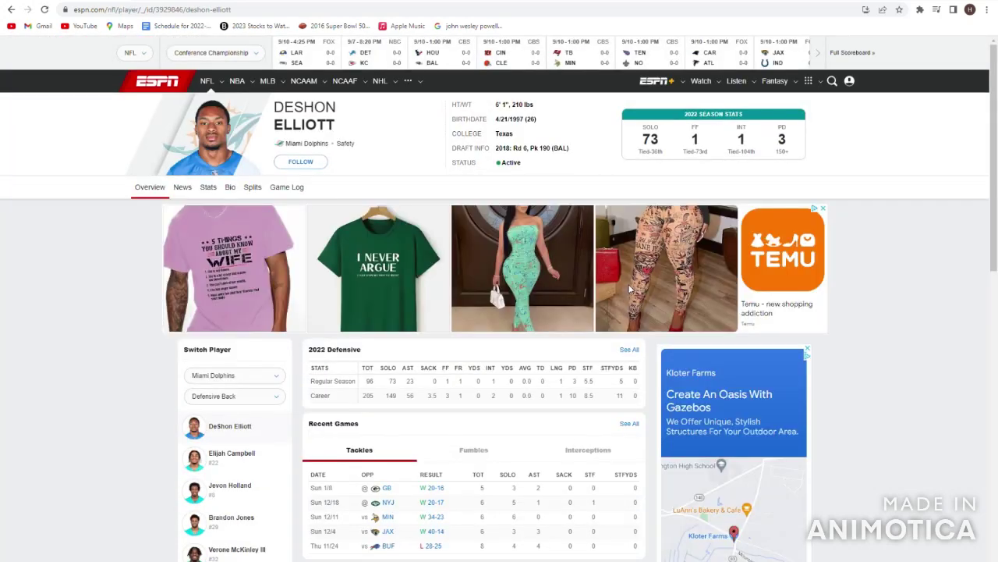
click(629, 351)
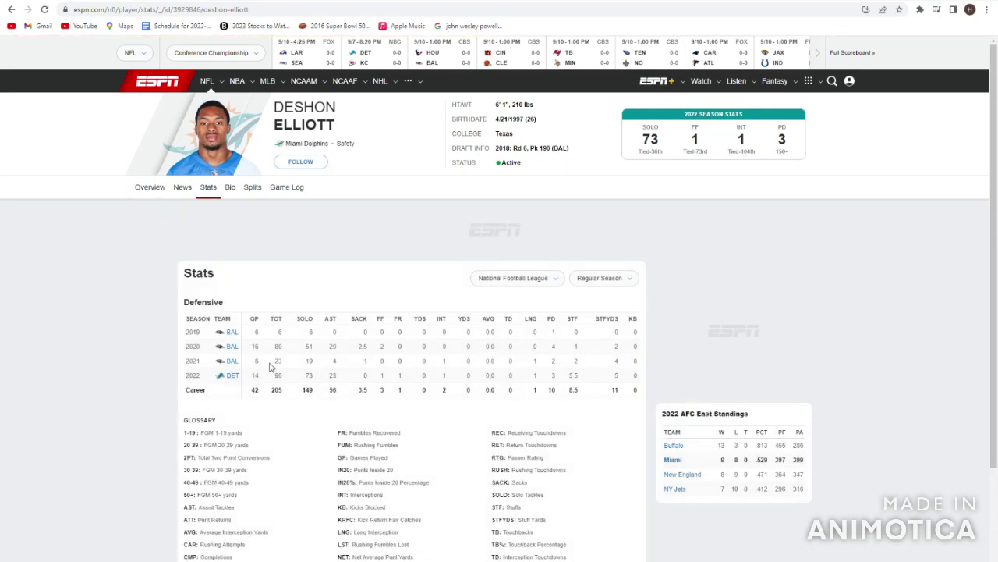
drag(563, 320, 460, 321)
click(456, 320)
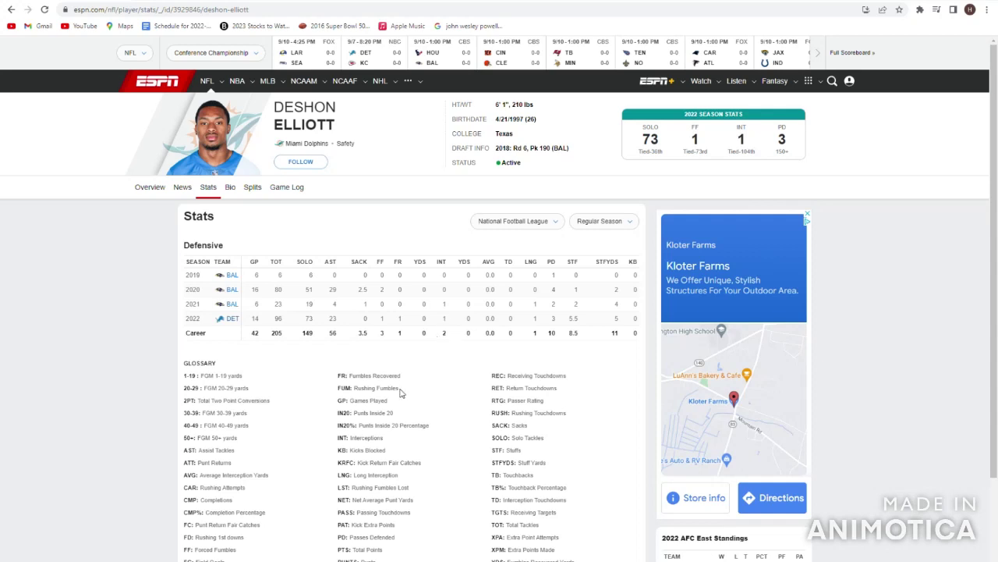
drag(561, 171, 241, 138)
click(24, 371)
click(10, 10)
click(11, 10)
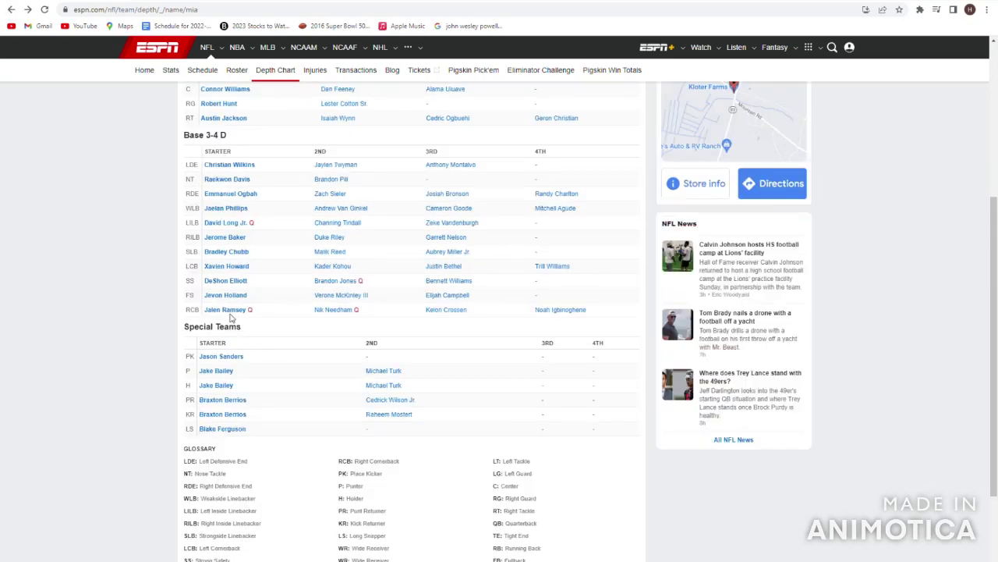
Step: Review the profiles and 2022 defensive stats of starting safety Jevon Holland and backup safety Brandon Jones, returning to the depth chart
click(232, 297)
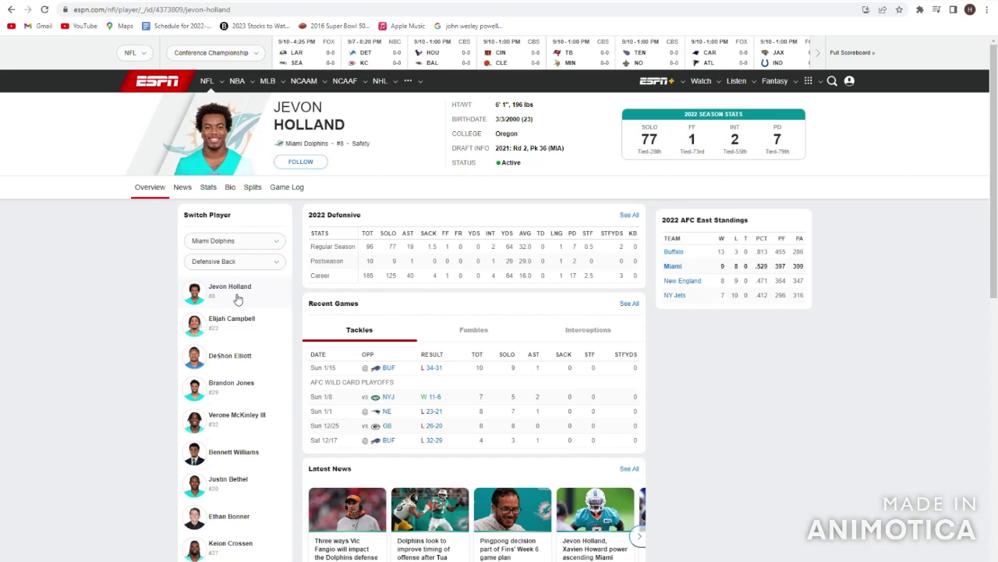
click(11, 9)
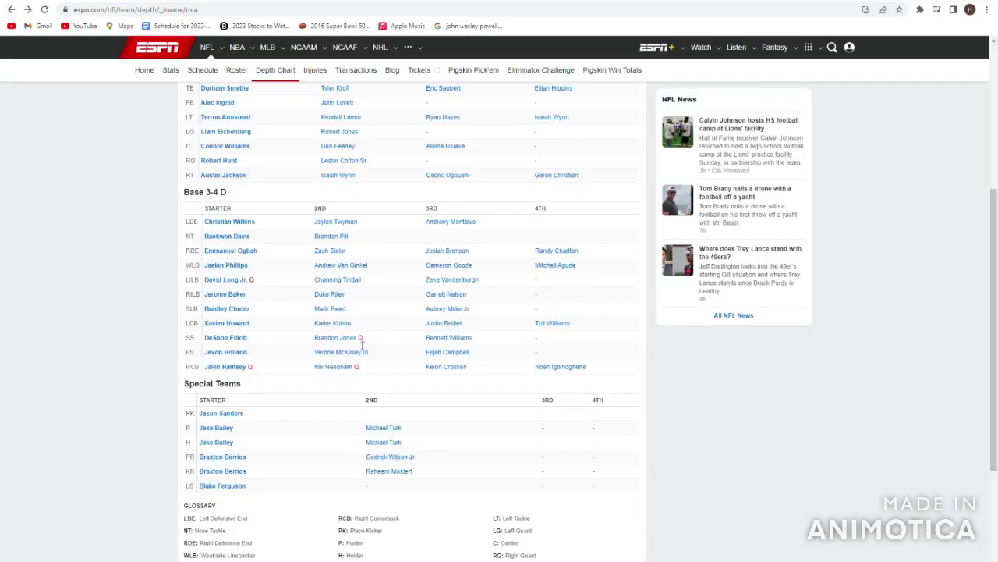
scroll(360, 343, up, 1)
click(335, 416)
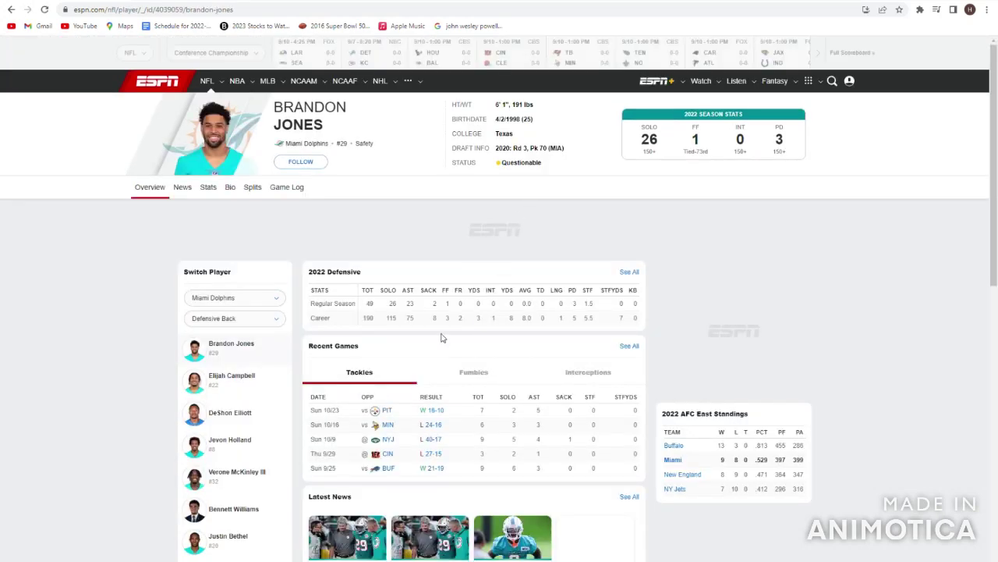
click(11, 25)
click(11, 10)
click(11, 11)
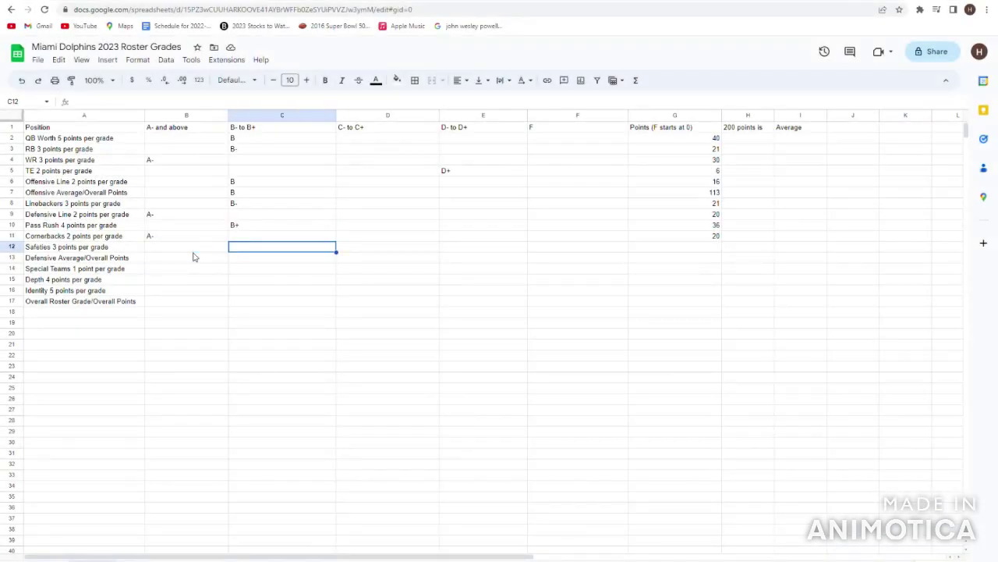
Step: In the roster grades spreadsheet, enter B+ as the Safeties grade under B- to B+
text(B)
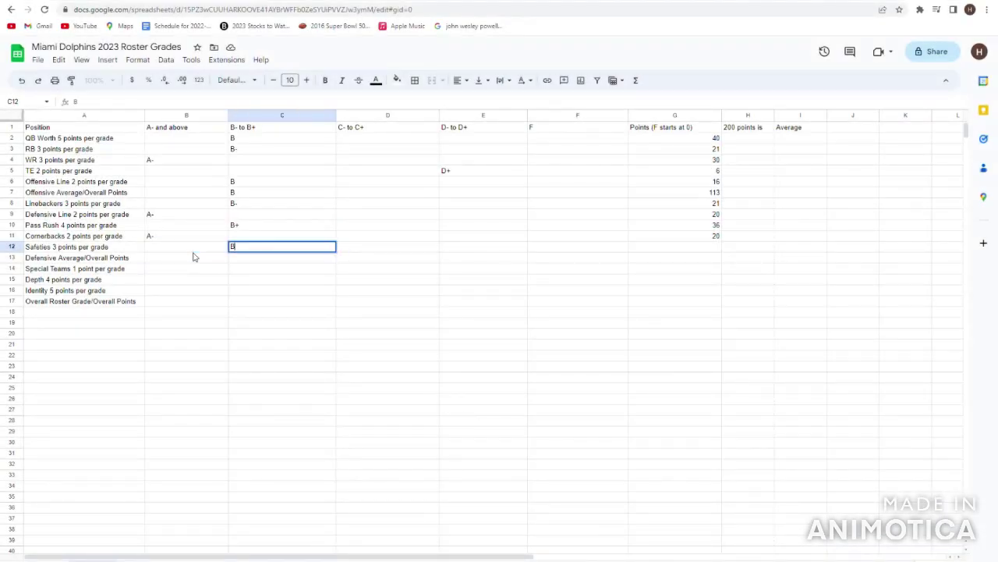
text(+)
key(Left)
key(Left)
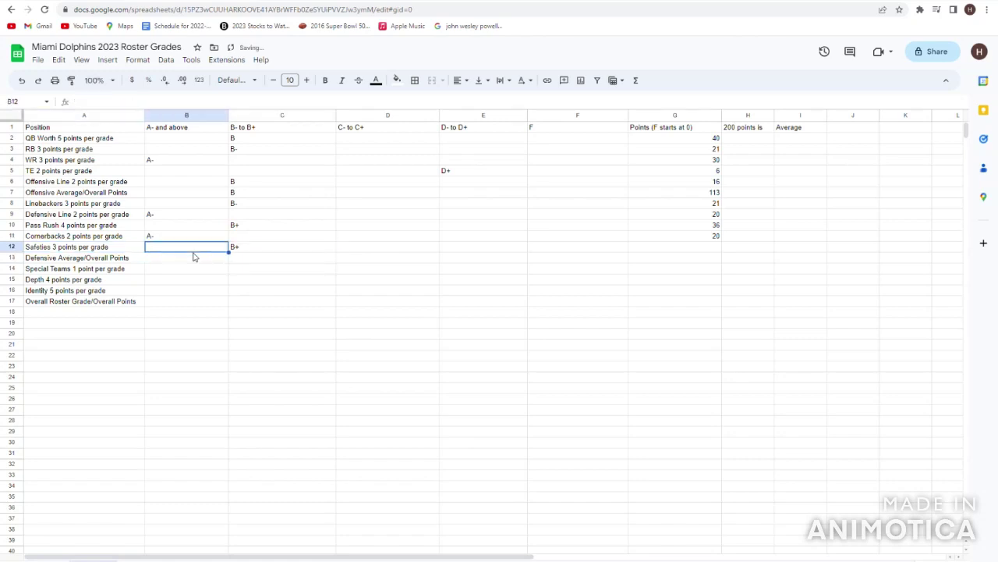
key(Right)
key(Right)
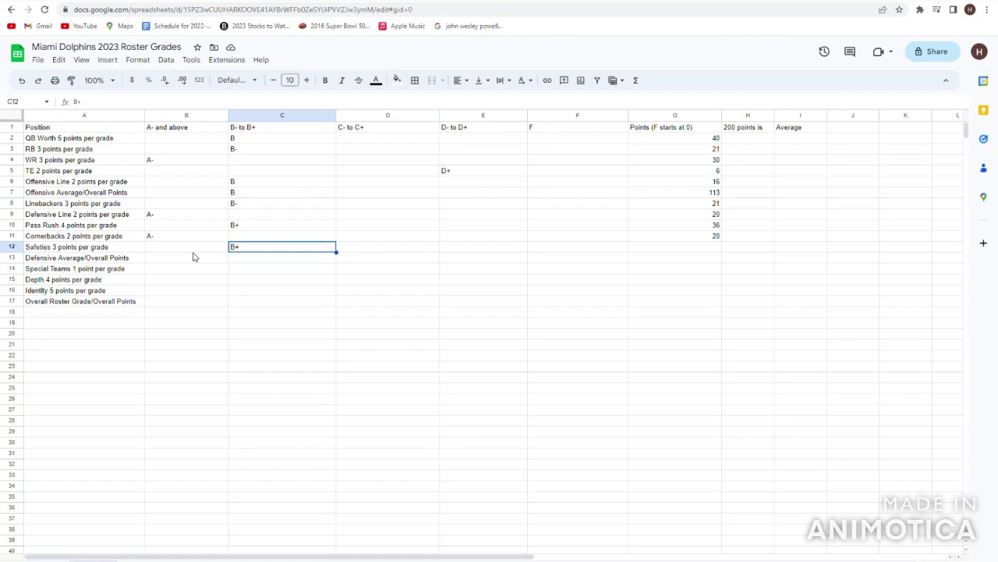
key(Left)
key(Right)
key(Right)
key(Left)
key(Left)
key(Right)
key(Left)
key(Left)
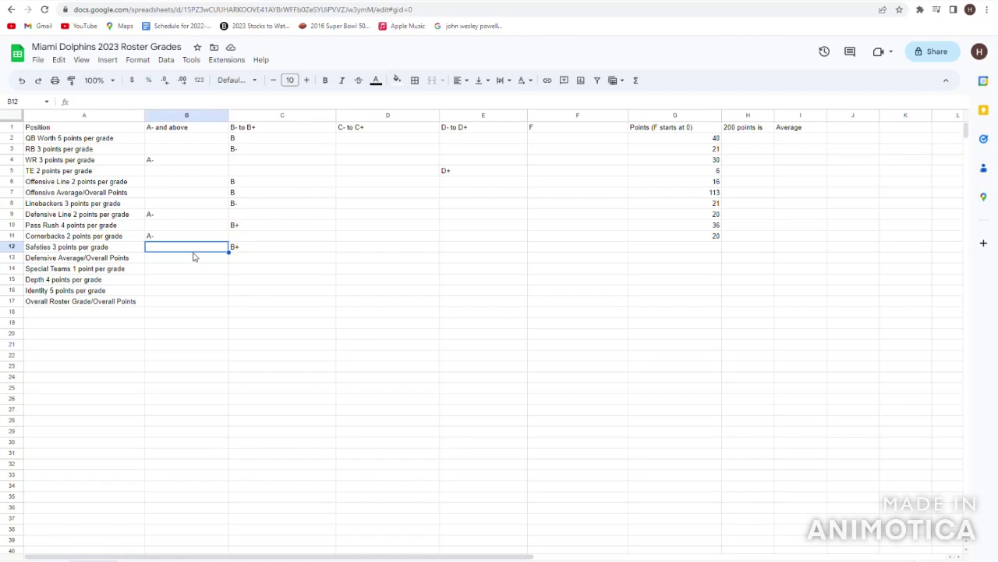
key(Right)
key(Right)
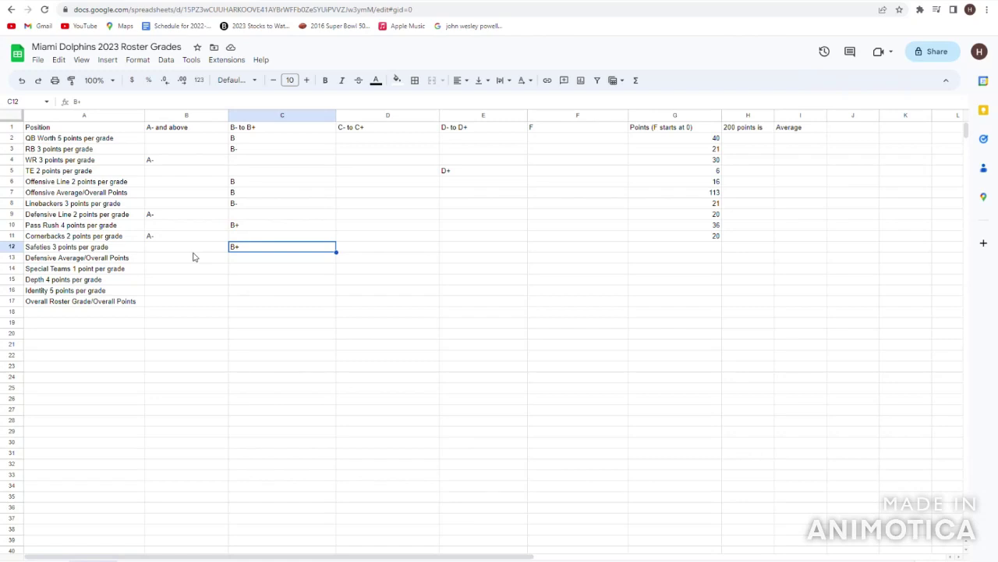
Step: Enter 27 as the points for Safeties
key(Right)
key(Right)
key(Right)
key(Left)
key(Left)
key(Right)
key(Right)
key(Right)
text(27)
key(Return)
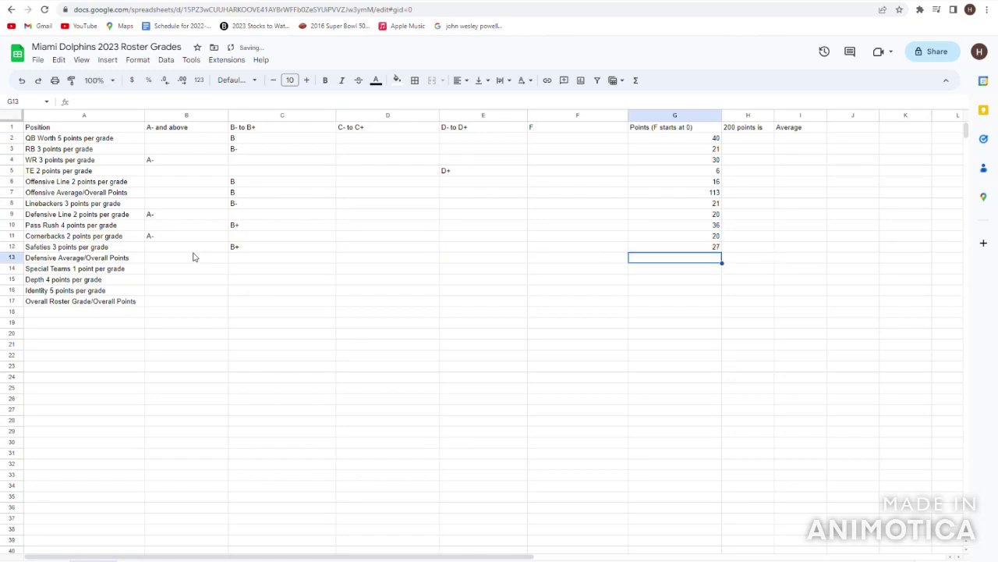
Step: Sum G8 through G12 as the Defensive Average/Overall Points and enter its grade B+ under B- to B+
key(Left)
key(Left)
key(Left)
key(Left)
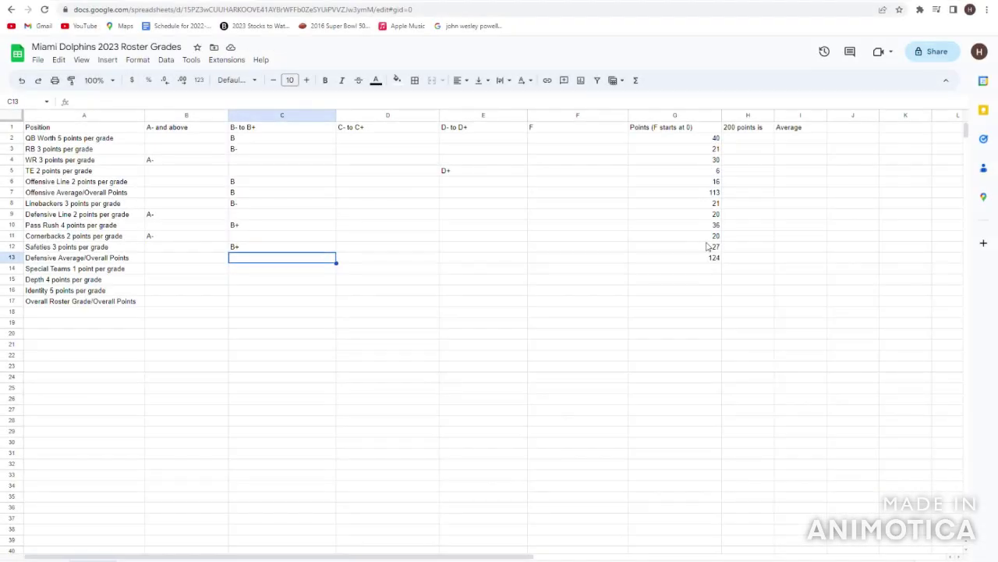
key(Up)
key(Left)
key(Down)
key(Right)
text(B+)
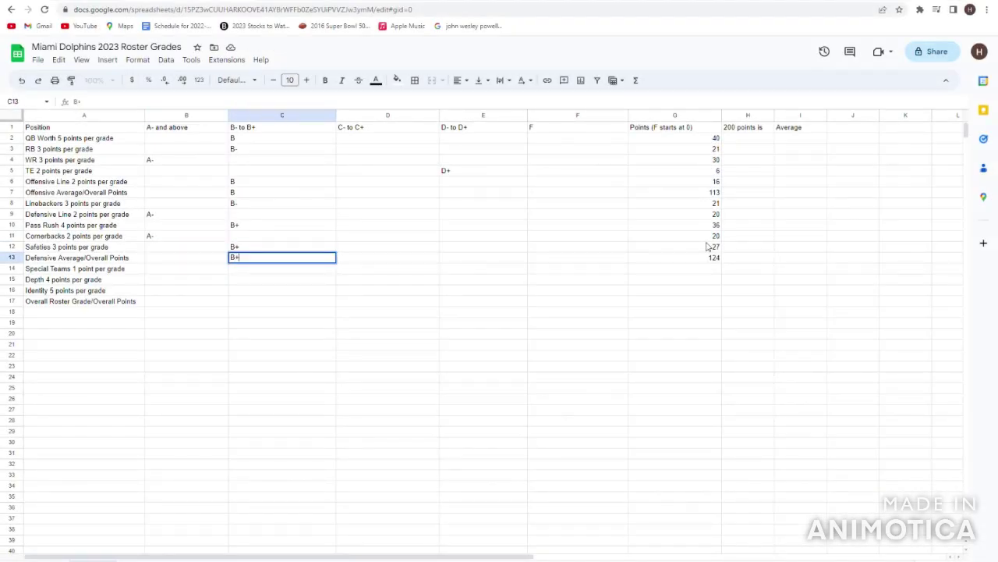
key(Return)
key(Up)
key(Left)
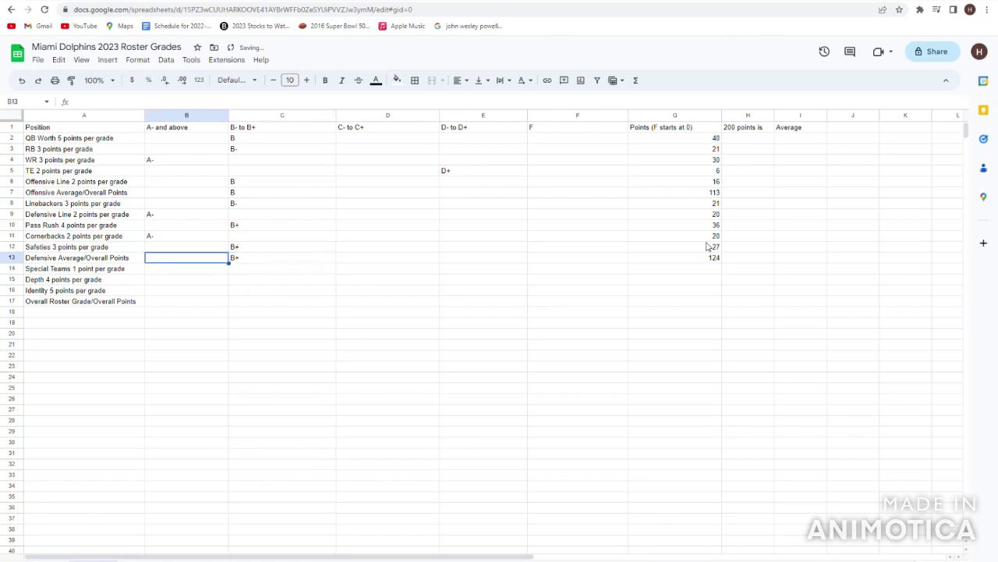
key(Left)
key(Up)
key(Right)
key(Right)
key(Down)
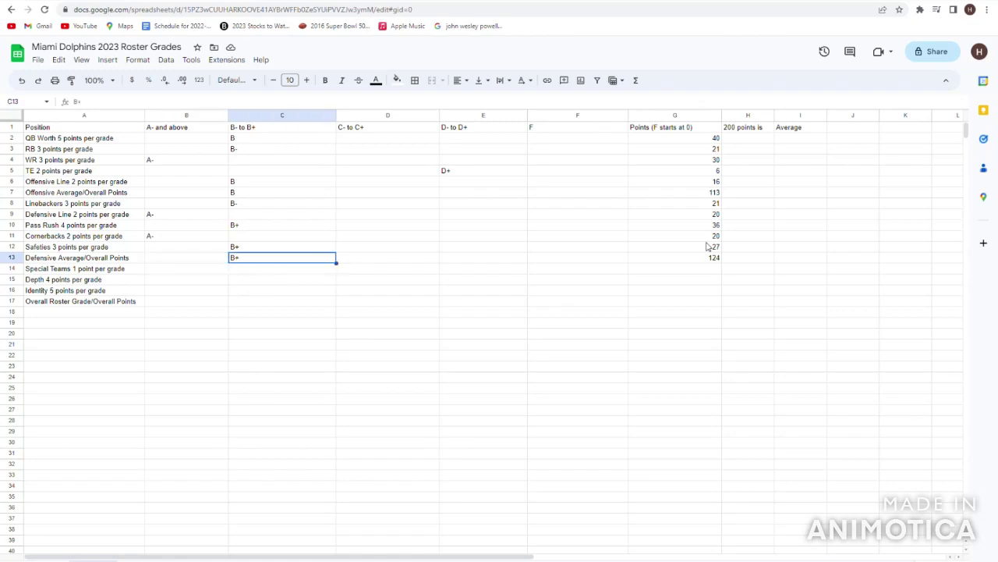
key(Right)
key(Right)
key(Right)
key(Right)
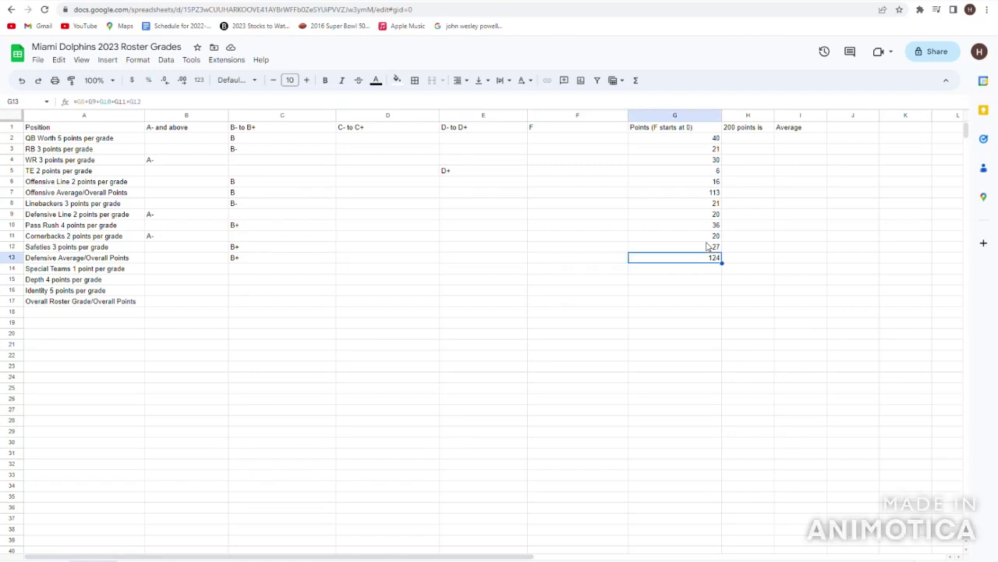
key(Left)
key(Left)
key(Left)
key(Left)
key(Left)
key(Left)
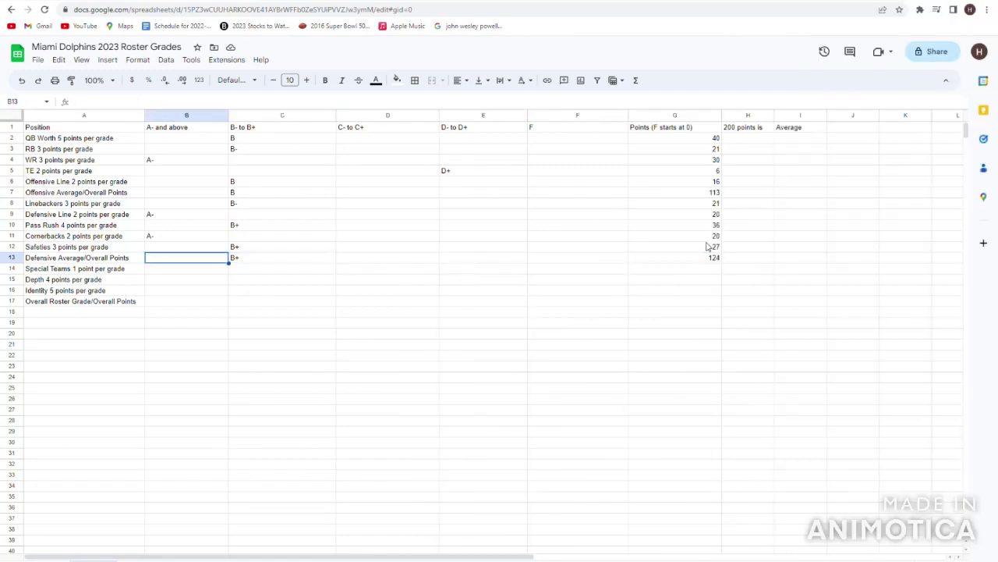
key(Right)
key(Right)
key(Up)
key(Up)
key(Up)
key(Up)
key(Up)
key(Up)
key(Down)
key(Down)
key(Down)
key(Down)
key(Down)
key(Down)
key(Left)
key(Up)
key(Down)
key(Down)
key(Right)
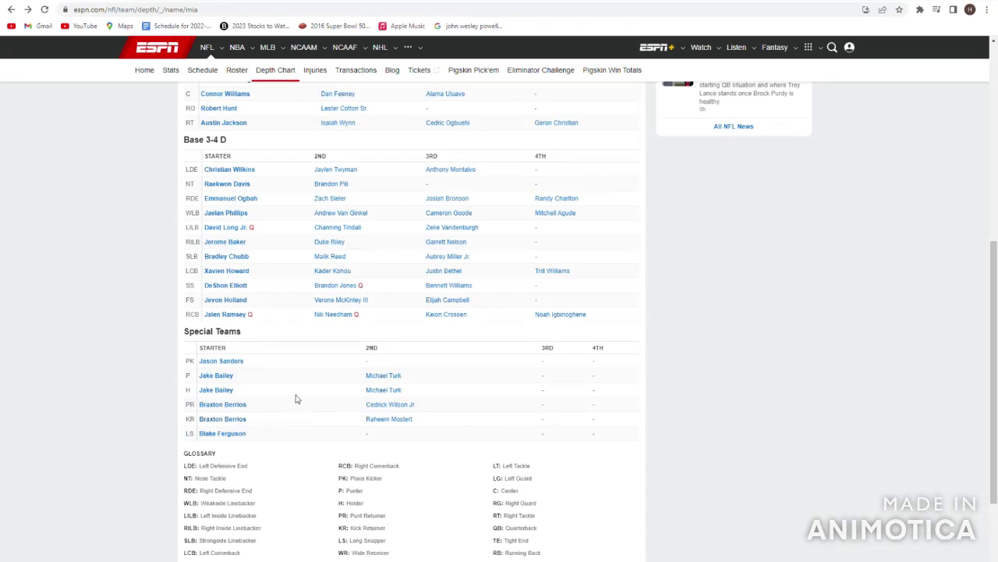
Step: On the ESPN depth chart, open kicker Jason Sanders's page, examine his season-by-season kicking stats, and return
drag(263, 375, 144, 347)
click(145, 348)
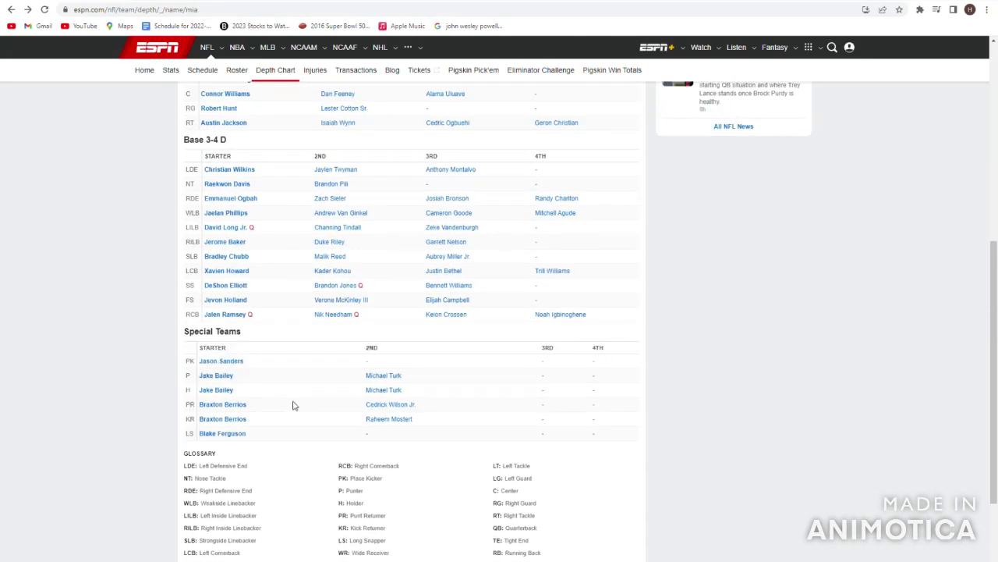
click(219, 361)
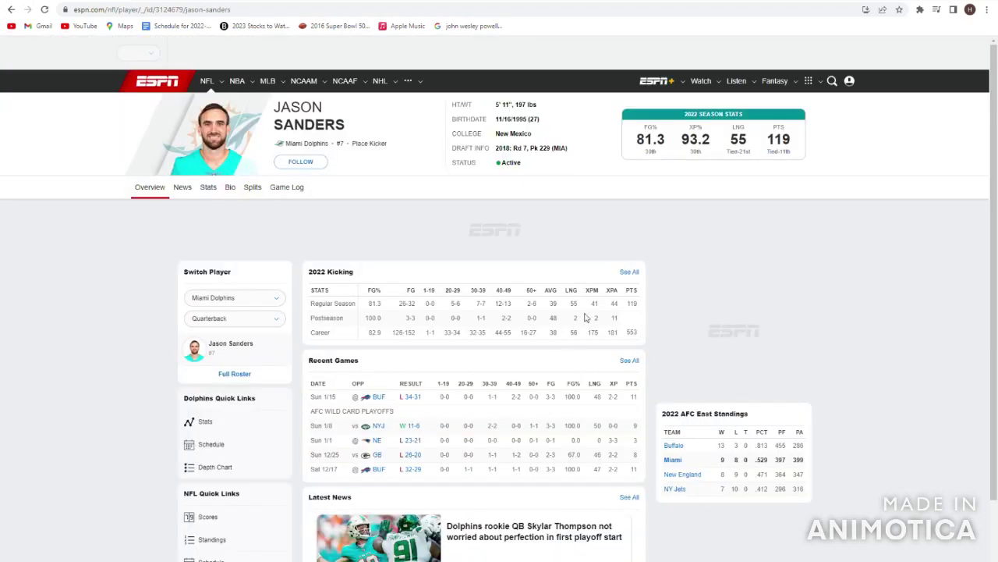
click(635, 271)
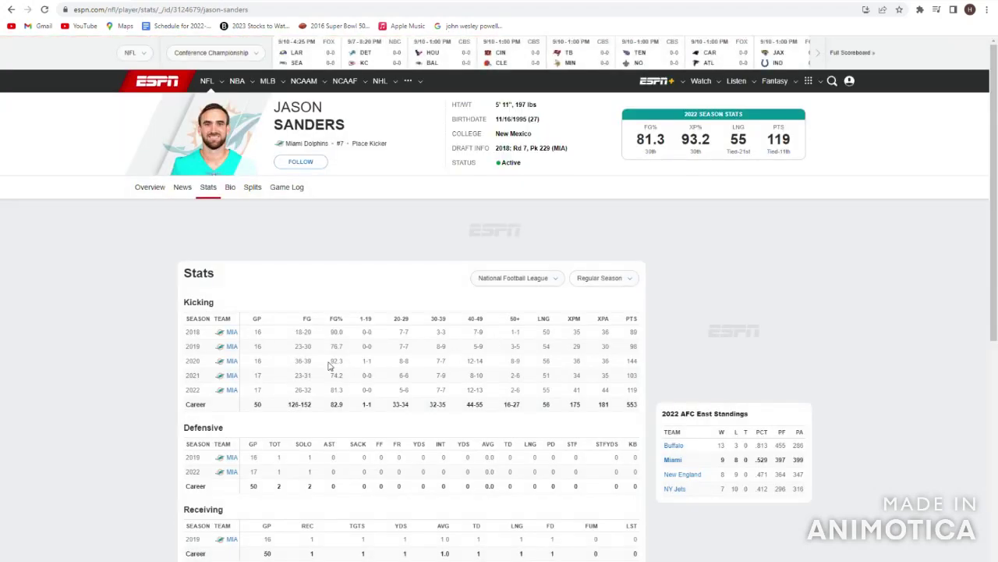
scroll(326, 446, down, 2)
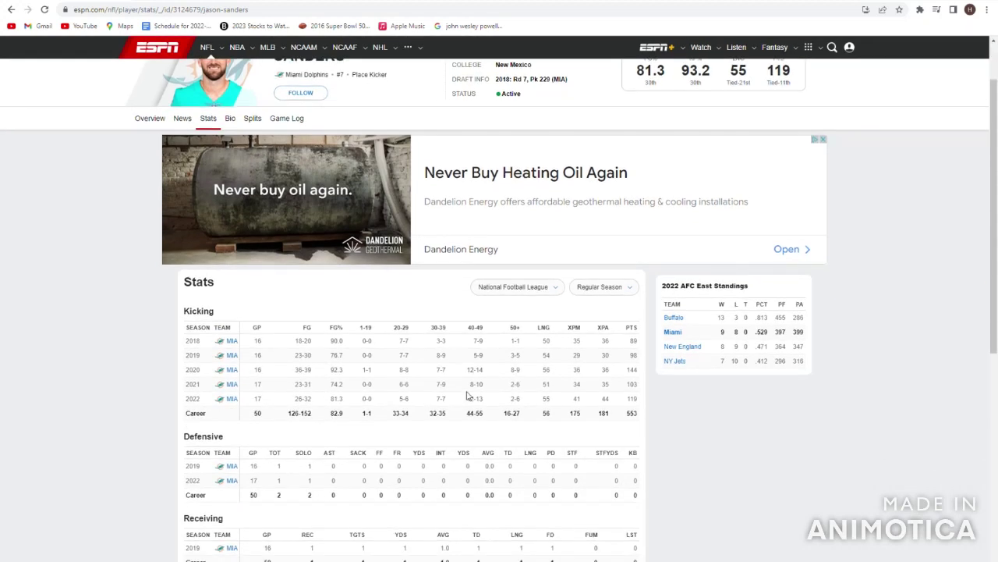
drag(374, 384, 336, 383)
drag(257, 369, 474, 379)
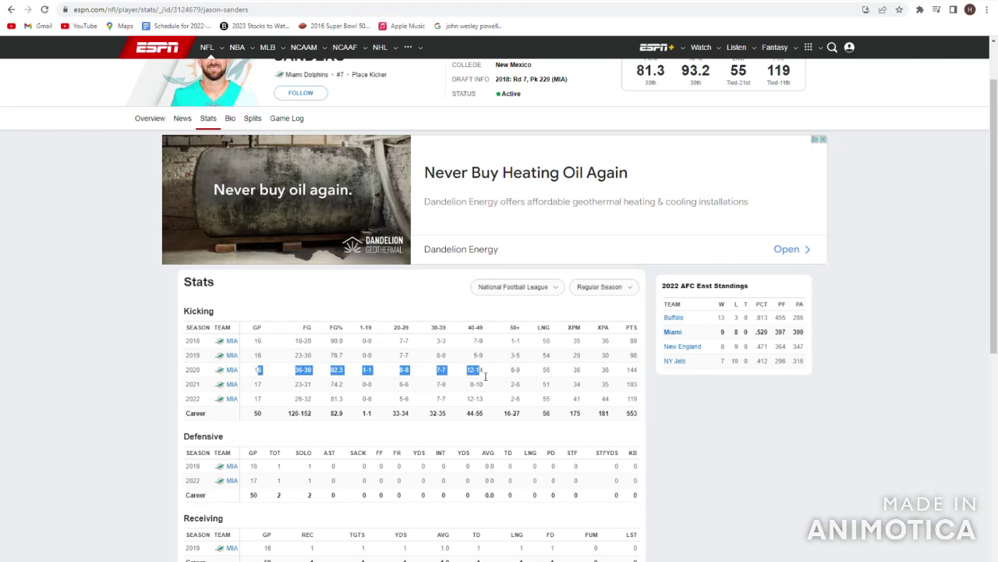
click(485, 377)
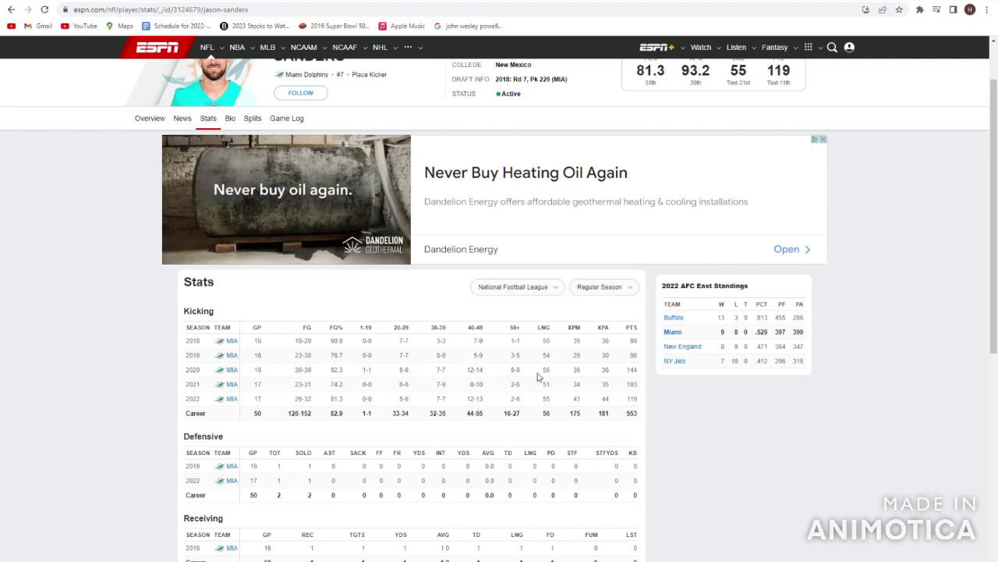
scroll(521, 384, up, 2)
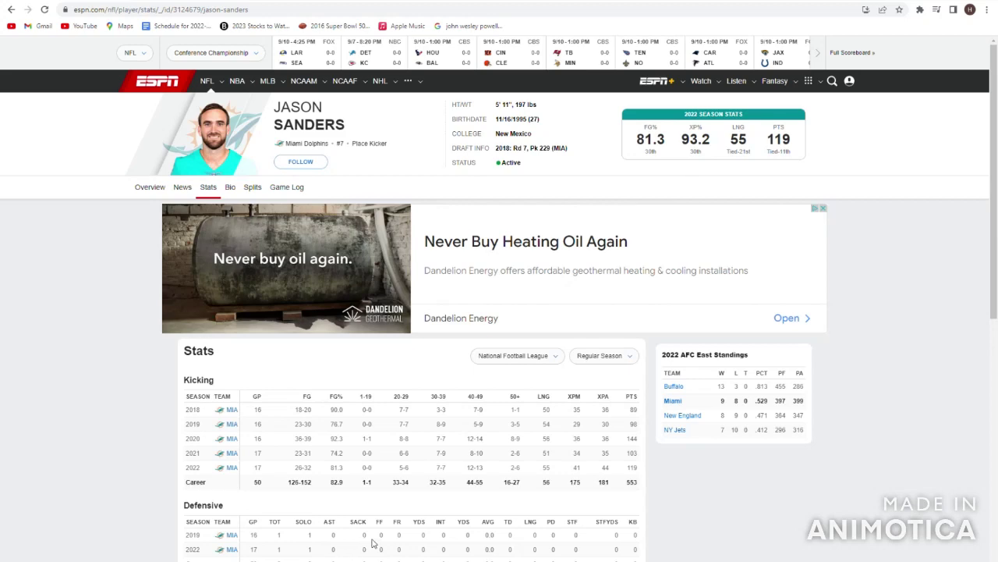
click(9, 9)
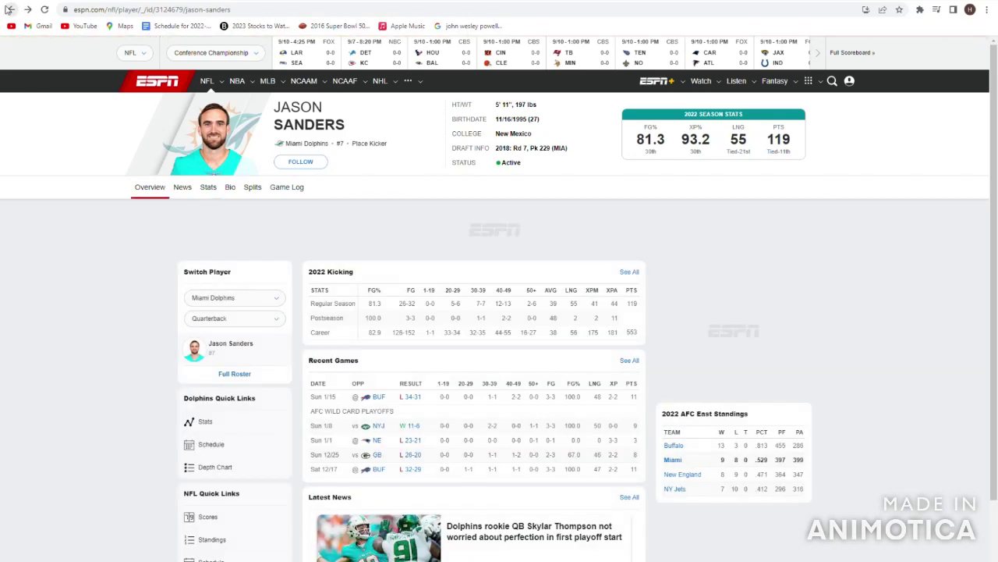
click(10, 10)
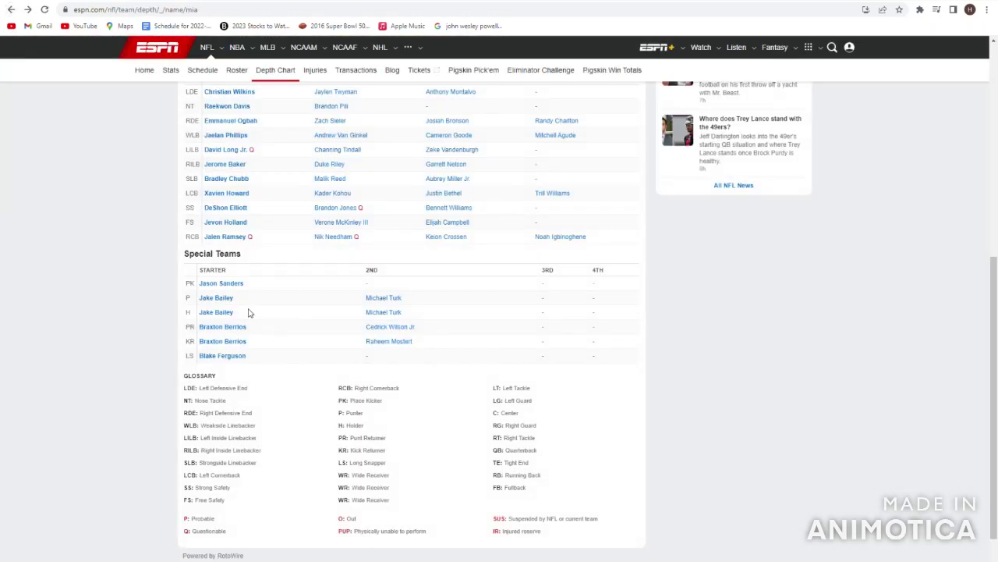
Step: Examine starting punter Jake Bailey's season-by-season punting stats and return to the depth chart
scroll(258, 312, down, 2)
click(216, 243)
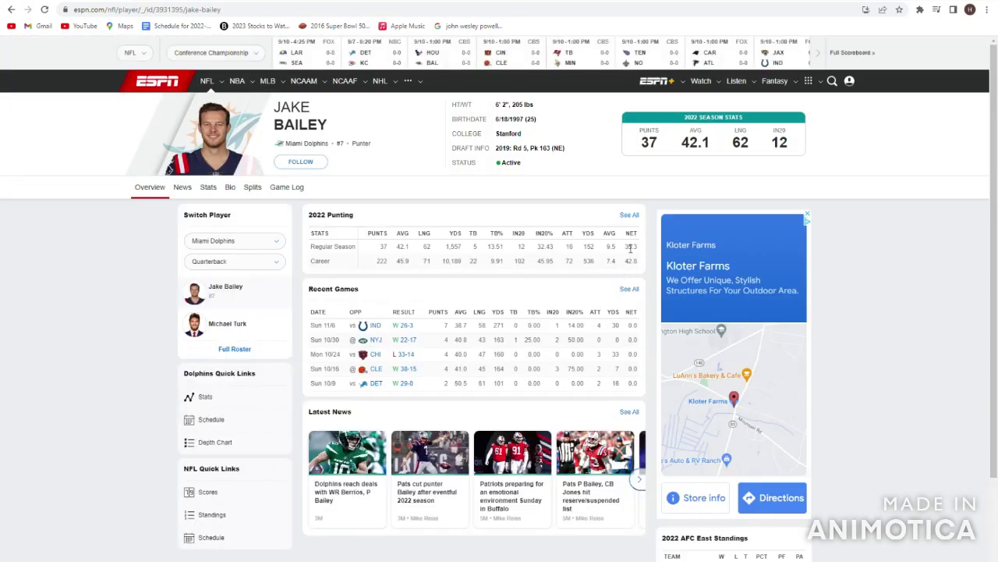
click(631, 218)
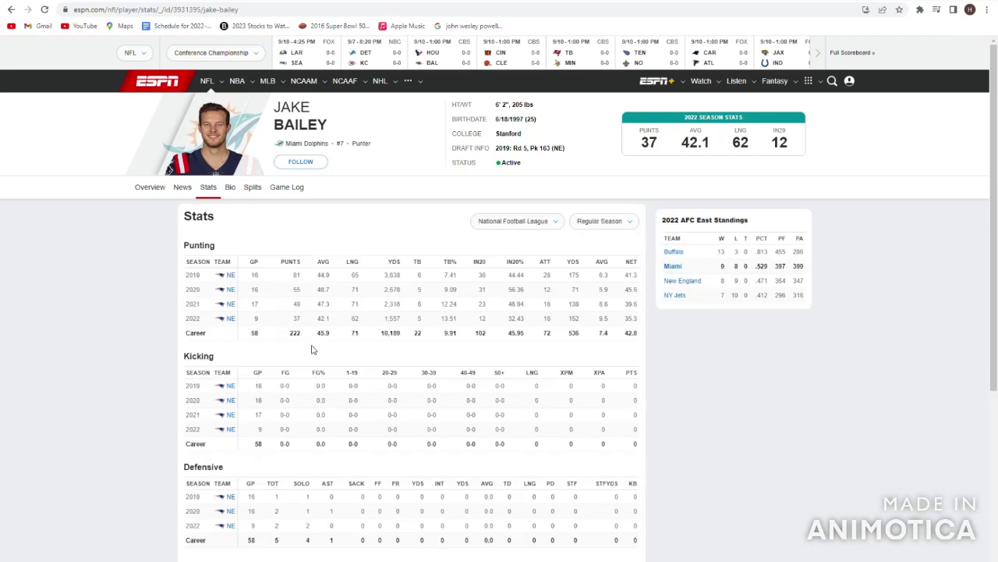
drag(273, 276, 445, 277)
click(443, 288)
drag(528, 322, 341, 319)
click(341, 317)
click(10, 8)
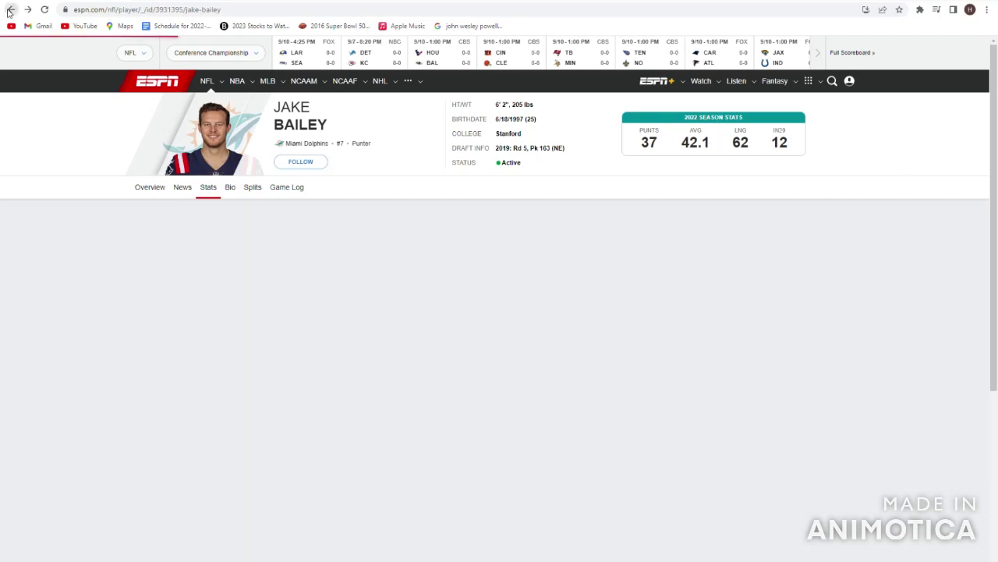
click(9, 8)
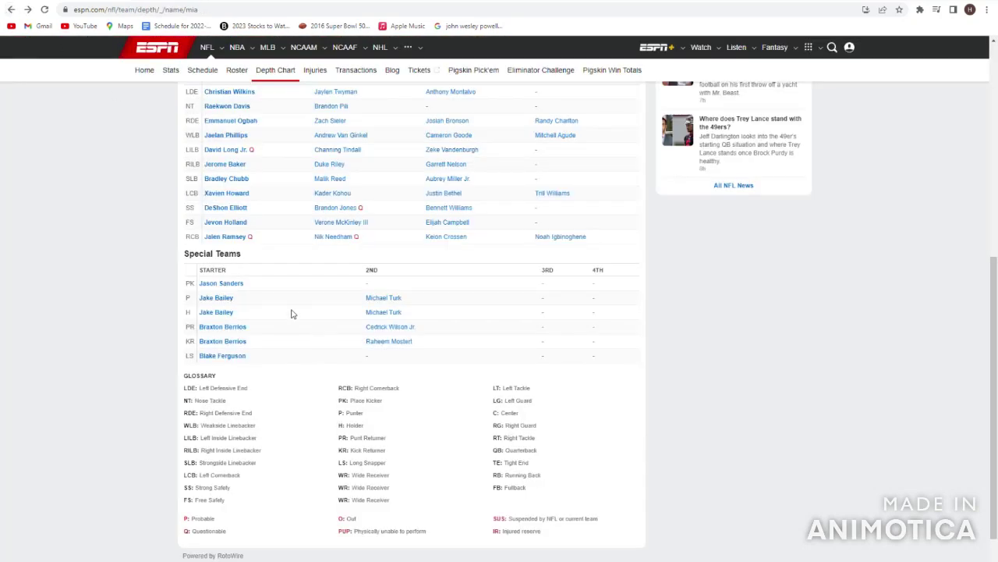
Step: View backup punter Michael Turk's player page and his college team's Arizona State page, and return to the depth chart's Special Teams section
scroll(303, 305, down, 1)
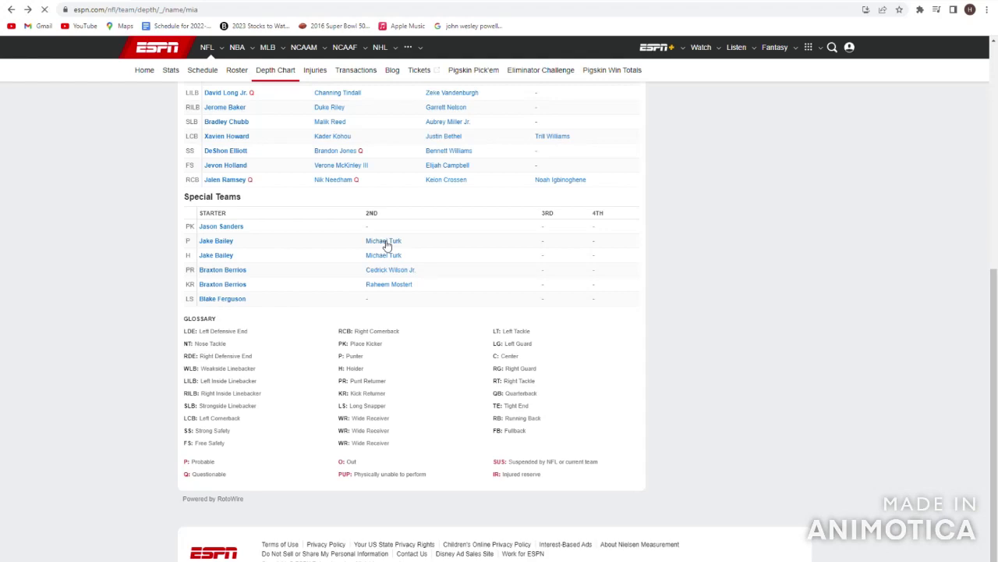
click(384, 244)
drag(564, 208, 529, 147)
click(514, 119)
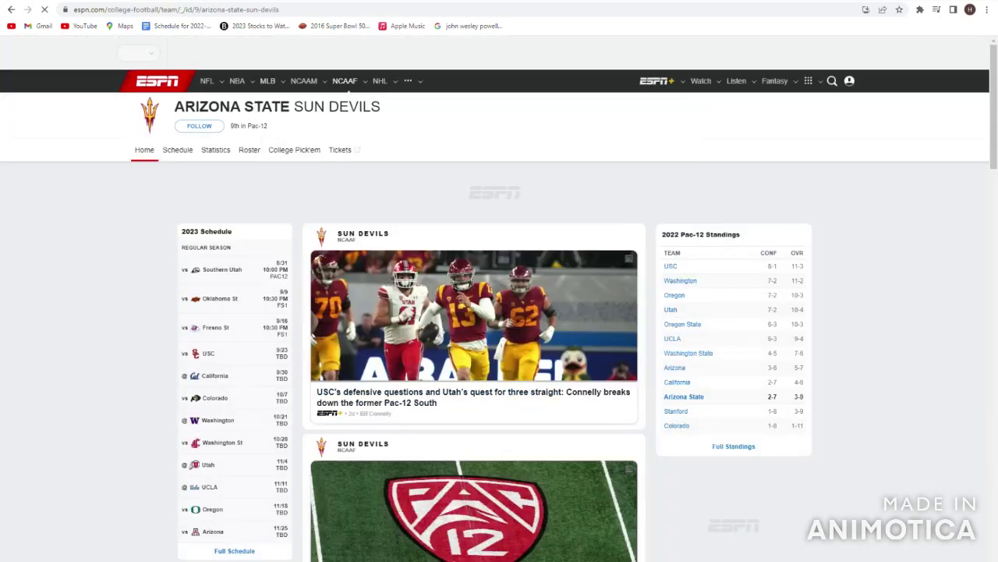
click(10, 8)
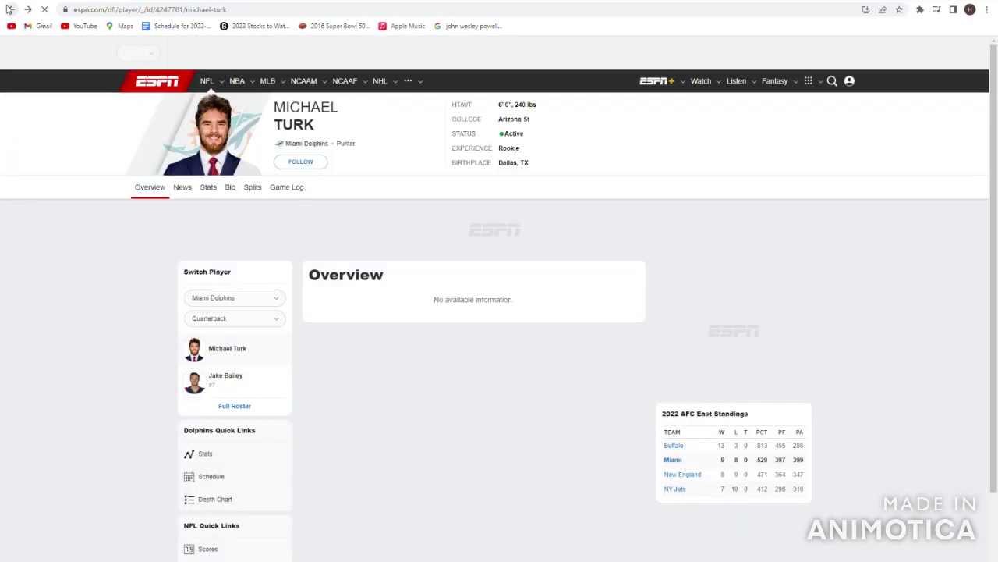
click(9, 9)
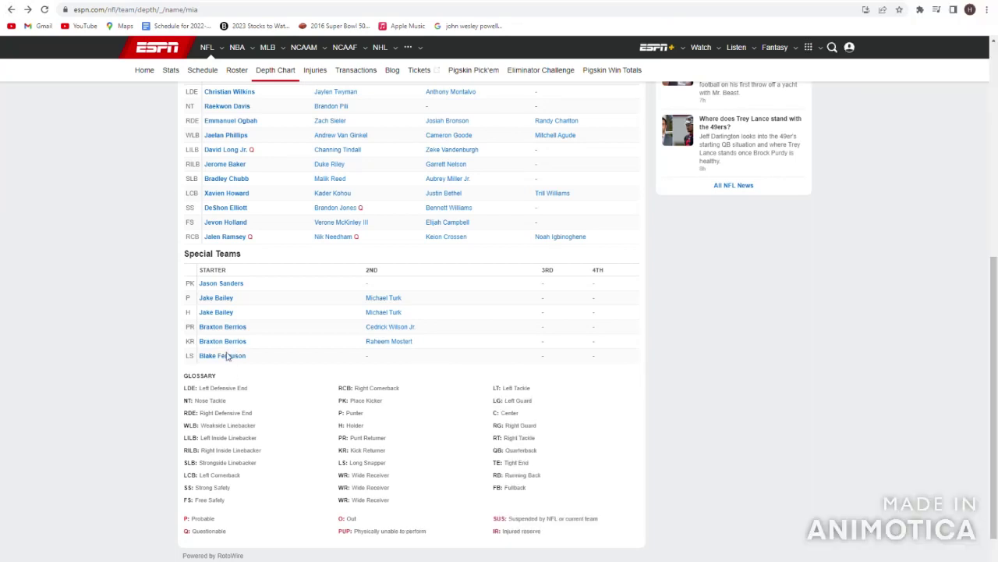
scroll(227, 354, down, 1)
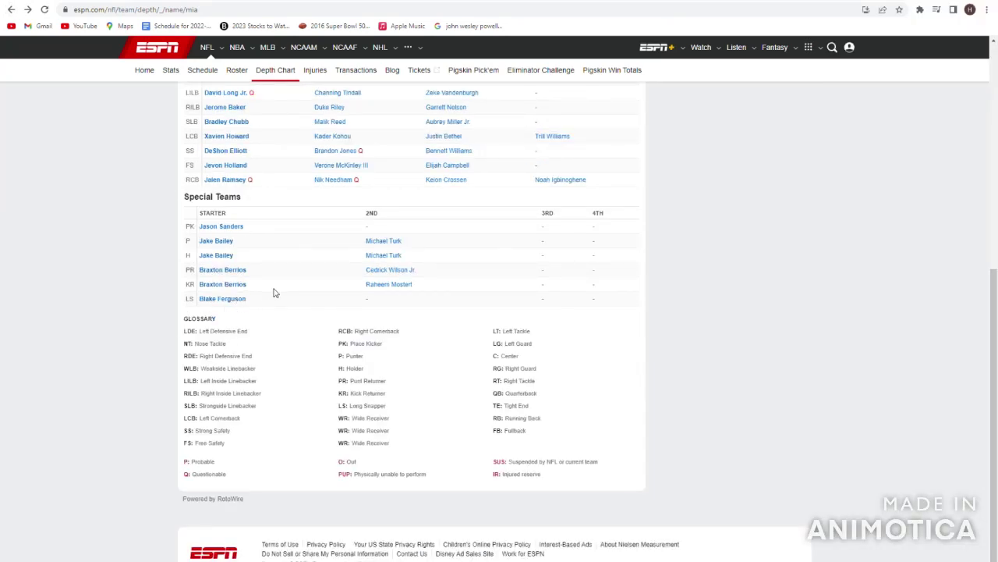
Step: Check the returners on the depth chart, view long snapper Blake Ferguson's player page, and return to the depth chart
drag(261, 283, 158, 284)
click(159, 283)
drag(261, 306, 182, 304)
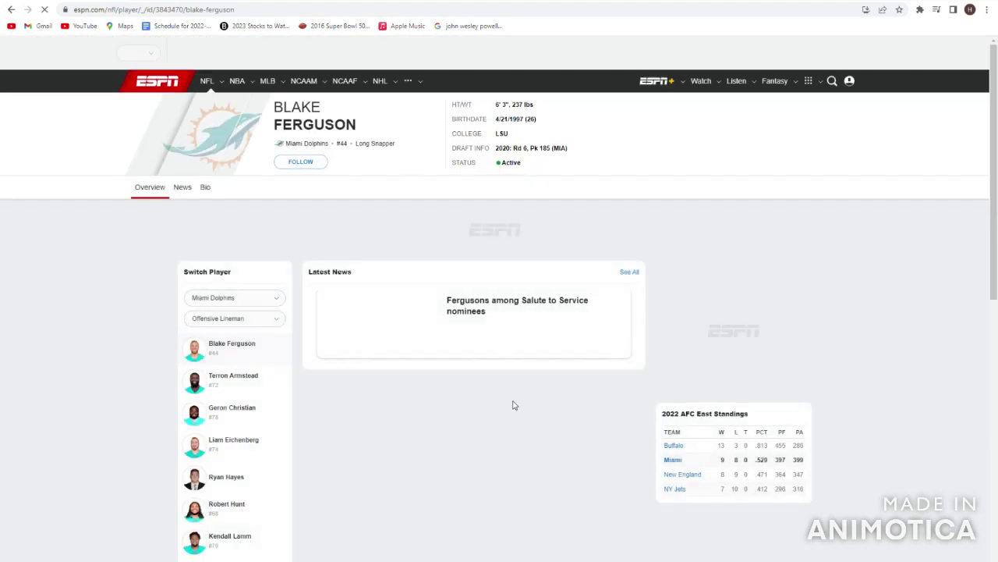
click(11, 10)
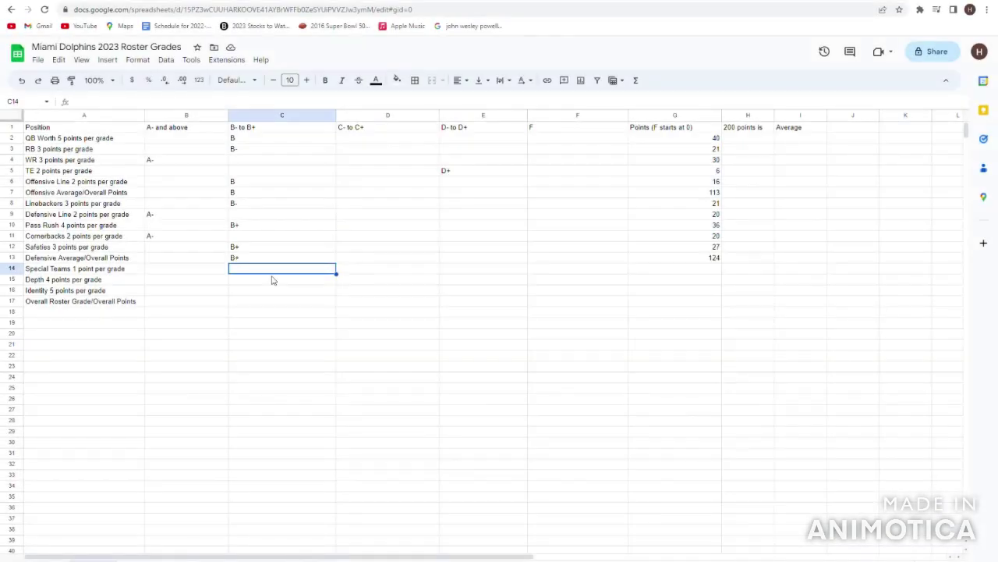
Step: In the roster grades spreadsheet, enter C+ for Special Teams under C- to C+
key(Left)
key(Right)
key(Right)
key(Left)
key(Right)
text(C+)
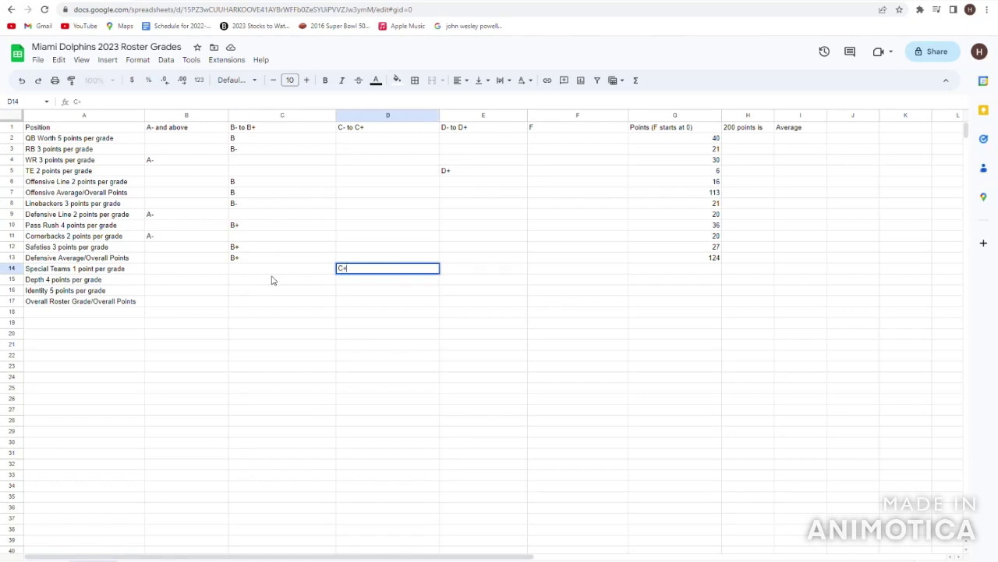
key(Left)
key(Left)
key(Right)
key(Right)
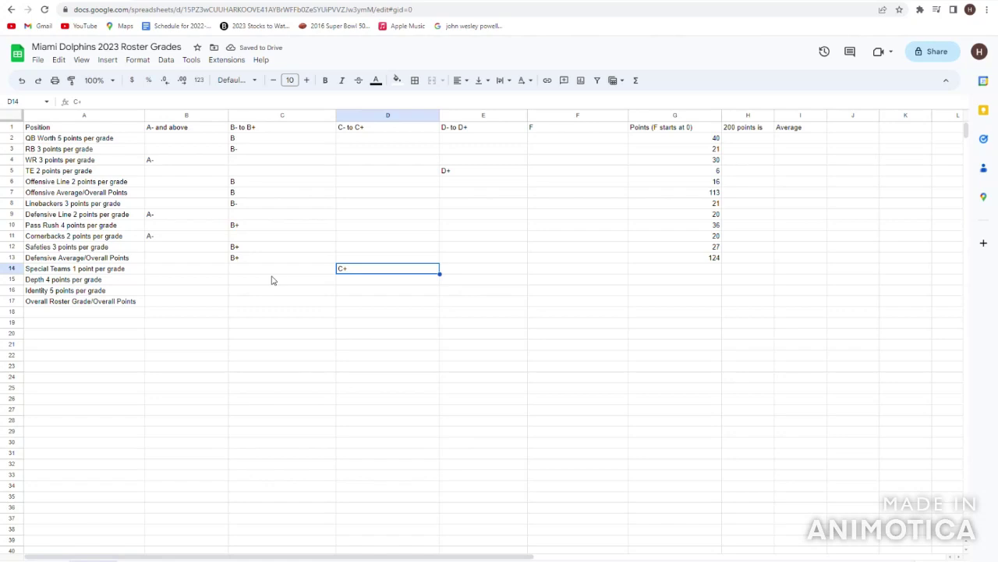
Step: Enter 6 as the Special Teams points in G14
key(Left)
key(Right)
key(Right)
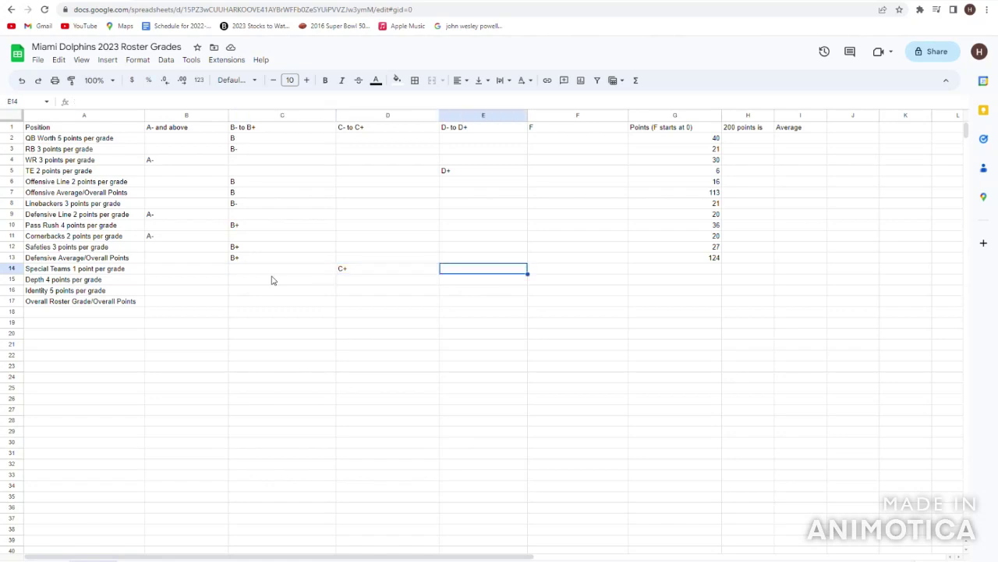
key(Left)
key(Right)
key(Right)
key(Right)
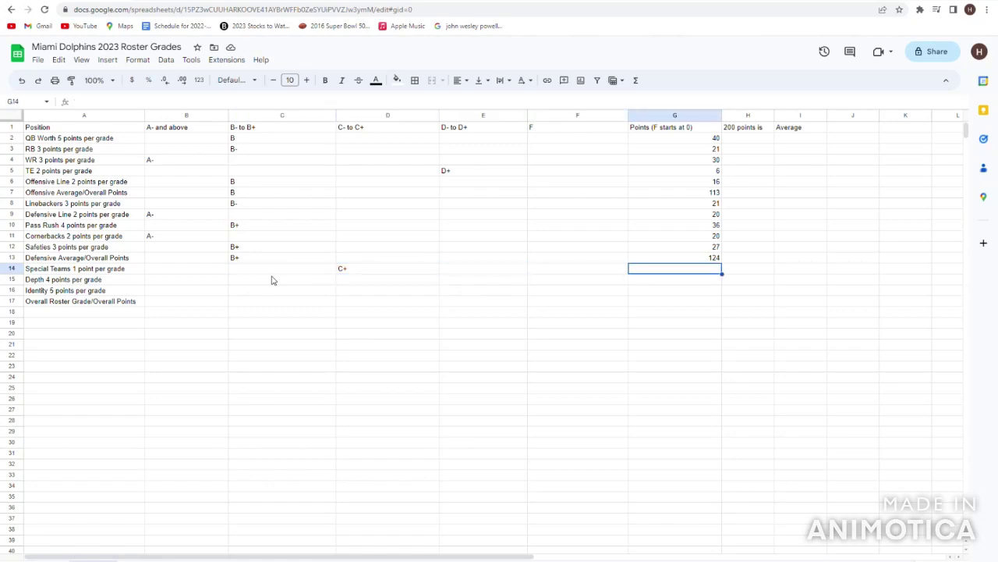
key(Left)
key(Left)
key(Left)
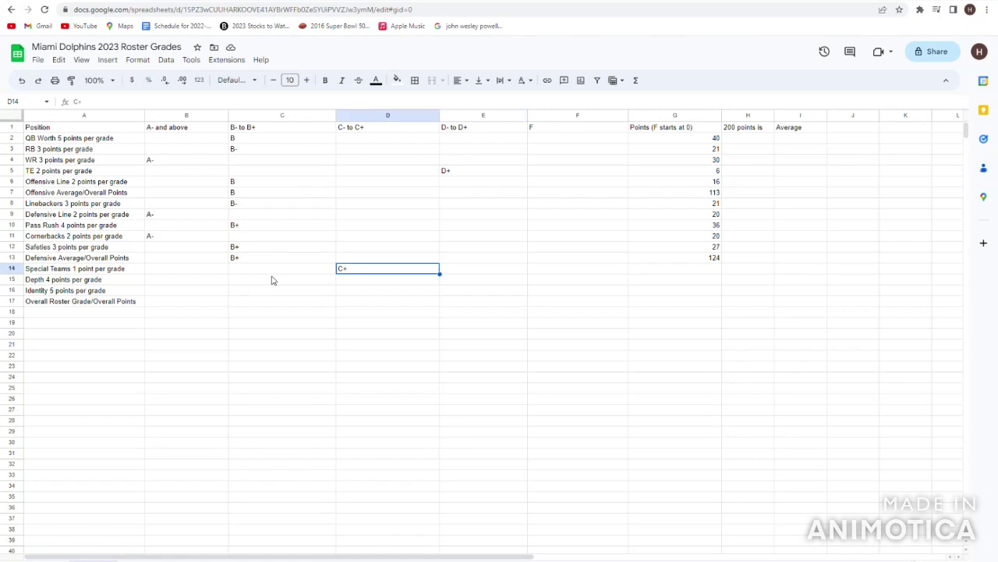
key(Right)
key(Left)
key(Right)
key(Right)
key(Right)
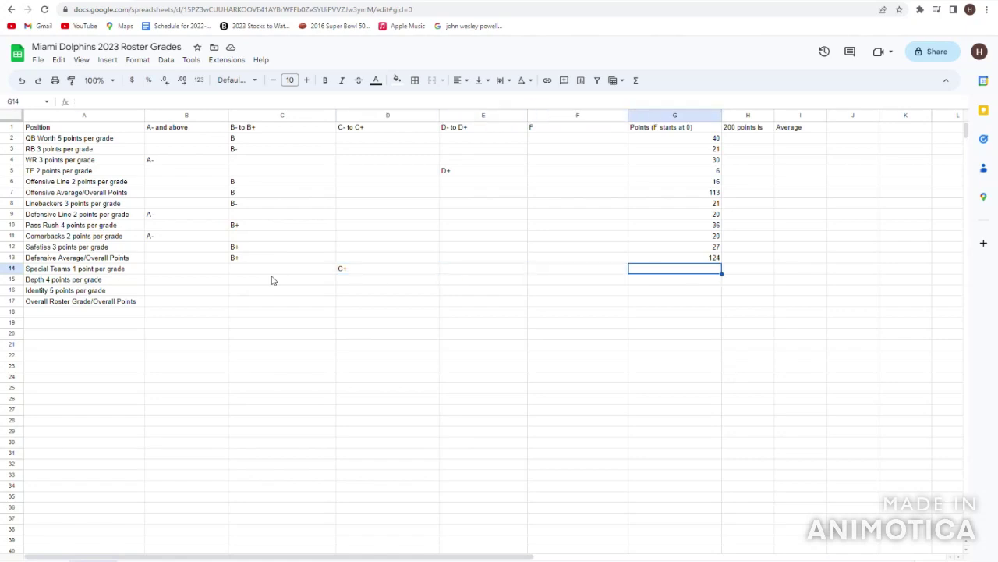
text(6)
key(Return)
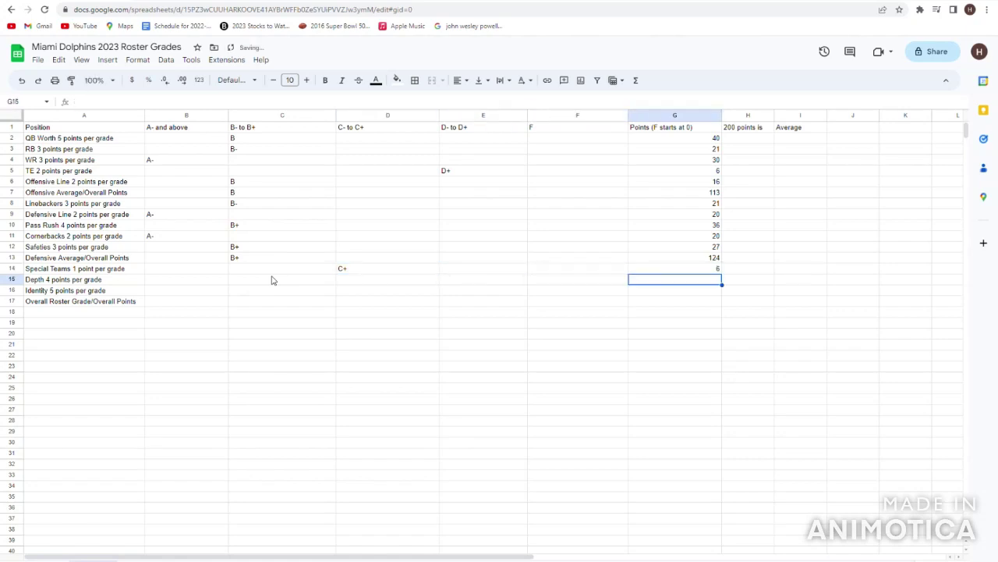
key(Left)
key(Left)
key(Left)
key(Left)
key(Right)
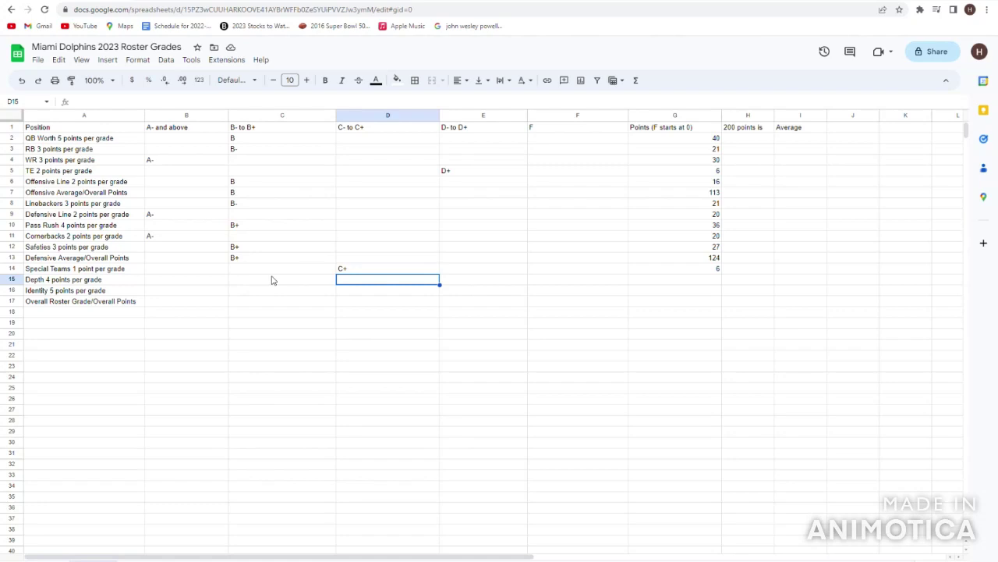
key(Left)
key(Left)
key(Left)
key(Right)
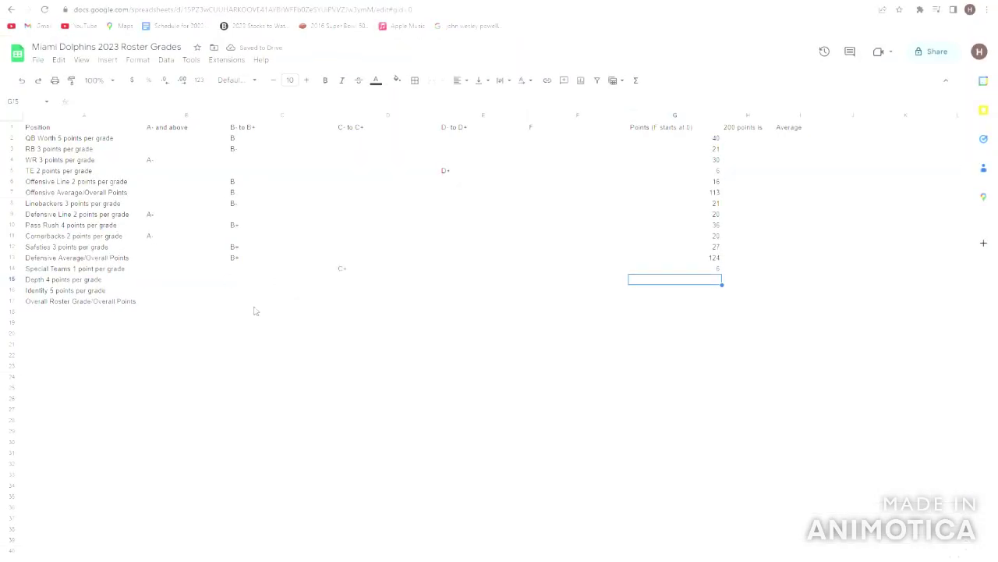
Step: Review the offensive grades row by row, from QB through Offensive Average/Overall Points, to judge the team's depth
key(Up)
key(Up)
key(Up)
key(Up)
key(Up)
key(Up)
key(Up)
key(Up)
key(Up)
key(Up)
key(Up)
key(Up)
key(Up)
key(Up)
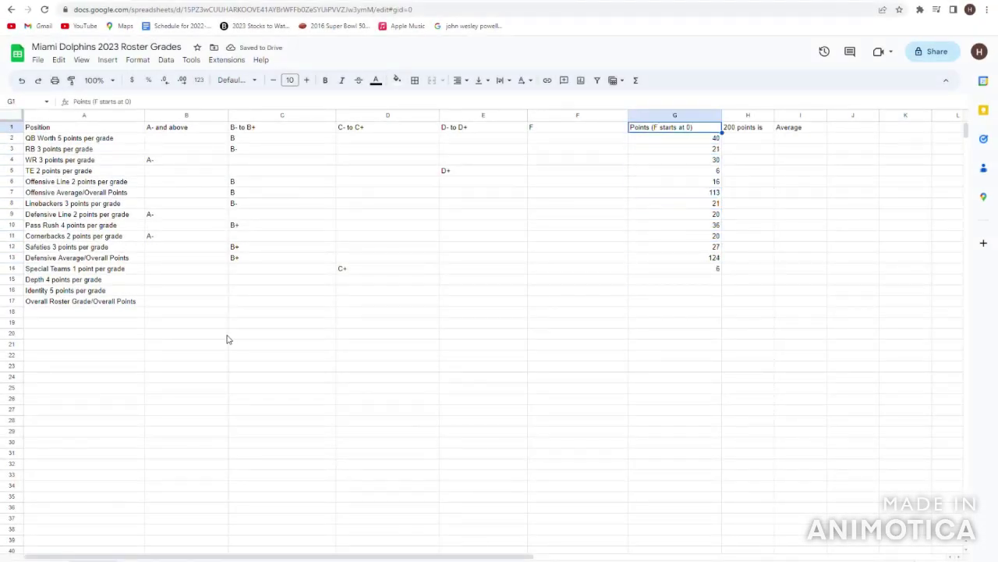
key(Left)
key(Down)
key(Left)
key(Left)
key(Left)
key(Right)
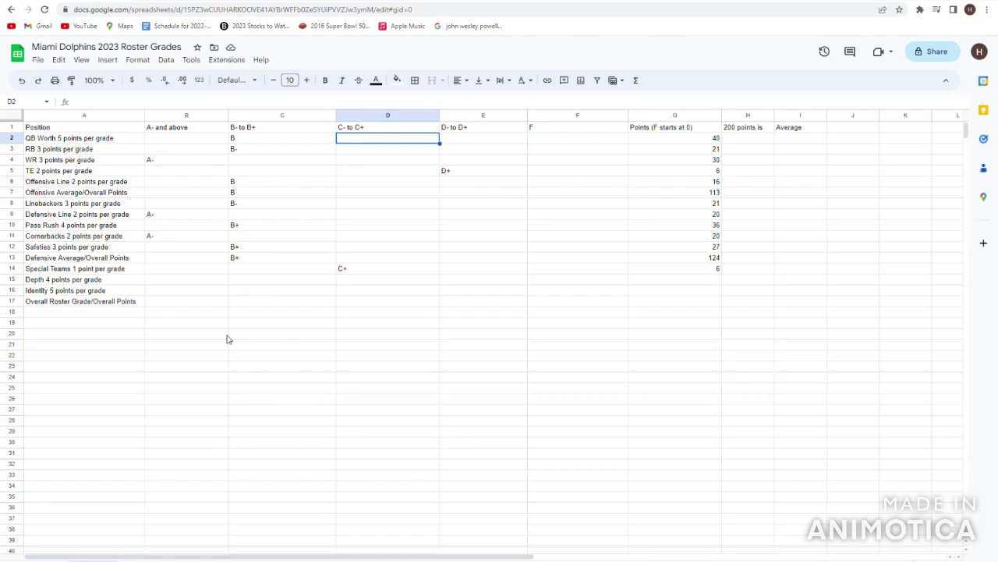
key(Down)
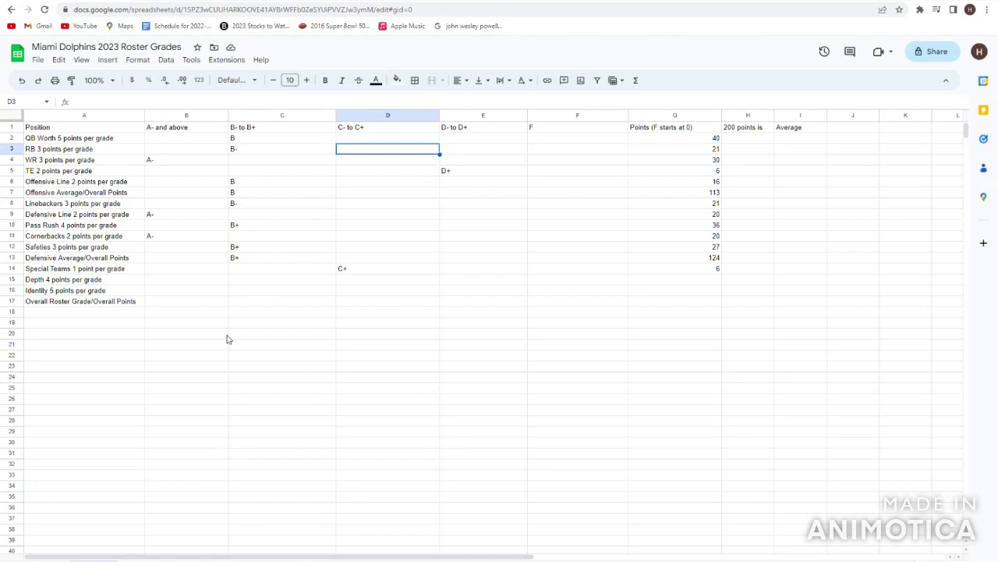
key(Left)
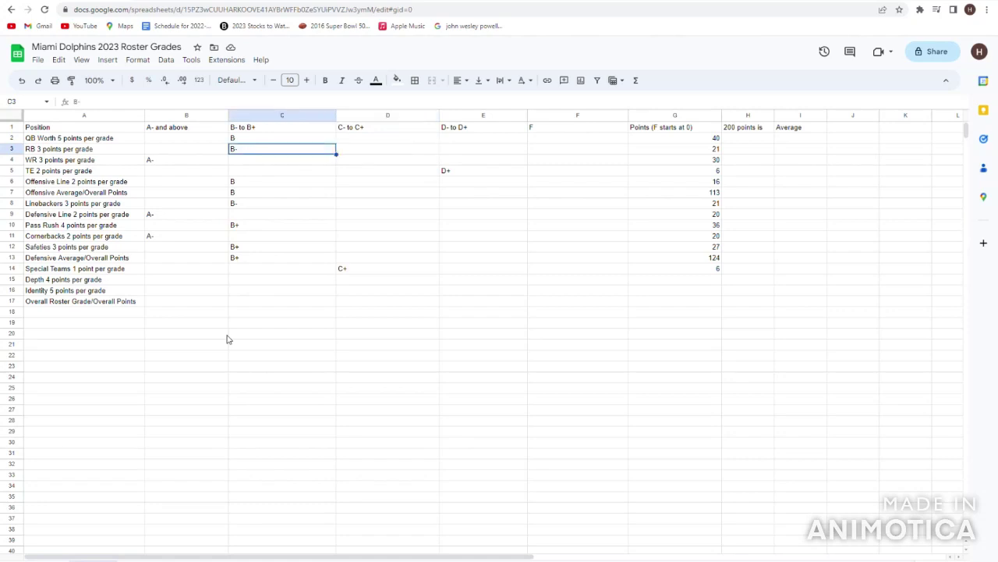
key(Down)
key(Left)
key(Right)
key(Left)
key(Down)
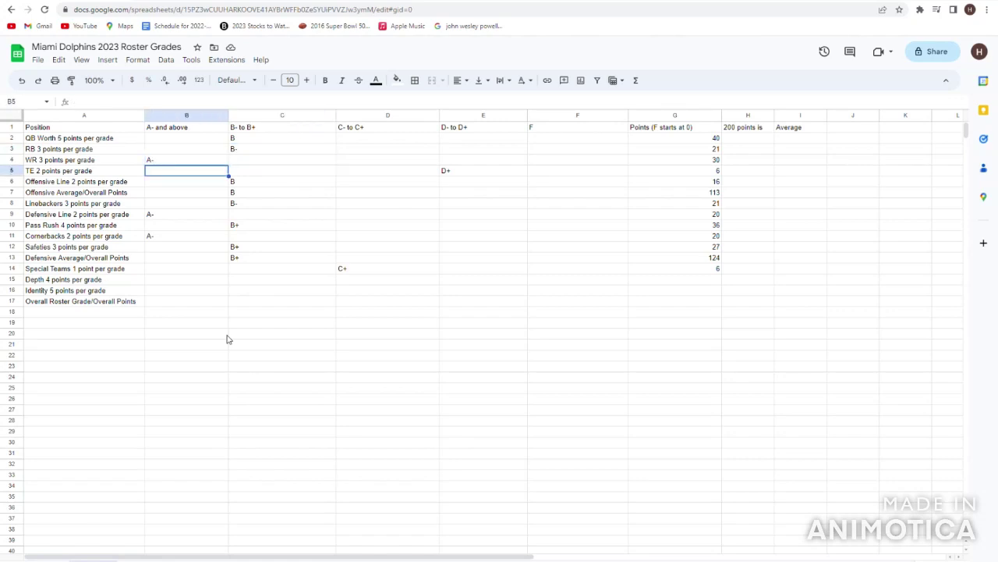
key(Right)
key(Right)
key(Right)
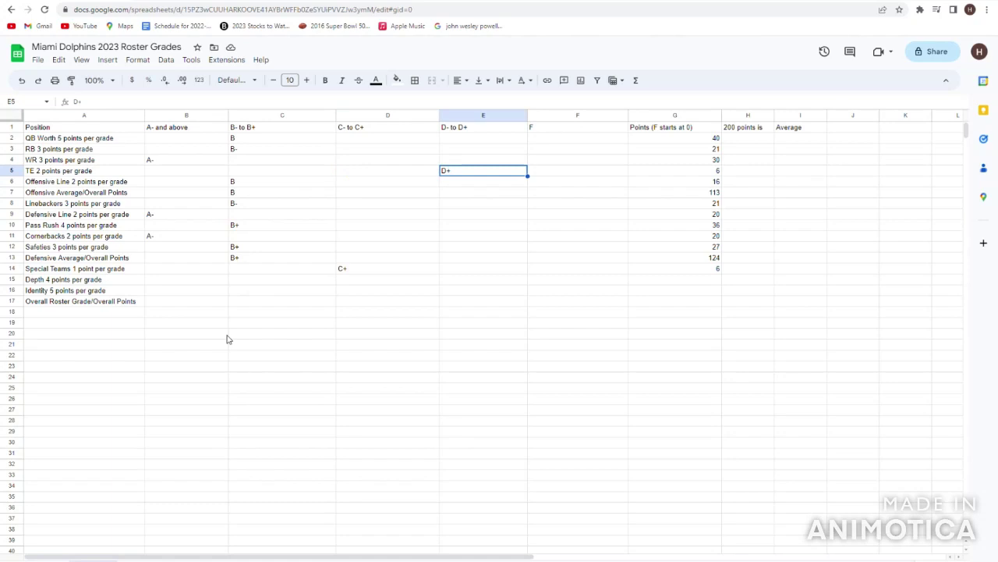
key(Down)
key(Left)
key(Left)
key(Left)
key(Right)
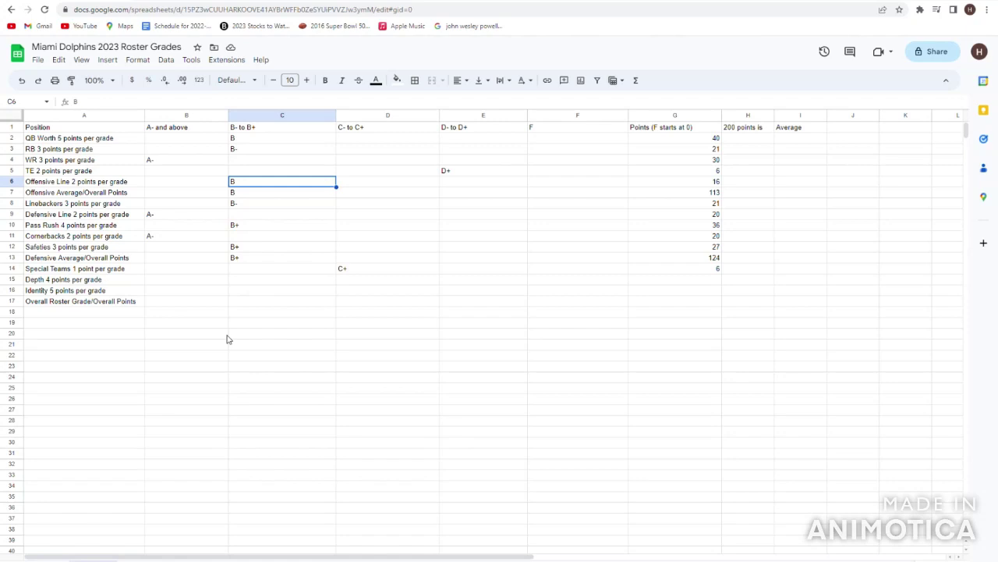
key(Left)
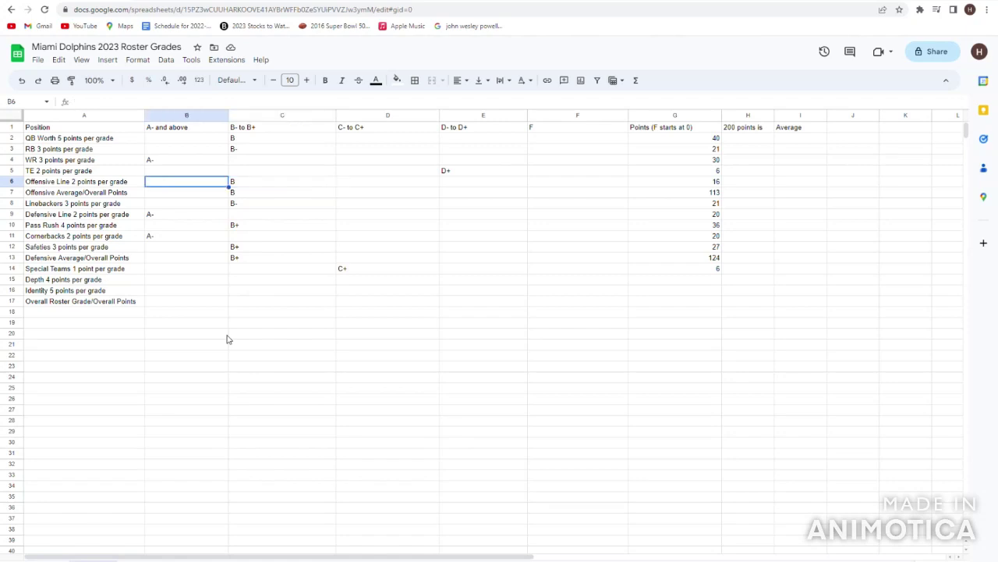
key(Down)
key(Right)
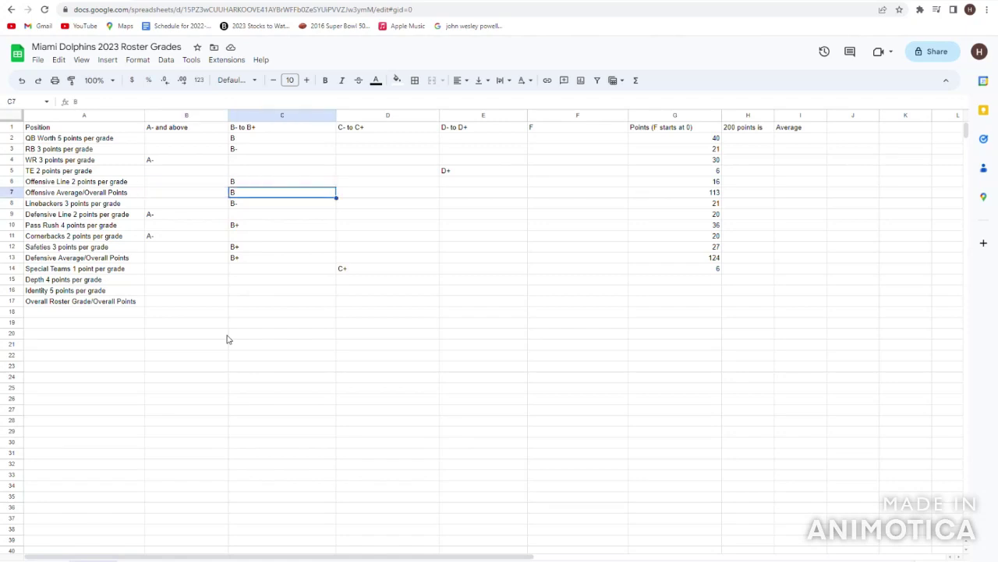
Step: Review the defensive grades row by row, from Linebackers through Defensive Average/Overall Points
key(Down)
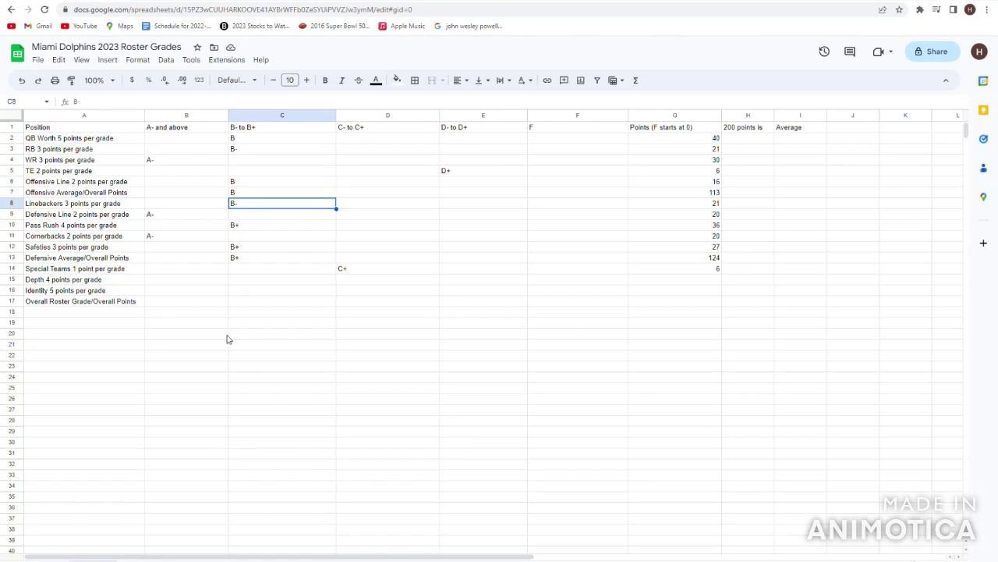
key(Right)
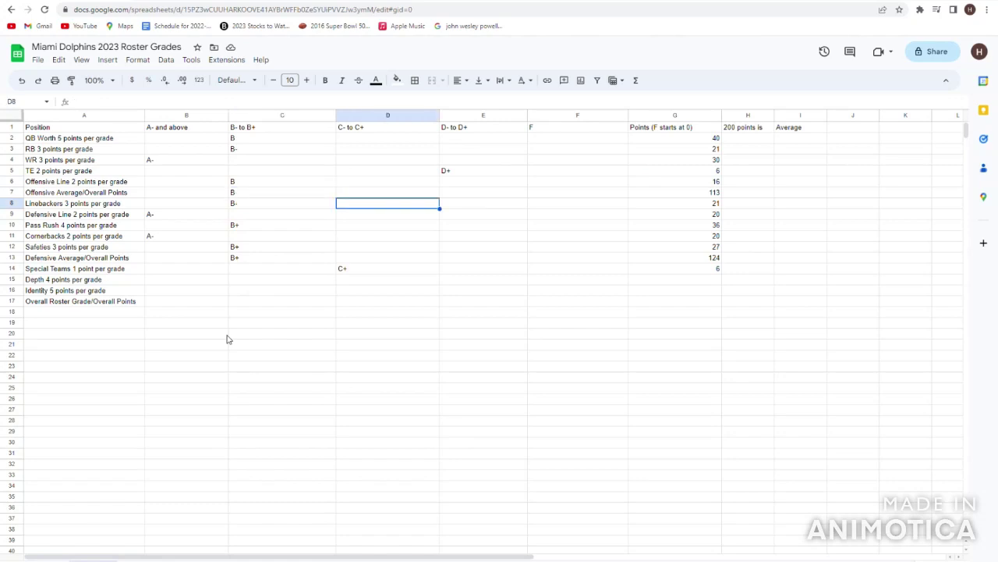
key(Down)
key(Left)
key(Left)
key(Left)
key(Right)
key(Right)
key(Right)
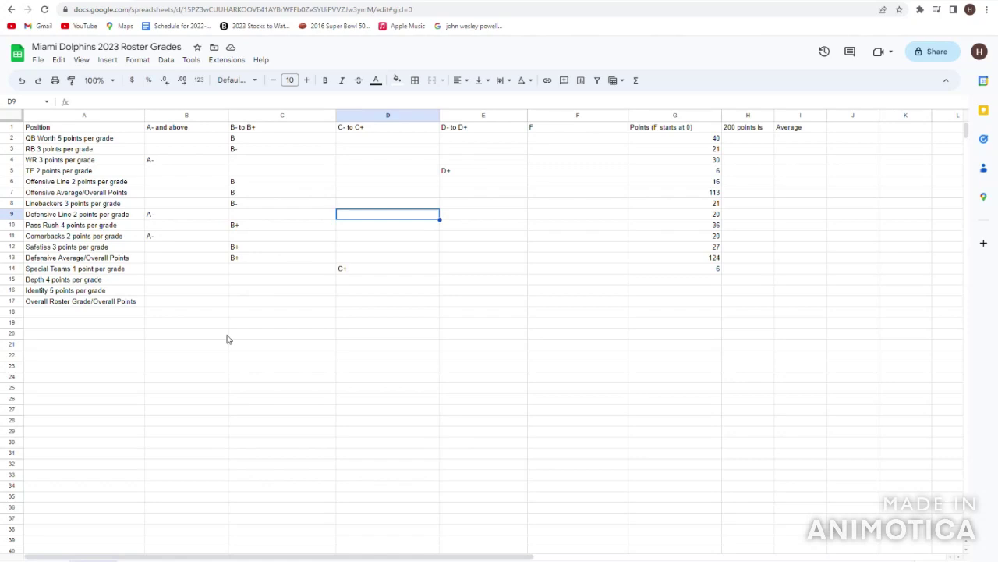
key(Down)
key(Left)
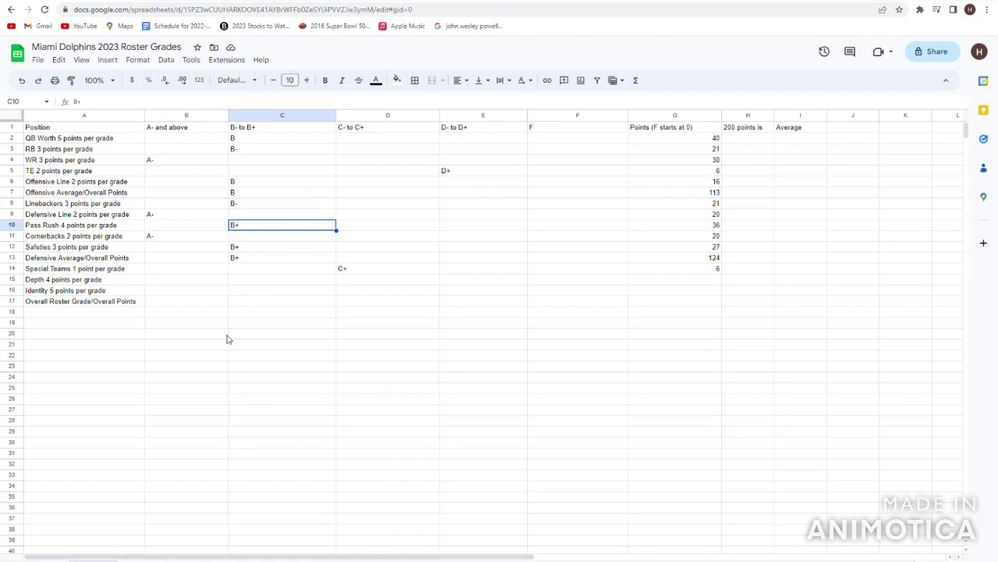
key(Down)
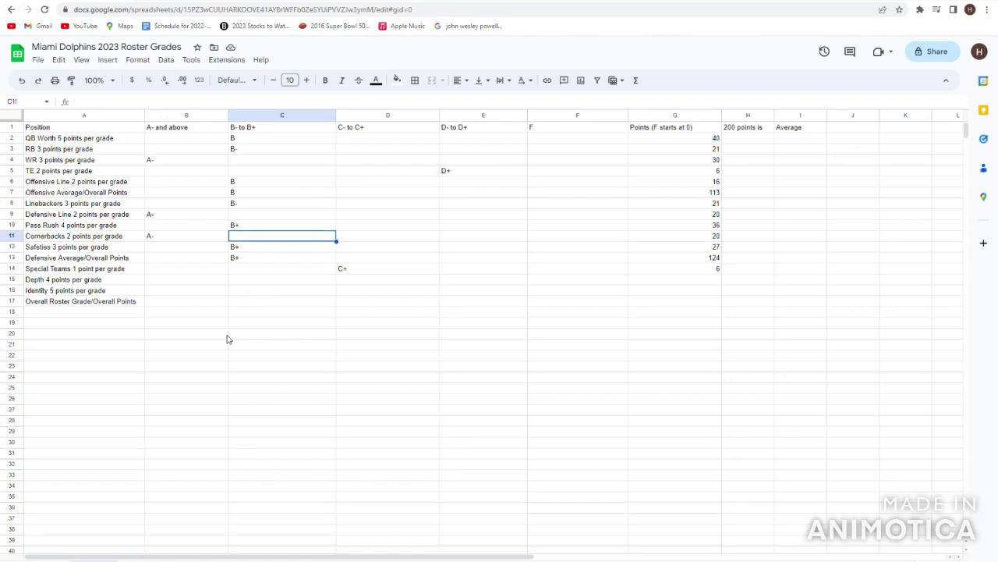
key(Left)
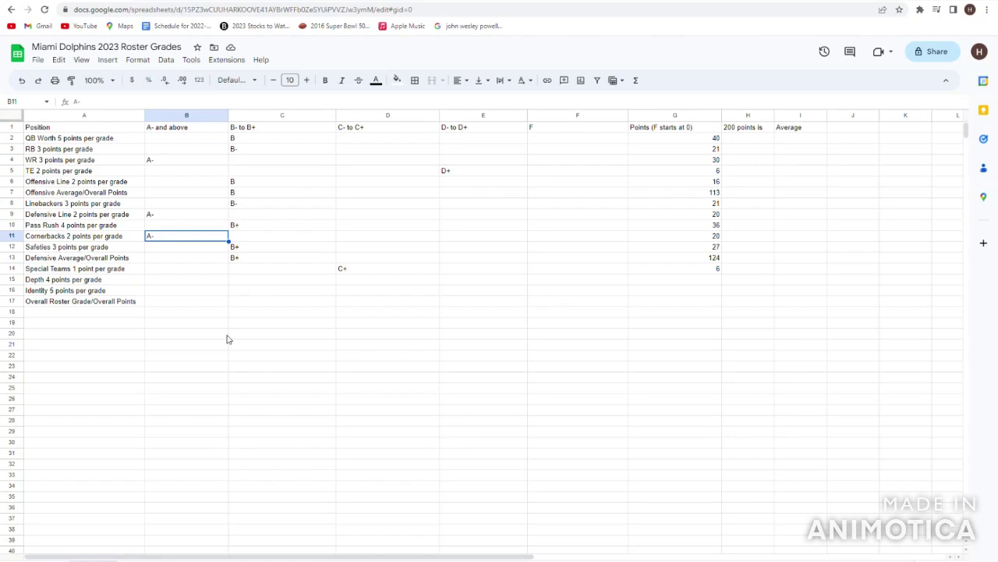
key(Right)
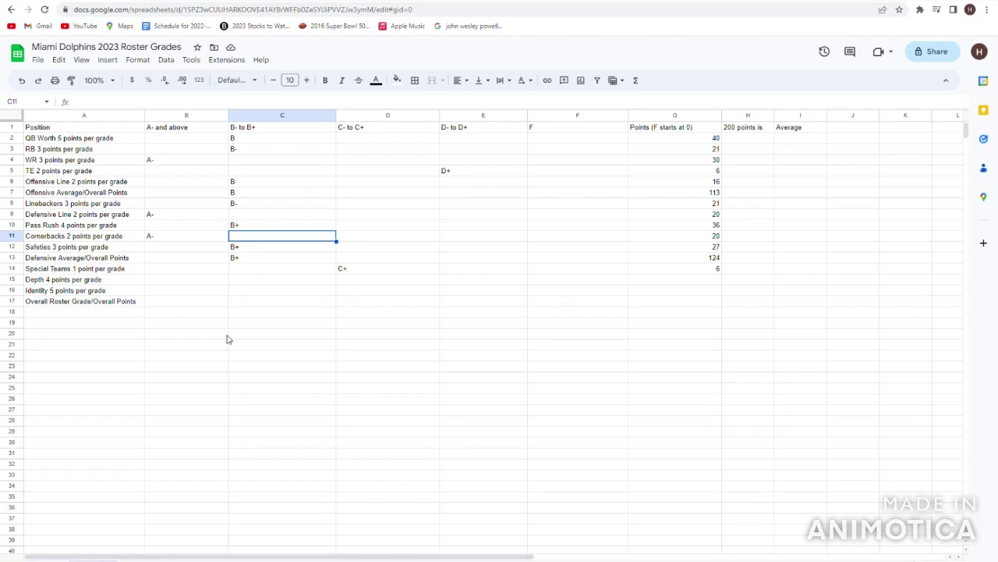
key(Down)
key(Right)
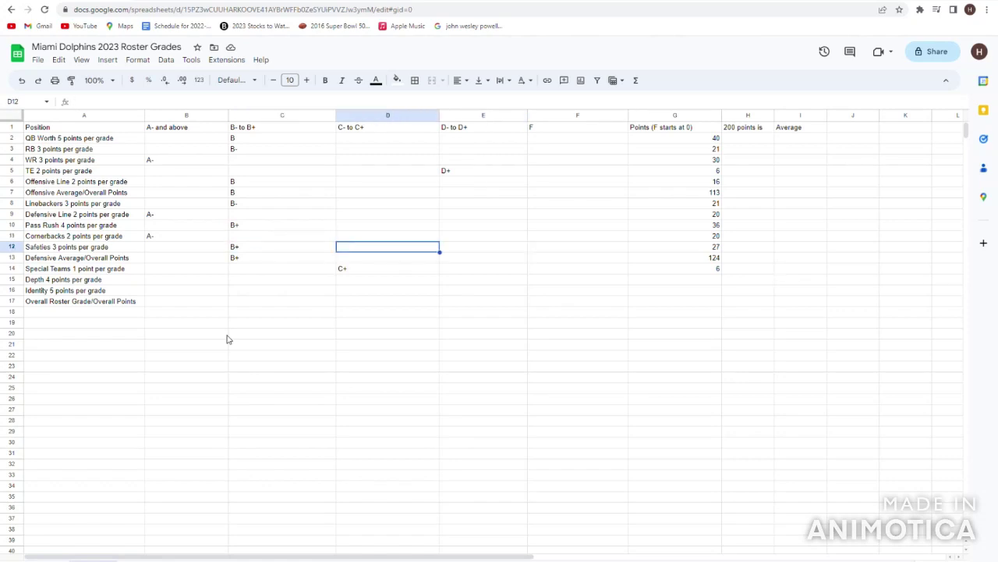
key(Down)
key(Left)
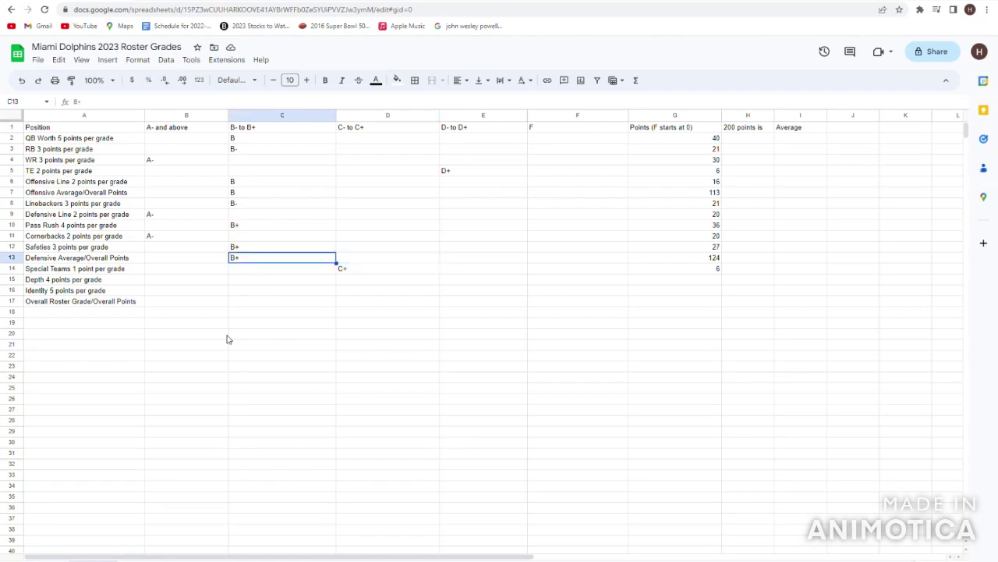
Step: Enter the grade B- for Depth under B- to B+
key(Down)
key(Down)
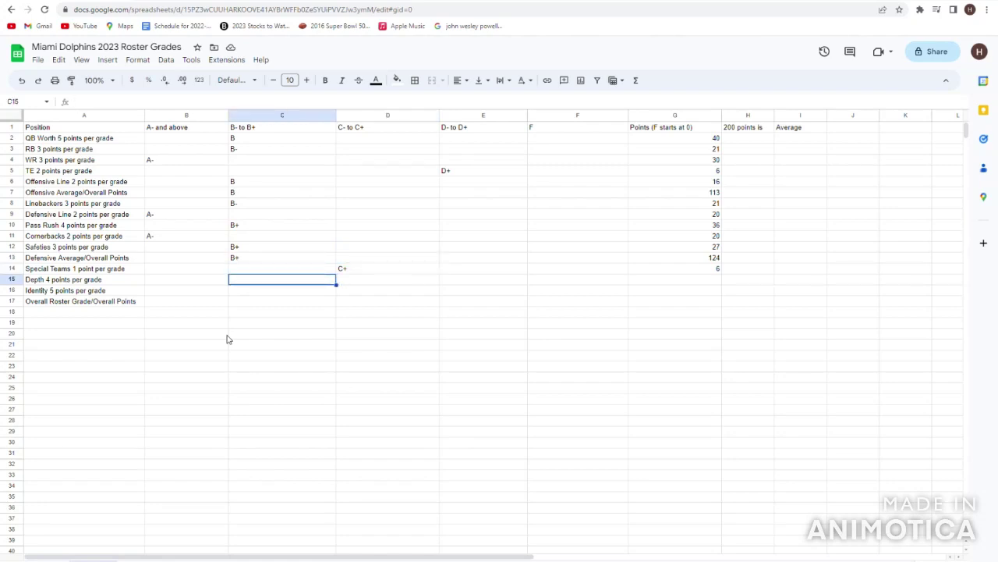
text(B-)
key(Return)
Step: Enter 28 as the Depth points in G15
key(Up)
key(Right)
key(Right)
key(Right)
key(Right)
key(Left)
key(Left)
key(Right)
key(Right)
text(28)
key(Return)
Step: Review the defensive grades from Linebackers through Defensive Average/Overall Points to judge the team's identity
key(Up)
key(Left)
key(Left)
key(Left)
key(Left)
key(Left)
key(Left)
key(Right)
key(Right)
key(Down)
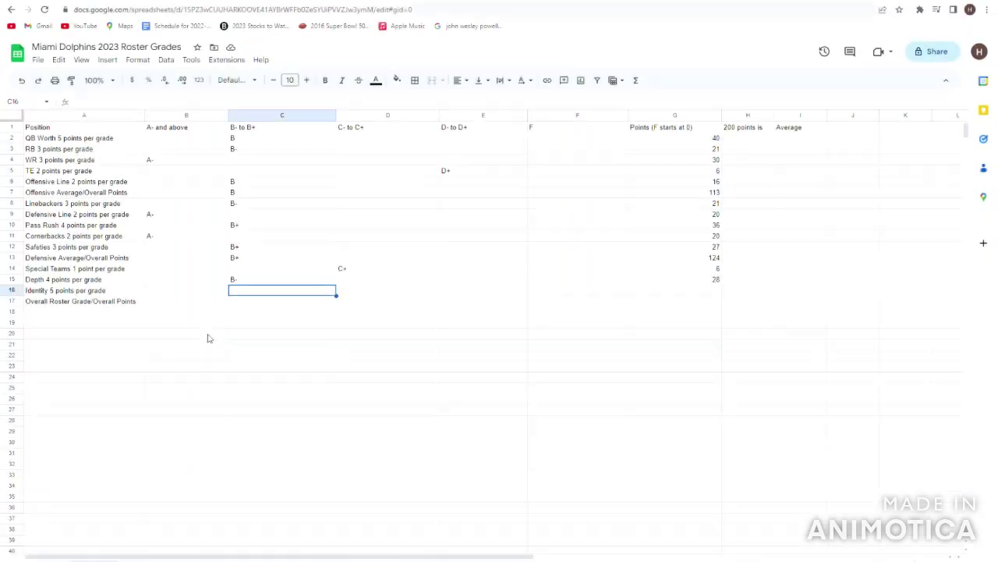
key(Up)
key(Up)
key(Up)
key(Up)
key(Up)
key(Up)
key(Up)
key(Up)
key(Up)
key(Left)
key(Down)
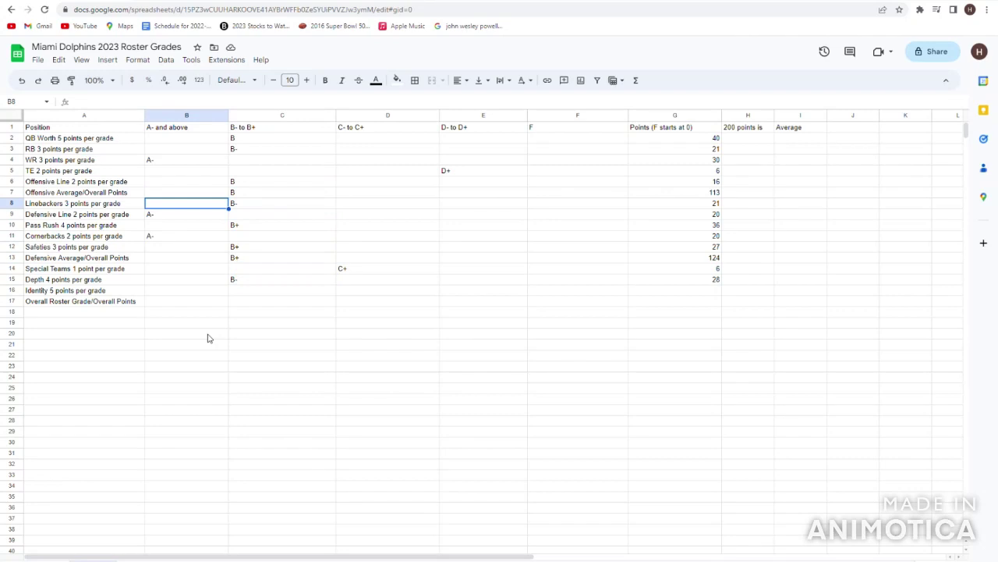
key(Down)
key(Left)
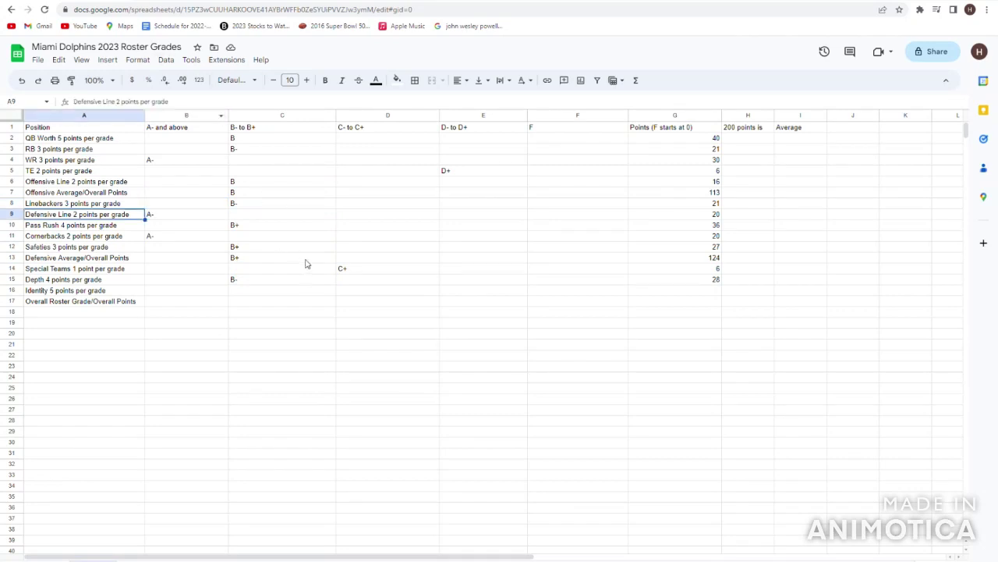
key(Up)
key(Right)
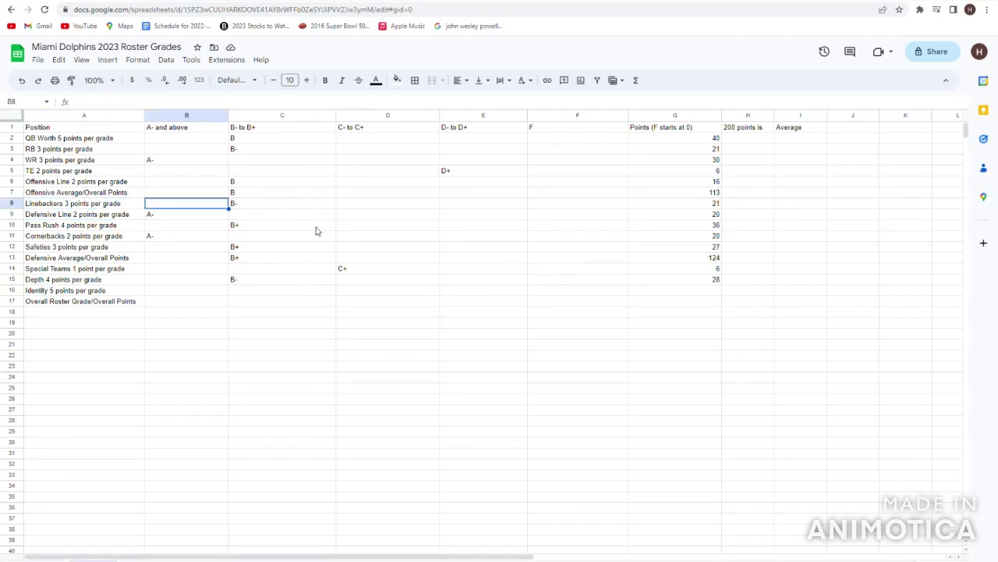
key(Right)
key(Right)
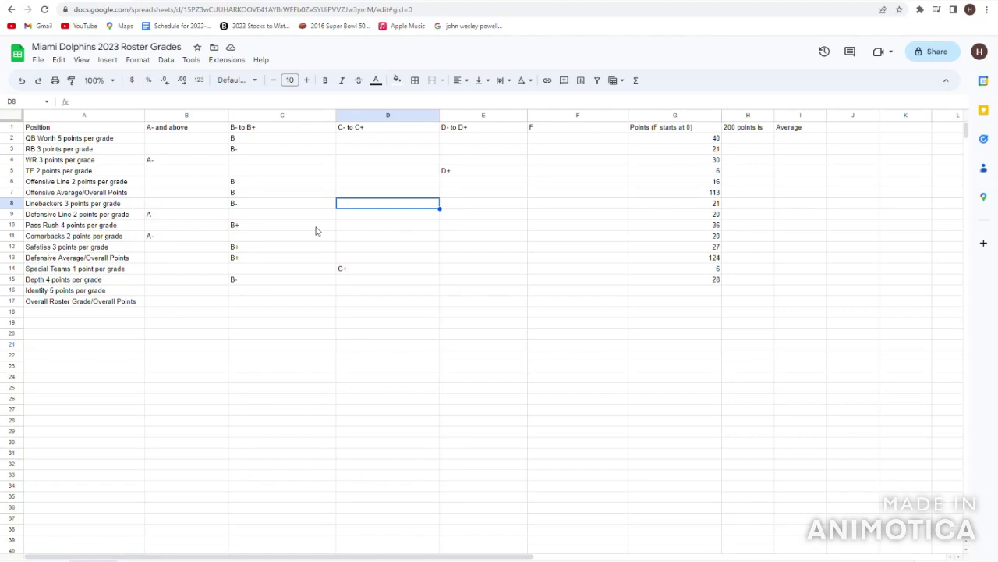
key(Left)
key(Left)
key(Down)
key(Down)
key(Down)
key(Down)
key(Down)
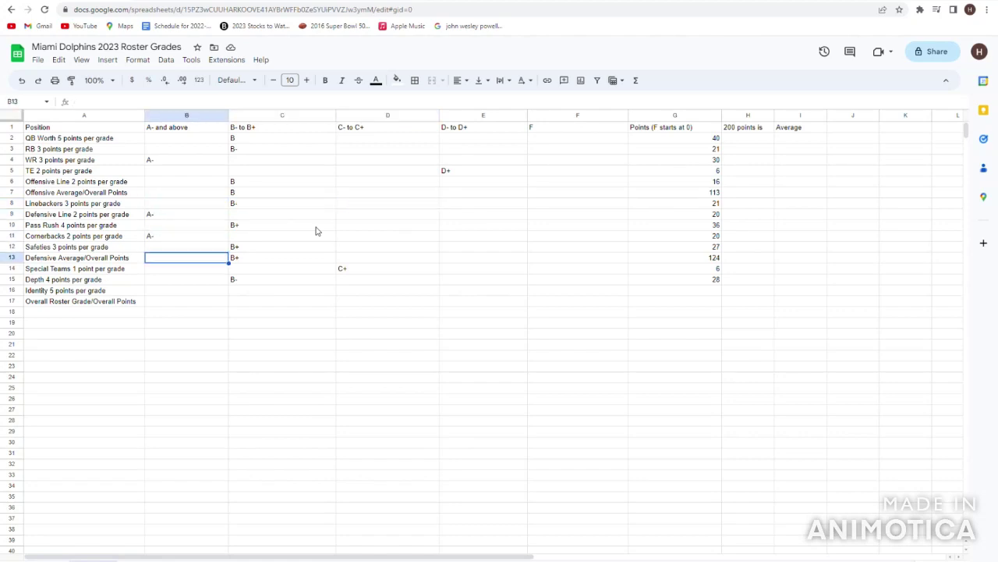
key(Right)
key(Left)
key(Right)
key(Right)
key(Left)
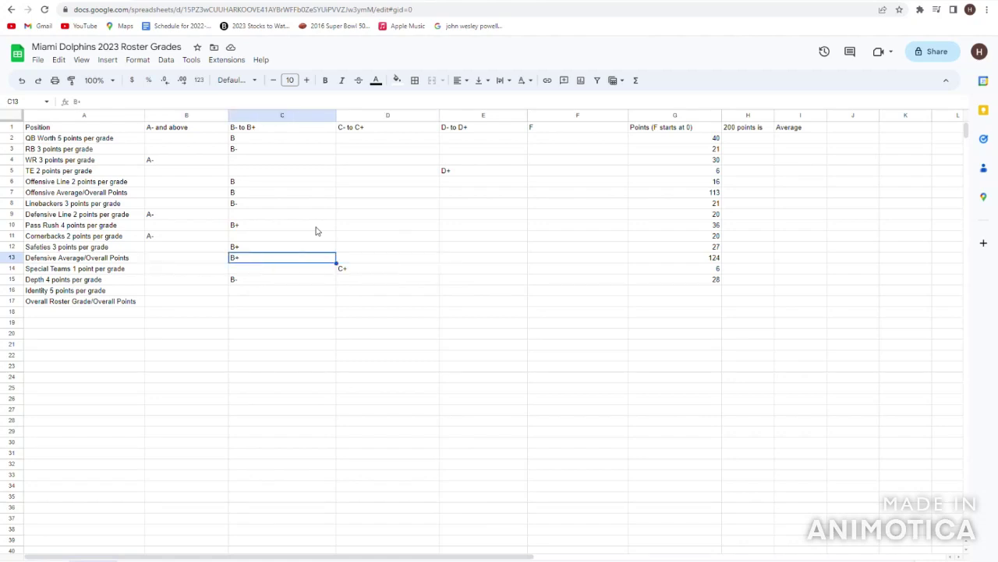
key(Left)
key(Up)
key(Up)
key(Up)
key(Up)
key(Up)
key(Right)
key(Right)
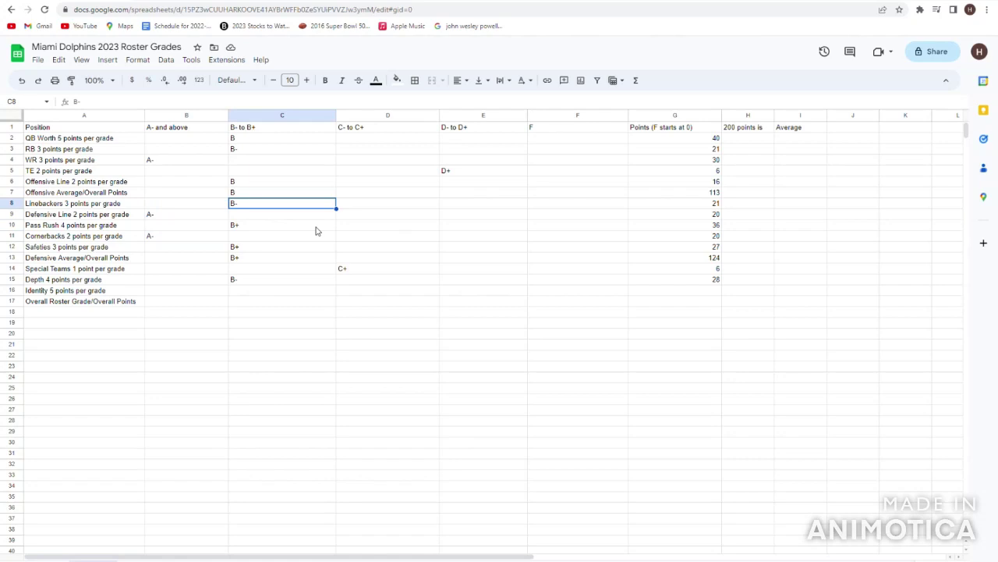
key(Left)
key(Down)
key(Right)
key(Down)
key(Down)
key(Down)
key(Down)
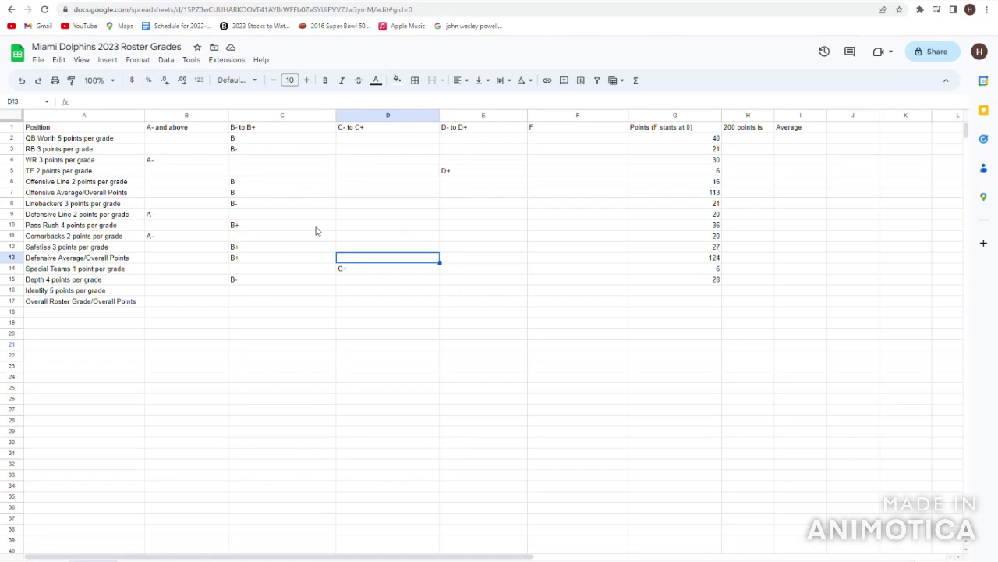
Step: Review the offensive grades from RB through Offensive Line to judge the team's identity
key(Up)
key(Up)
key(Up)
key(Up)
key(Up)
key(Up)
key(Up)
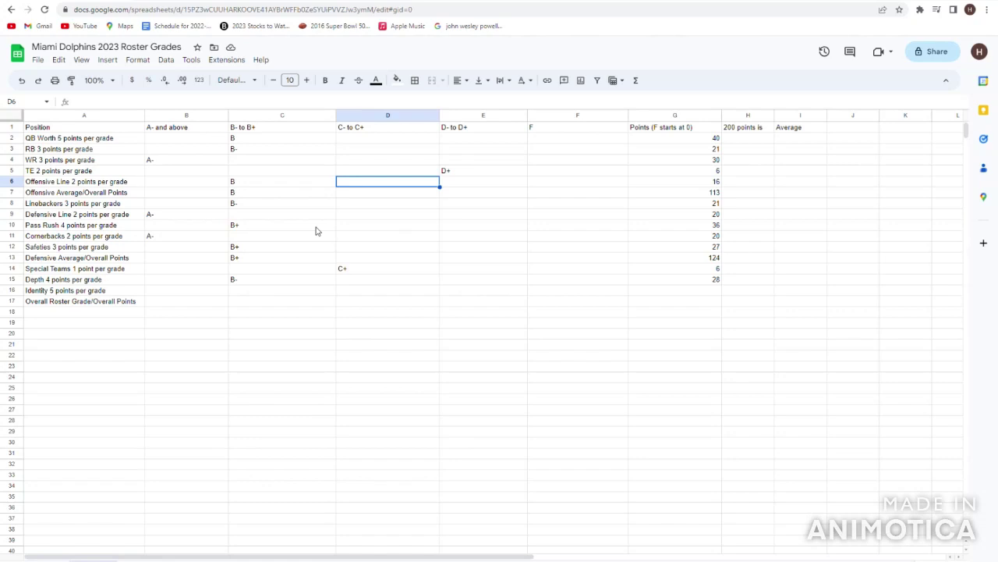
key(Left)
key(Up)
key(Up)
key(Up)
key(Up)
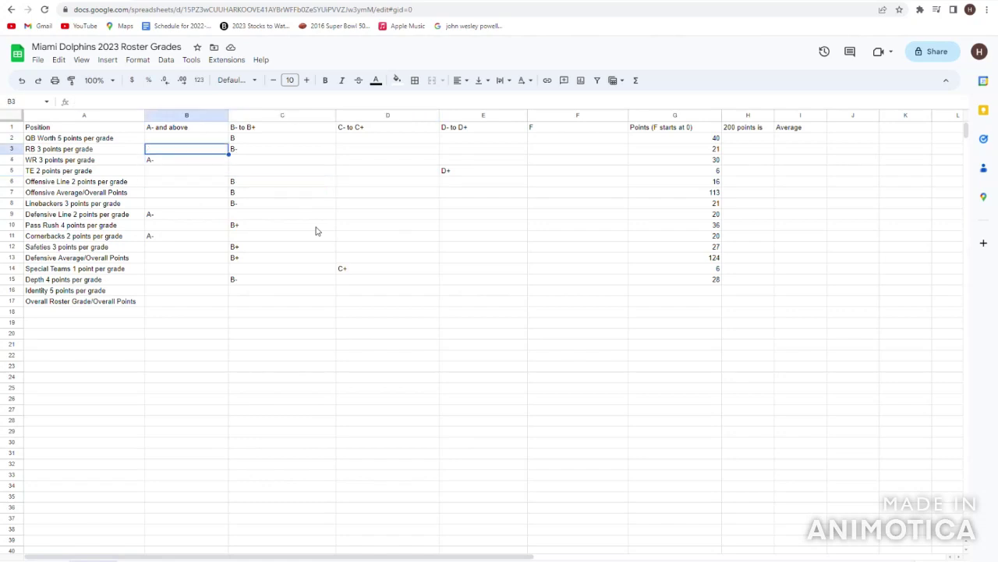
key(Right)
key(Down)
key(Down)
key(Down)
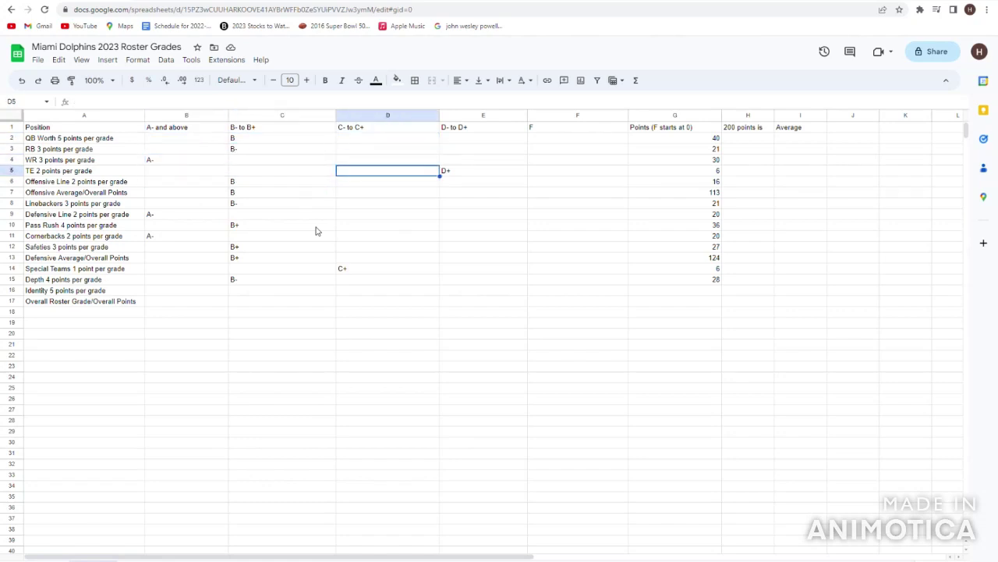
key(Left)
key(Up)
key(Left)
key(Down)
key(Left)
key(Down)
key(Right)
key(Right)
key(Right)
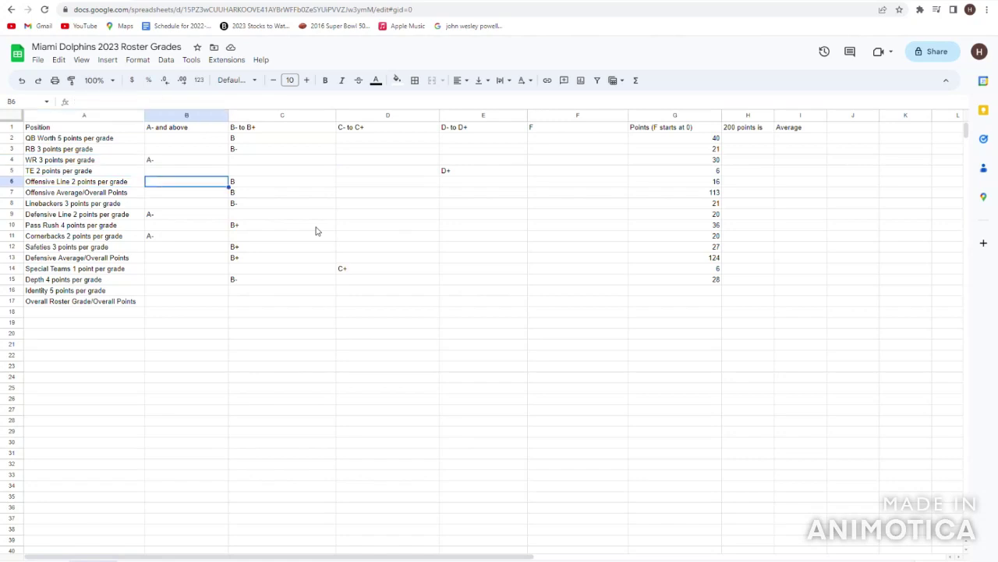
key(Up)
key(Up)
key(Up)
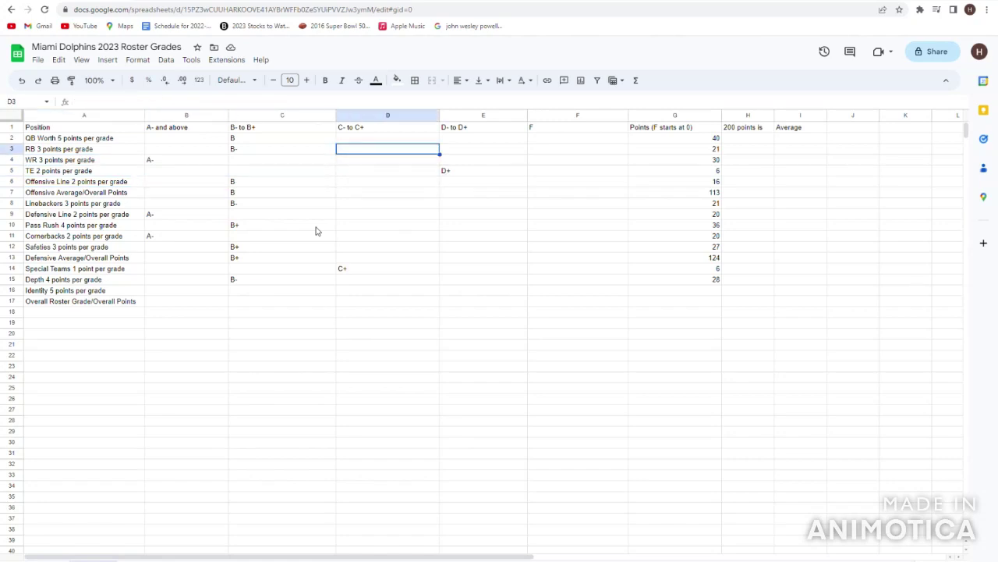
key(Left)
key(Left)
key(Right)
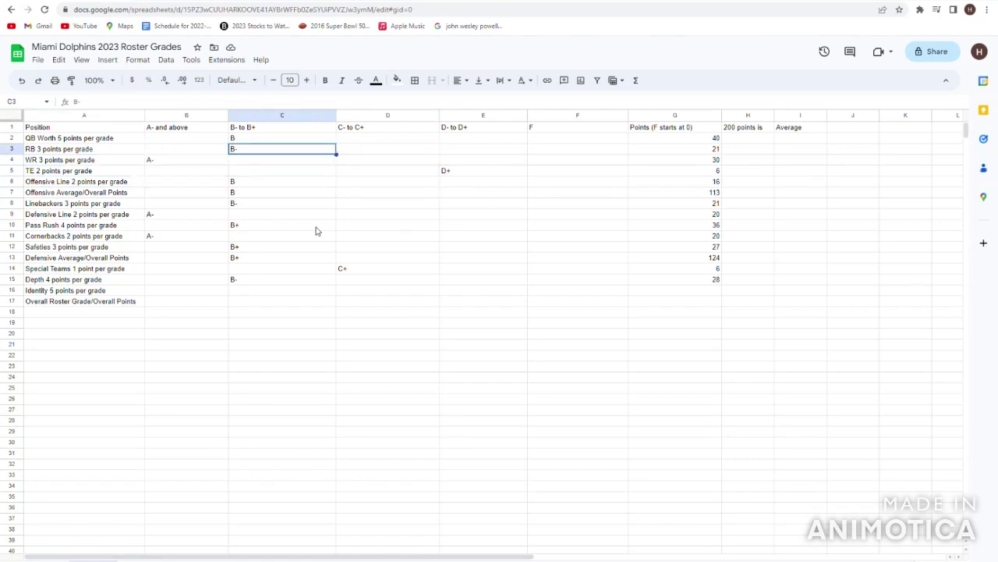
key(Right)
key(Down)
key(Right)
key(Up)
key(Right)
key(Down)
key(Left)
key(Left)
key(Left)
key(Down)
key(Down)
key(Up)
key(Down)
key(Down)
key(Down)
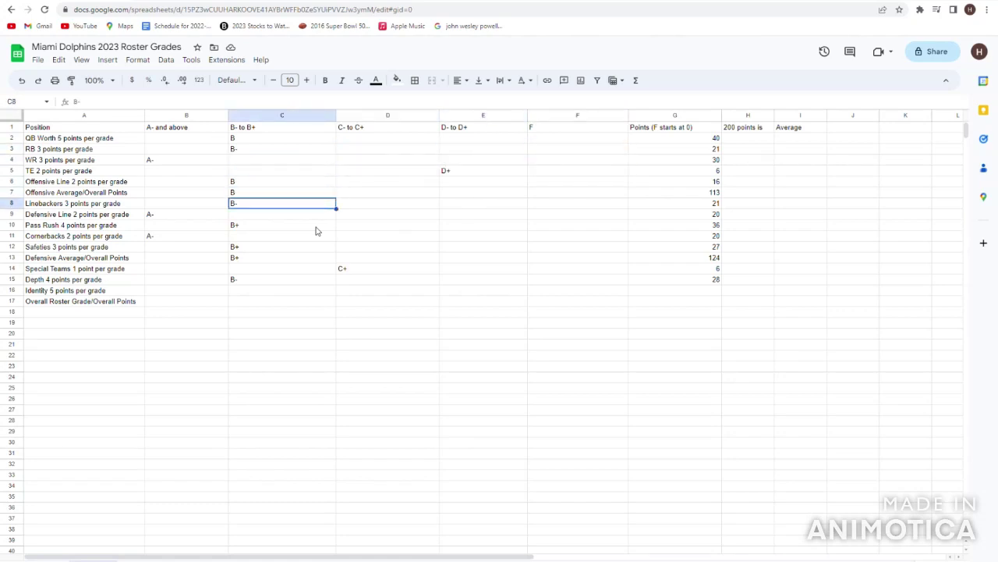
Step: Enter the grade B+ for Identity under B- to B+
key(Down)
key(Down)
key(Down)
key(Down)
key(Down)
key(Left)
key(Down)
key(Down)
key(Down)
key(Right)
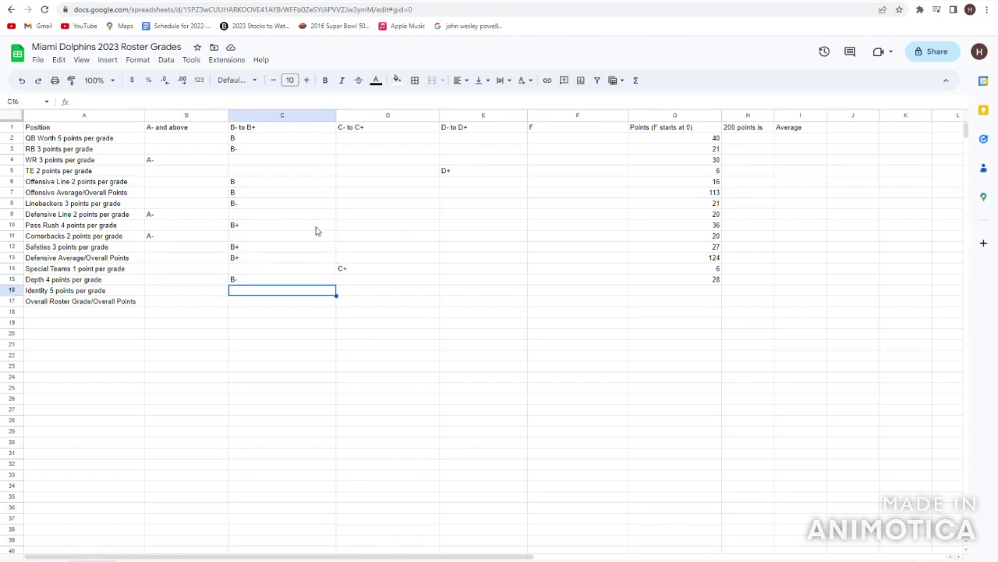
text(B+)
key(Return)
Step: Recheck the Defensive Line, Linebackers and Offensive Average/Overall Points rows against the Identity grade
key(Up)
key(Up)
key(Up)
key(Up)
key(Up)
key(Up)
key(Up)
key(Up)
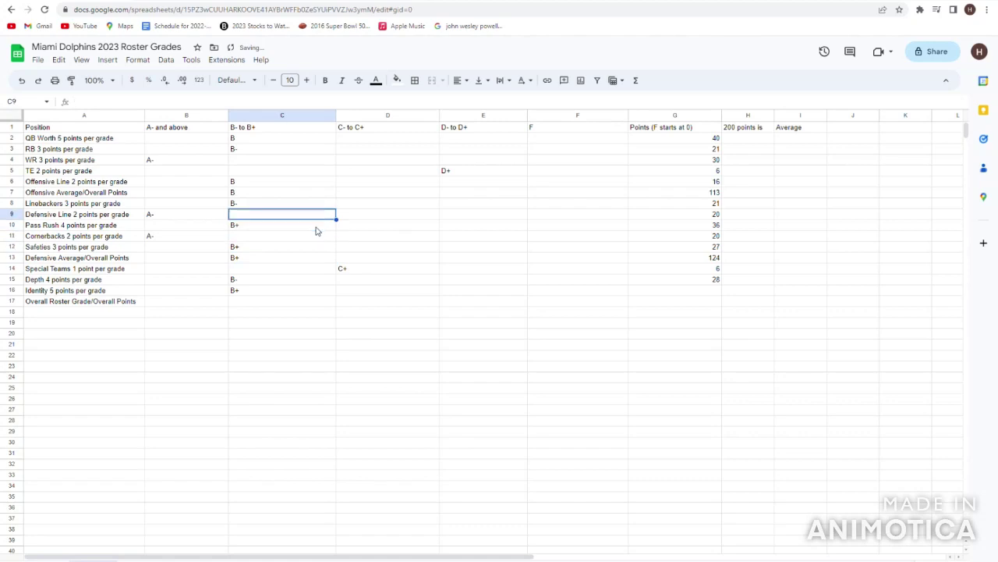
key(Left)
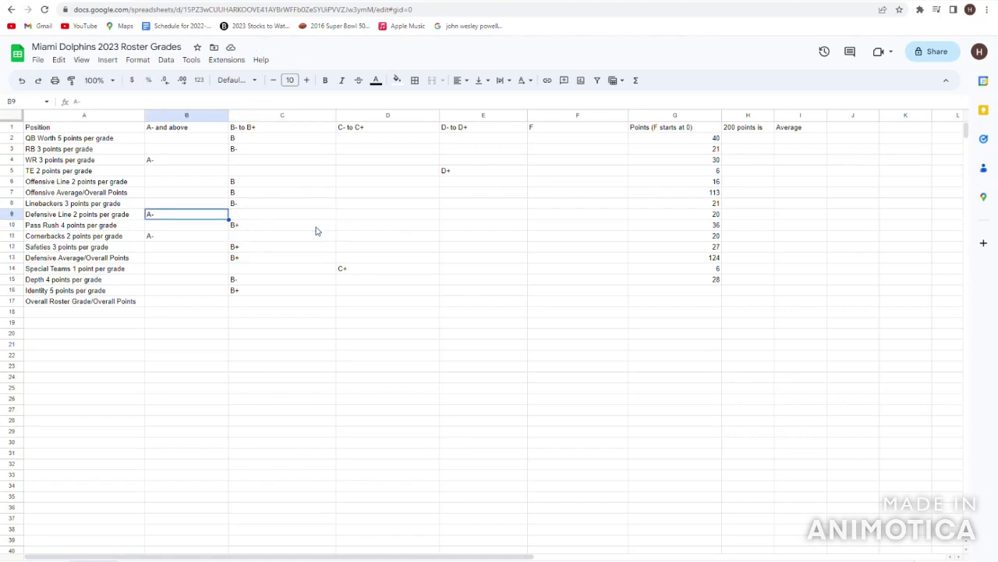
key(Up)
key(Right)
key(Right)
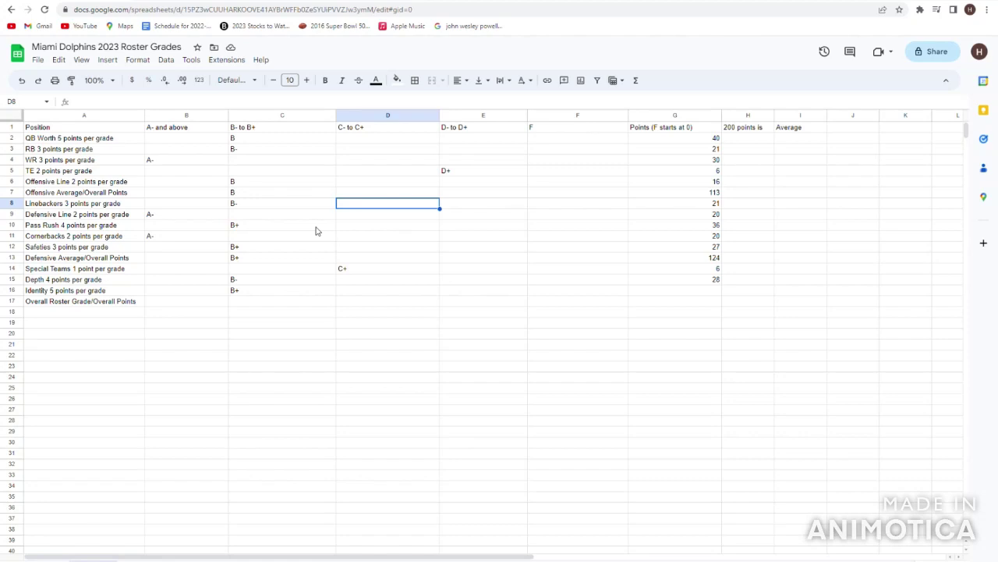
key(Up)
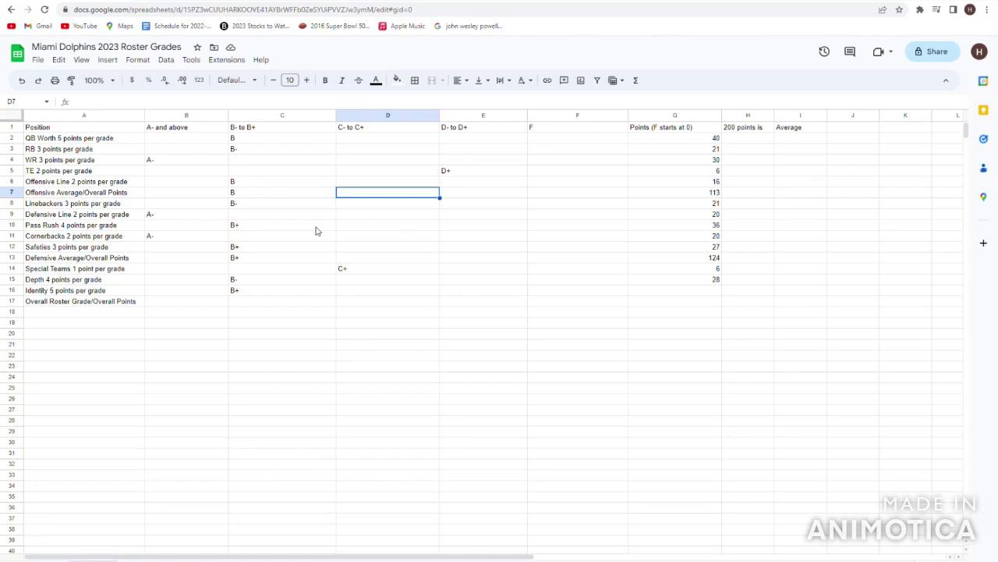
key(Down)
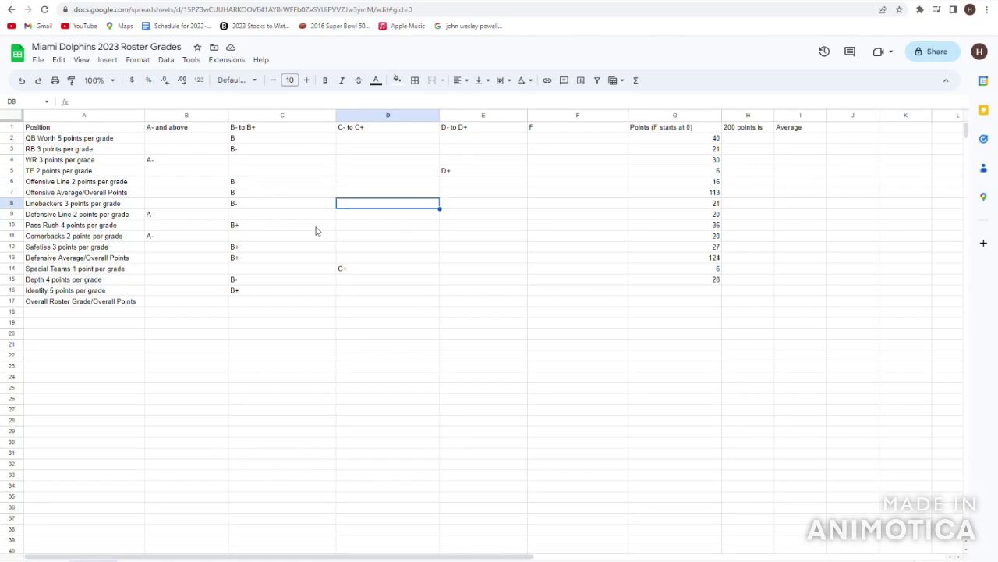
Step: Enter 45 as the Identity points in G16
key(Down)
key(Down)
key(Down)
key(Down)
key(Down)
key(Down)
key(Down)
key(Down)
key(Left)
key(Right)
key(Right)
key(Right)
key(Left)
key(Left)
key(Right)
key(Right)
key(Right)
text(45)
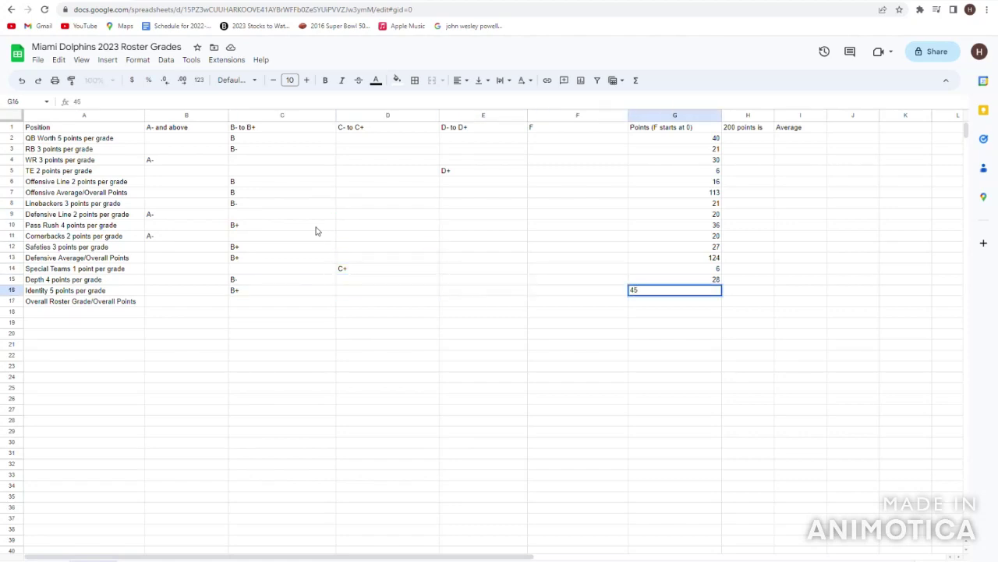
key(Return)
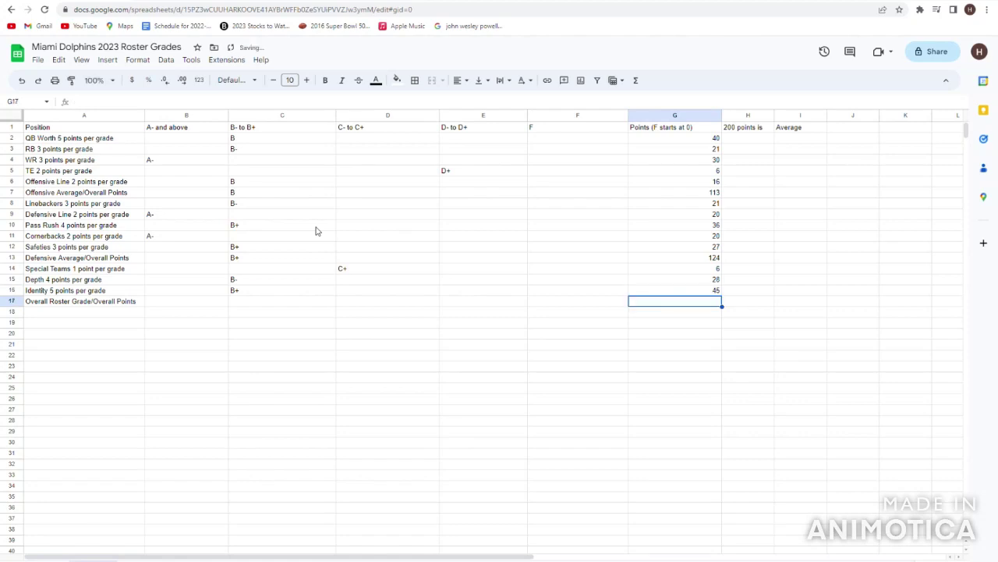
Step: Enter =45+6+28+124+113 as the Overall Points in G17 and go to the row's B- to B+ cell
key(Left)
key(Left)
key(Left)
key(Left)
key(Left)
key(Left)
key(Right)
key(Right)
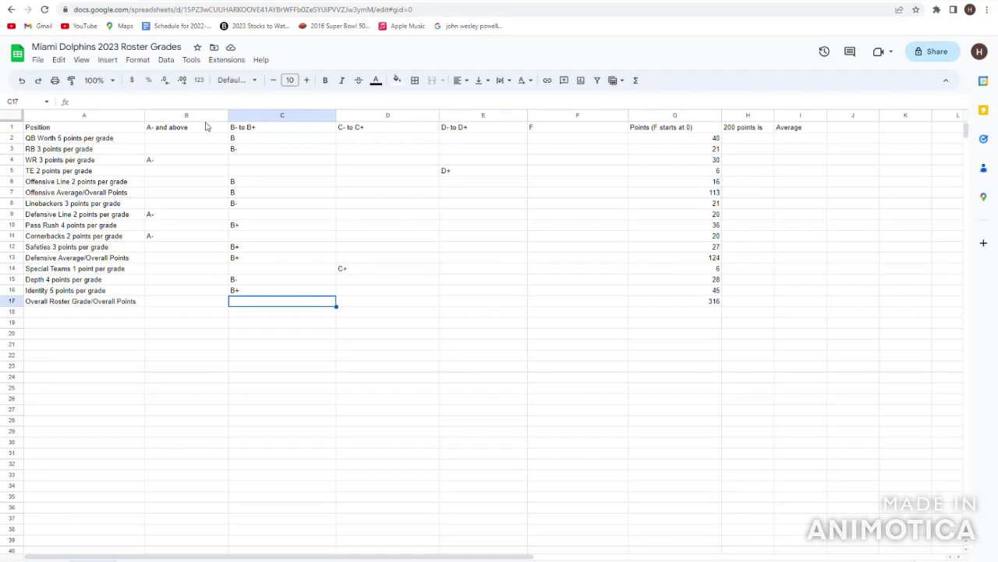
Step: Compare the Overall Points in G17 with the grade ranges across the Overall Roster row to decide its grade
key(Right)
key(Right)
key(Right)
key(Right)
key(Left)
key(Left)
key(Left)
key(Left)
key(Left)
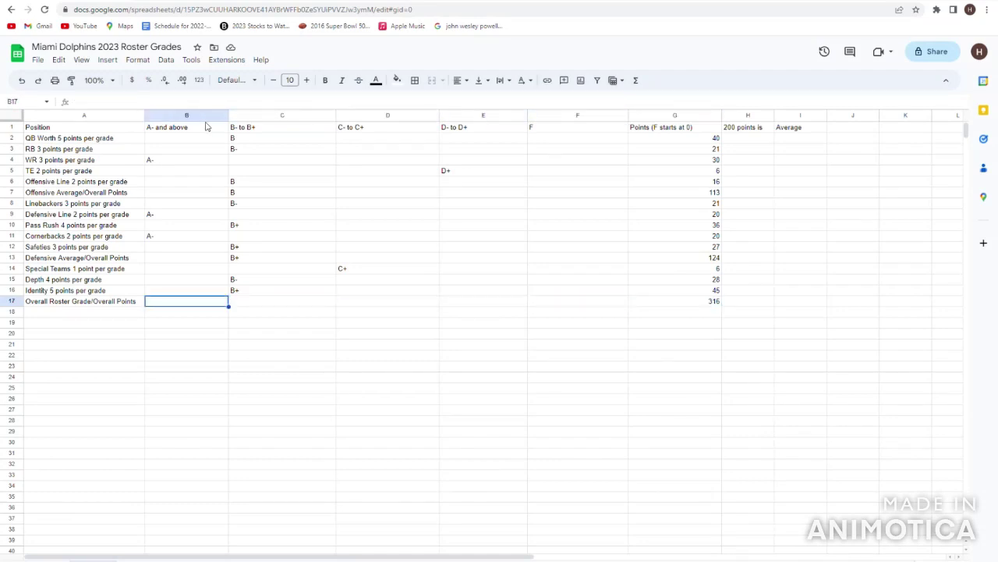
key(Right)
key(Right)
key(Right)
key(Right)
key(Right)
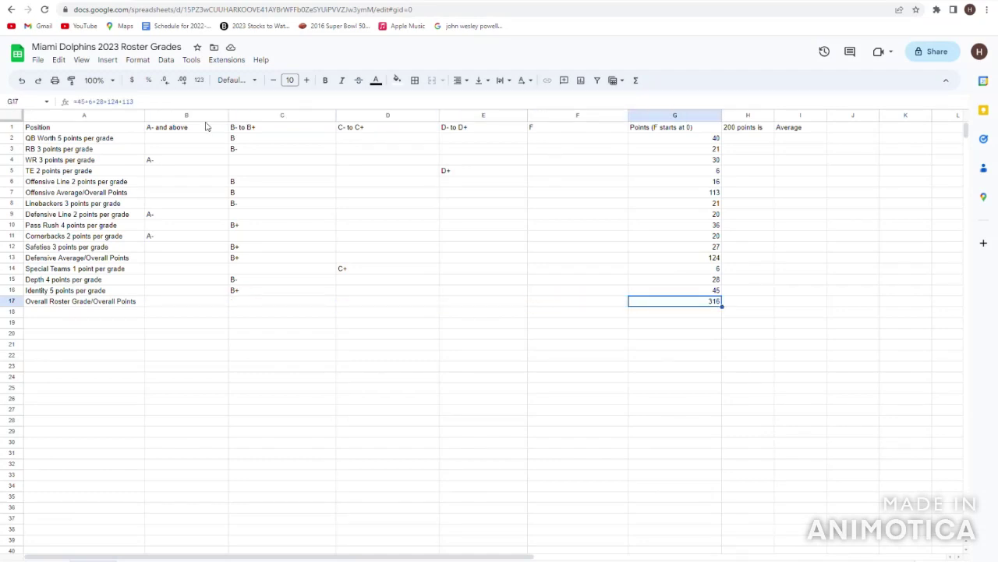
key(Left)
key(Left)
key(Left)
key(Left)
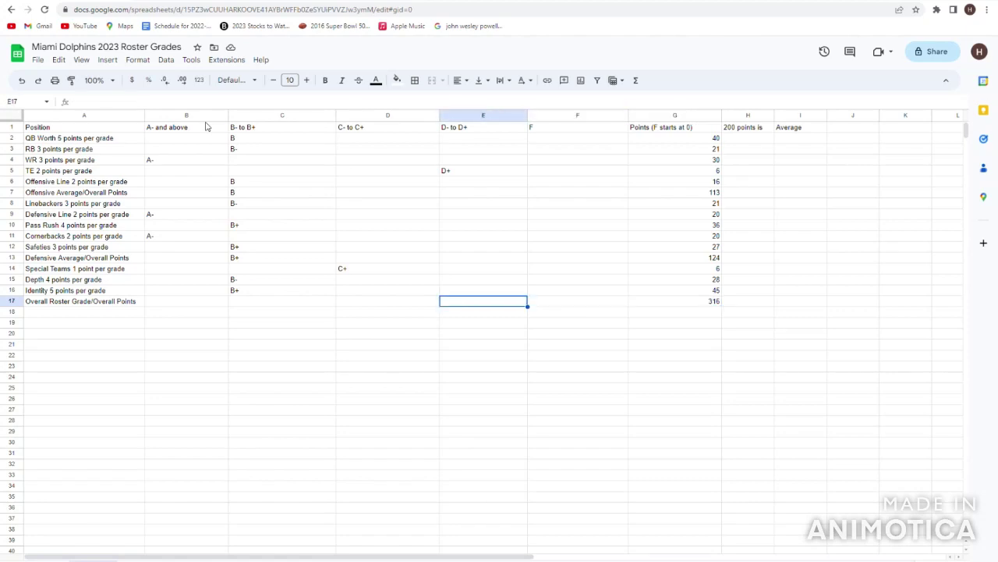
key(Left)
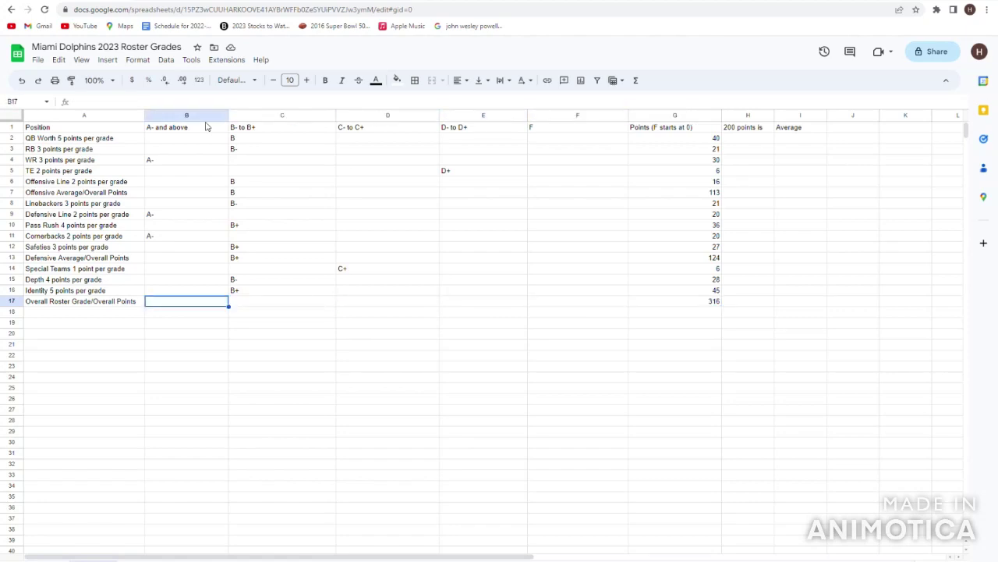
key(Right)
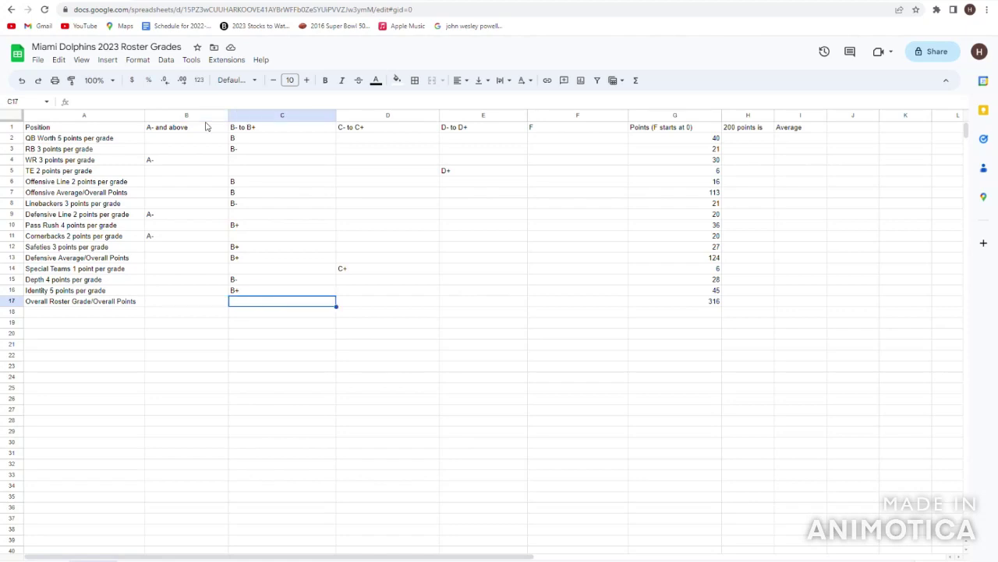
Step: Open the Chiefs 2023 NFL Season Resume document in a new tab
click(227, 1)
text(chief)
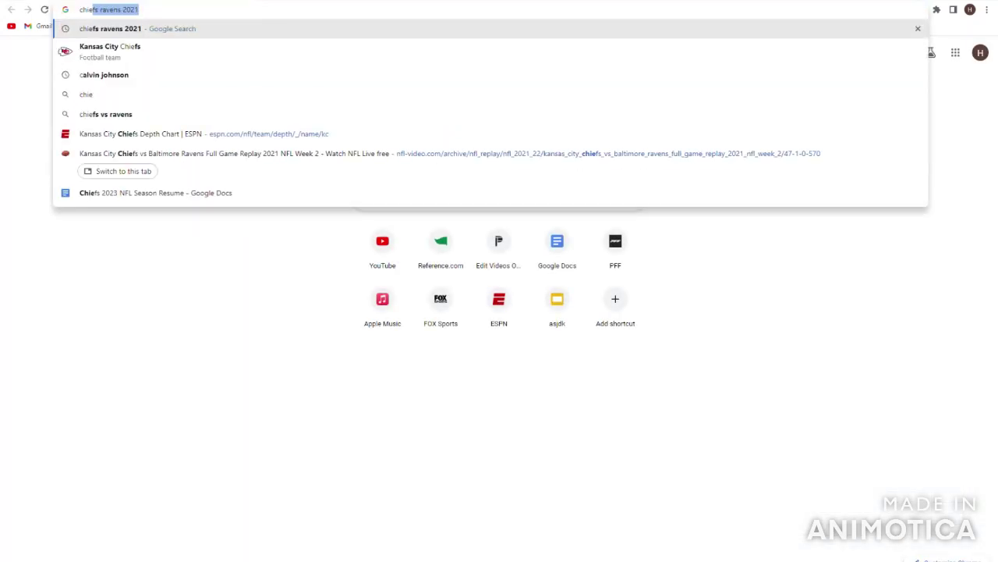
click(160, 195)
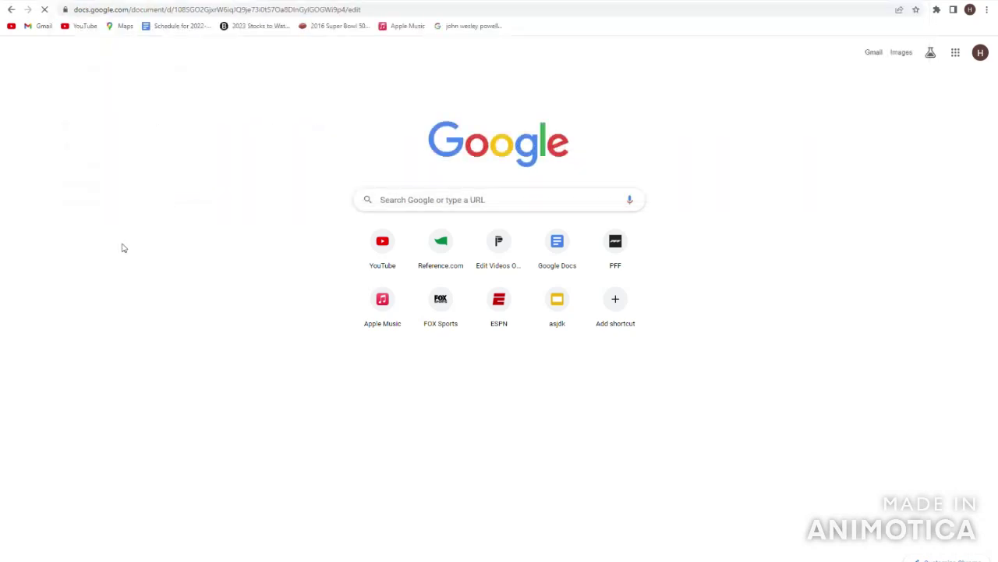
Step: Return to the Miami Dolphins roster grades sheet and enter B+ as the Overall Roster Grade in C17
key(ctrl+shift+Tab)
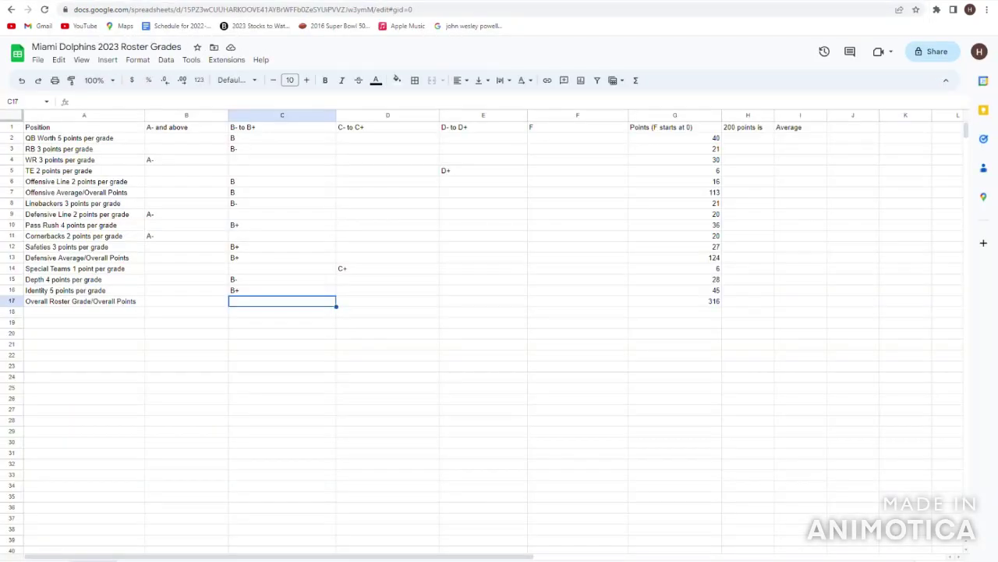
text(B+)
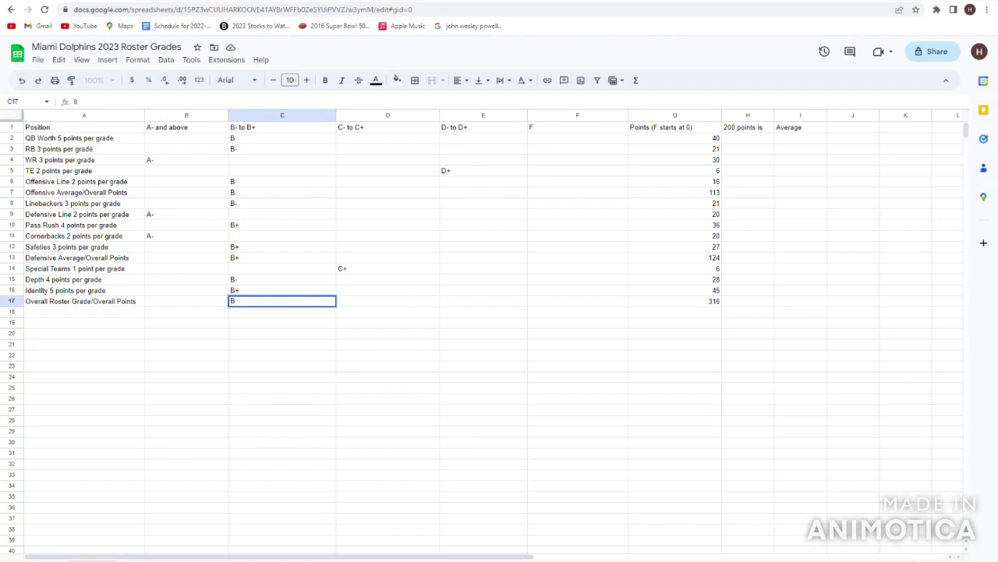
click(282, 301)
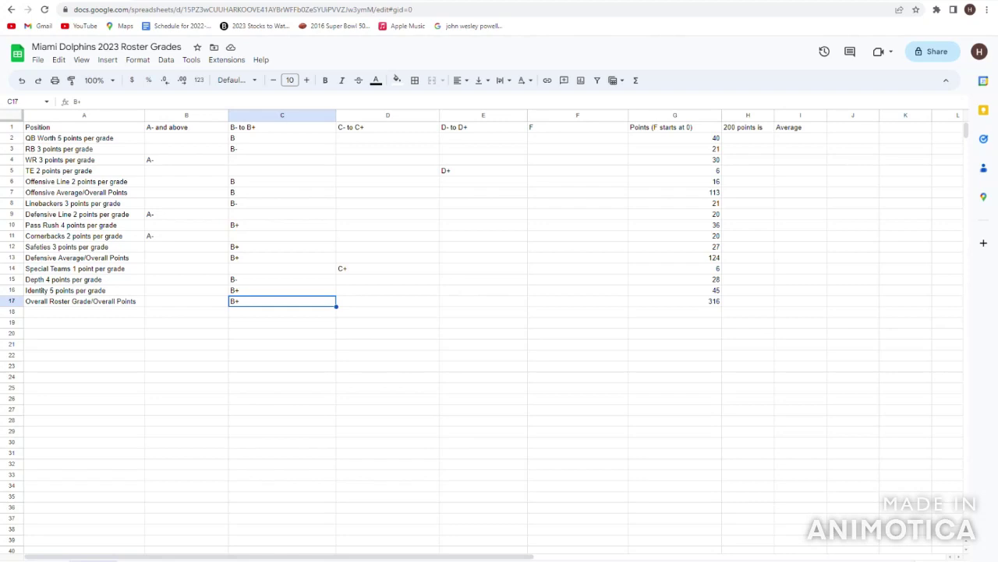
Step: Review the Overall Roster row across the grade columns and the points column
key(Right)
key(Right)
key(Right)
key(Right)
key(Left)
key(Left)
key(Left)
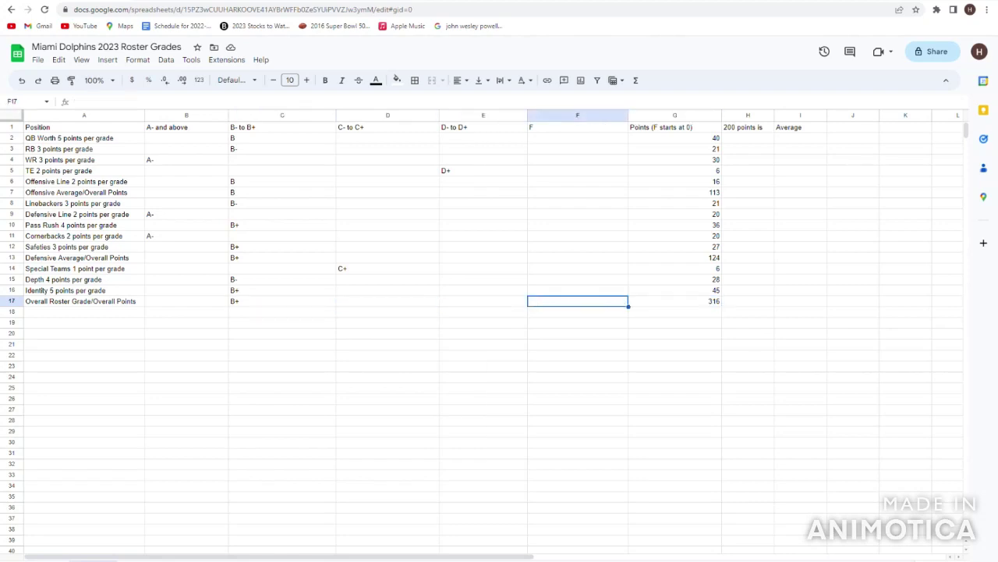
key(Left)
key(Left)
key(Right)
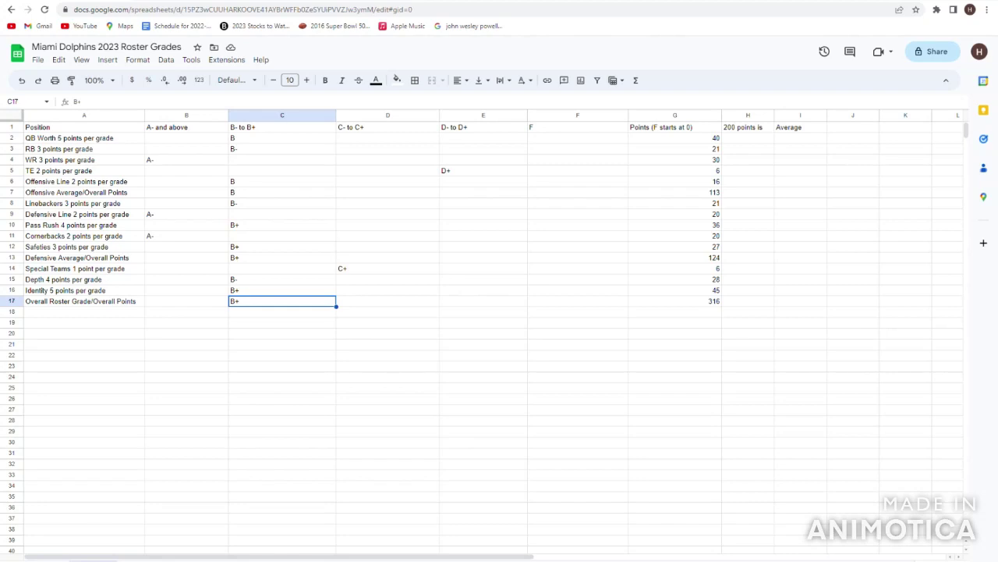
key(Left)
key(Right)
key(Right)
key(Right)
key(Right)
key(Right)
key(Left)
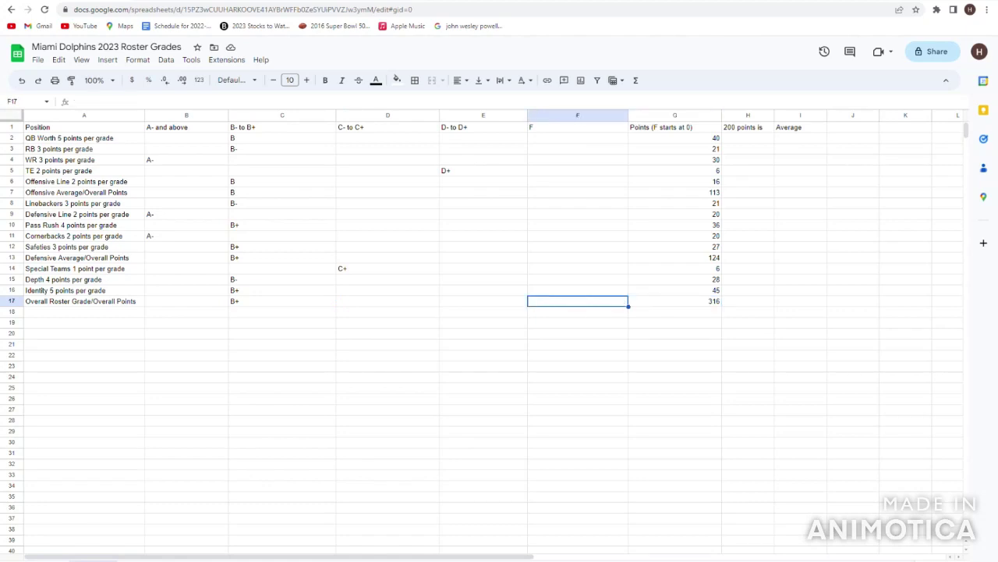
key(Left)
key(Left)
key(Left)
key(Left)
key(Right)
key(Right)
key(Right)
key(Right)
key(Right)
key(Left)
key(Left)
key(Left)
key(Left)
key(Left)
key(Left)
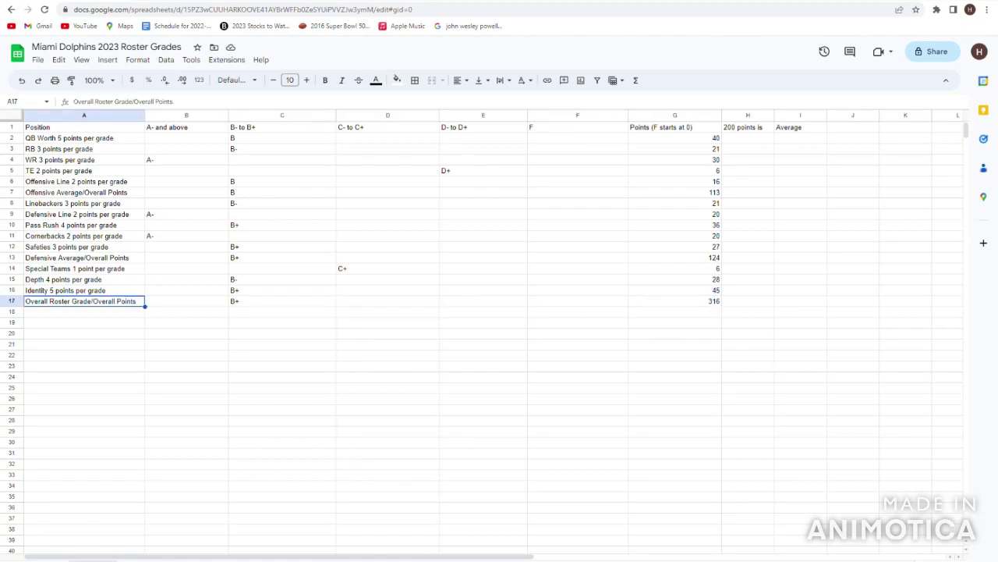
key(Right)
key(Right)
key(Right)
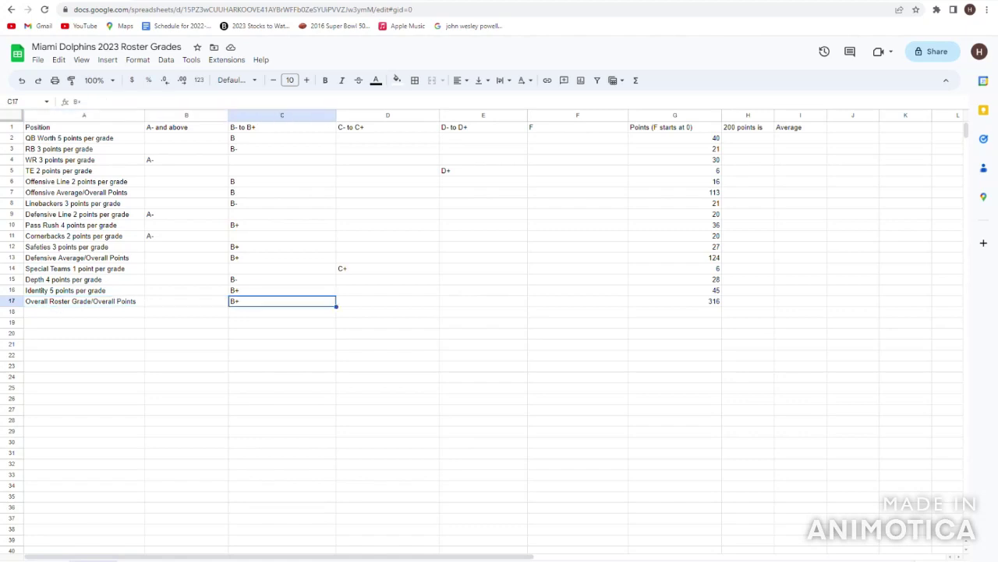
key(Left)
Step: Check the Overall Points formula in G17 against the overall roster grade in C17
click(660, 303)
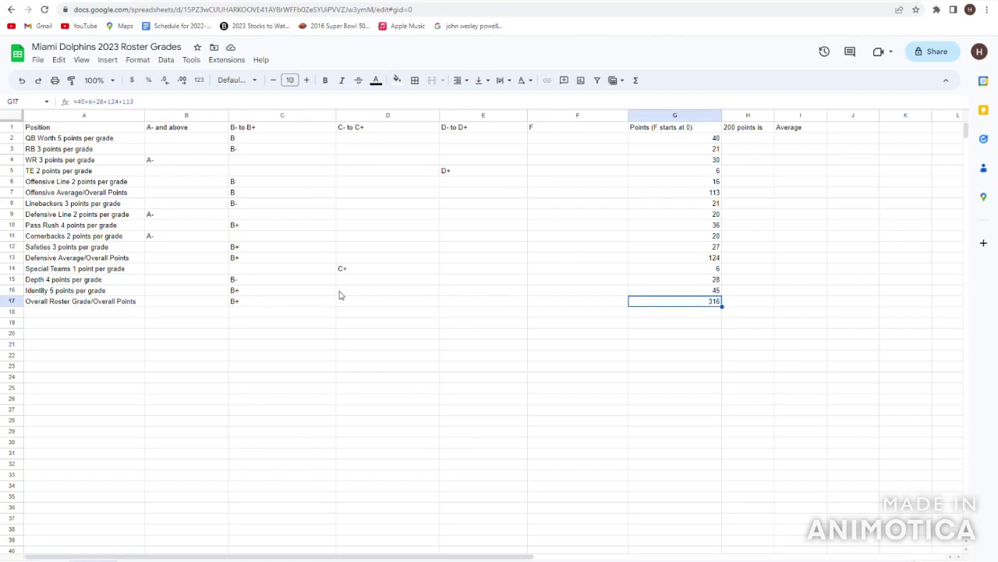
click(320, 305)
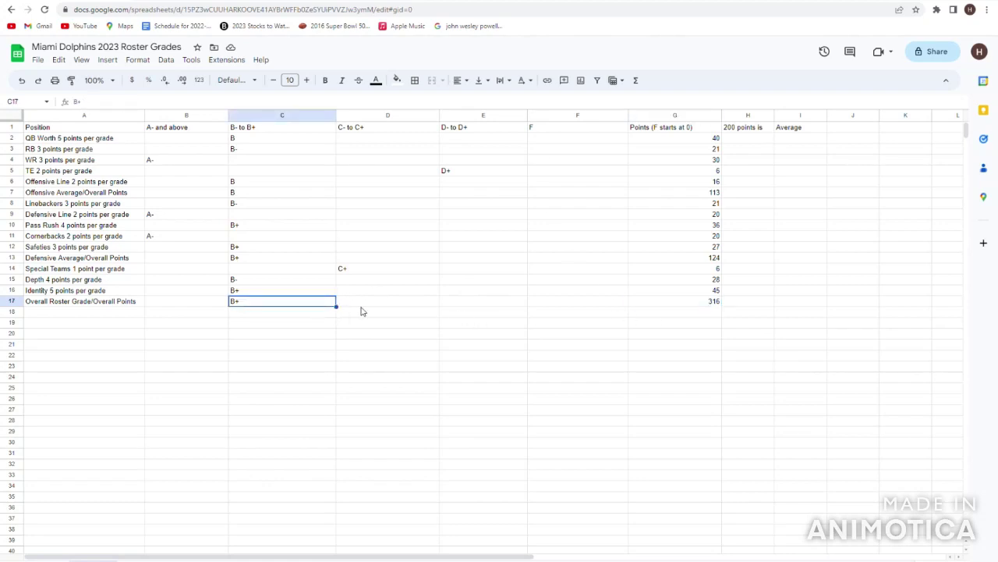
key(Right)
key(Left)
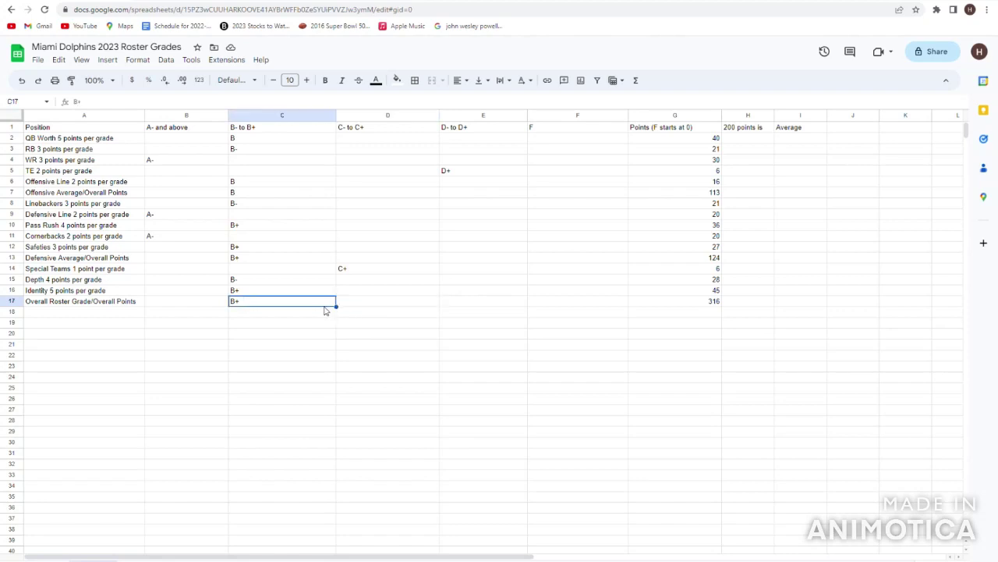